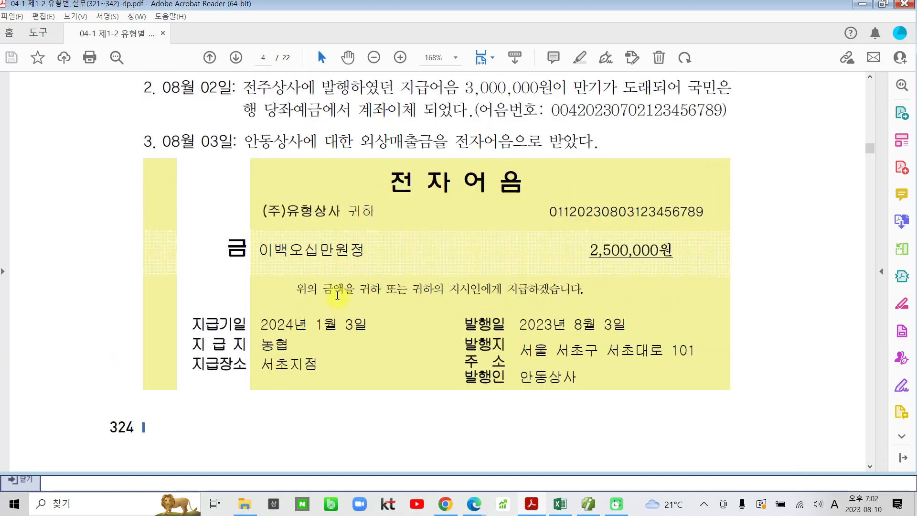
- Highlight the date "08월 02일:" and the account 당좌예금 in transaction 2 of the PDF exercise
scroll(338, 296, up, 1)
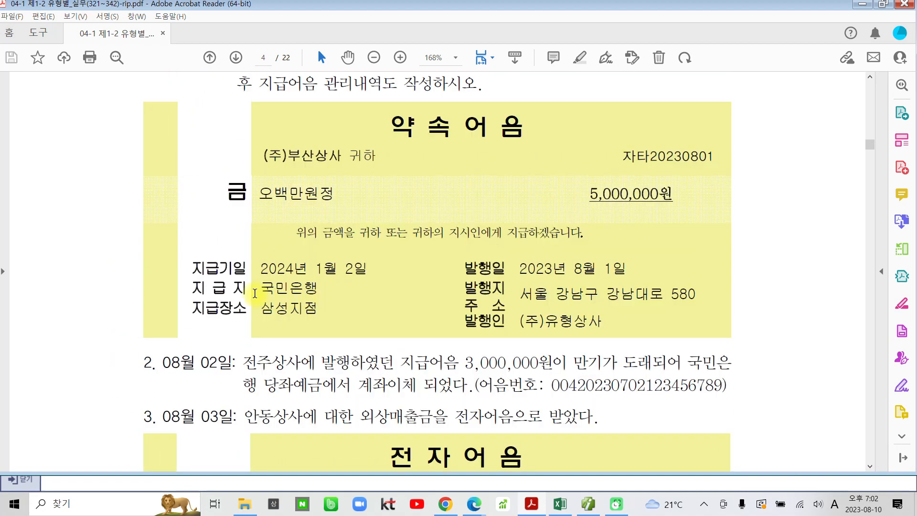
scroll(247, 296, down, 2)
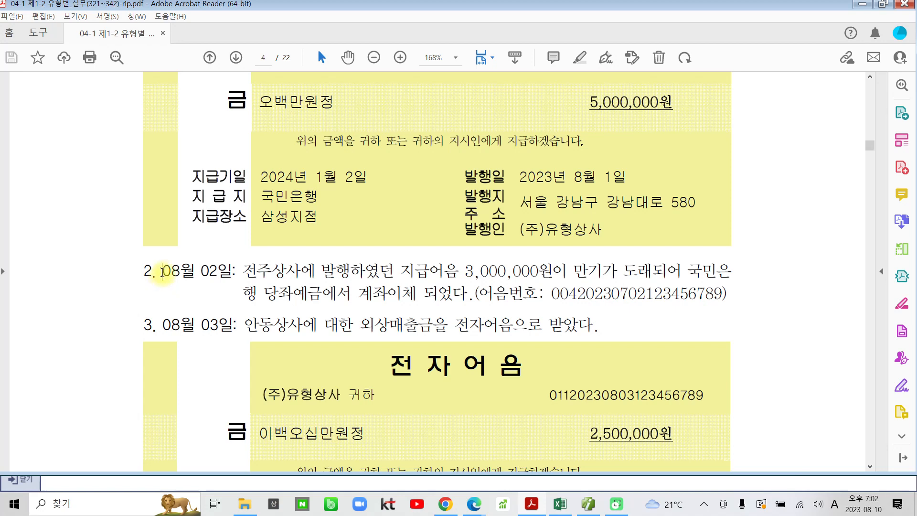
drag(163, 271, 236, 271)
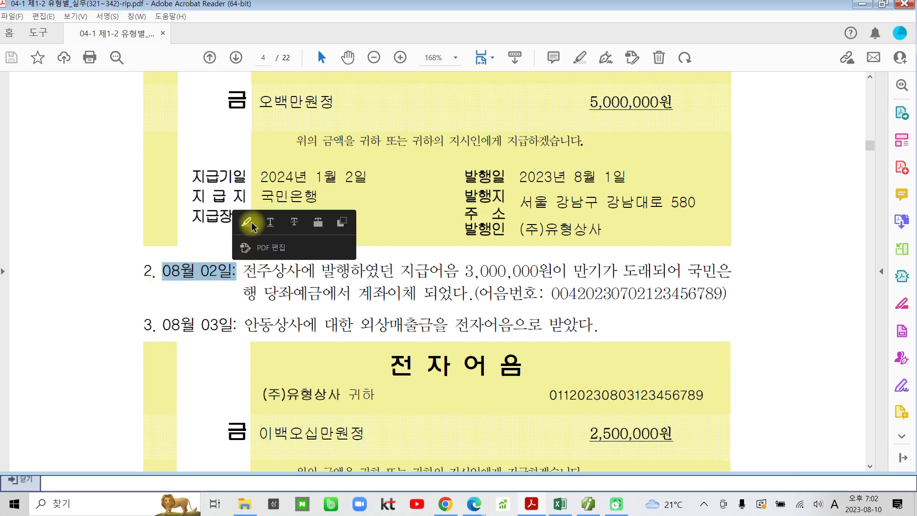
click(252, 225)
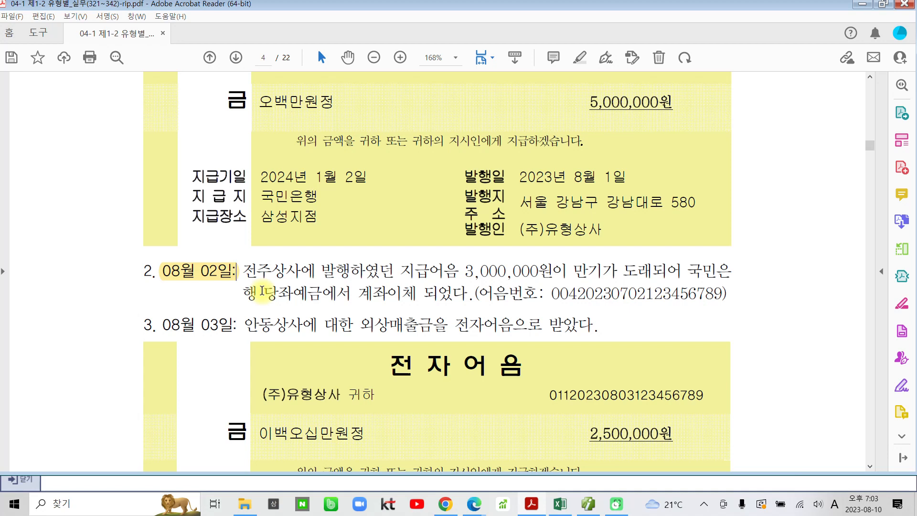
drag(264, 293, 323, 293)
click(339, 244)
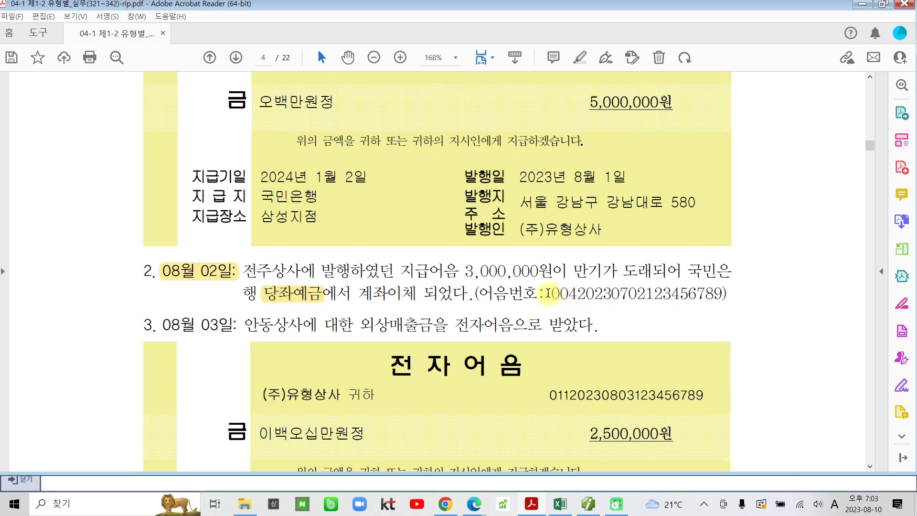
- Highlight the note number and the word 지급어음 in transaction 2
drag(553, 292, 716, 292)
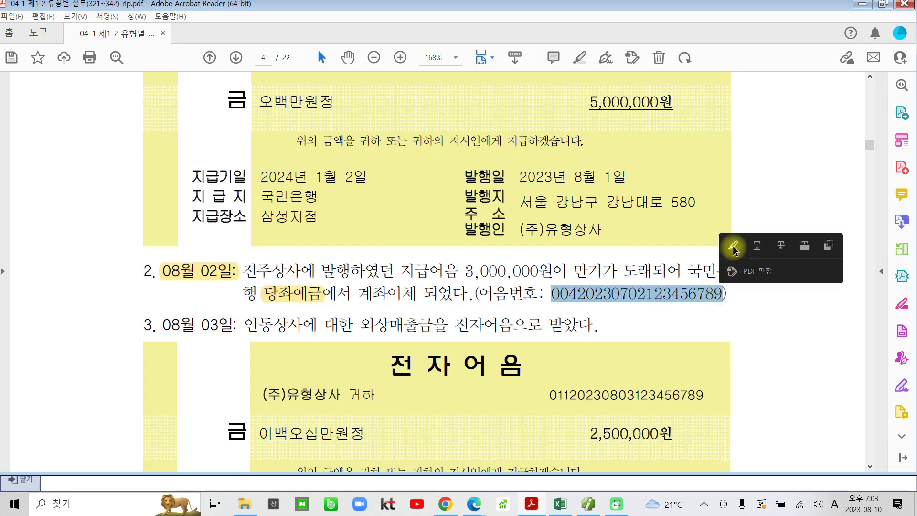
click(726, 241)
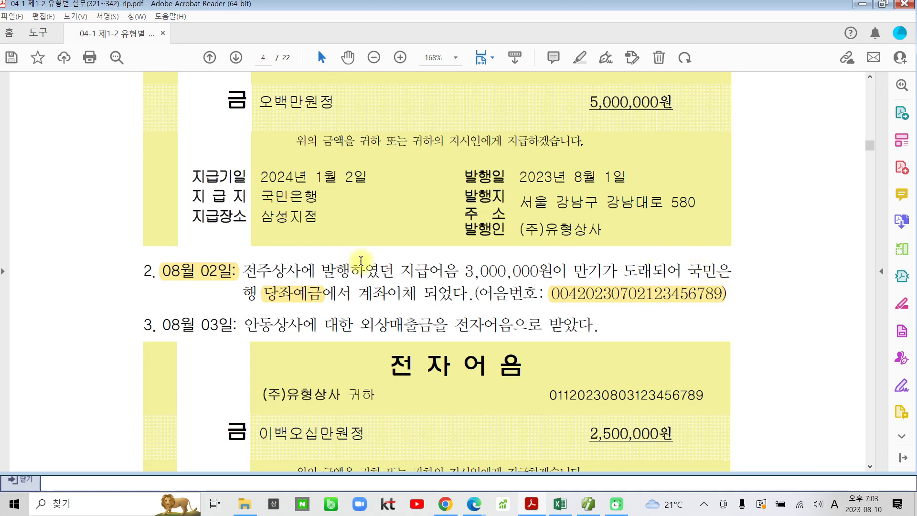
drag(401, 271, 458, 271)
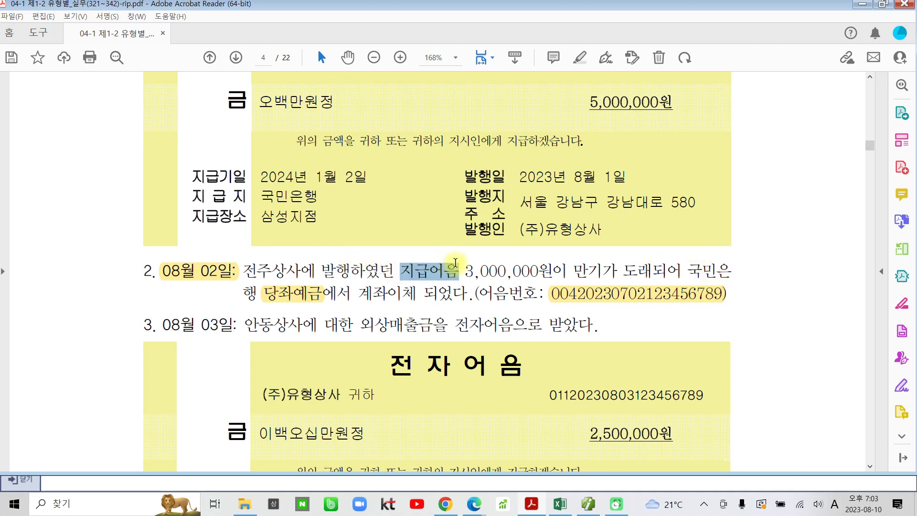
click(474, 228)
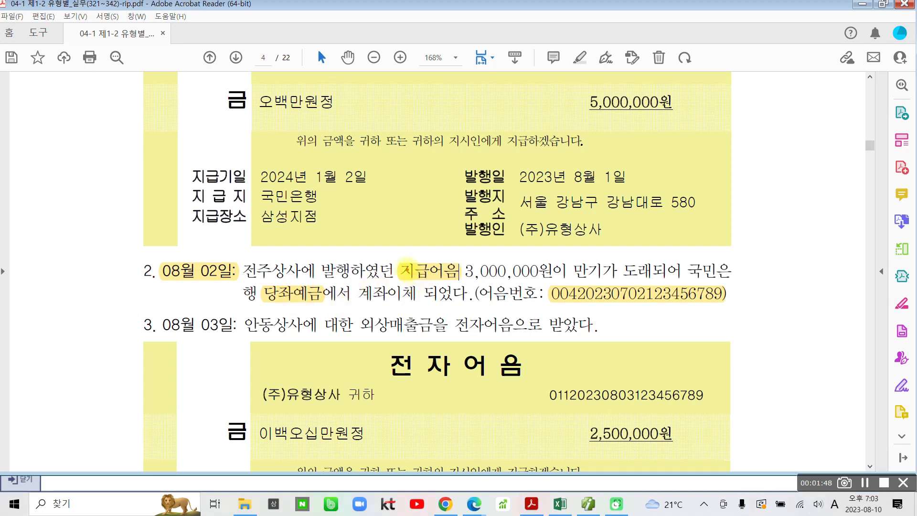
mouse_move(398, 260)
mouse_down()
mouse_move(470, 293)
mouse_move(462, 287)
mouse_up()
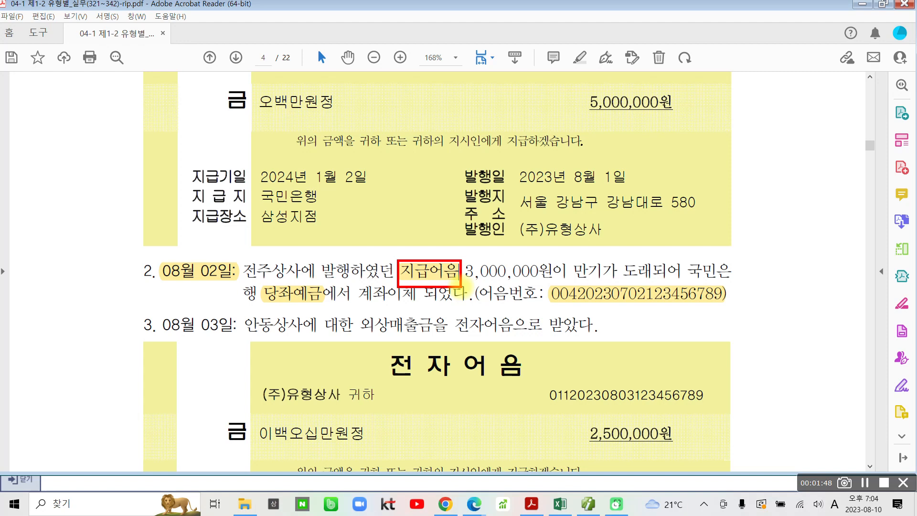
key(Escape)
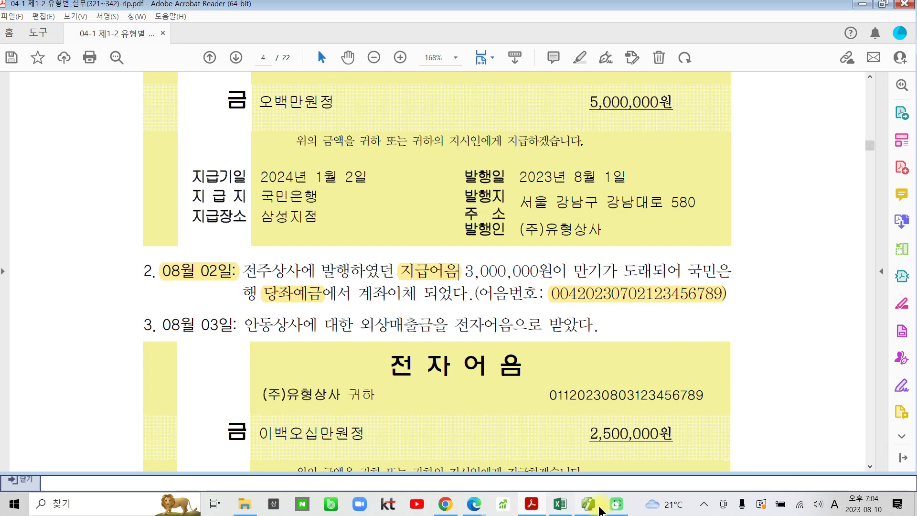
- Switch to the 실무교육용 accounting program and set the 일반전표입력 voucher date to month 08, day 02
click(596, 509)
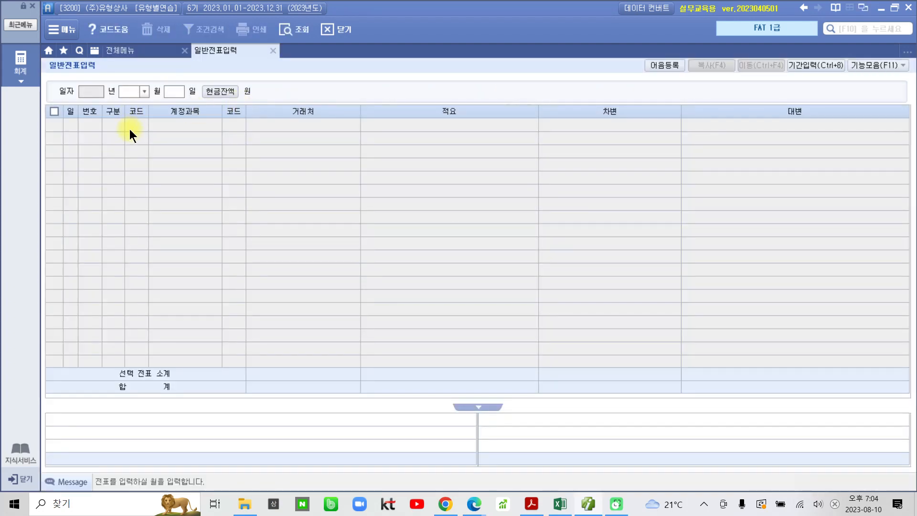
text(08)
key(Return)
text(2)
key(Return)
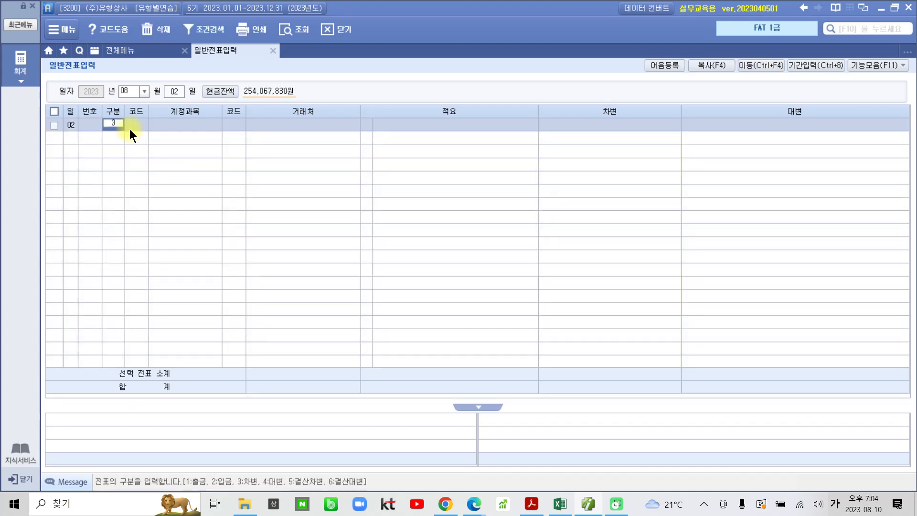
- Start a 차변 line with account 252 지급어음 and trading partner 08808 전주상사
key(Return)
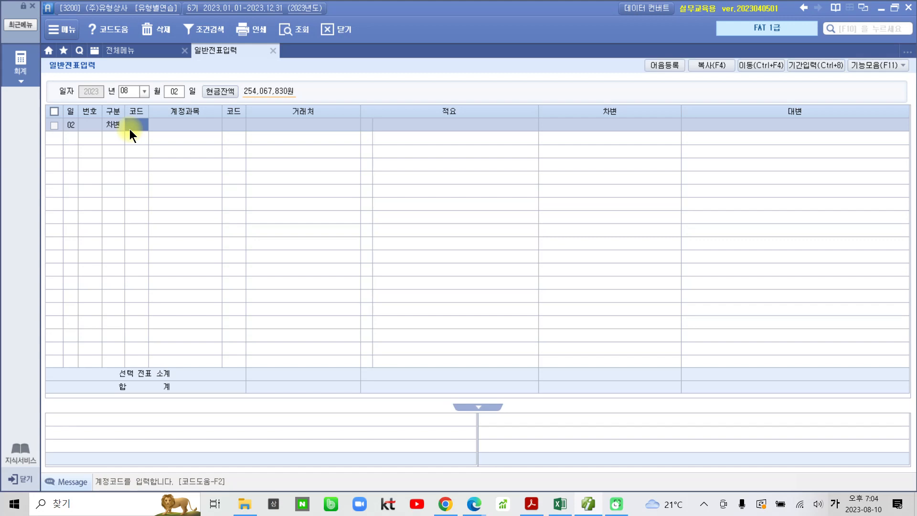
text(252)
key(Return)
key(Return)
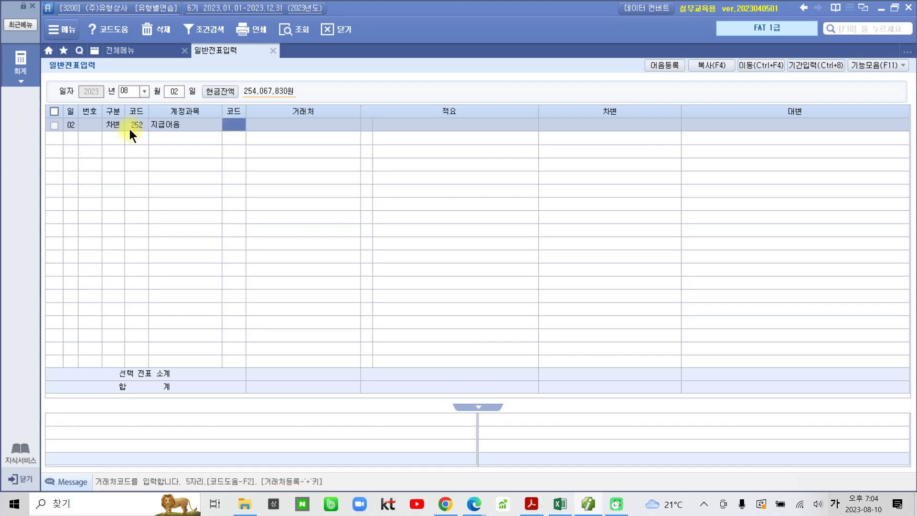
key(Left)
text(08808)
key(Return)
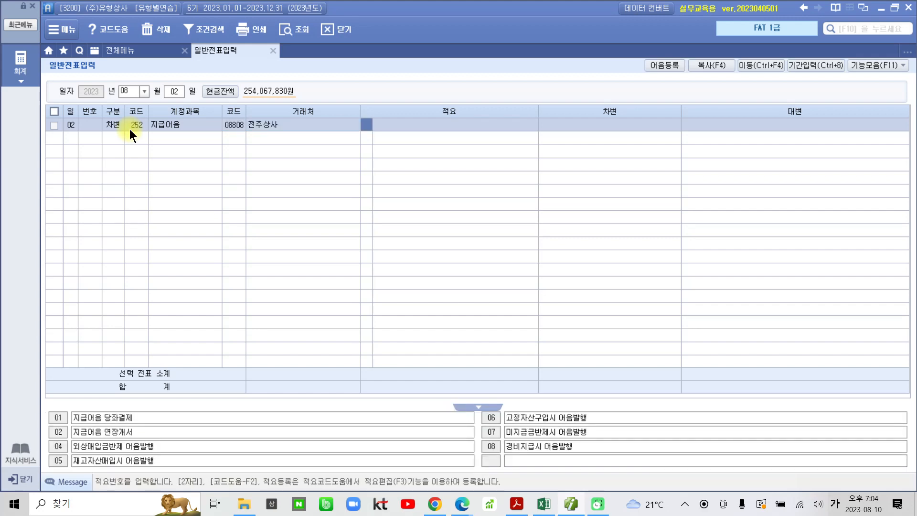
- Leave the 적요 of the 지급어음 line blank and enter a 차변 amount of 3,000,000
key(Return)
key(Return)
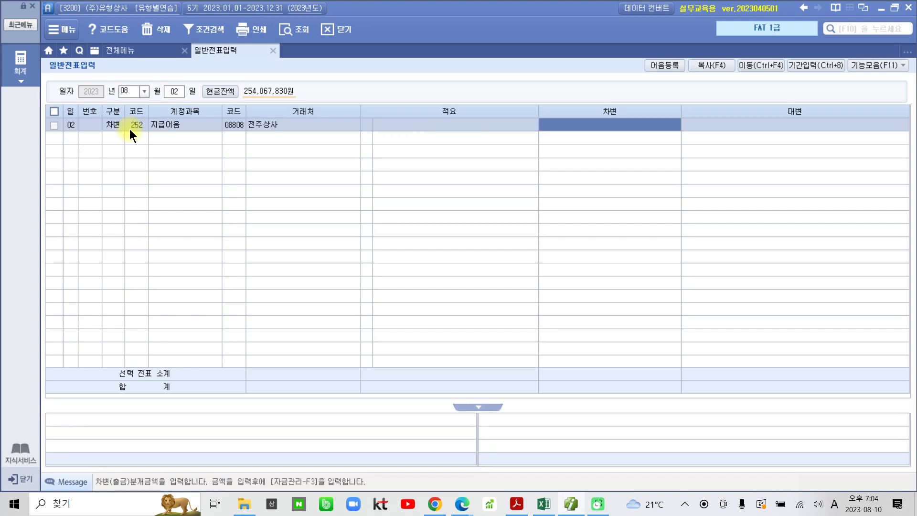
text(5)
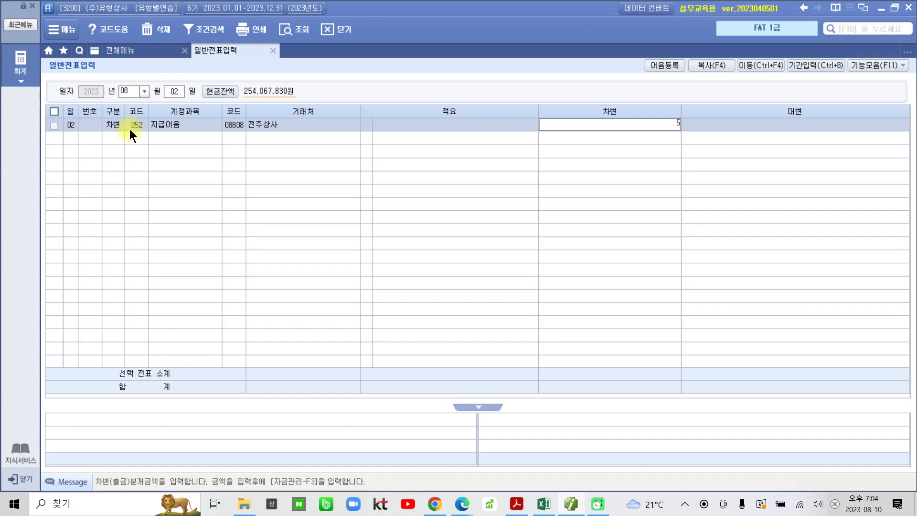
key(BackSpace)
text(3,000,000)
key(Return)
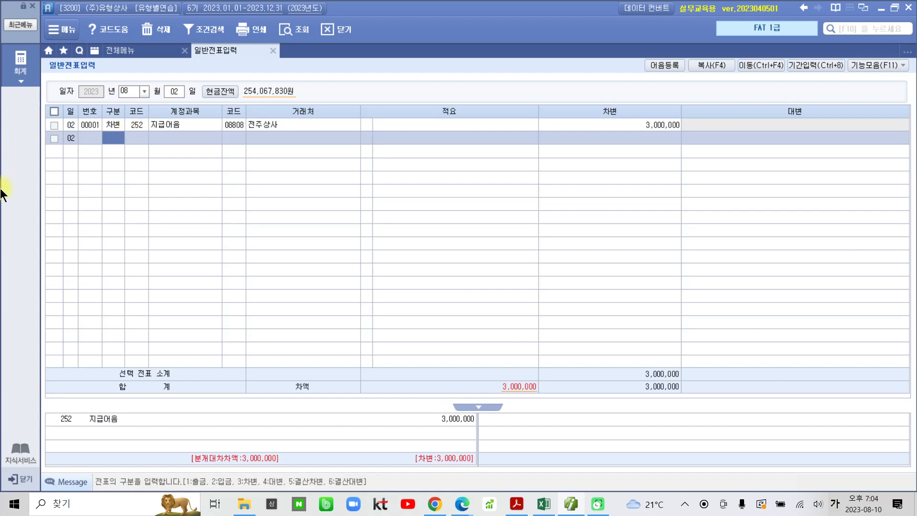
- Add a 대변 line with account 102 당좌예금 and trading partner 98000 국민은행
text(4)
key(Return)
text(102)
key(Return)
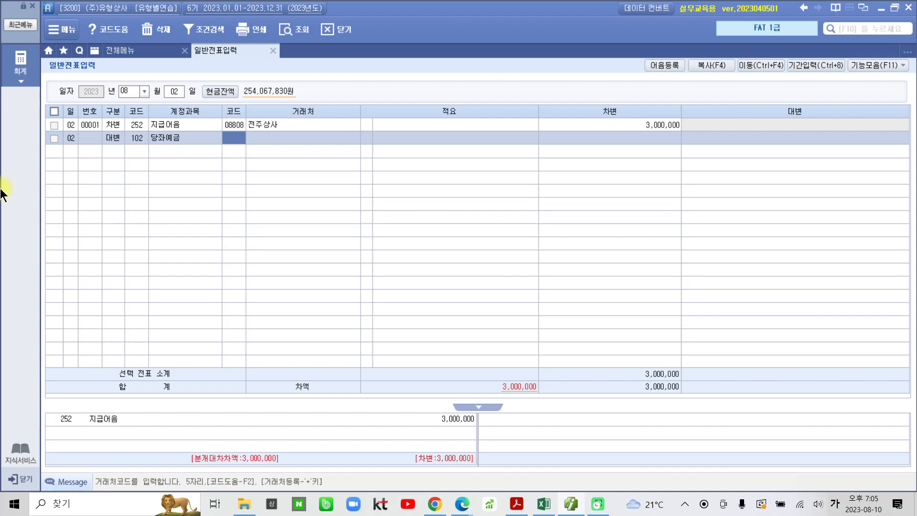
text(98000)
key(Return)
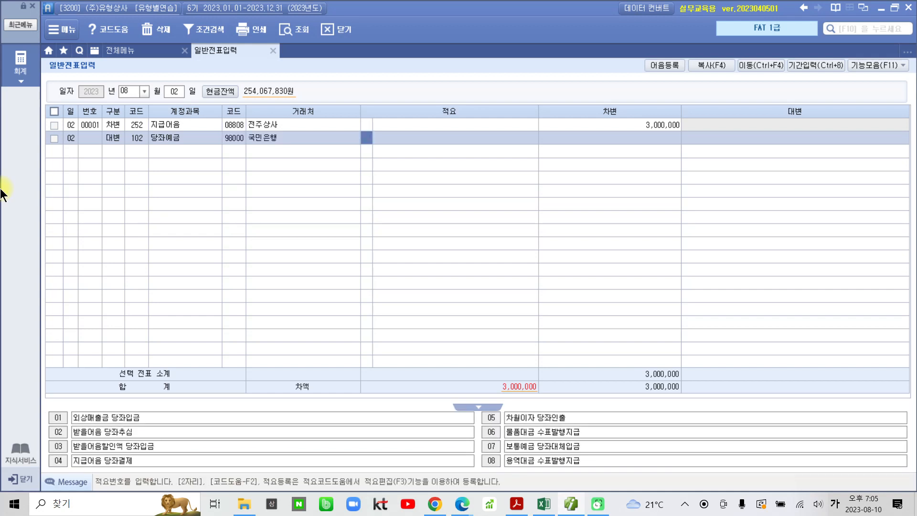
- Leave the 적요 of the 당좌예금 line blank and enter a 대변 amount of 3,000,000
mouse_move(246, 168)
mouse_down()
mouse_move(209, 129)
mouse_move(243, 160)
mouse_up()
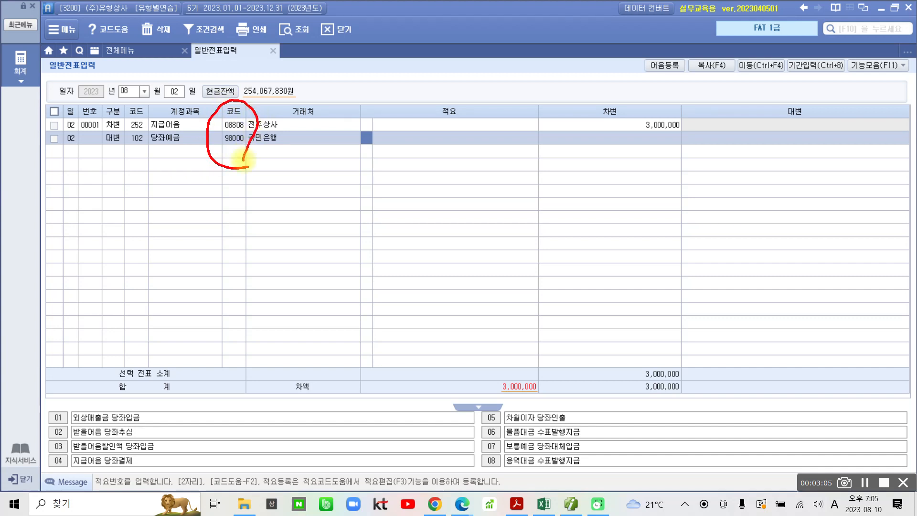
key(Escape)
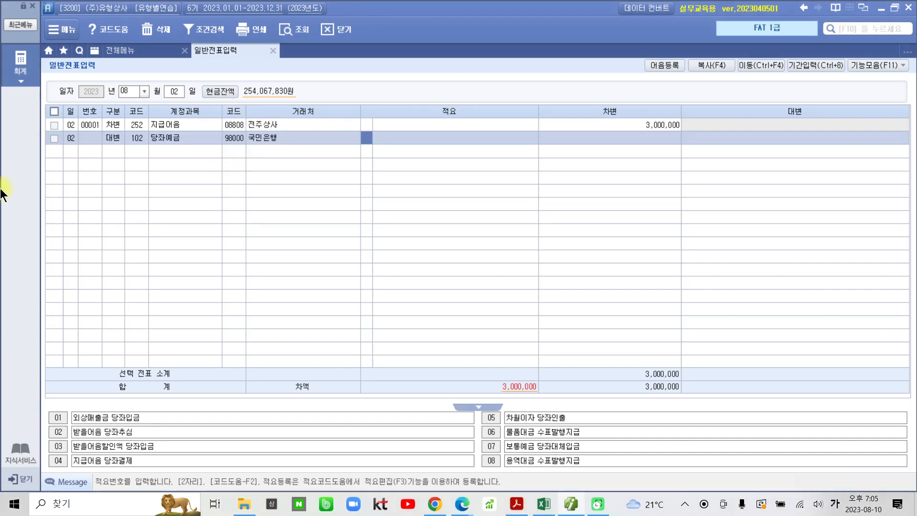
key(Return)
key(Return)
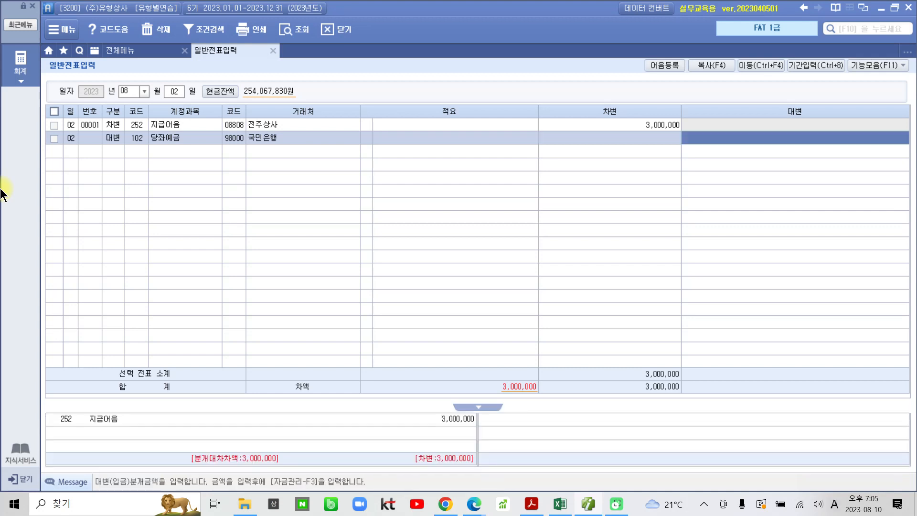
text(3,)
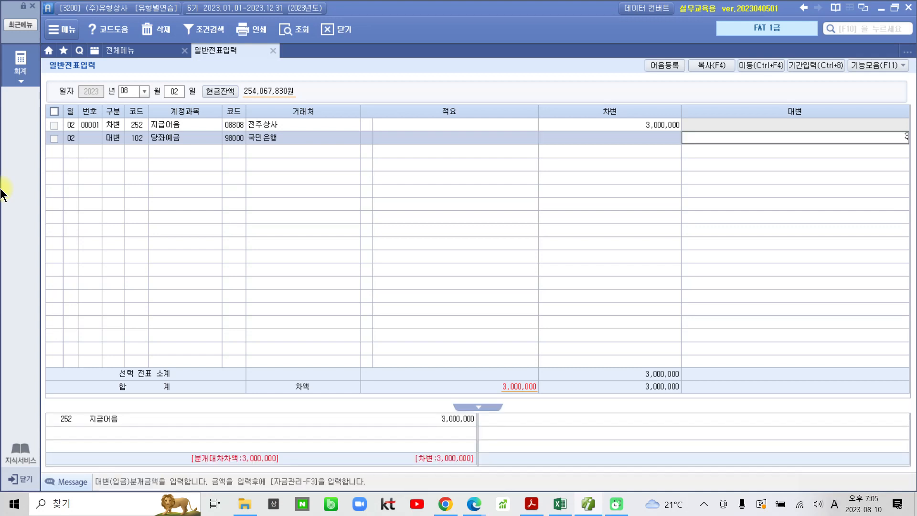
text(000,000)
key(Return)
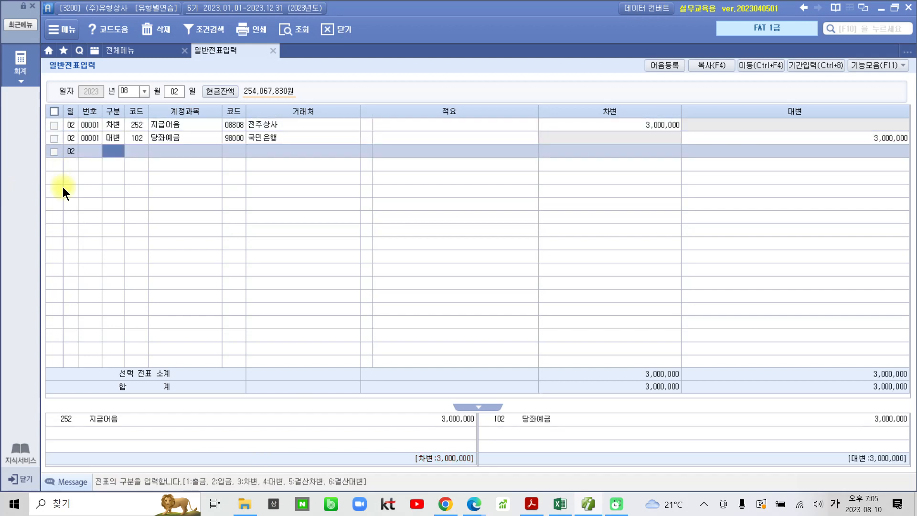
- Open 지급어음 관리 for the 지급어음 line and assign 전주상사's 3,000,000 electronic note with status 3 결제
click(182, 124)
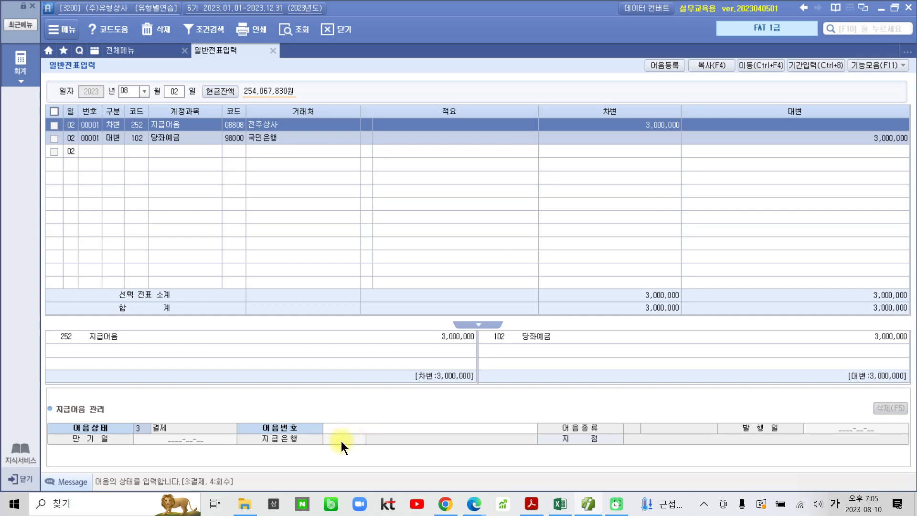
key(Return)
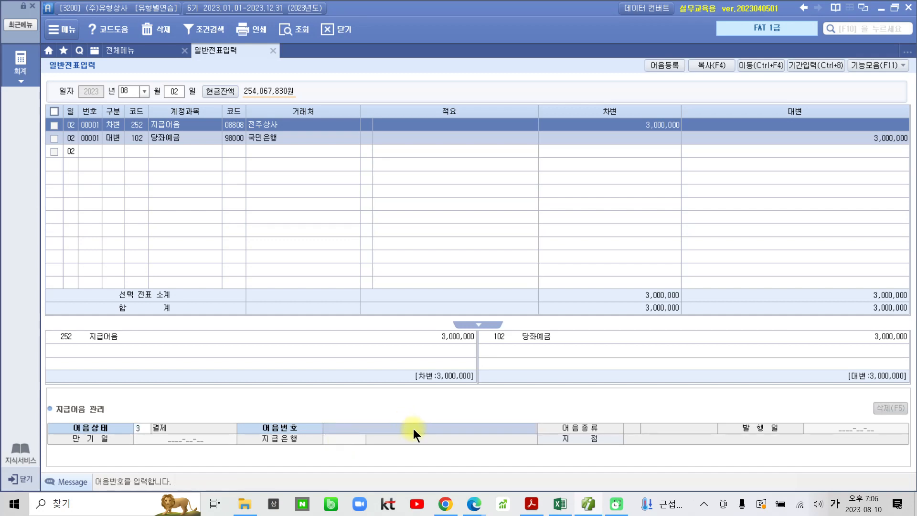
key(F2)
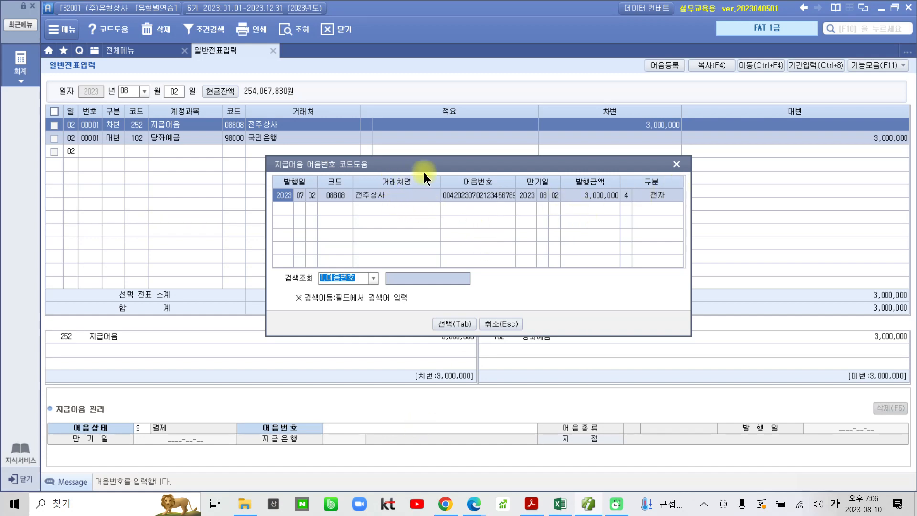
click(454, 325)
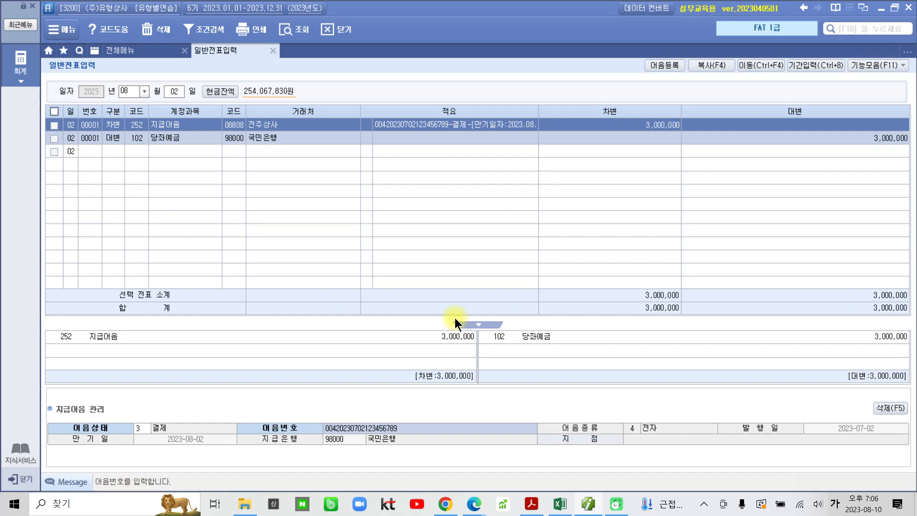
key(Escape)
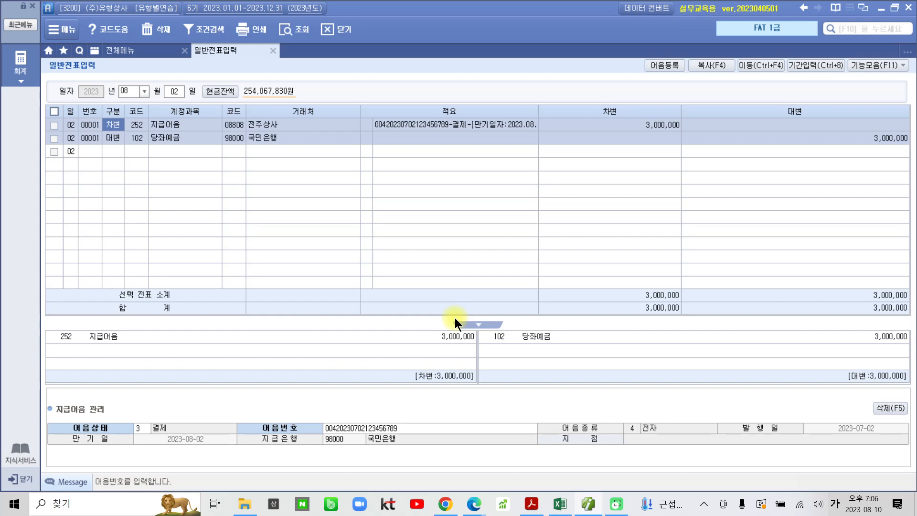
- Switch to the exercise PDF in Acrobat Reader and highlight 08월 03일, 전자어음으로 받았다 and 외상매출금 in transaction 3
click(531, 504)
scroll(375, 286, down, 3)
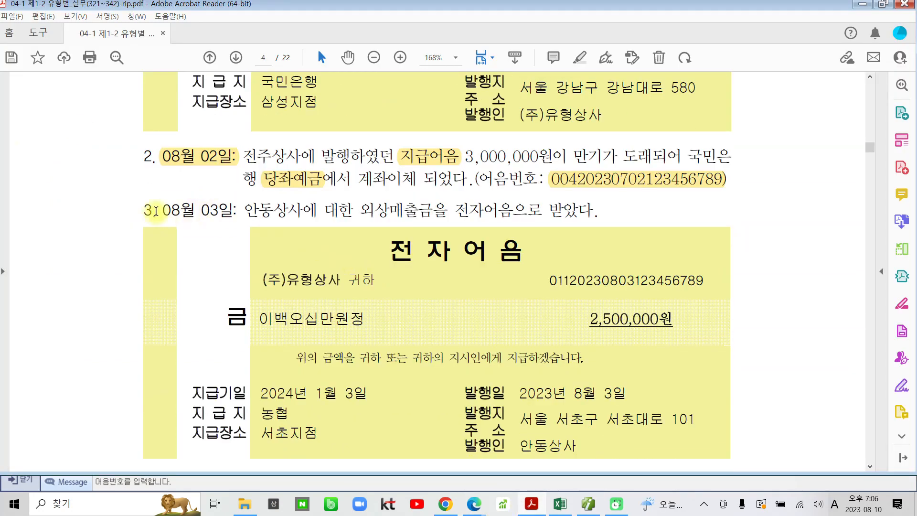
drag(162, 210, 236, 210)
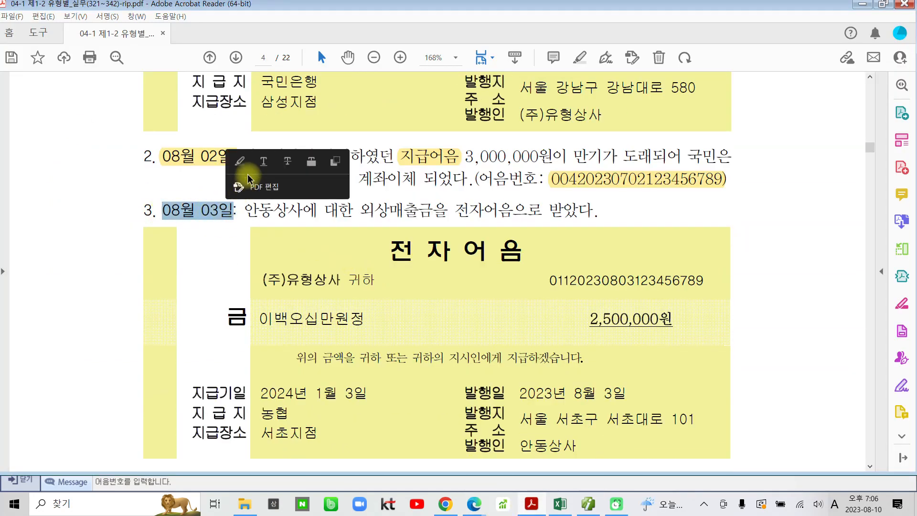
click(248, 165)
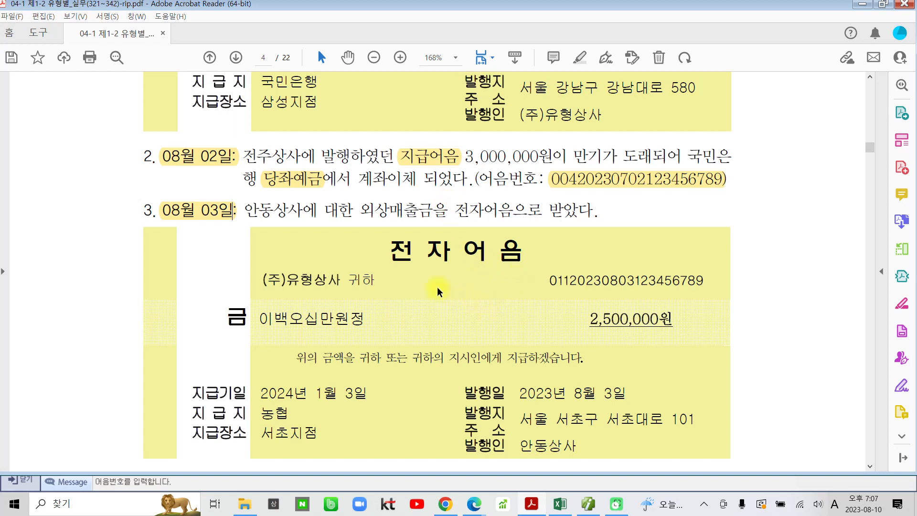
drag(456, 210, 563, 209)
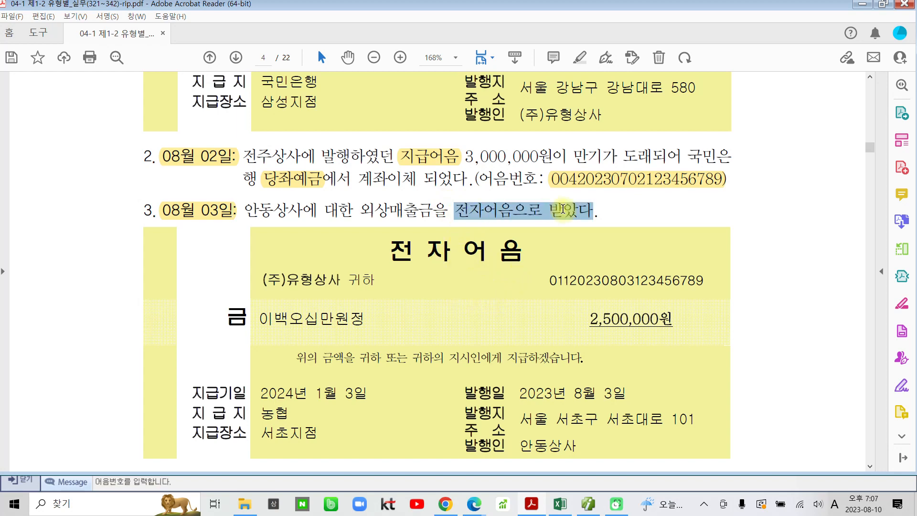
click(574, 159)
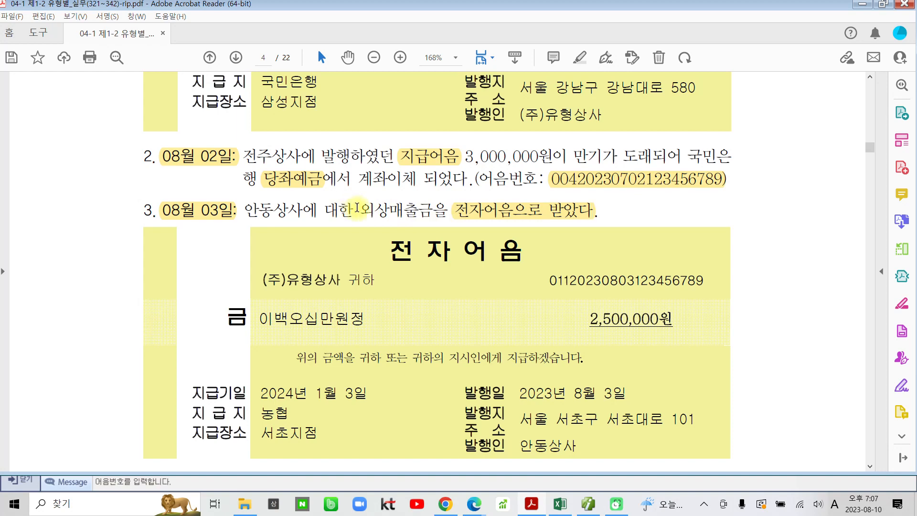
drag(359, 208, 433, 203)
click(447, 167)
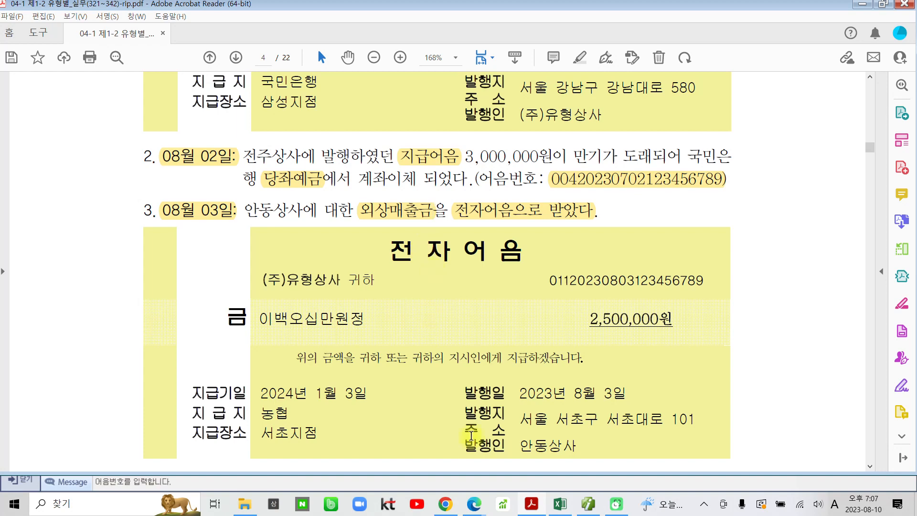
- Switch back to the accounting program and set the voucher date in 일반전표입력 to day 03 of month 08
click(588, 504)
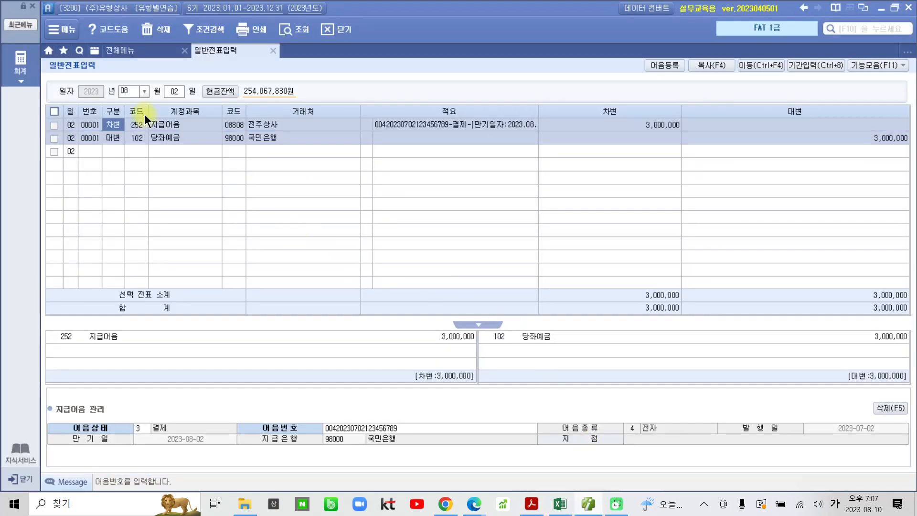
click(175, 93)
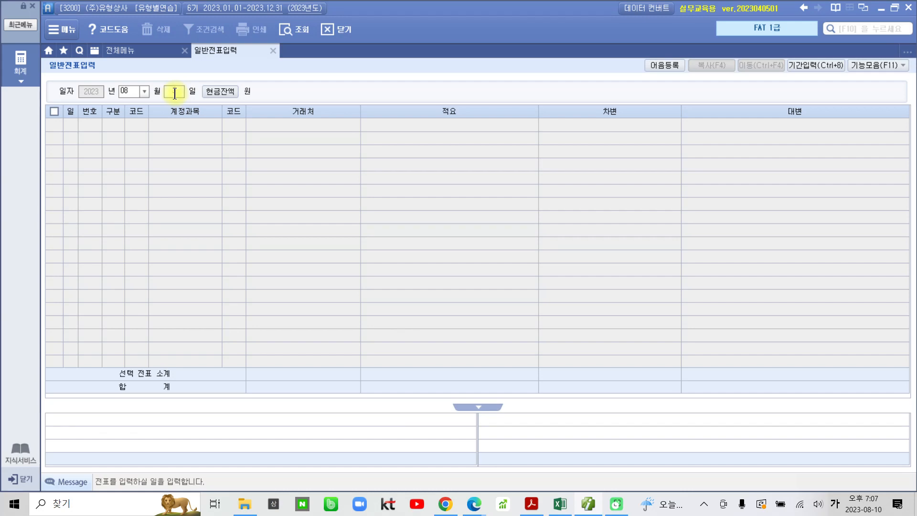
text(03)
key(Return)
- Start a 차변 line with account 110 받을어음 and trading partner 안동상사
text(3)
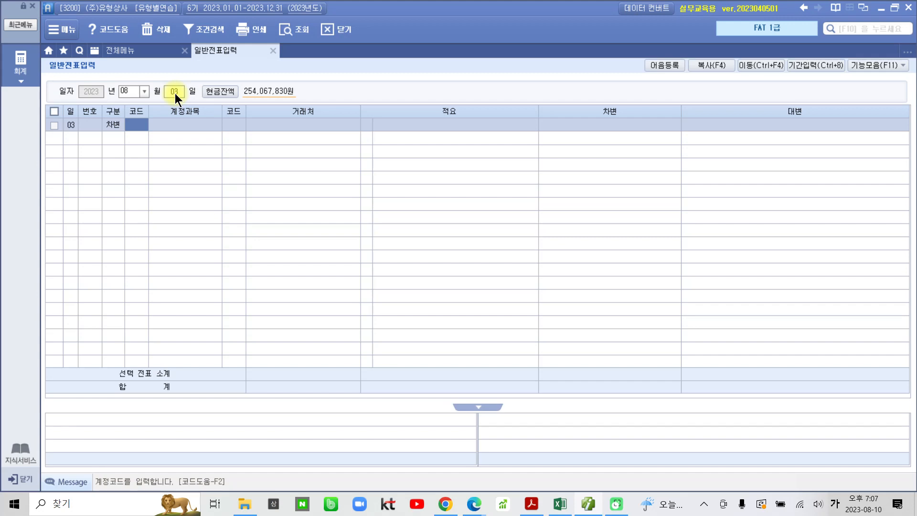
text(110)
key(Return)
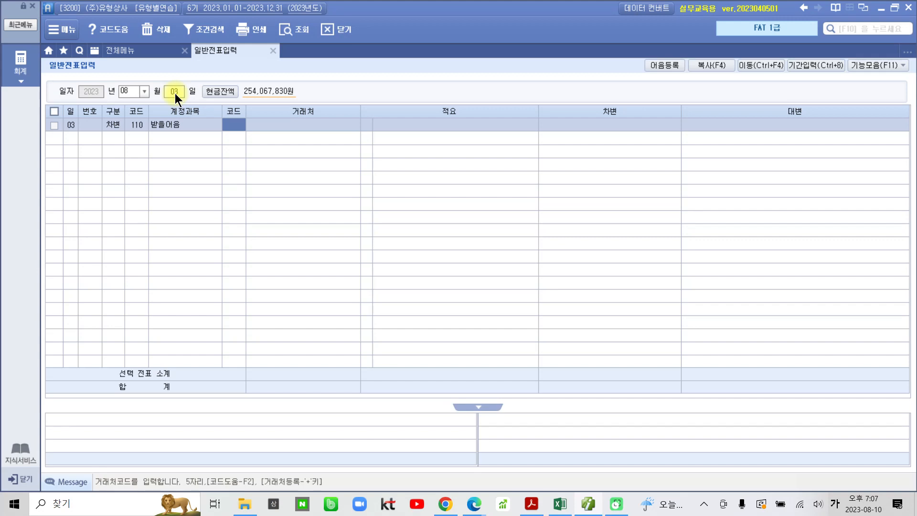
text(안동)
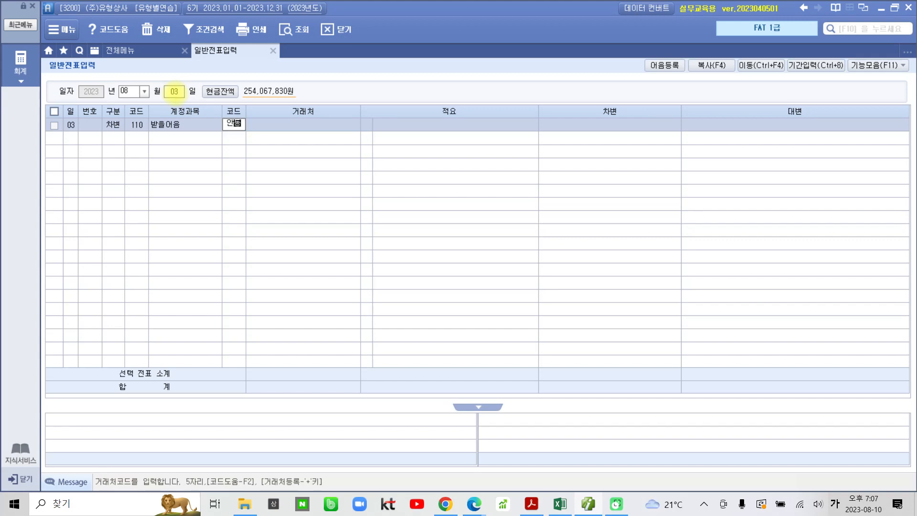
key(Return)
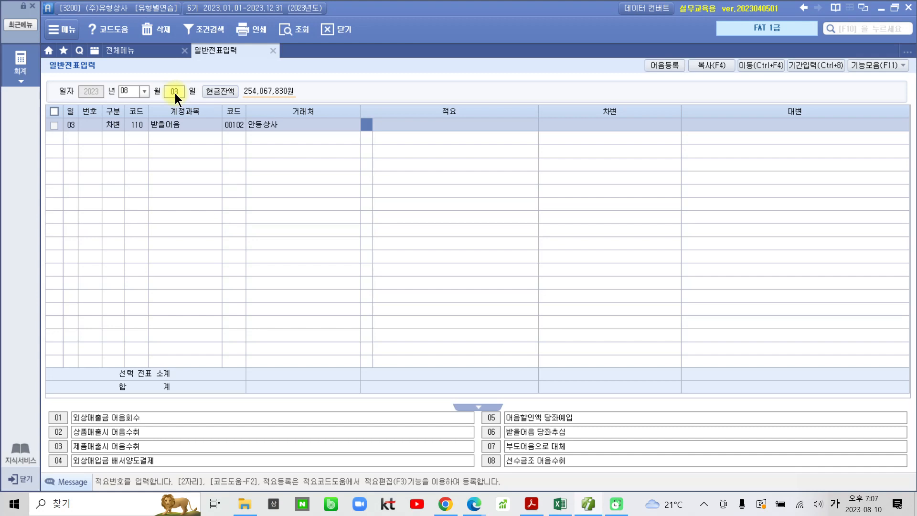
- Leave the 적요 of the 받을어음 line blank and enter a 차변 amount of 2,500,000
key(Return)
key(Return)
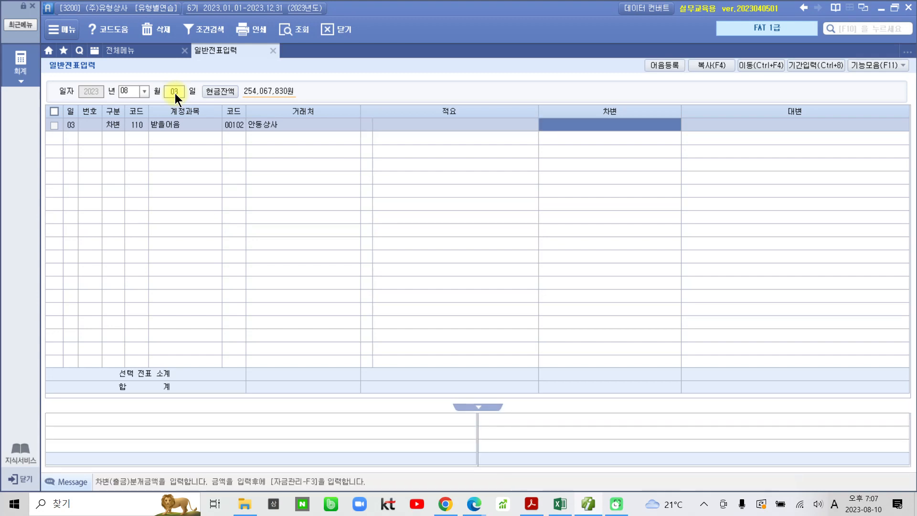
text(2,500,0)
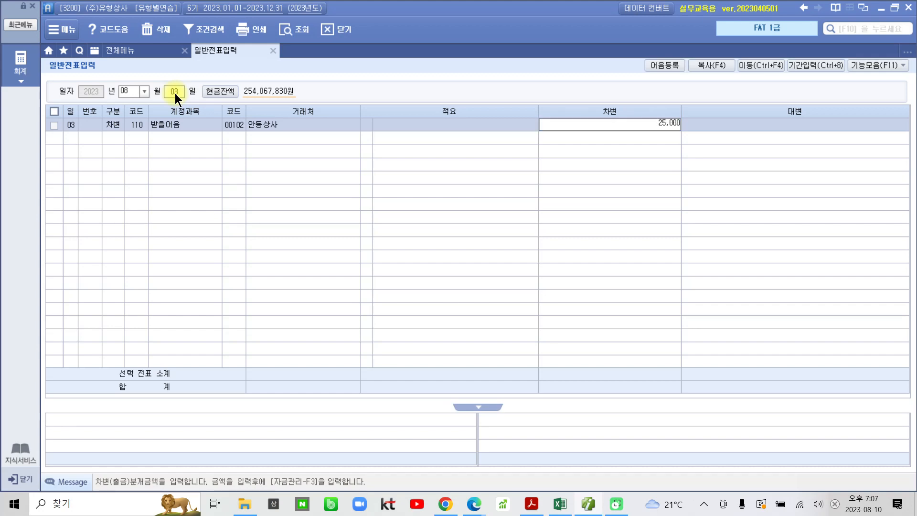
text(00)
key(Return)
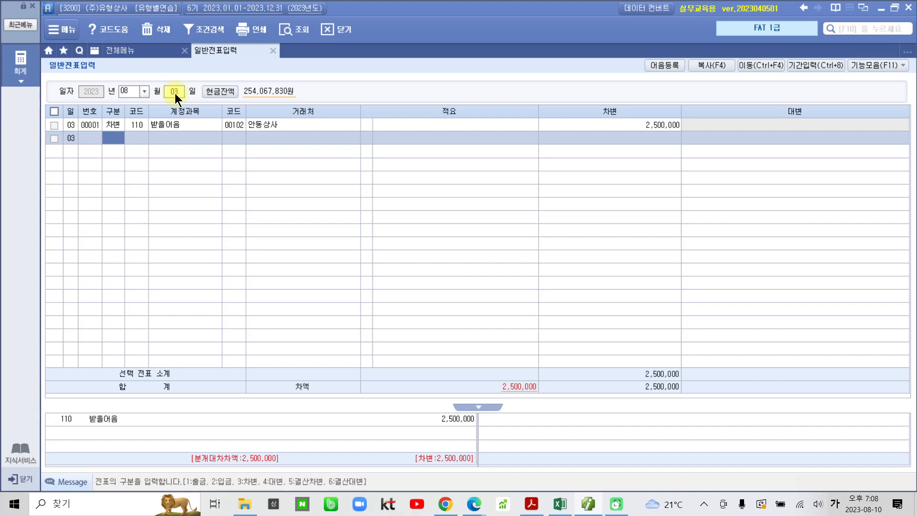
- Add a 대변 line with account 108 외상매출금 and trading partner 00102 안동상사
text(4)
key(Return)
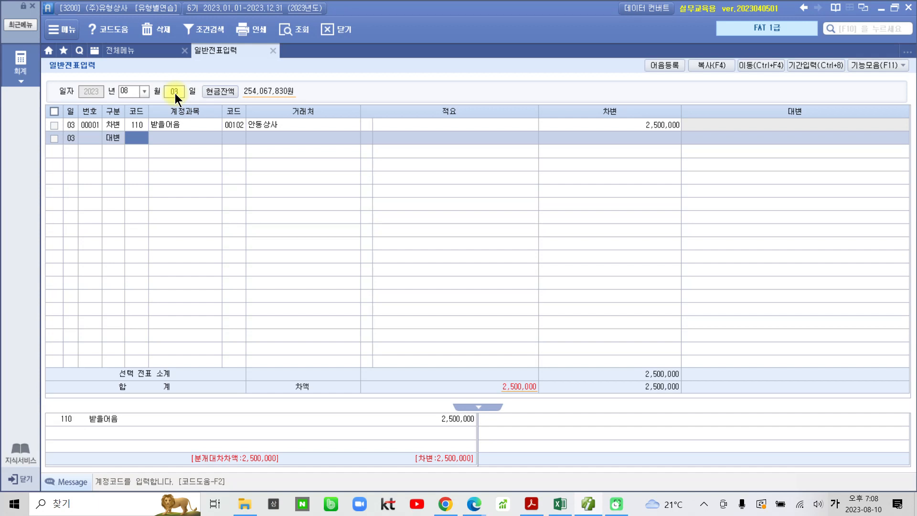
text(108)
key(Return)
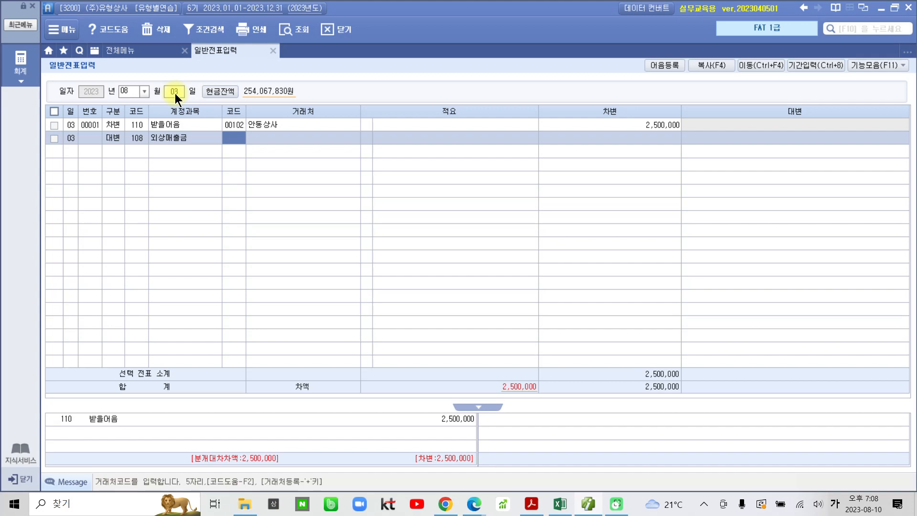
text(102)
key(Return)
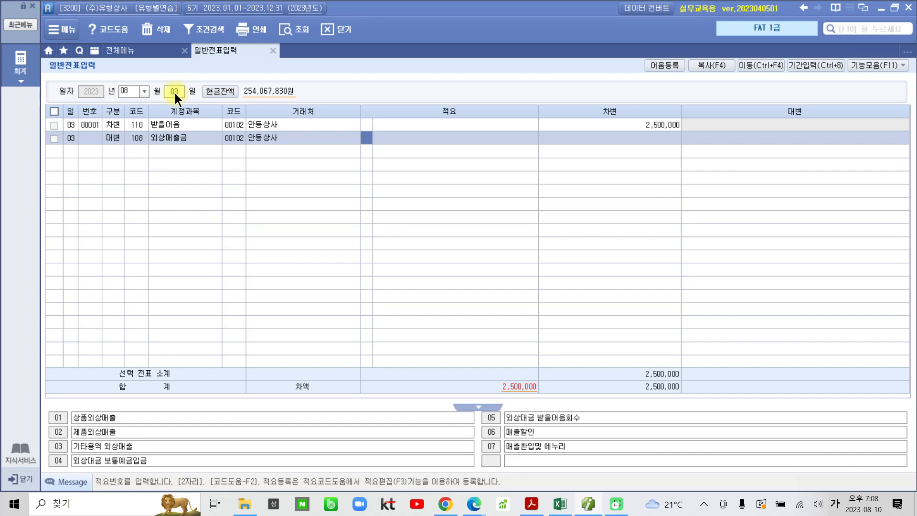
- Leave the 적요 of the 외상매출금 line blank and enter a 대변 amount of 2,500,000
key(Return)
text(2)
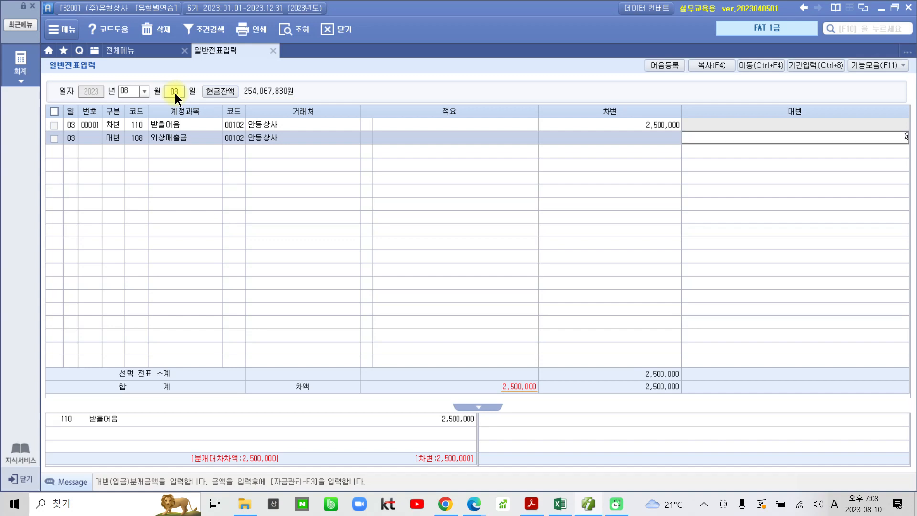
text(,500,000)
key(Return)
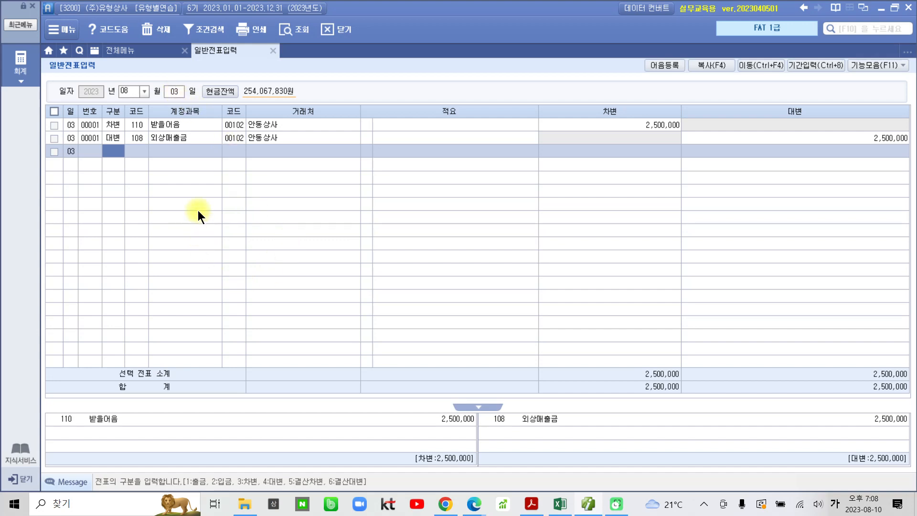
click(171, 123)
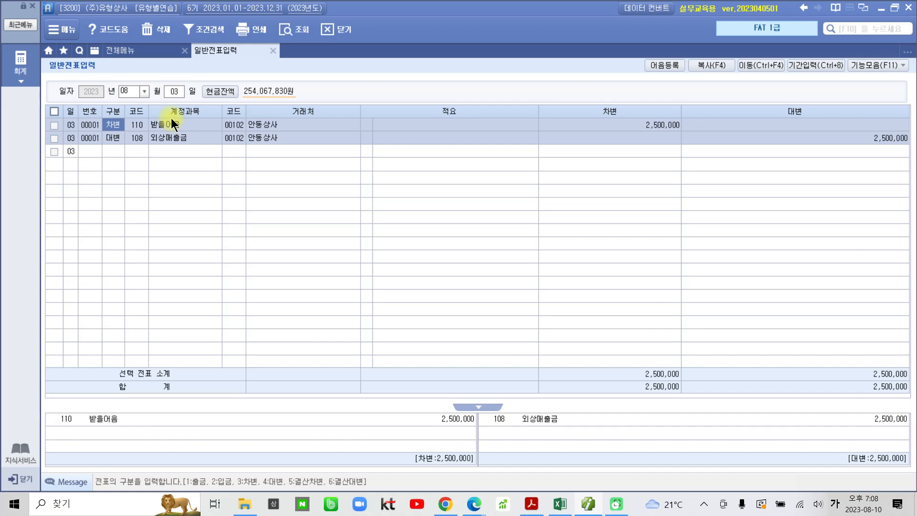
key(F3)
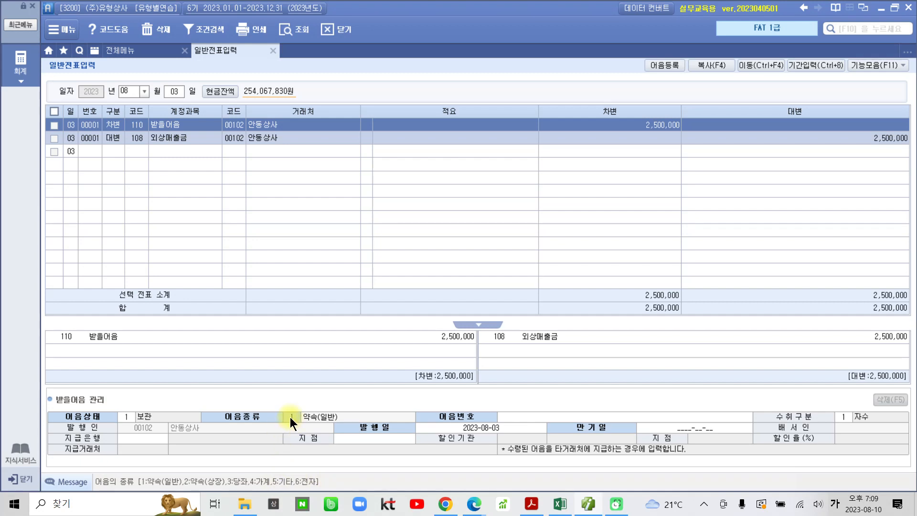
text(6)
key(Return)
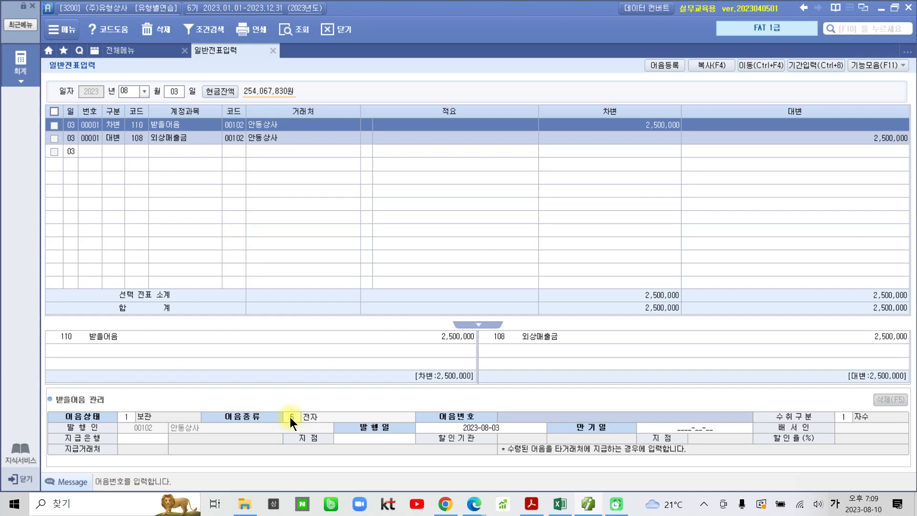
text(011)
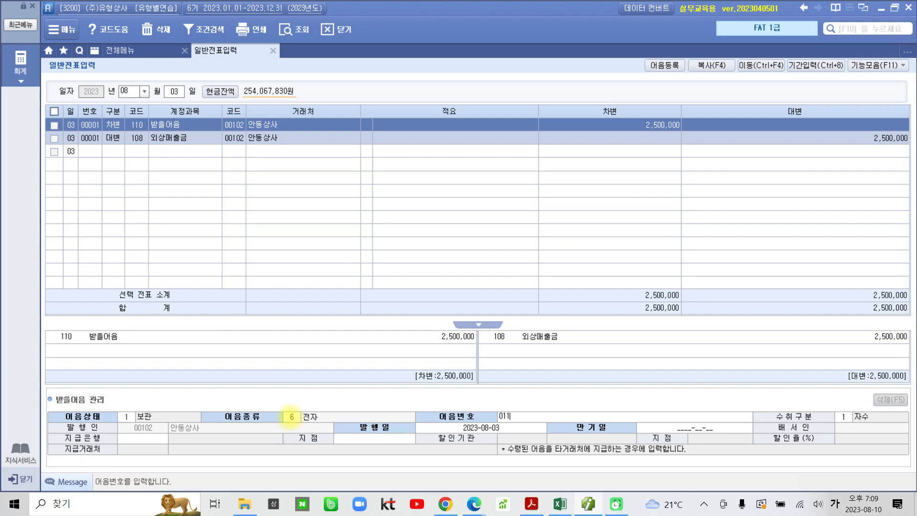
text(20230803123456789)
key(Return)
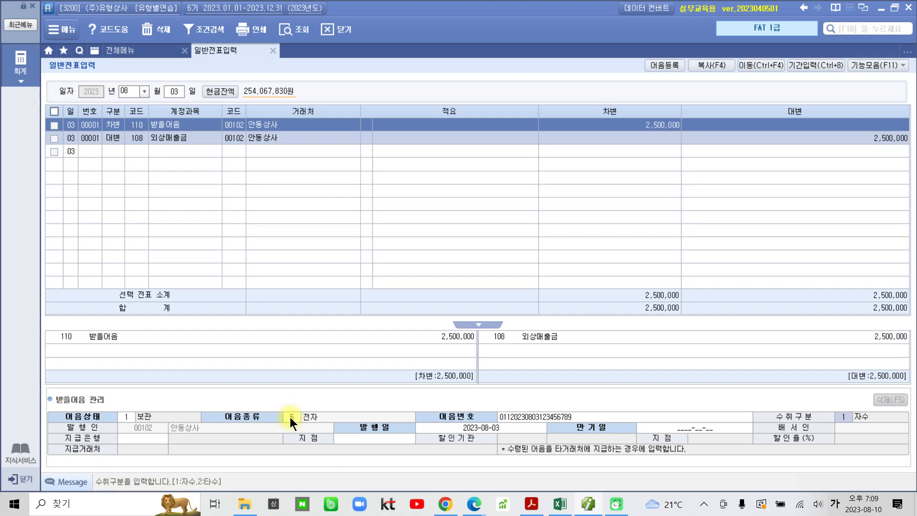
- Accept 수취구분 1 자수 and 발행일 2023-08-03 for the note, and set its 만기일 to 2024-01-03
key(Return)
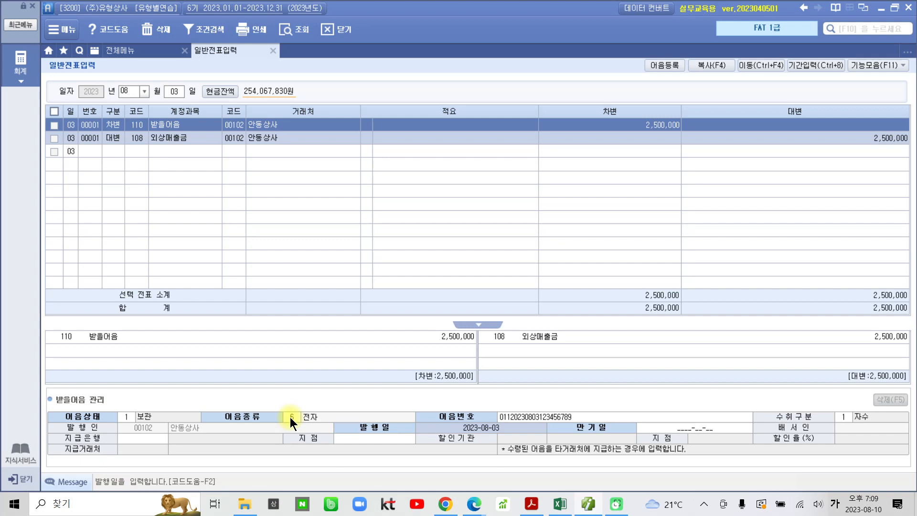
key(Return)
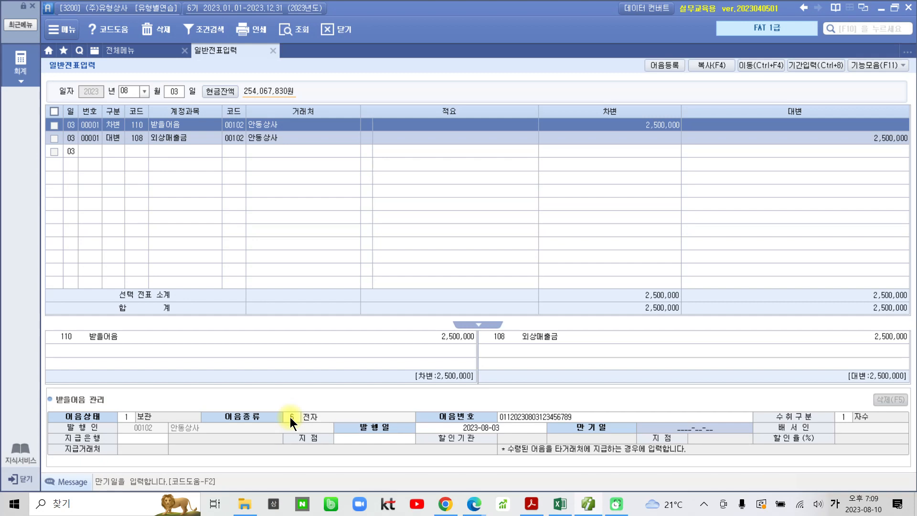
text(2024-)
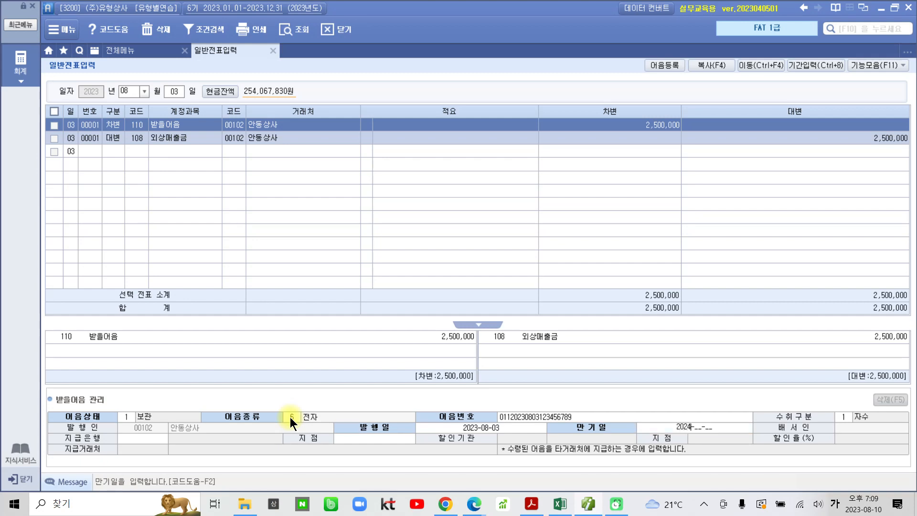
text(01-03)
key(Return)
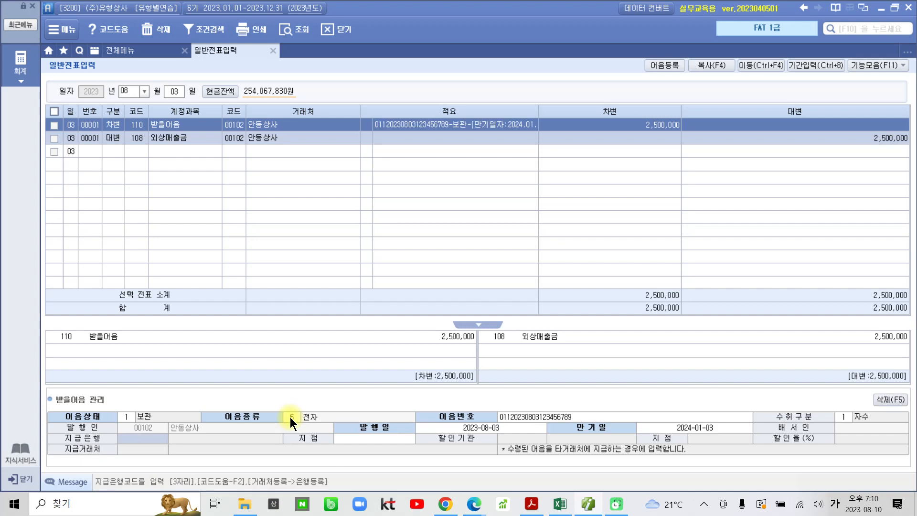
- Set the note's 지급은행 to 500 농협 and its 지점 to 서초지점
key(F2)
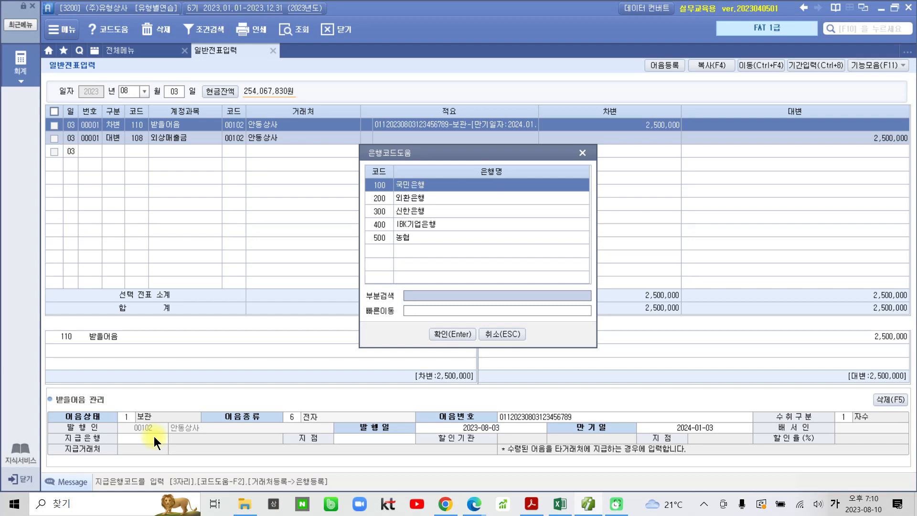
click(402, 237)
click(452, 334)
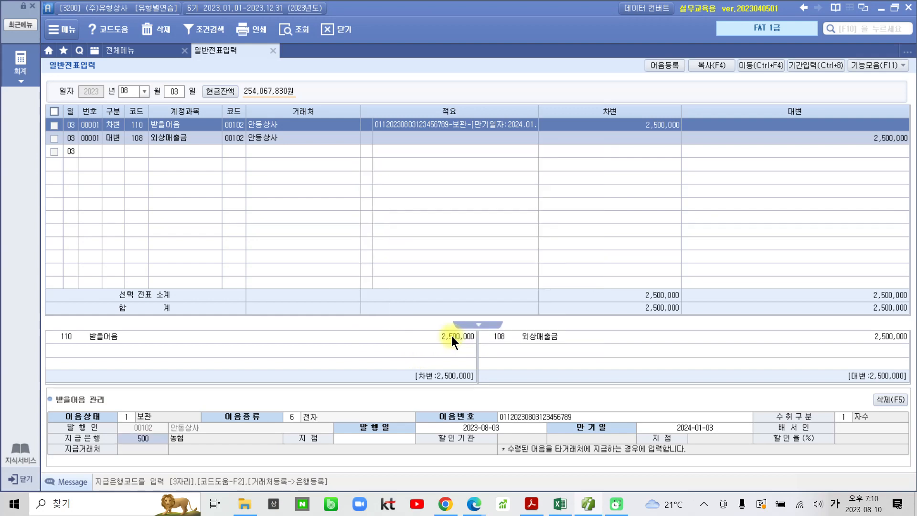
key(Return)
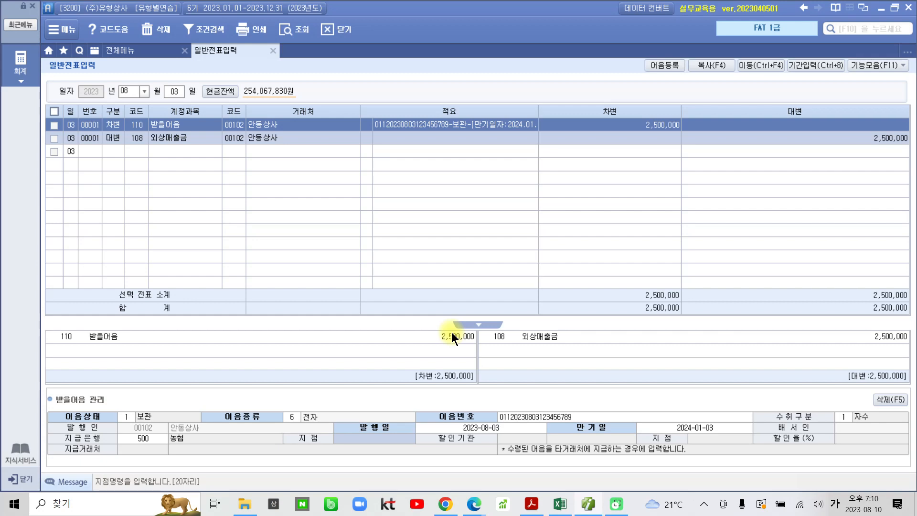
text(서초)
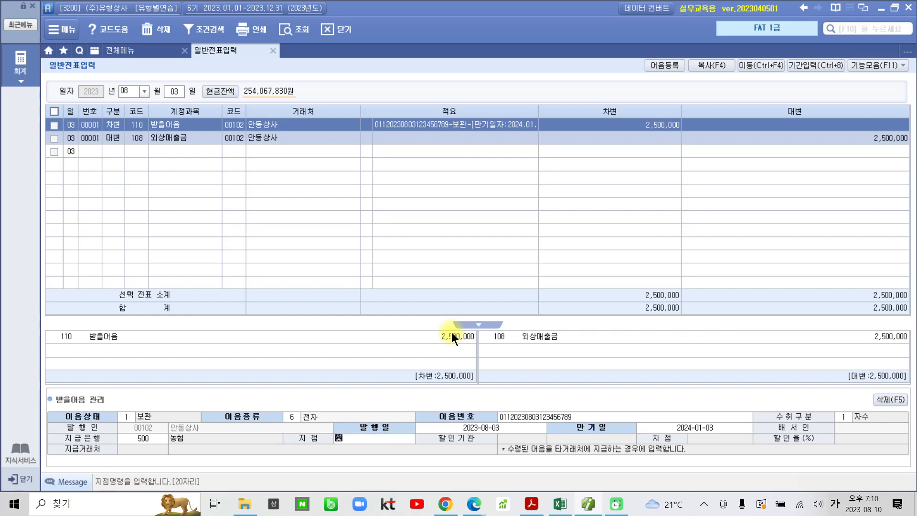
text(지점)
key(Return)
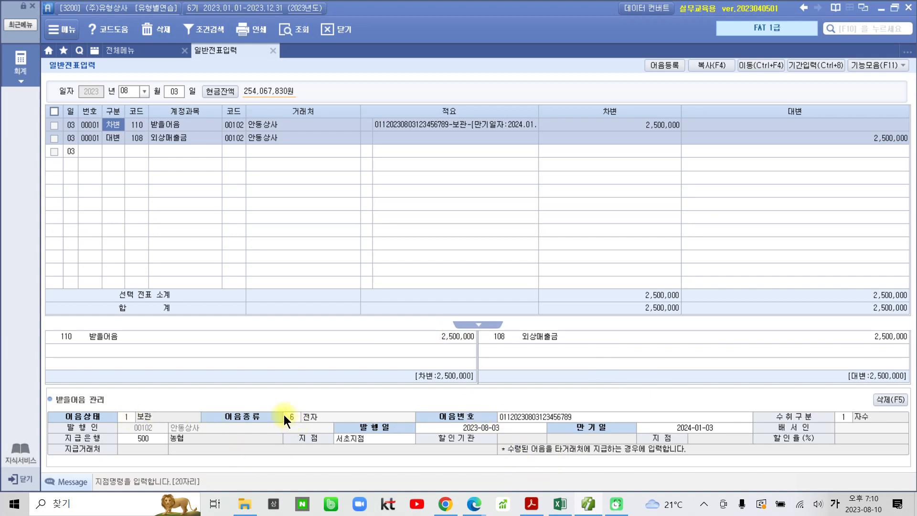
drag(271, 399, 330, 430)
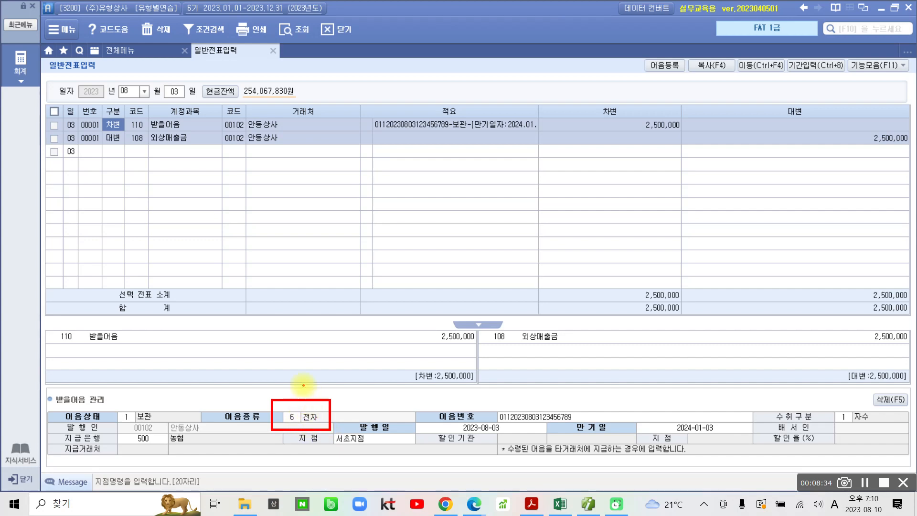
mouse_move(304, 398)
mouse_down()
mouse_move(518, 379)
mouse_move(552, 400)
mouse_move(539, 395)
mouse_up()
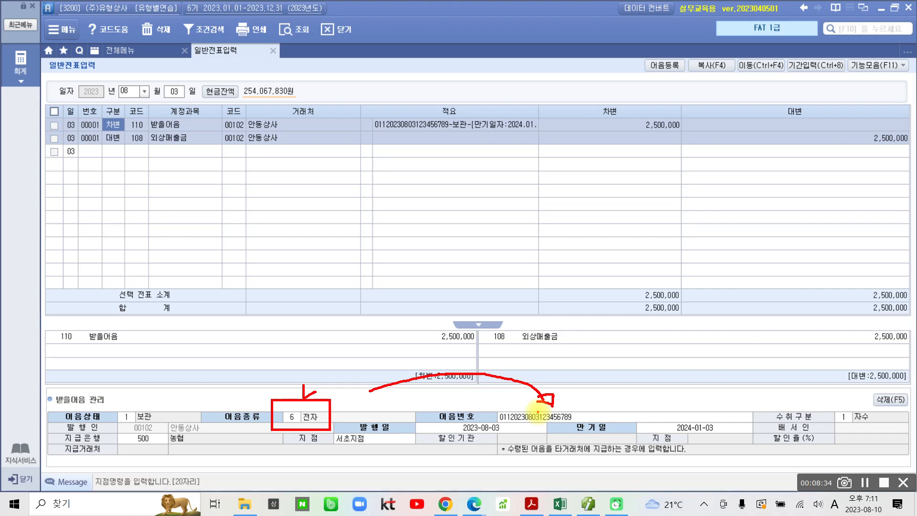
drag(100, 430, 102, 420)
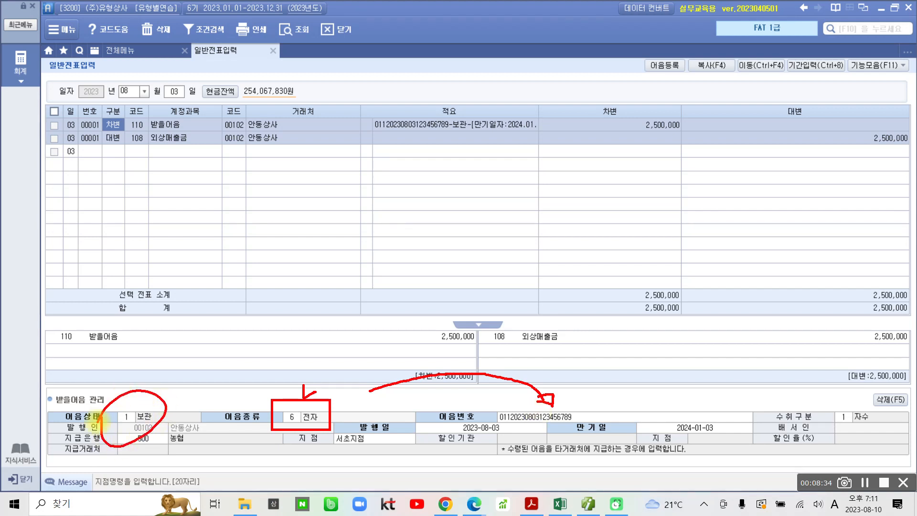
mouse_move(626, 365)
mouse_down()
mouse_move(600, 409)
mouse_move(616, 409)
mouse_move(580, 403)
mouse_up()
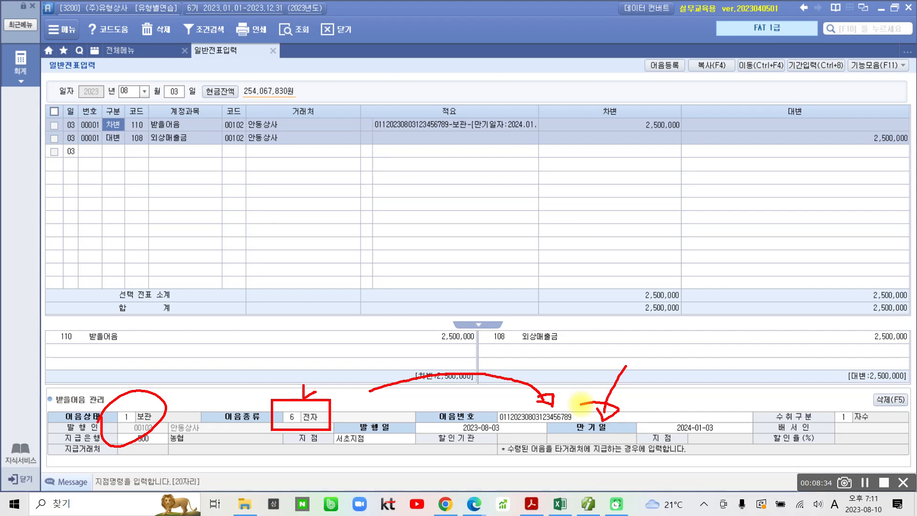
key(Escape)
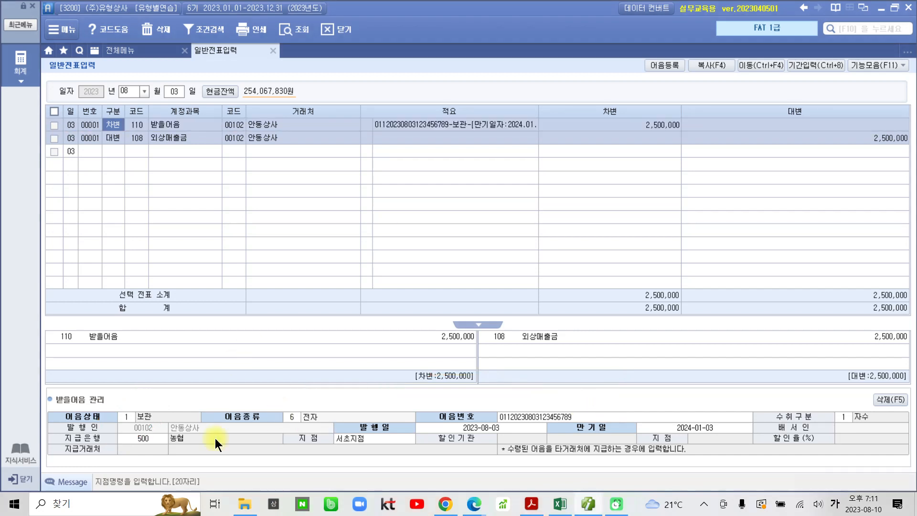
click(293, 417)
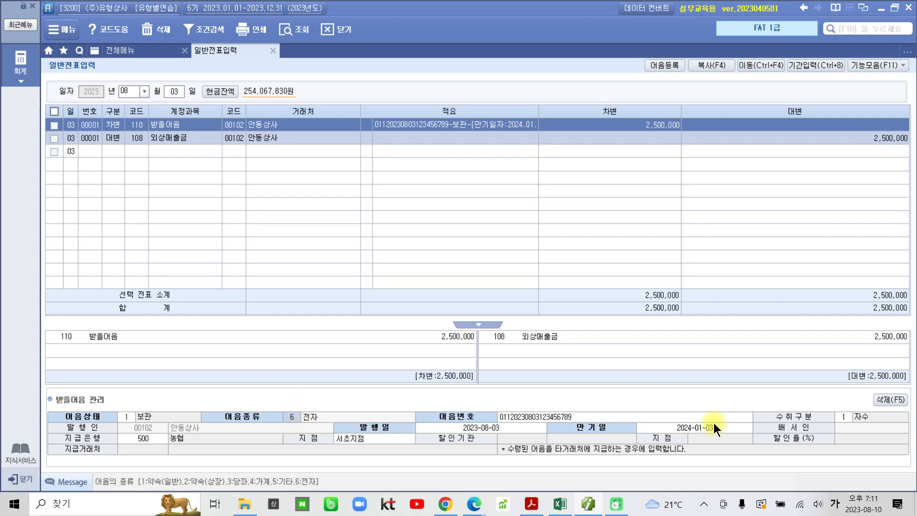
click(496, 116)
click(445, 111)
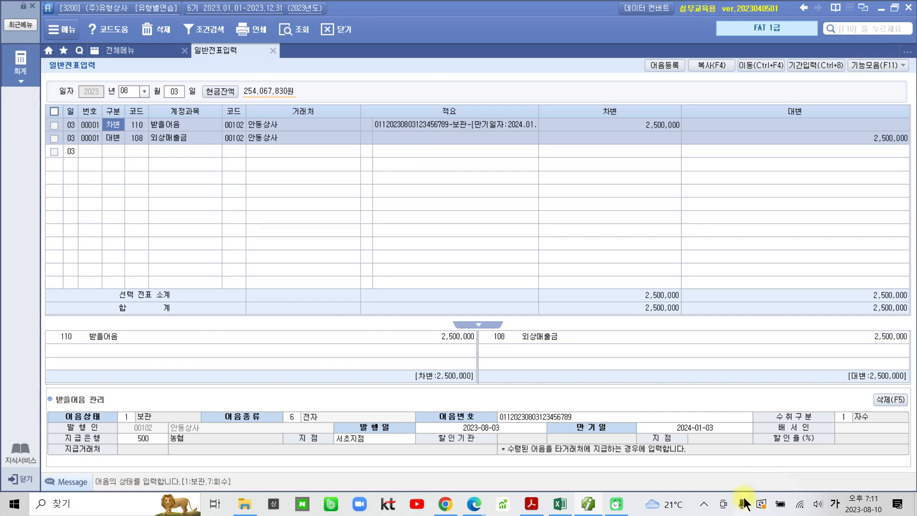
- Switch to the exercise PDF, go to transaction 4, and highlight its date 08월 04일 in yellow
click(531, 503)
scroll(474, 414, down, 15)
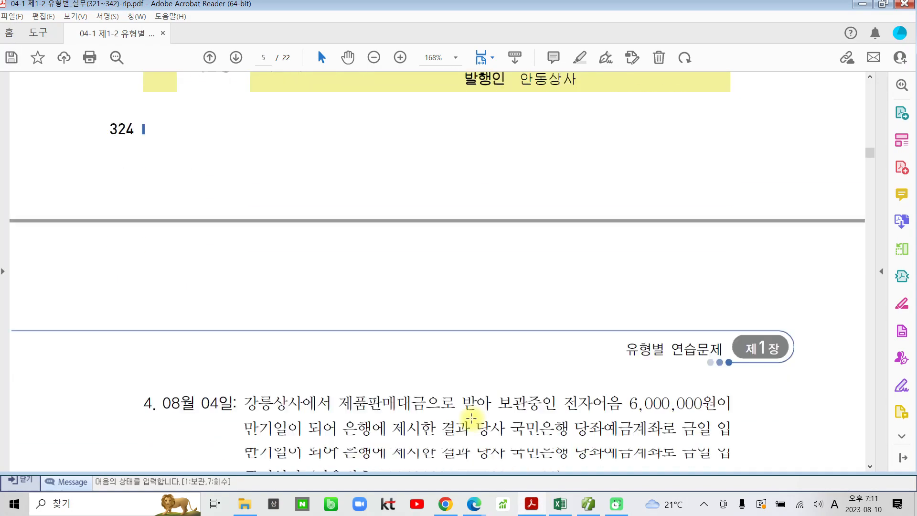
scroll(471, 417, down, 4)
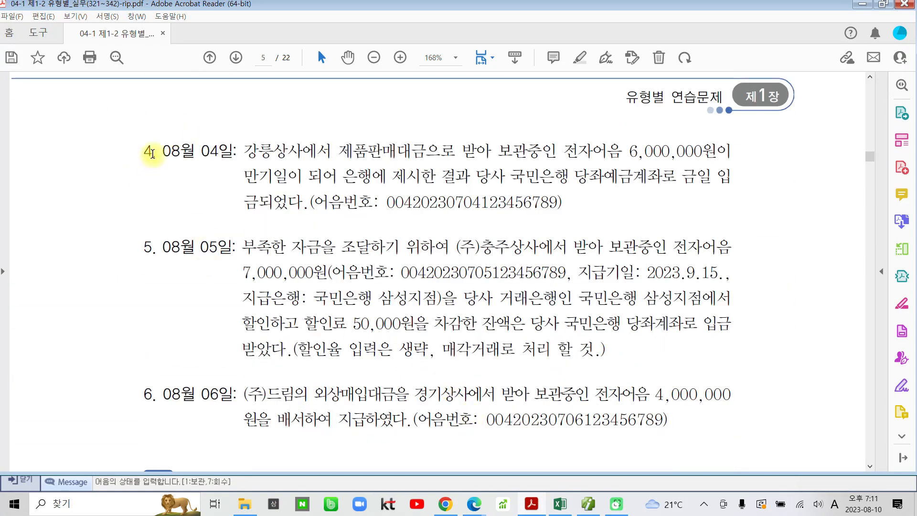
drag(162, 151, 235, 151)
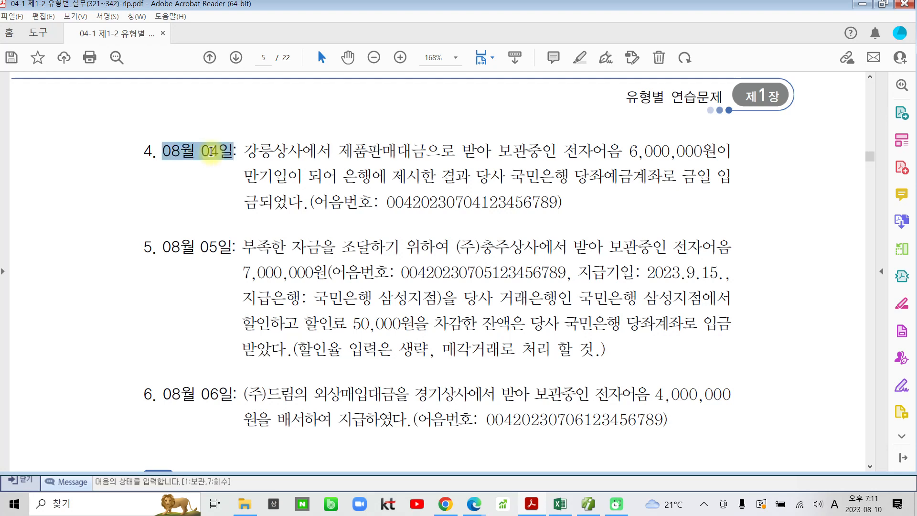
click(220, 102)
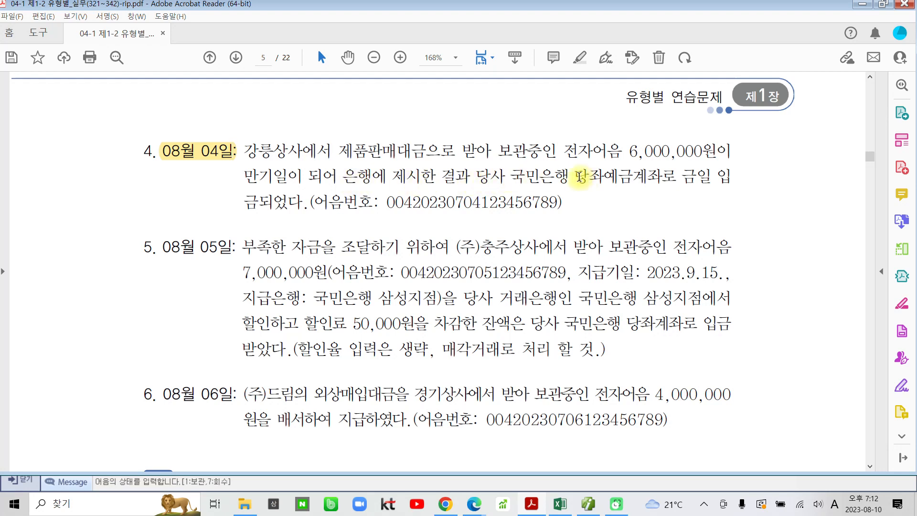
drag(578, 176, 632, 180)
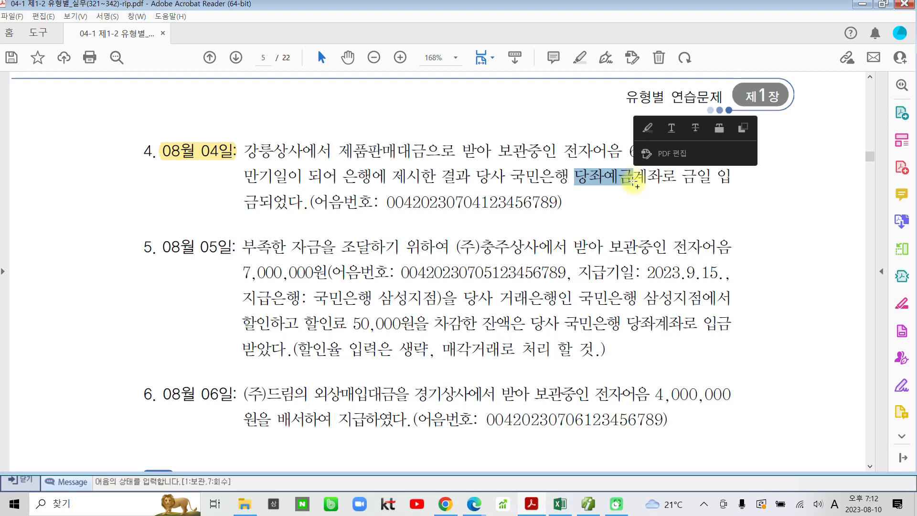
click(645, 132)
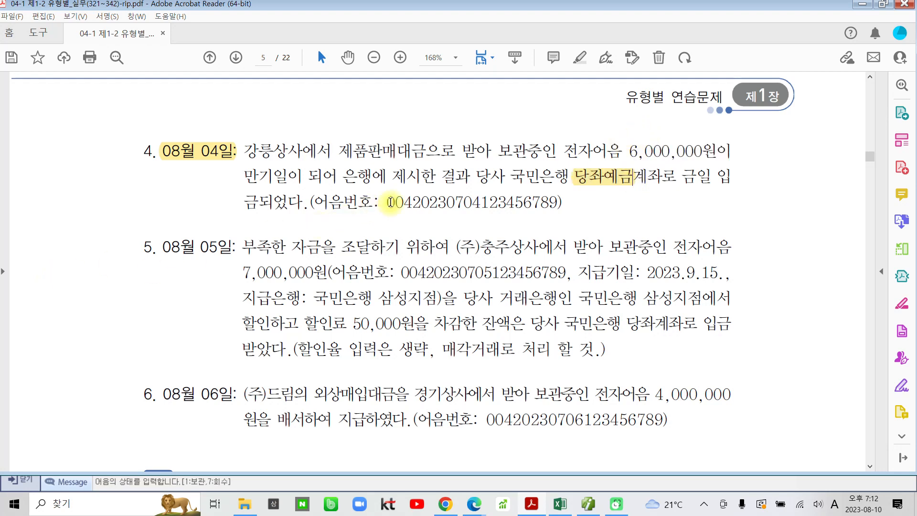
drag(386, 203, 559, 205)
click(569, 154)
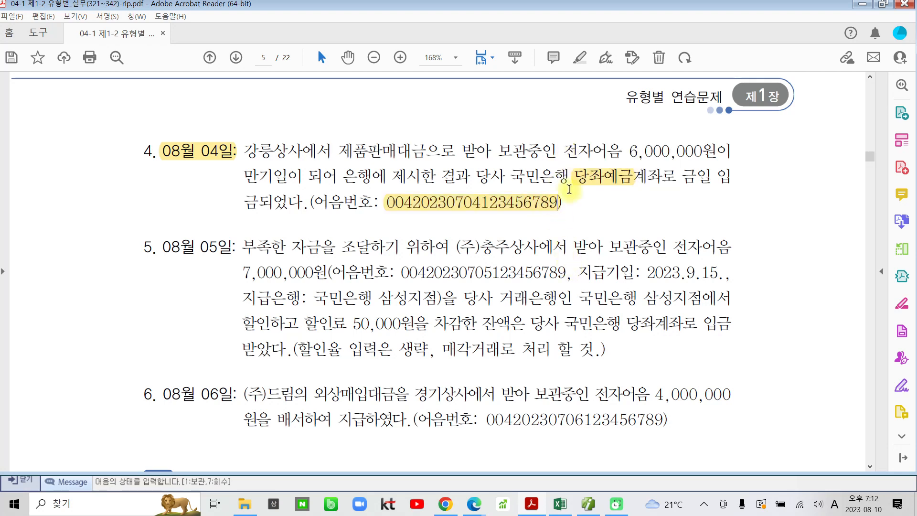
drag(461, 150, 621, 152)
click(622, 99)
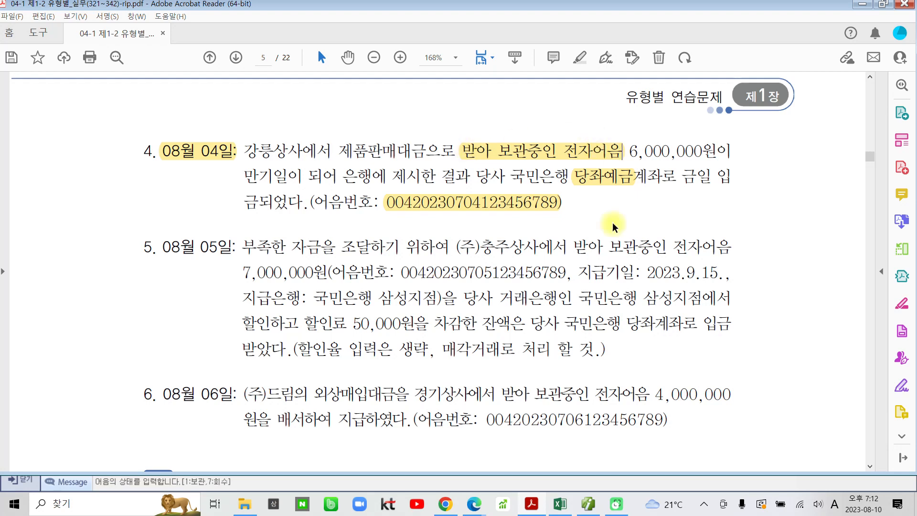
- Return to the accounting program and open the general voucher entry for 08월 04일
click(590, 504)
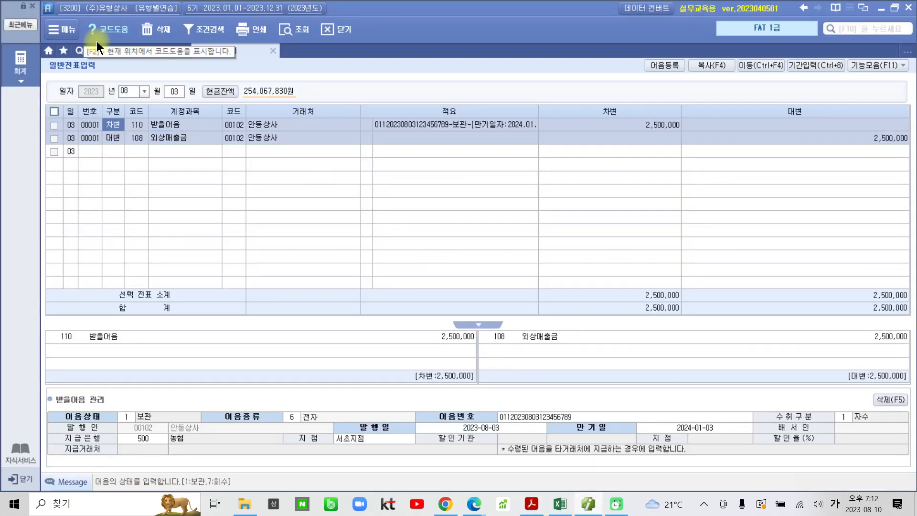
click(179, 91)
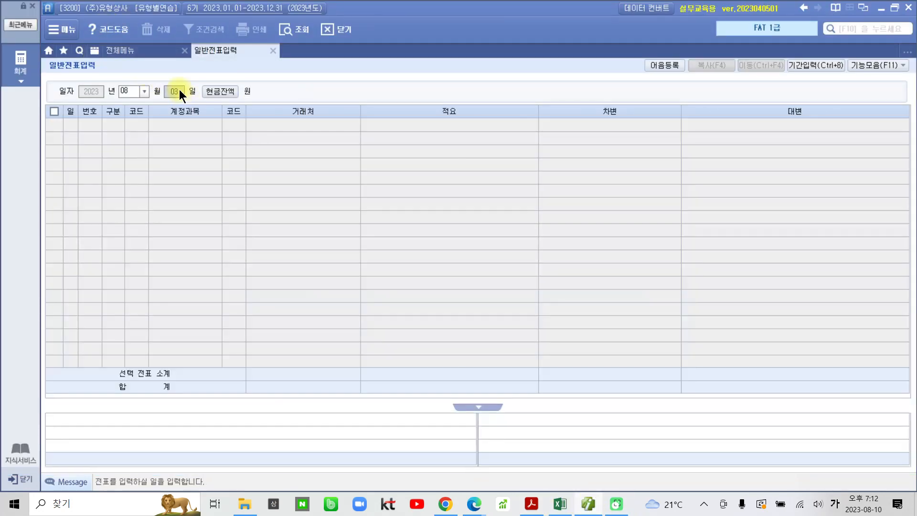
text(04)
key(Return)
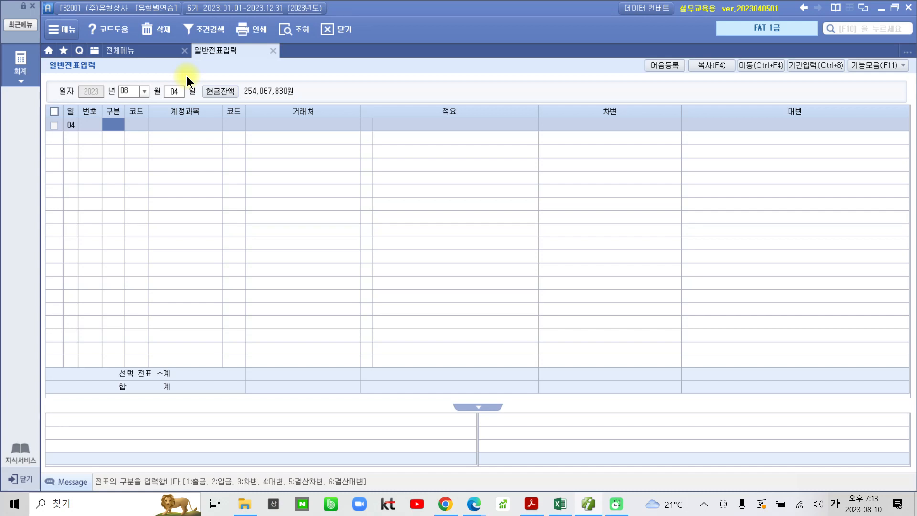
- Start a 차변 line with account code 102 당좌예금
text(3)
key(Return)
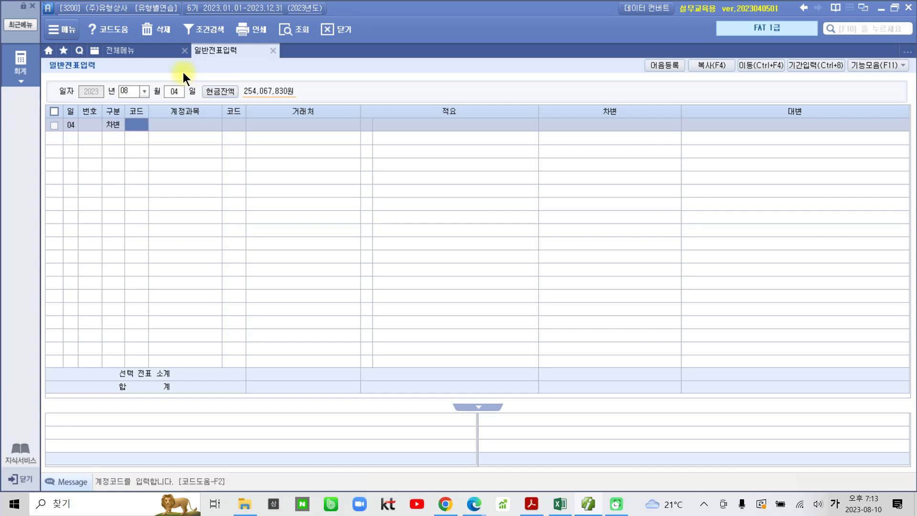
text(102)
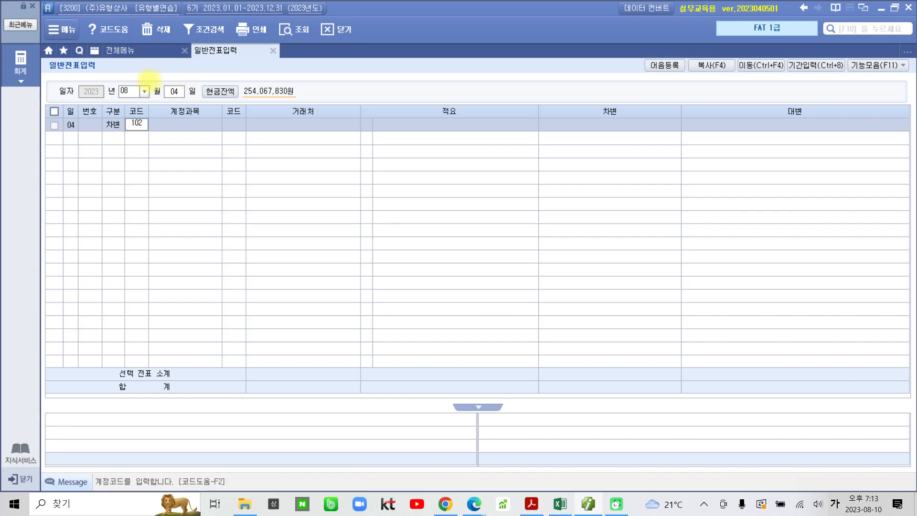
key(Return)
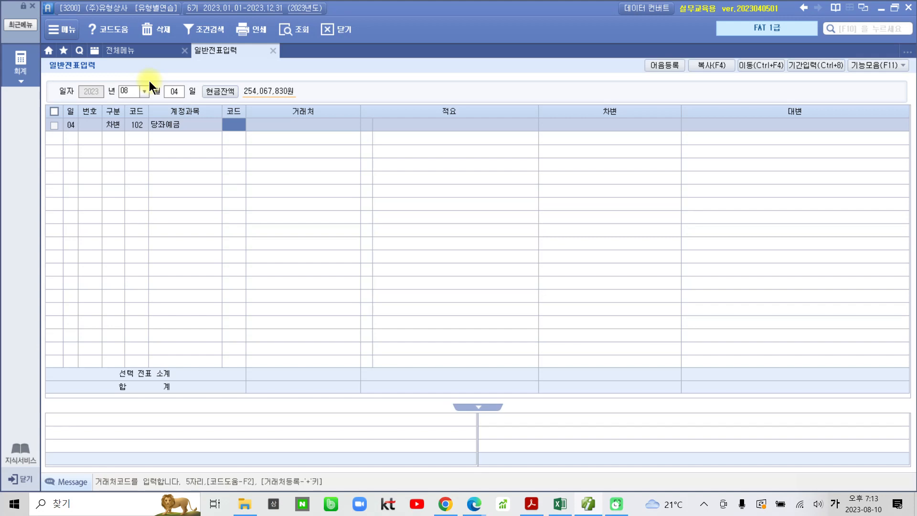
key(super)
text(국미)
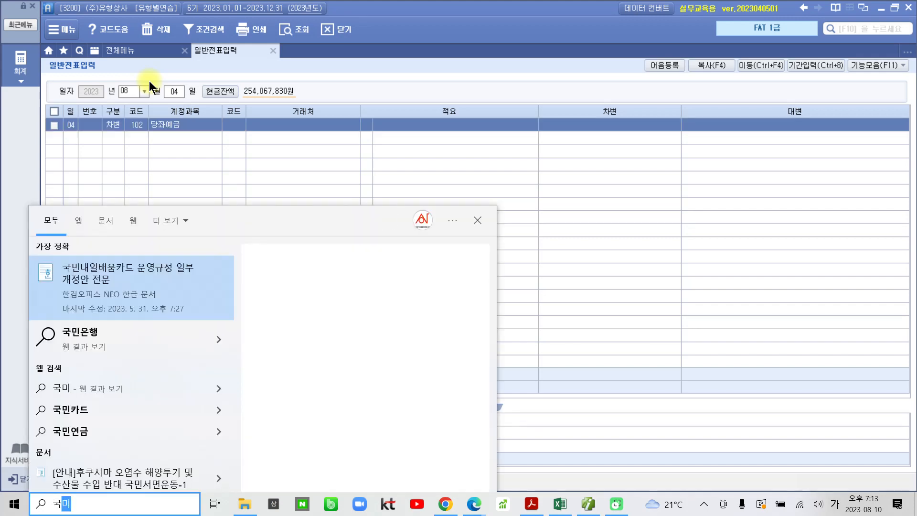
click(245, 129)
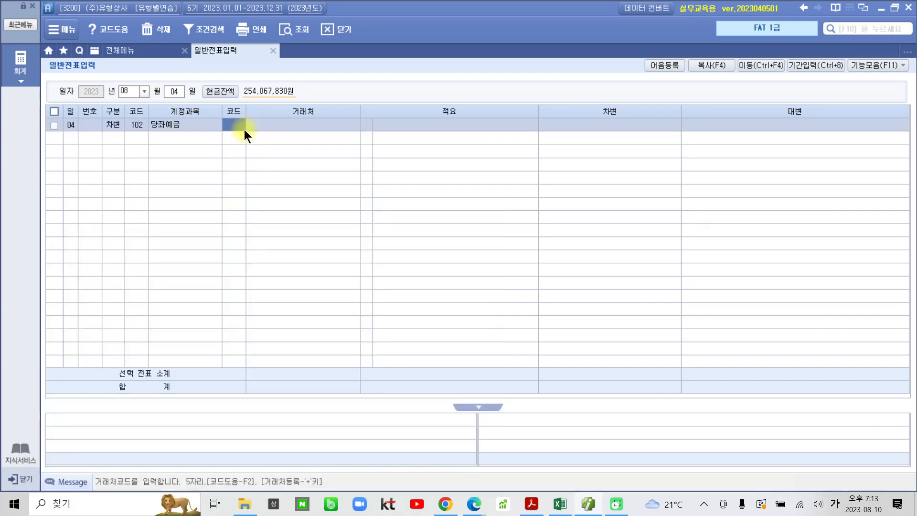
- Set the 거래처 of the 당좌예금 line to 국민은행 and leave its 적요 blank
text(구렐)
key(BackSpace)
key(BackSpace)
key(BackSpace)
key(BackSpace)
text(국민)
key(Return)
key(Return)
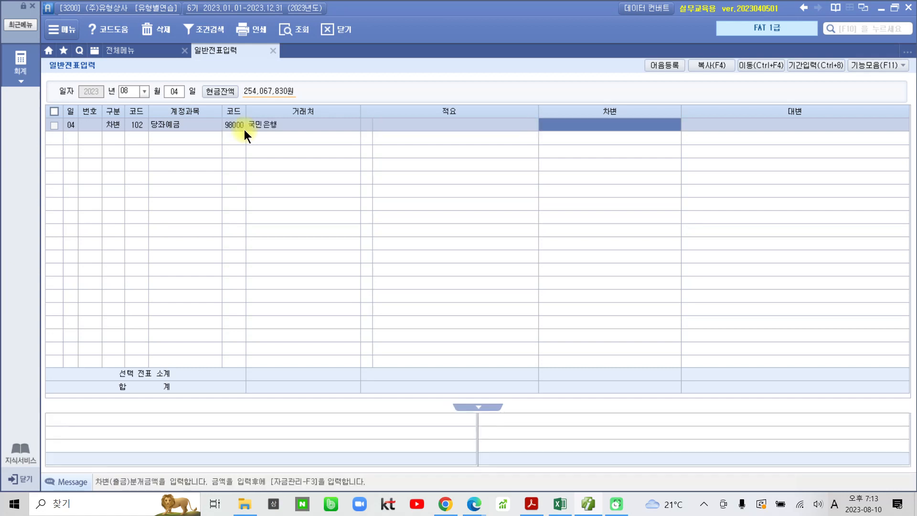
- Enter a 차변 amount of 6,000,000 on the 당좌예금 line
text(6,000)
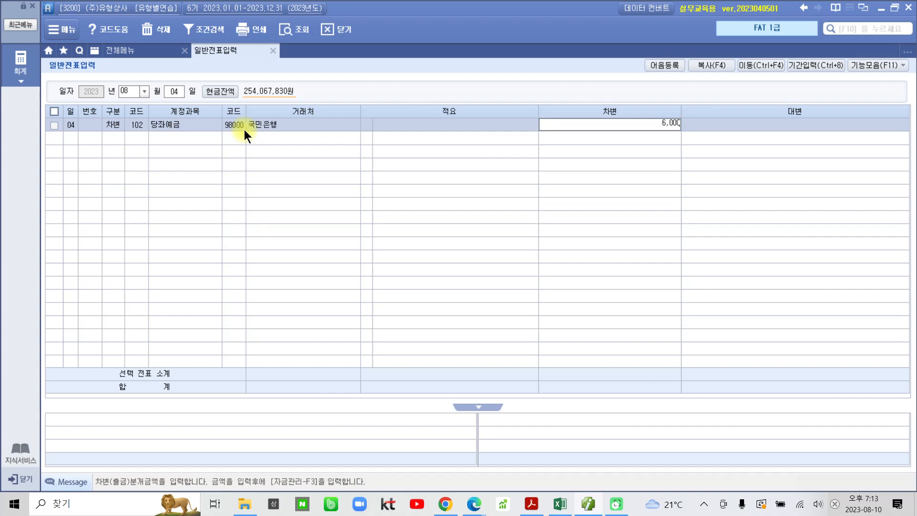
text(,000)
key(Return)
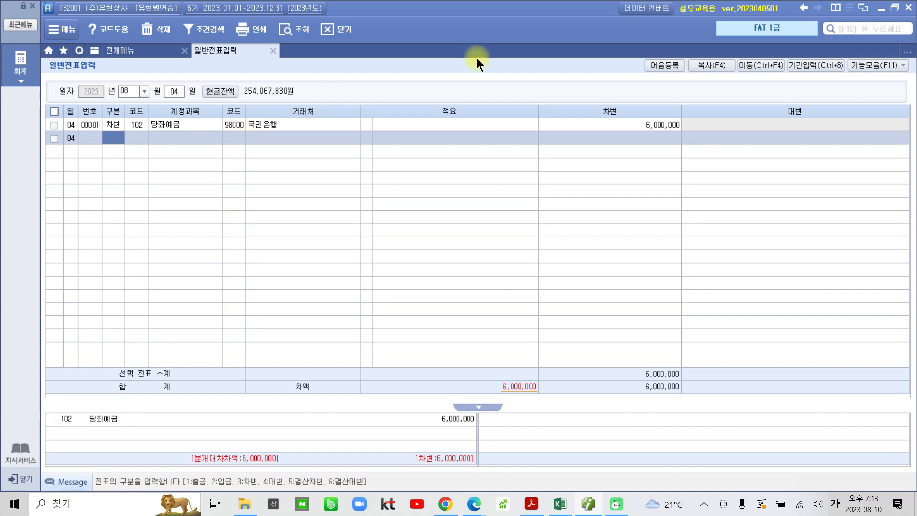
- Add a 대변 line with account code 110 받을어음 and 거래처 강릉상사
text(4)
key(Return)
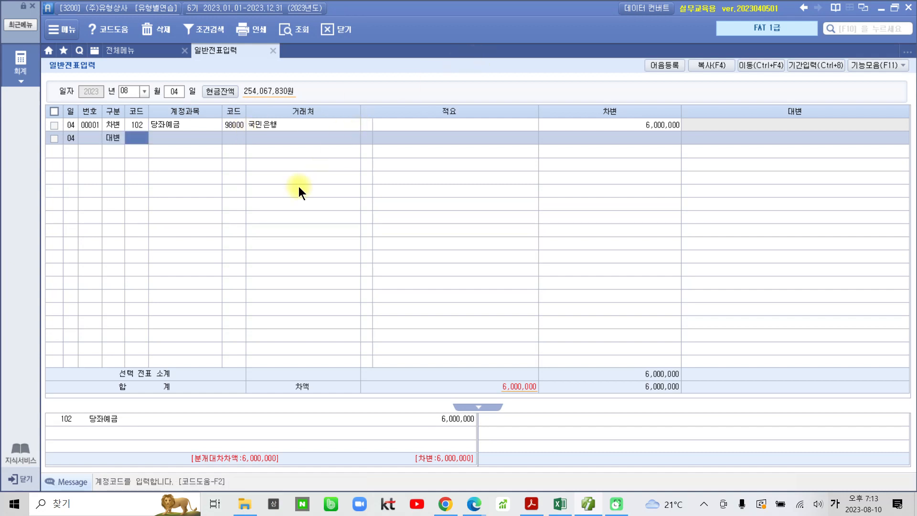
text(110)
key(Return)
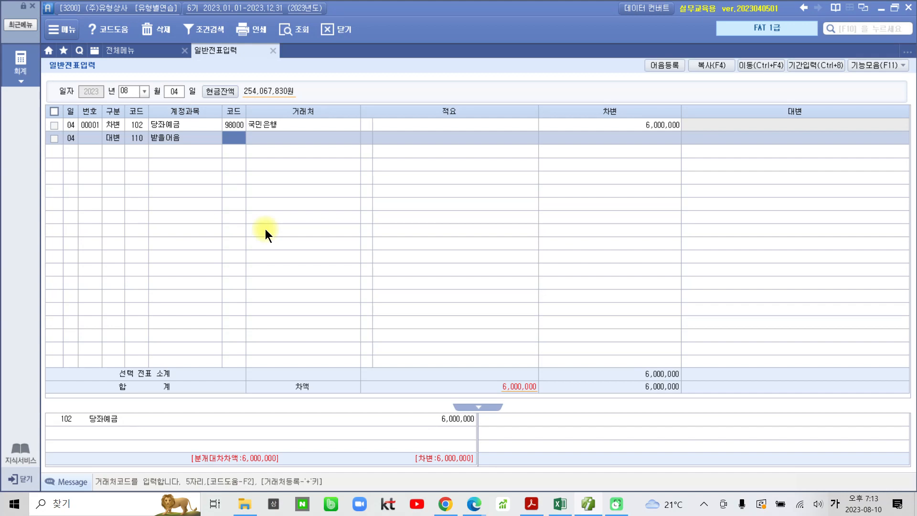
text(강릉)
key(Return)
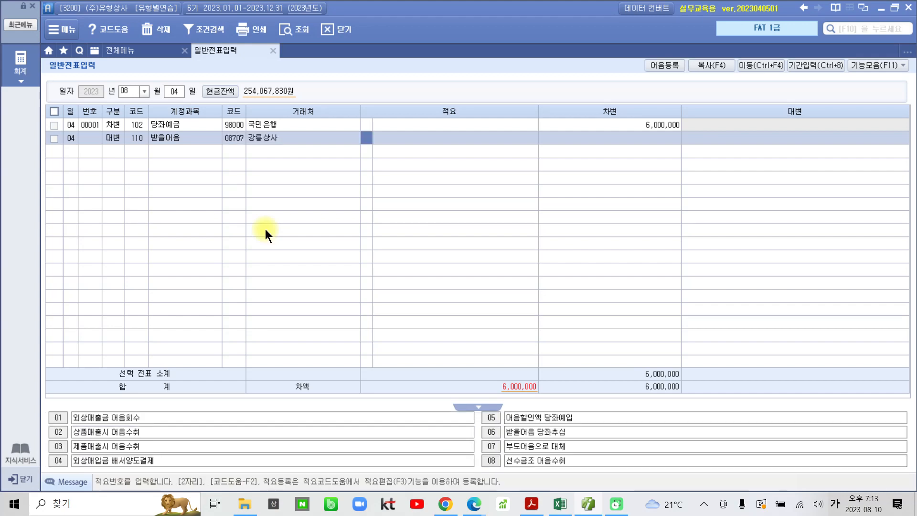
- Leave the 적요 of the 받을어음 line blank and enter a 대변 amount of 6,000,000
key(Return)
key(Return)
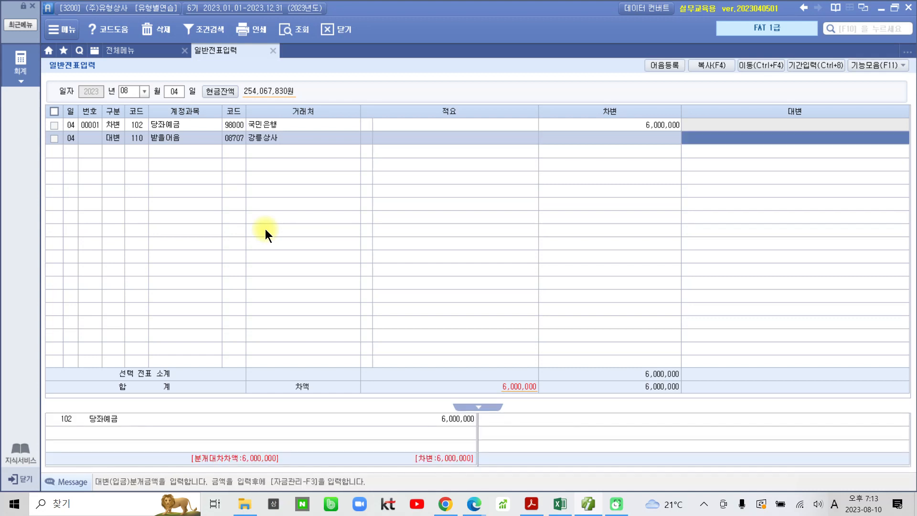
text(6++)
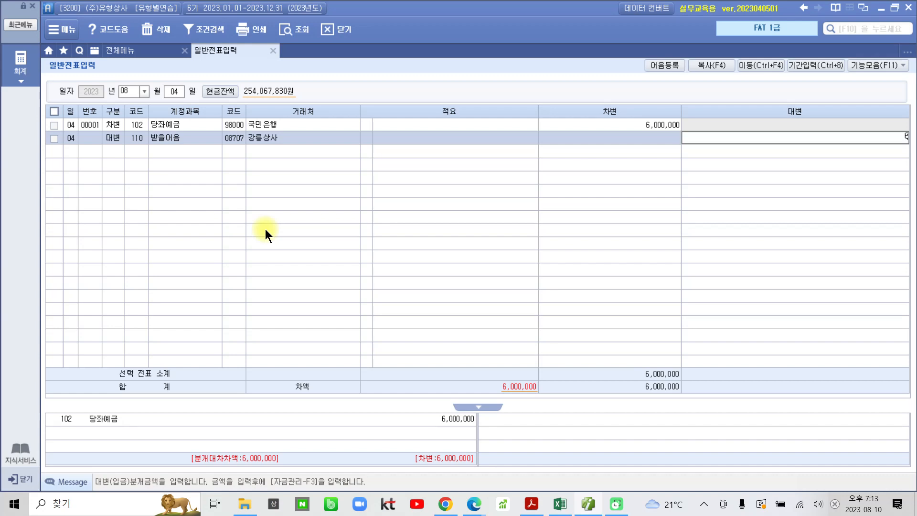
key(Return)
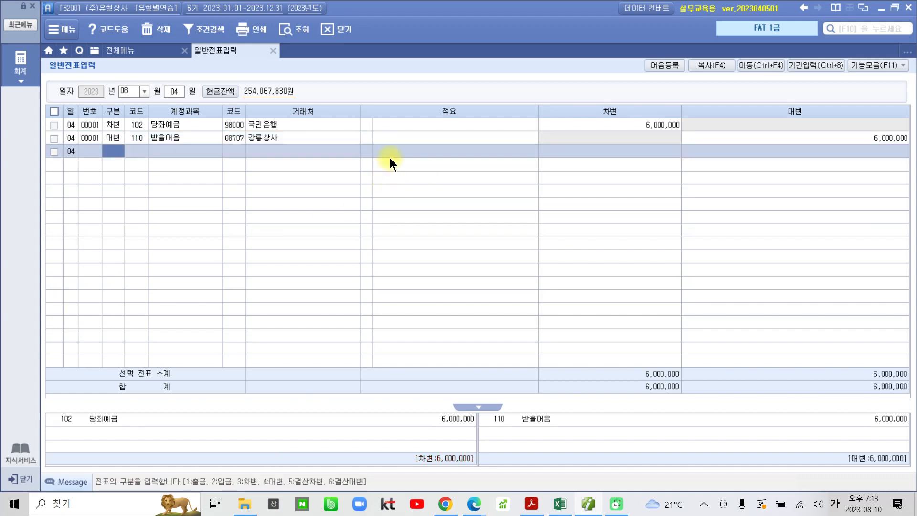
click(391, 139)
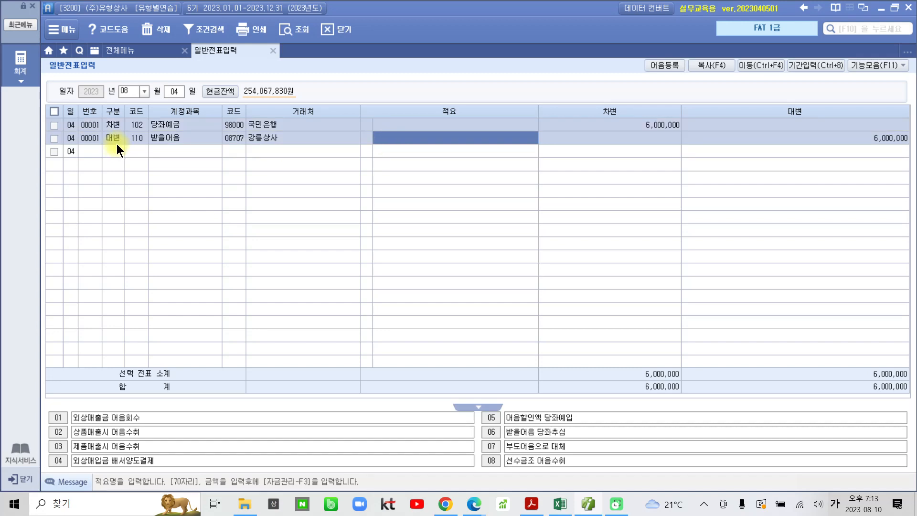
key(Return)
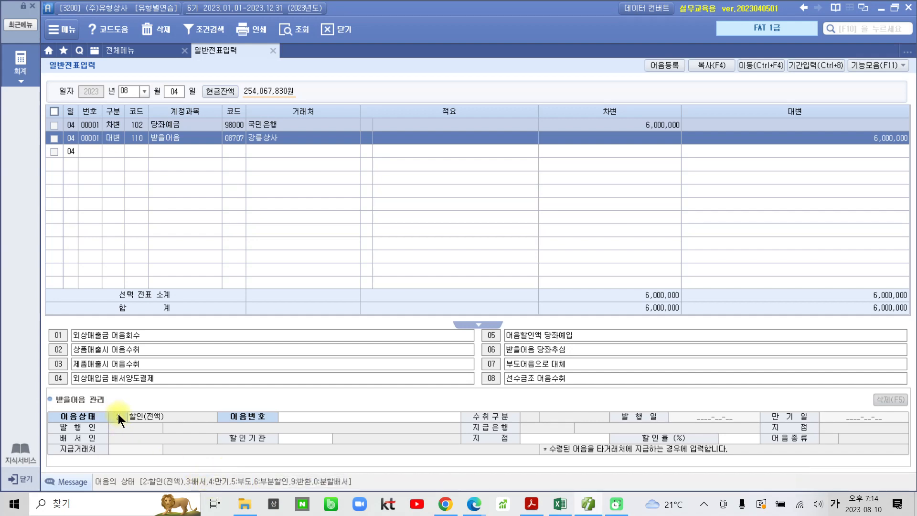
text(4)
key(Return)
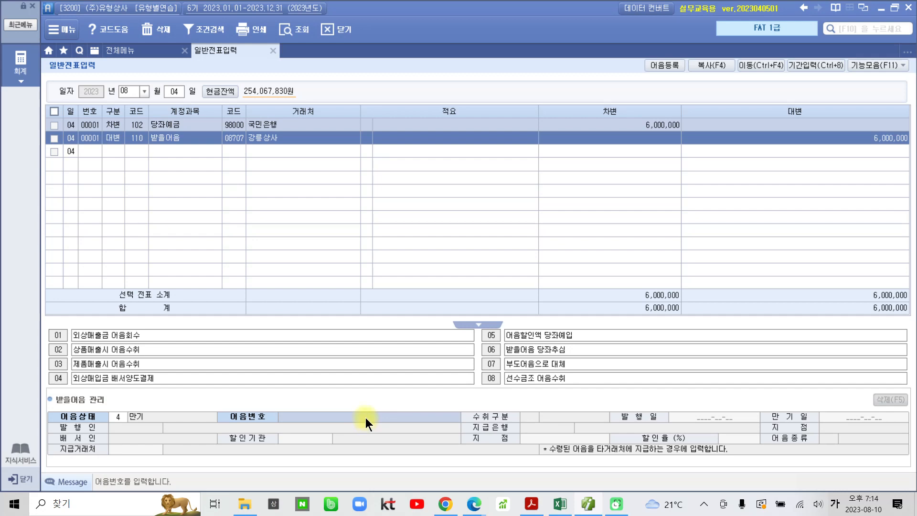
key(F2)
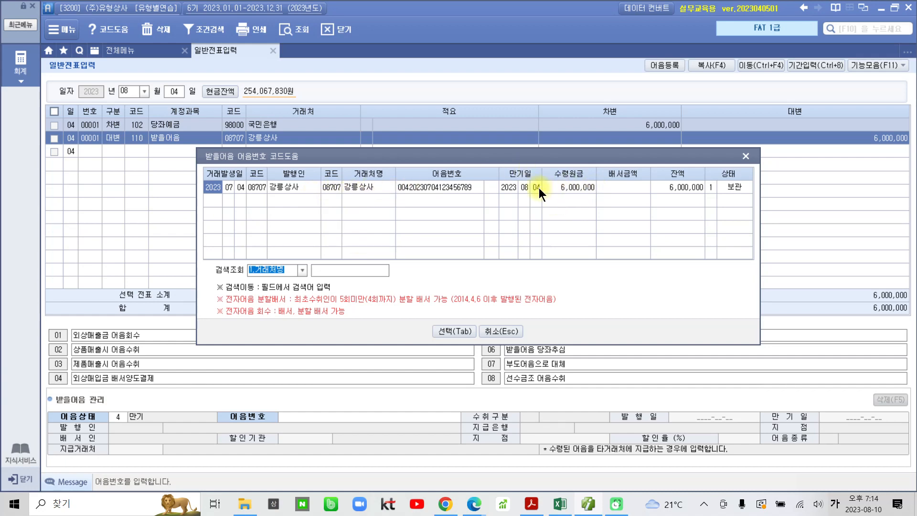
click(452, 331)
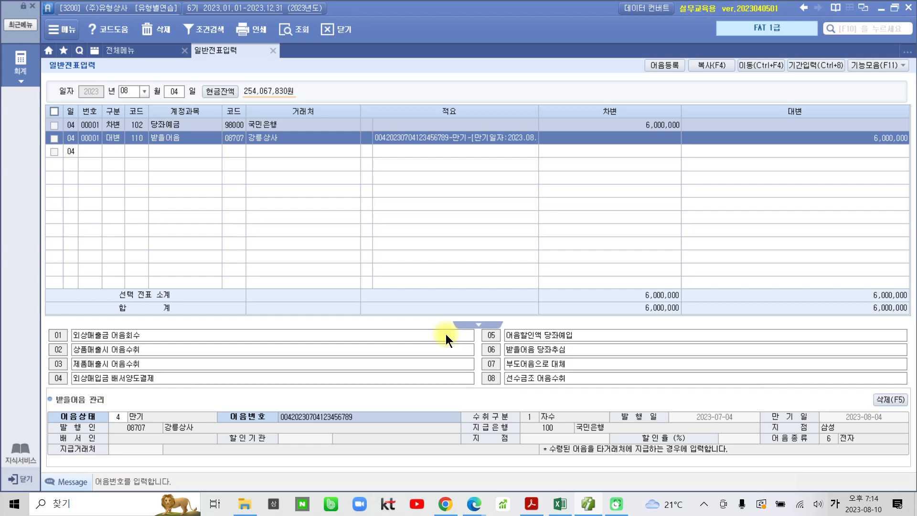
key(Escape)
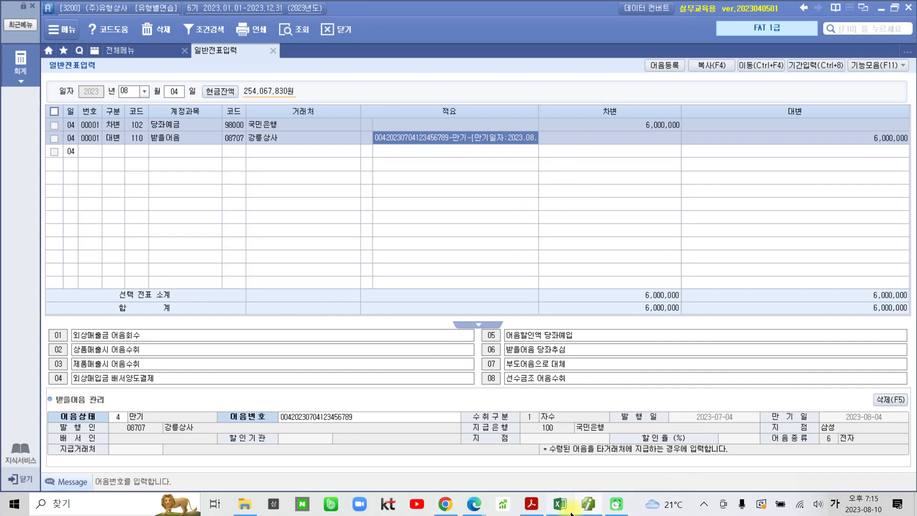
- Switch to the exercise PDF in Adobe Acrobat Reader and highlight "08월 05일" and "받아 보관중인 전자어음" in question 5
click(592, 505)
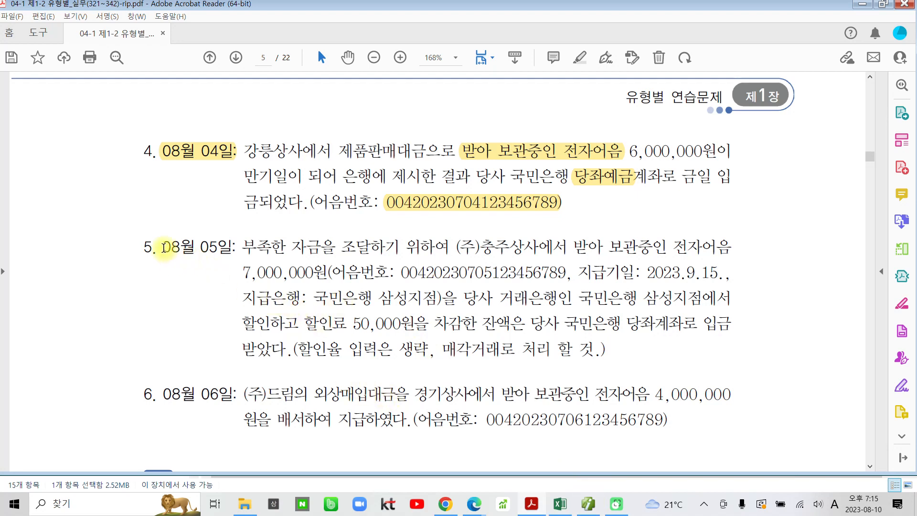
drag(163, 246, 217, 244)
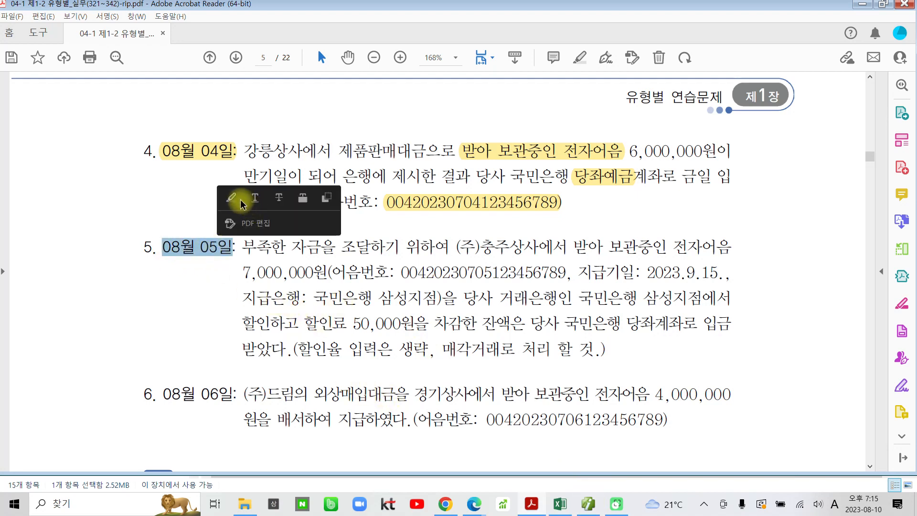
click(232, 203)
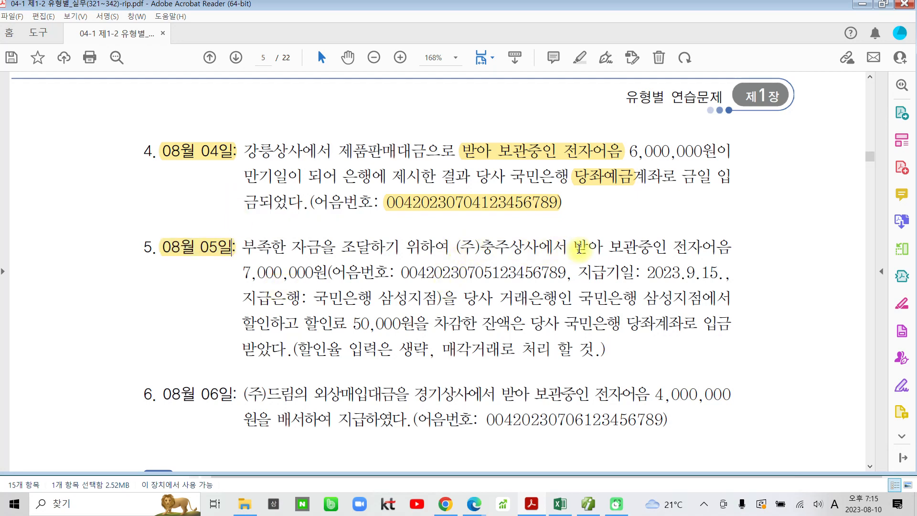
drag(573, 247, 677, 248)
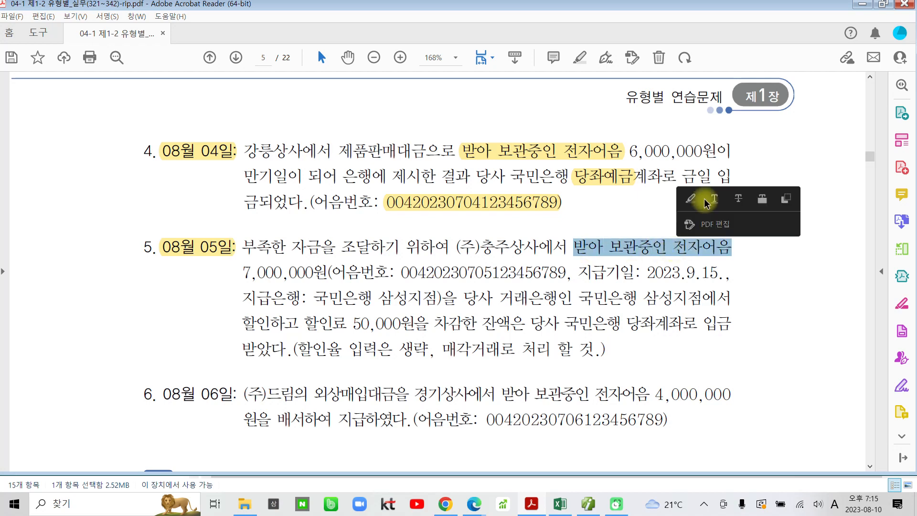
click(691, 198)
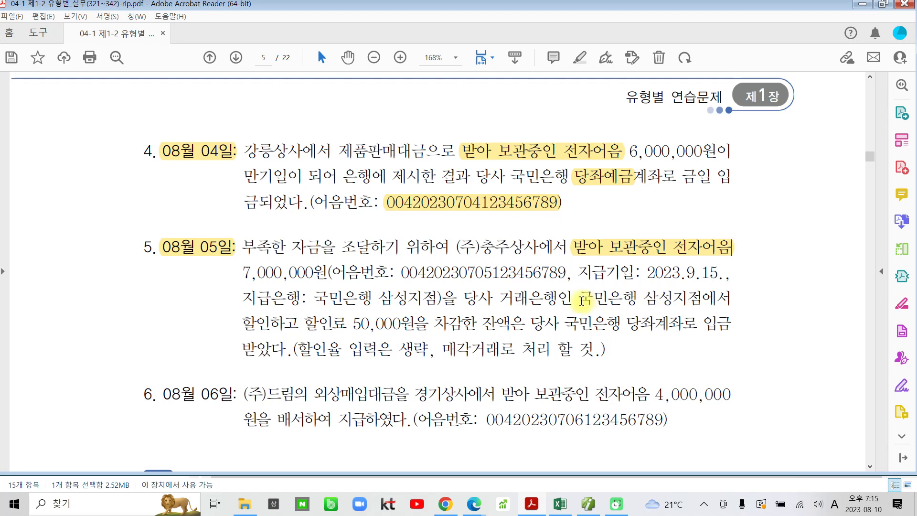
- Highlight the discounting bank "국민은행" and the phrase "매각거래로" in question 5
drag(578, 299, 637, 299)
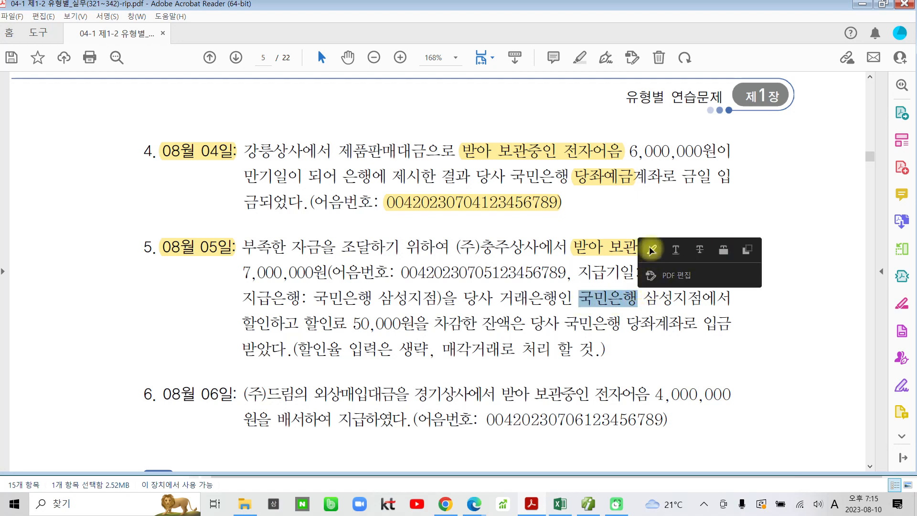
click(651, 256)
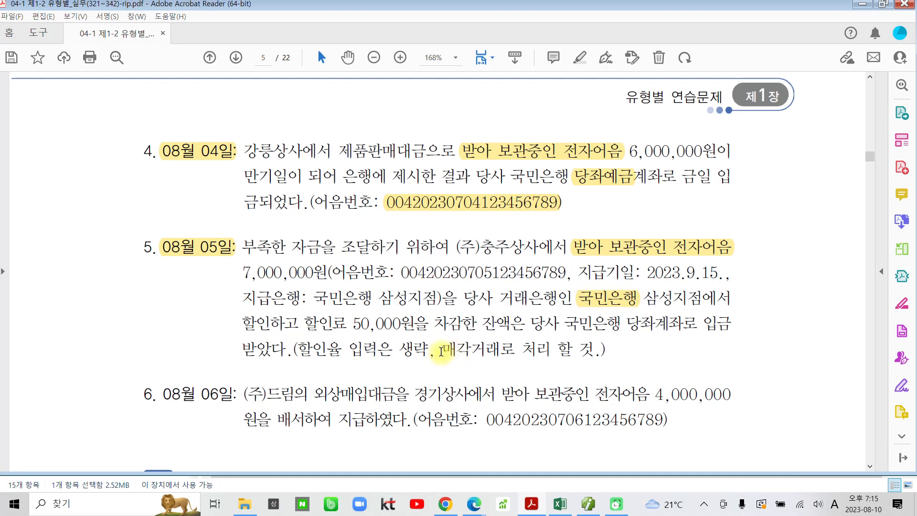
drag(442, 350, 509, 350)
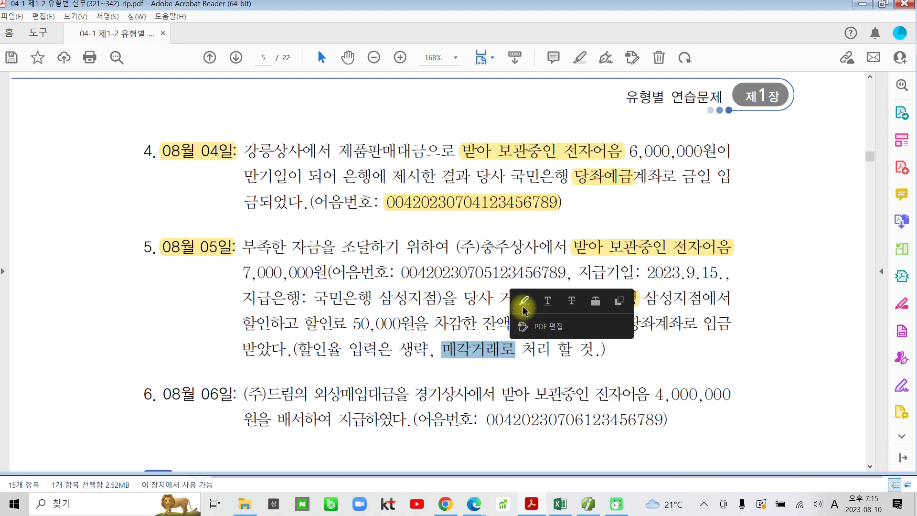
click(516, 313)
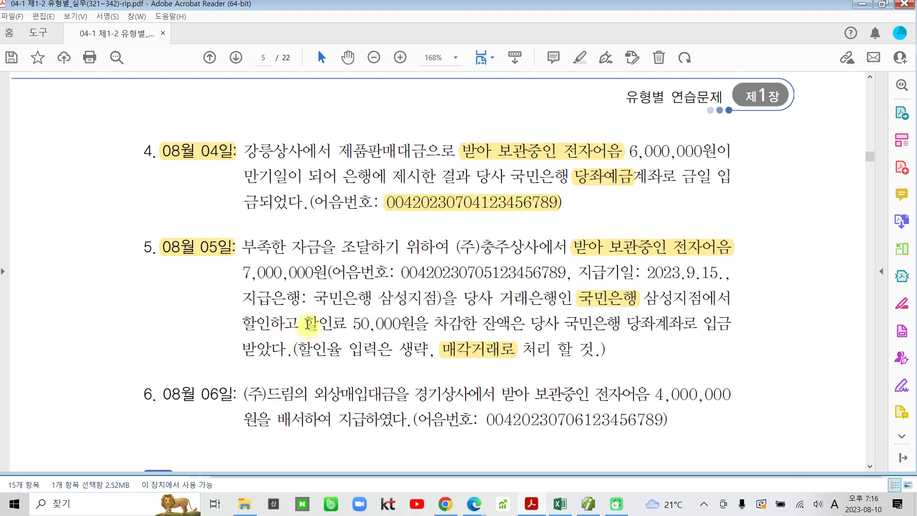
- Highlight "할인료 50,000원을" and "당좌계좌" in question 5
drag(304, 325, 378, 325)
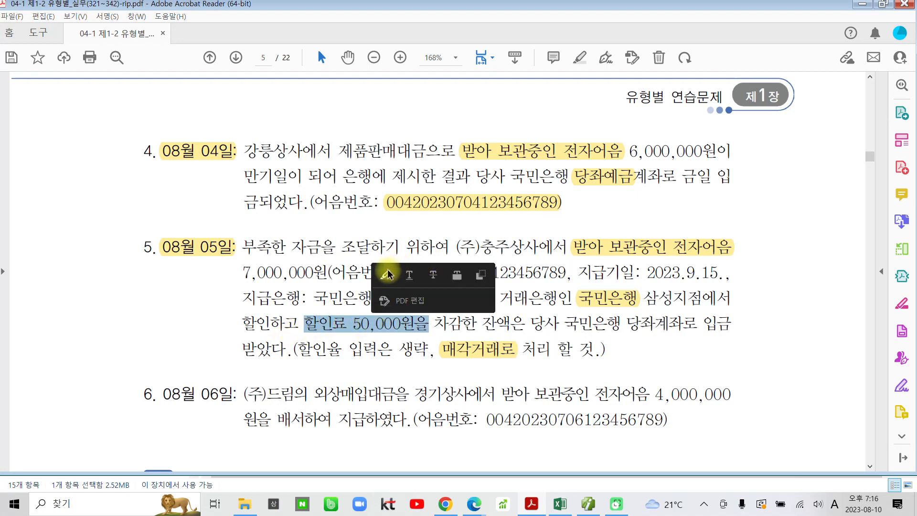
click(387, 275)
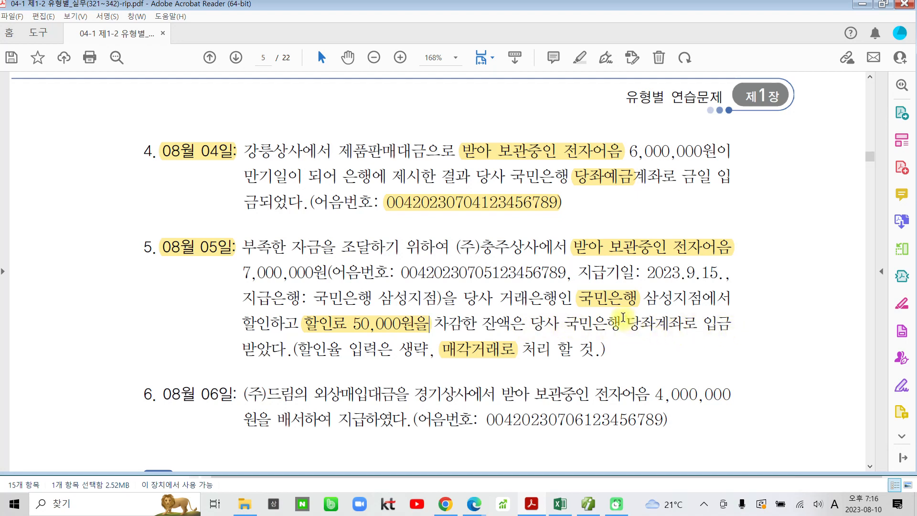
drag(626, 321, 685, 323)
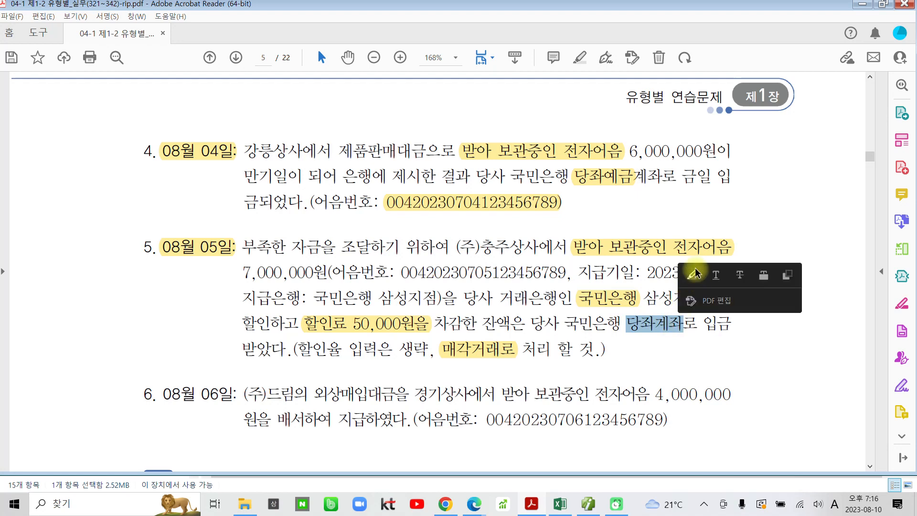
click(675, 304)
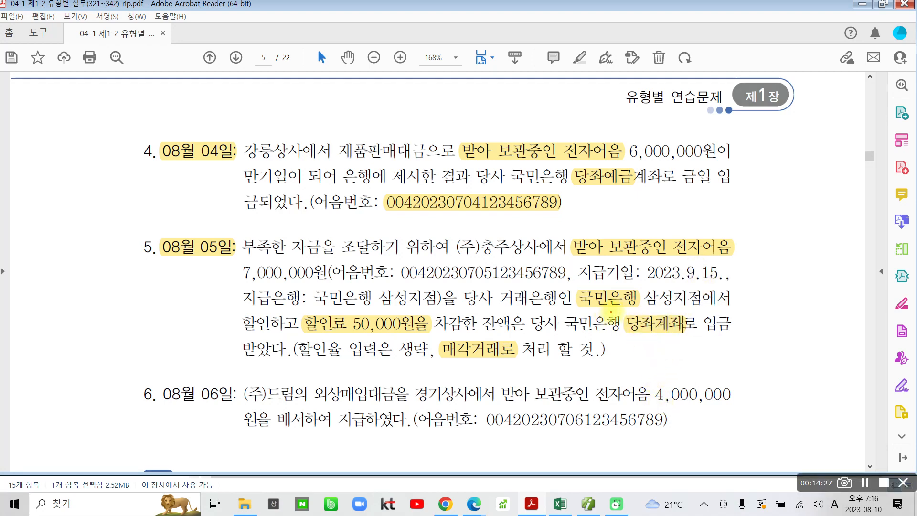
mouse_move(624, 310)
mouse_down()
mouse_move(639, 347)
mouse_move(690, 342)
mouse_move(684, 338)
mouse_up()
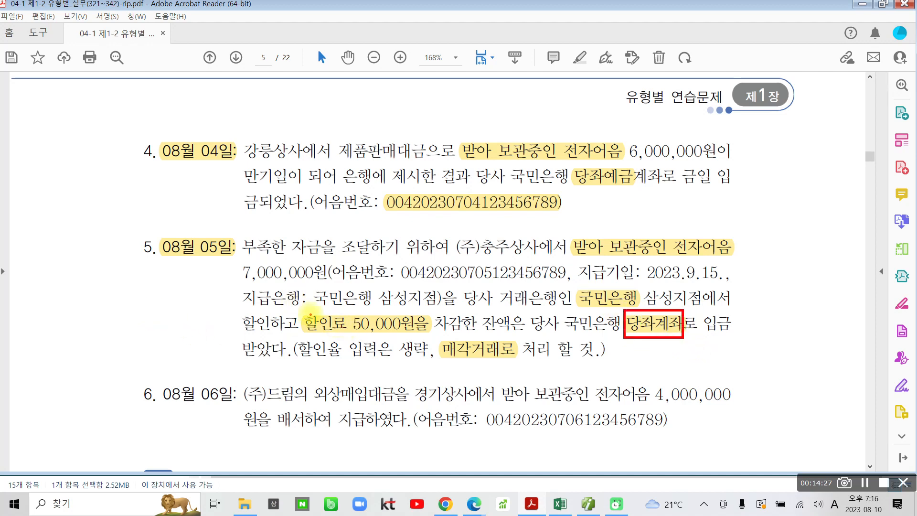
mouse_move(305, 313)
mouse_down()
mouse_move(435, 341)
mouse_move(420, 338)
mouse_up()
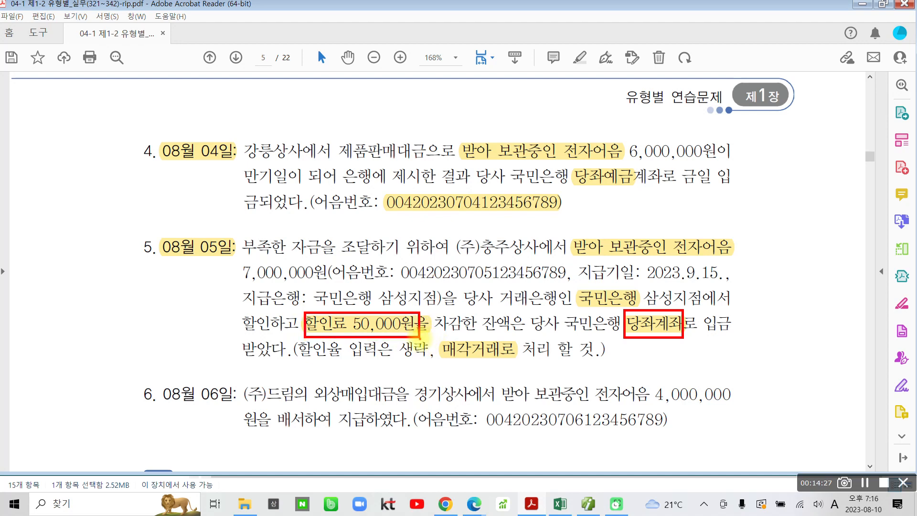
mouse_move(286, 335)
mouse_down()
mouse_move(308, 352)
mouse_move(301, 389)
mouse_up()
drag(312, 379, 322, 392)
mouse_move(315, 340)
mouse_down()
mouse_move(328, 405)
mouse_move(335, 382)
mouse_up()
mouse_move(333, 348)
mouse_down()
mouse_move(352, 379)
mouse_move(351, 416)
mouse_up()
mouse_move(627, 366)
mouse_down()
mouse_move(646, 362)
mouse_move(630, 389)
mouse_move(655, 383)
mouse_up()
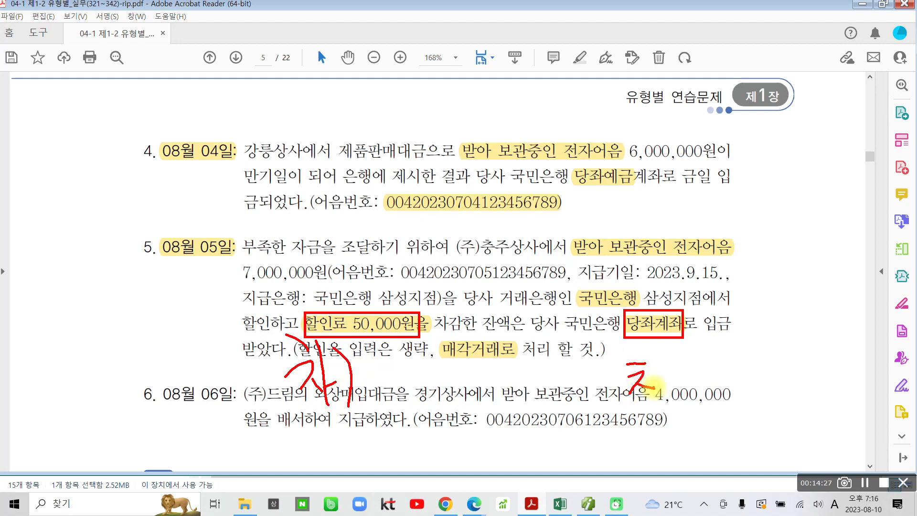
drag(642, 352, 650, 361)
drag(659, 368, 666, 409)
drag(656, 346, 668, 401)
mouse_move(584, 218)
mouse_down()
mouse_move(612, 214)
mouse_move(616, 239)
mouse_move(626, 222)
mouse_up()
drag(626, 205, 630, 234)
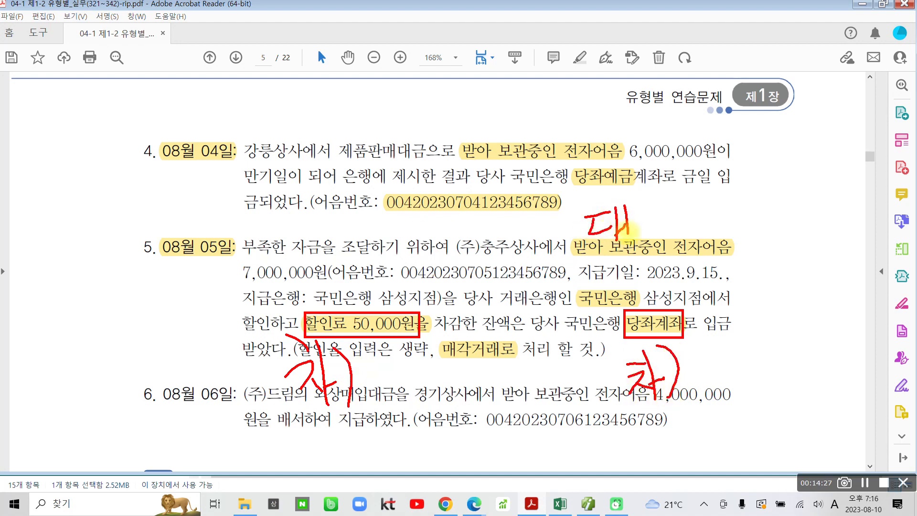
mouse_move(631, 193)
mouse_down()
mouse_move(622, 239)
mouse_move(746, 261)
mouse_up()
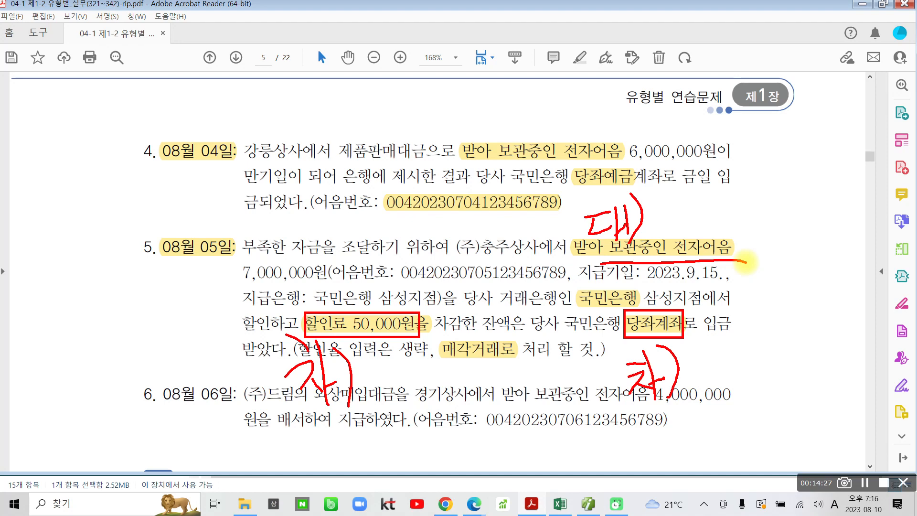
mouse_move(365, 349)
mouse_down()
mouse_move(378, 377)
mouse_move(390, 342)
mouse_move(396, 378)
mouse_move(403, 345)
mouse_move(409, 386)
mouse_up()
mouse_move(419, 310)
mouse_down()
mouse_move(431, 321)
mouse_move(419, 342)
mouse_up()
mouse_move(432, 326)
mouse_down()
mouse_move(448, 338)
mouse_move(435, 370)
mouse_move(448, 366)
mouse_up()
mouse_move(455, 310)
mouse_down()
mouse_move(468, 325)
mouse_move(457, 353)
mouse_up()
click(451, 344)
mouse_move(467, 338)
mouse_down()
mouse_move(491, 350)
mouse_move(499, 334)
mouse_up()
mouse_move(498, 304)
mouse_down()
mouse_move(506, 366)
mouse_move(514, 329)
mouse_move(530, 330)
mouse_up()
drag(537, 299, 536, 340)
drag(531, 340, 565, 355)
mouse_move(394, 382)
mouse_down()
mouse_move(391, 427)
mouse_move(437, 418)
mouse_up()
drag(435, 401, 444, 449)
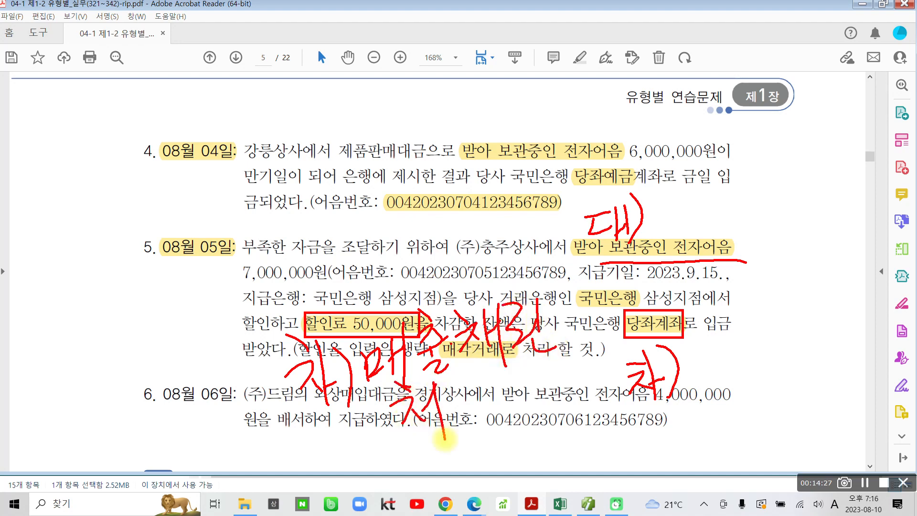
drag(449, 370, 466, 416)
mouse_move(463, 363)
mouse_down()
mouse_move(477, 399)
mouse_move(494, 405)
mouse_move(499, 372)
mouse_move(530, 394)
mouse_up()
drag(526, 358, 542, 375)
mouse_move(538, 341)
mouse_down()
mouse_move(557, 396)
mouse_move(582, 381)
mouse_up()
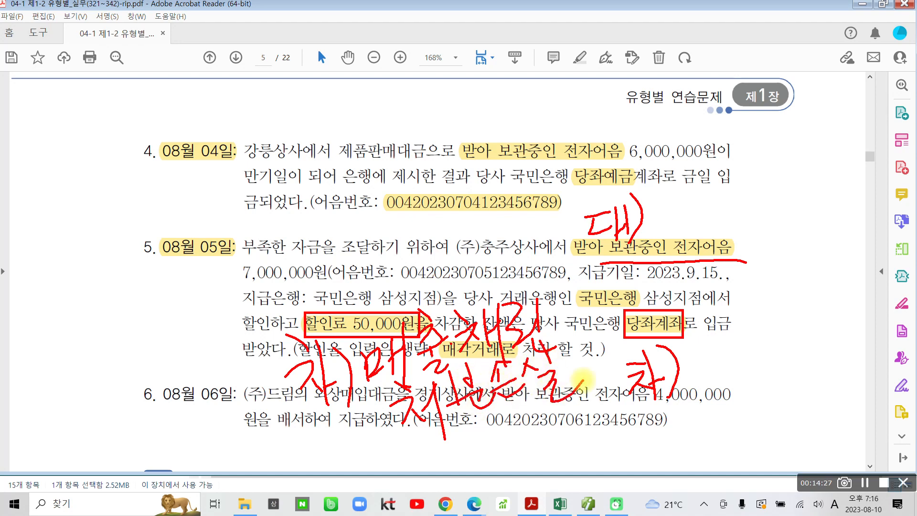
mouse_move(539, 418)
mouse_down()
mouse_move(365, 410)
mouse_move(435, 303)
mouse_move(563, 410)
mouse_move(554, 430)
mouse_up()
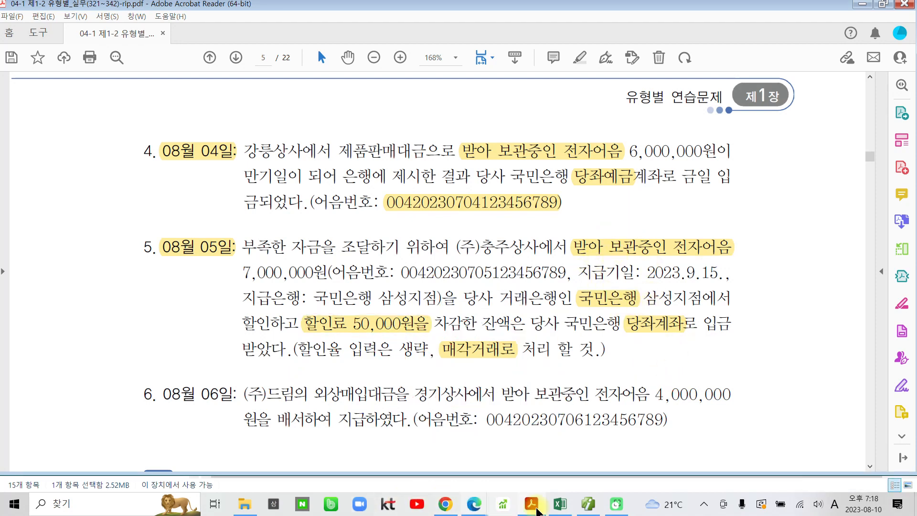
- Switch back to the accounting program and set the 일반전표입력 date to day 05 of month 08
click(590, 513)
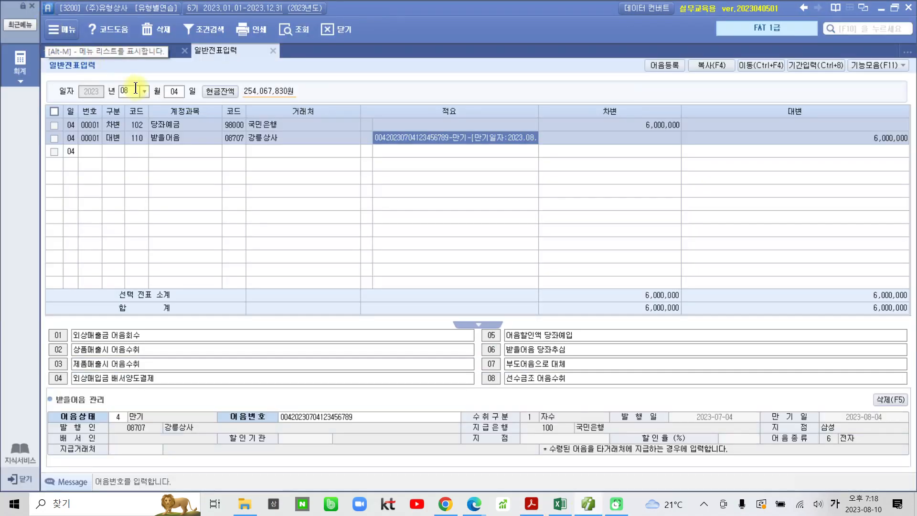
click(171, 94)
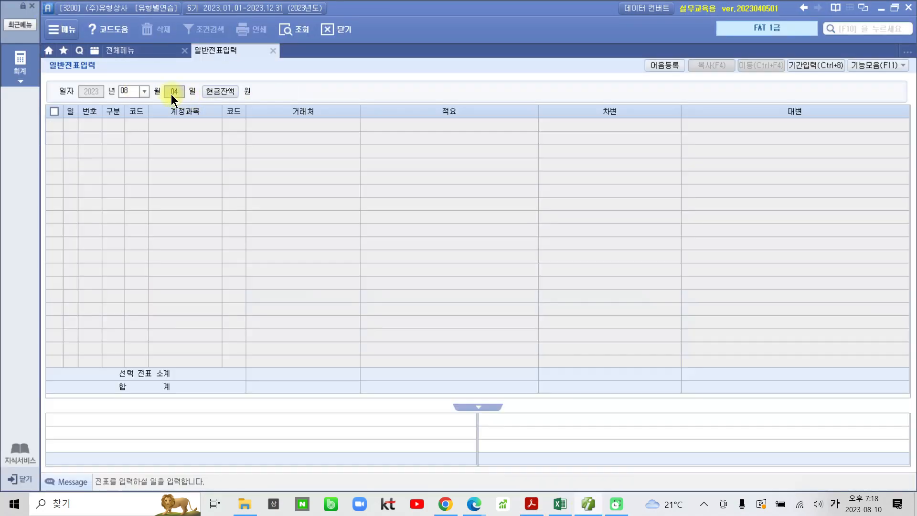
text(05)
key(Return)
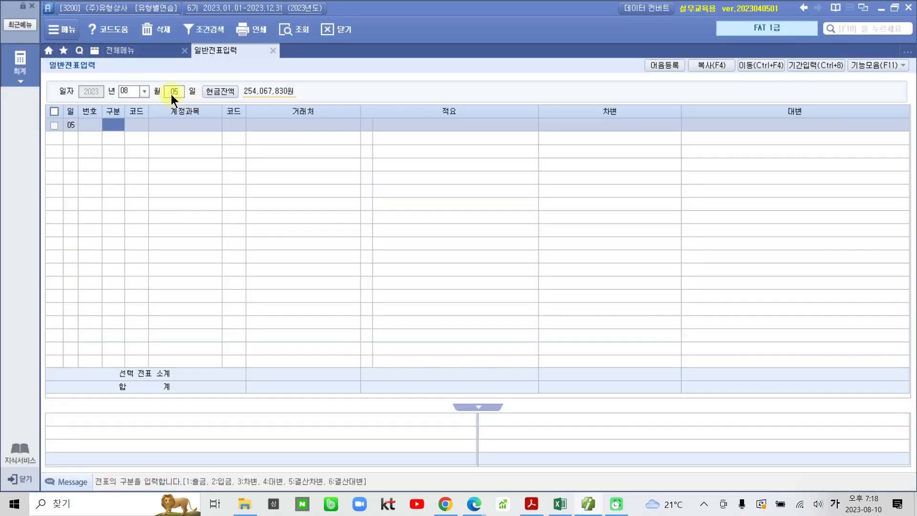
text(4)
key(Return)
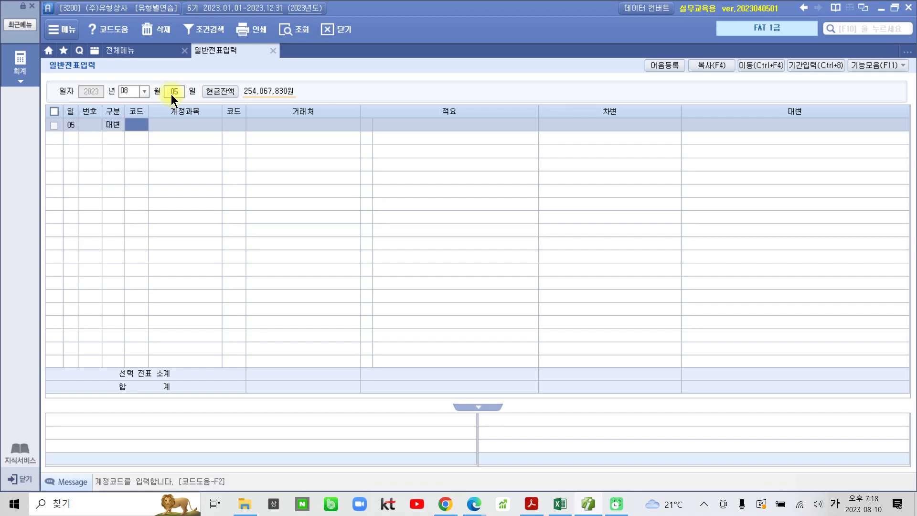
text(102)
key(Return)
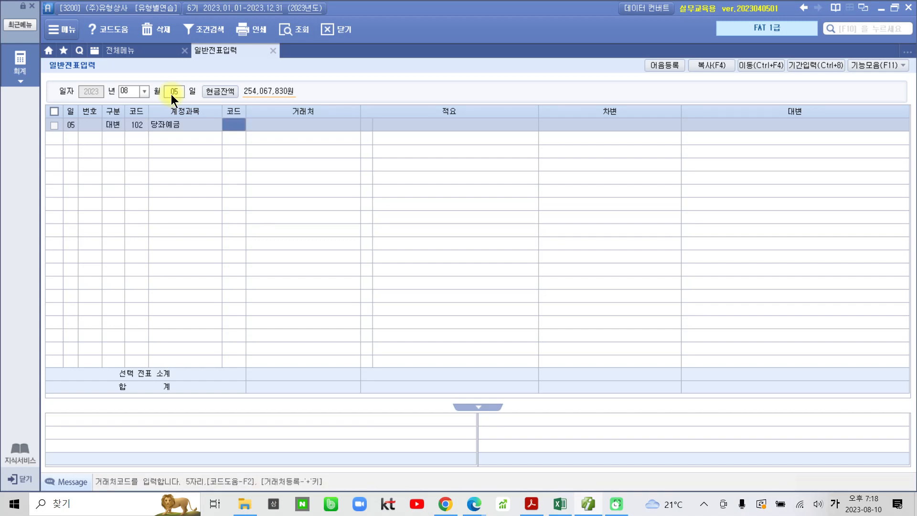
key(shift+Tab)
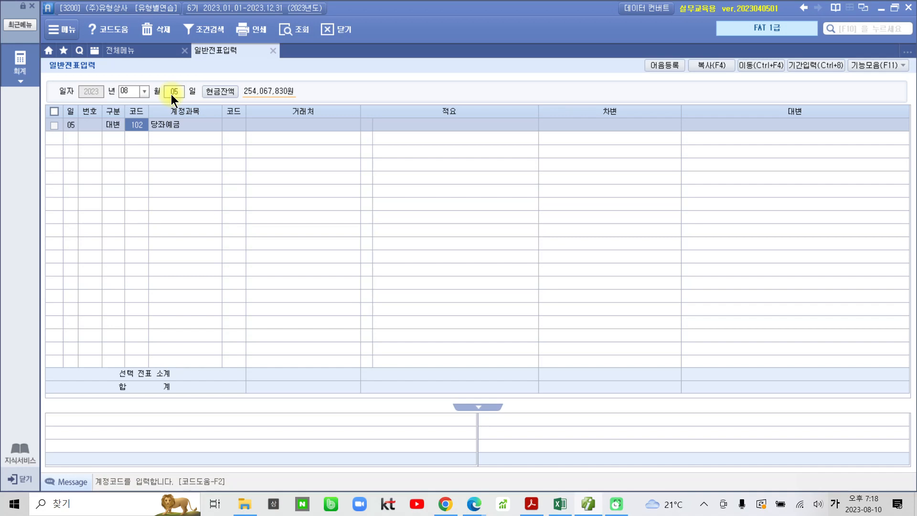
text(100)
key(Return)
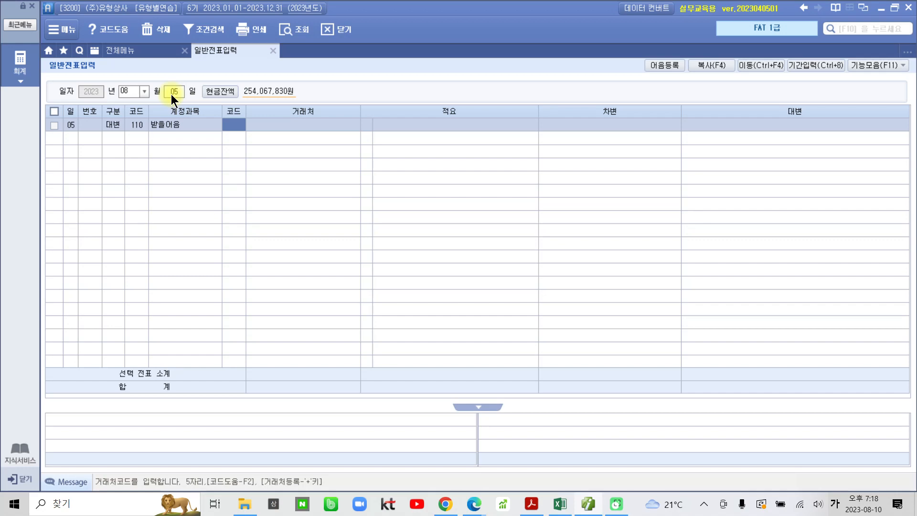
click(172, 91)
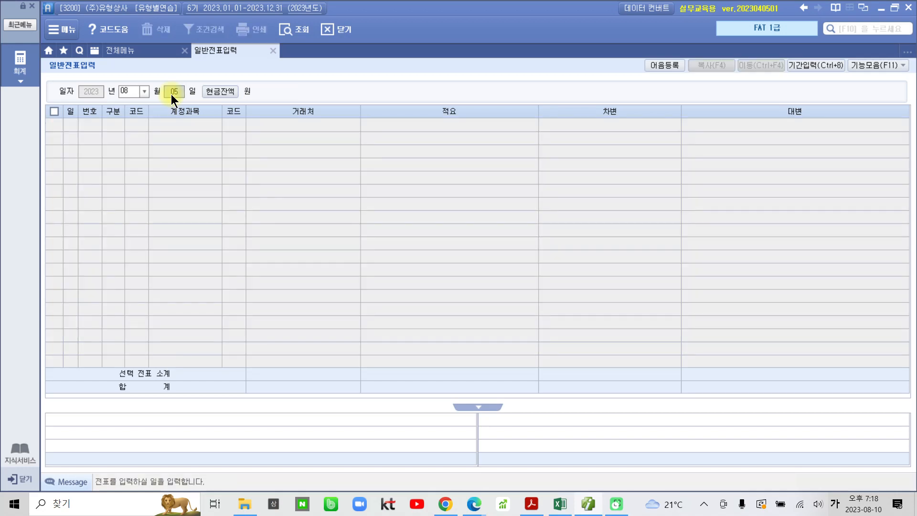
- Start a day 05 entry line as 출금 with account 110 받을어음 and trading partner (주)충주상사
key(Return)
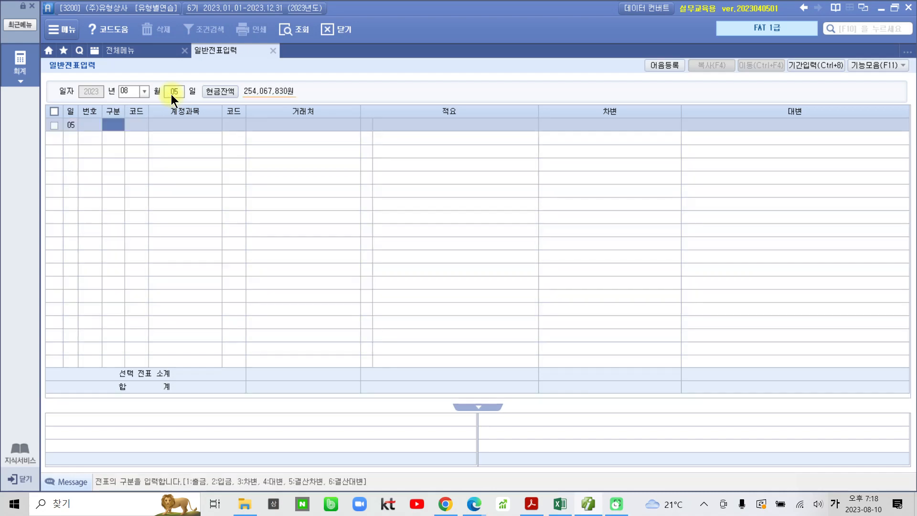
text(1)
key(Return)
text(10)
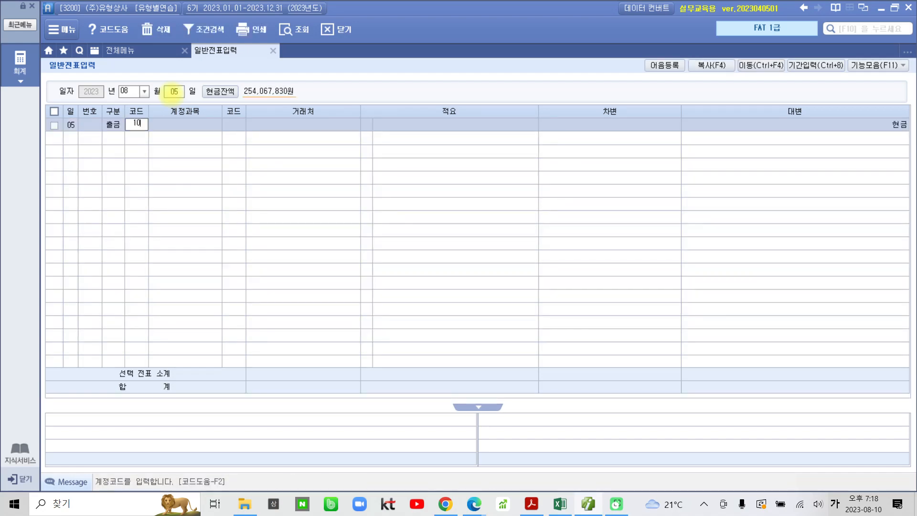
text(0)
key(Return)
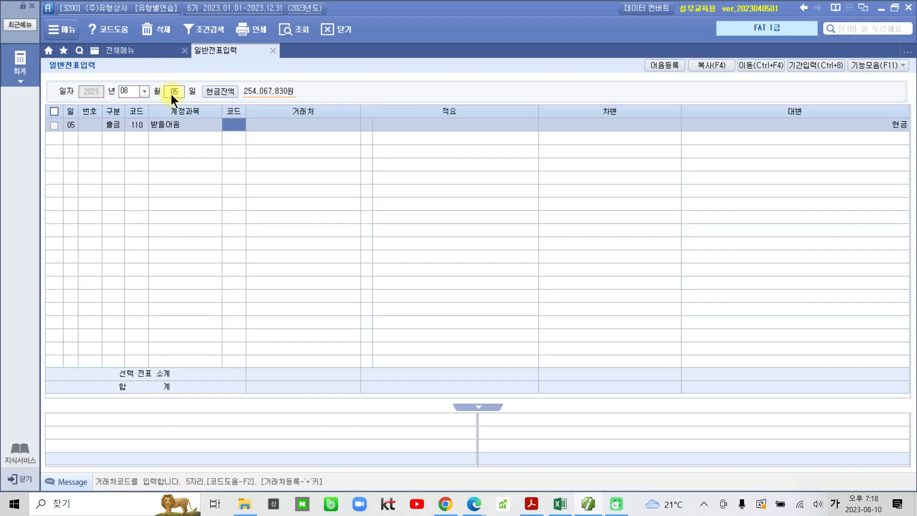
text(출ㅈㅜ)
key(Return)
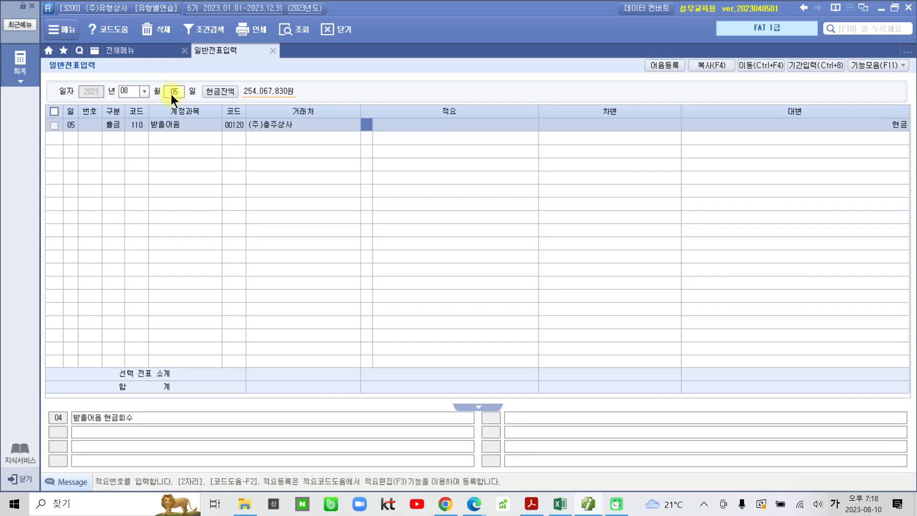
key(Return)
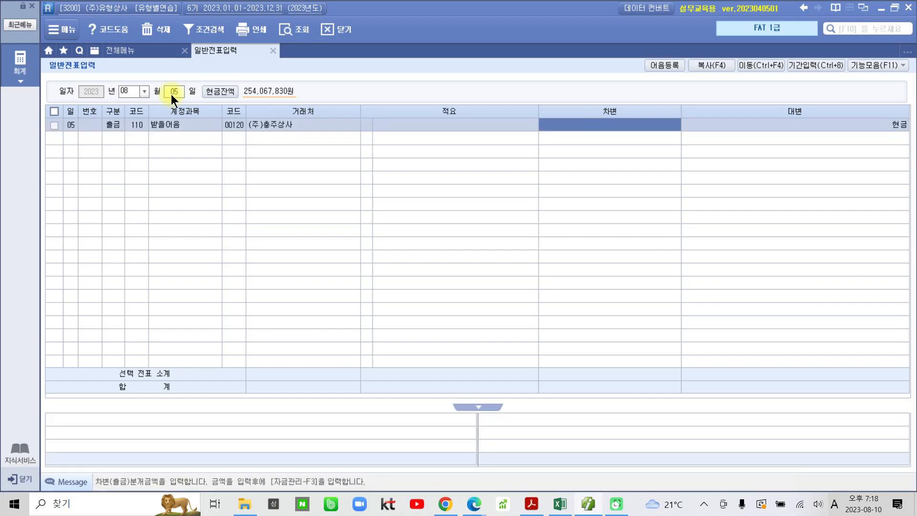
- Change the 받을어음 line's type to 대변 and enter 7,000,000 as its credit amount
click(113, 124)
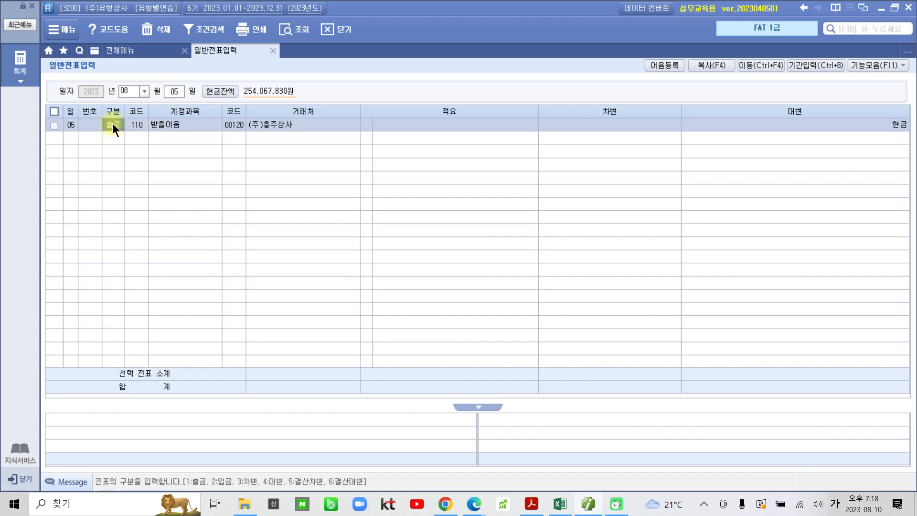
text(4)
key(Return)
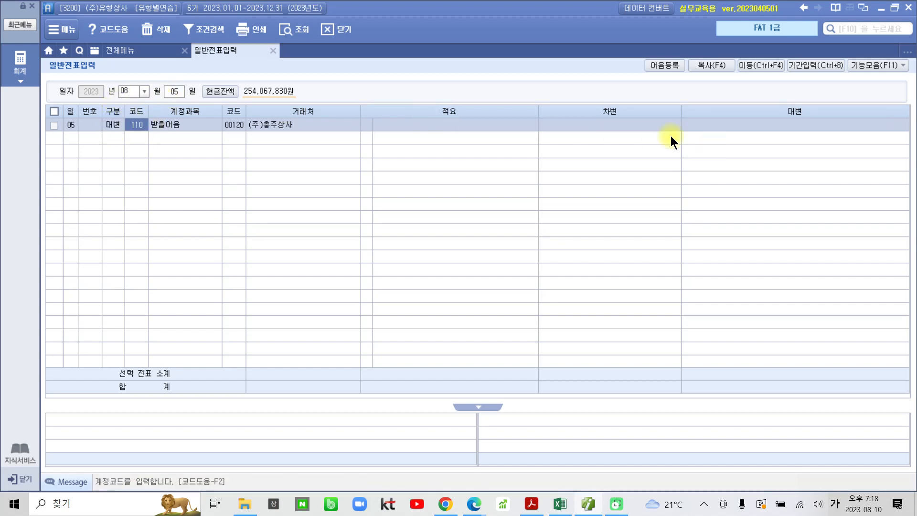
click(824, 125)
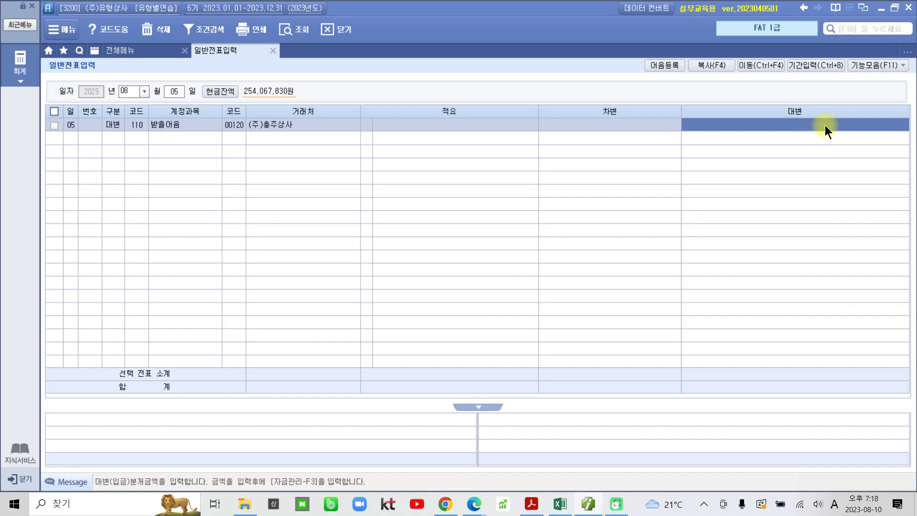
text(7000000)
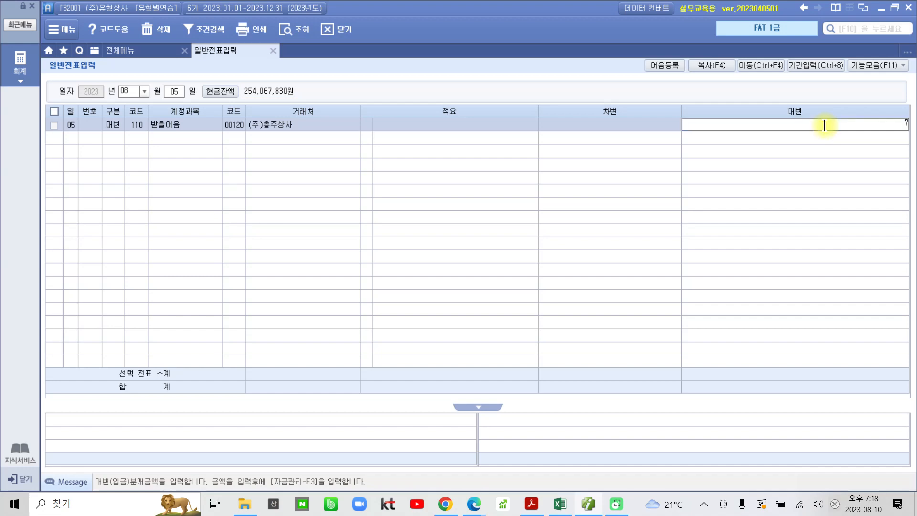
key(Return)
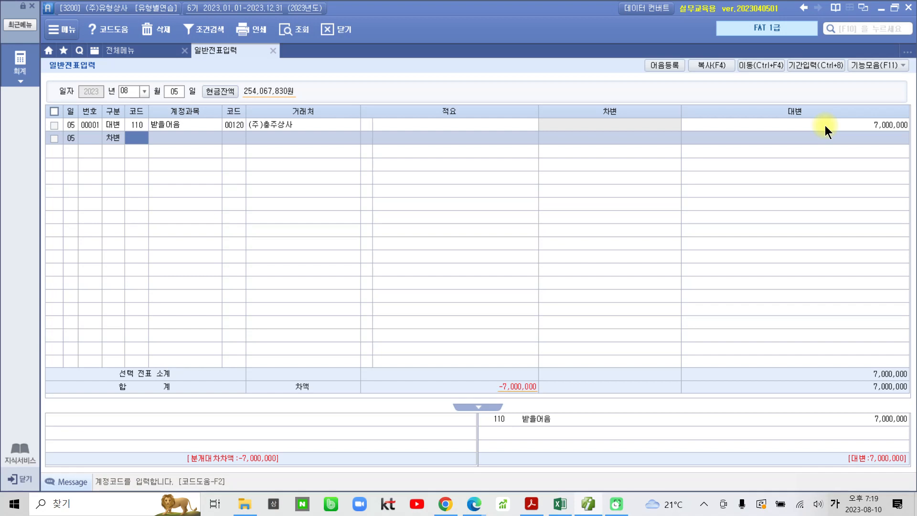
- Look up accounts containing "매출" and assign 936 매출채권처분손실 to the new debit line
text(매출)
key(Return)
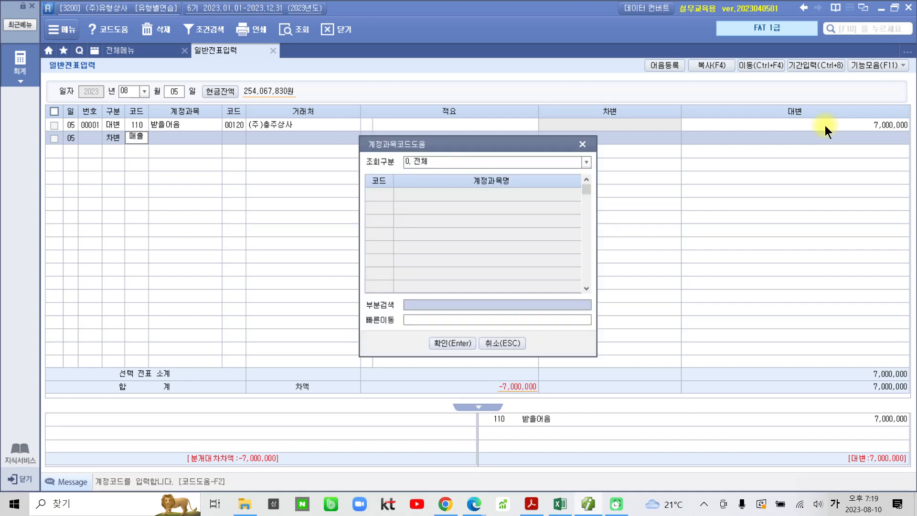
key(Down)
key(Down)
key(Down)
key(Down)
key(Down)
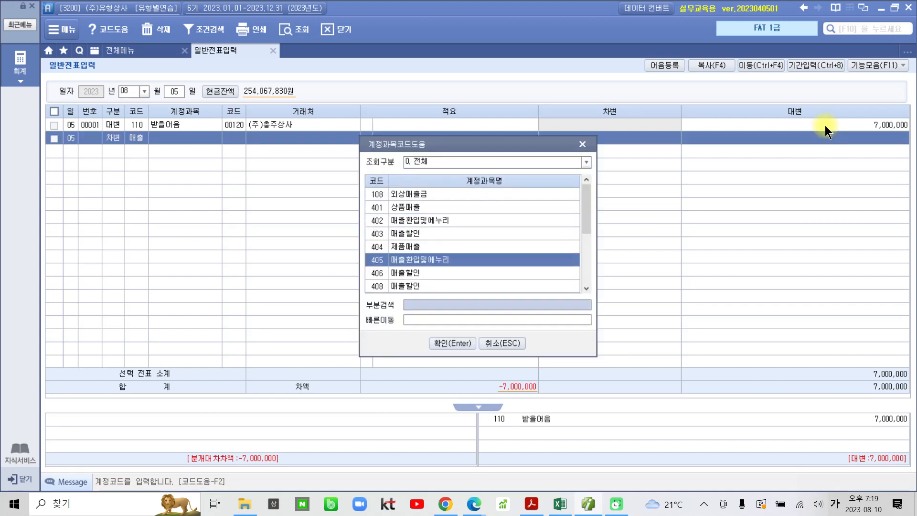
key(Down)
key(Down)
key(Down)
key(Down)
key(Down)
key(Down)
key(Down)
key(Down)
key(Down)
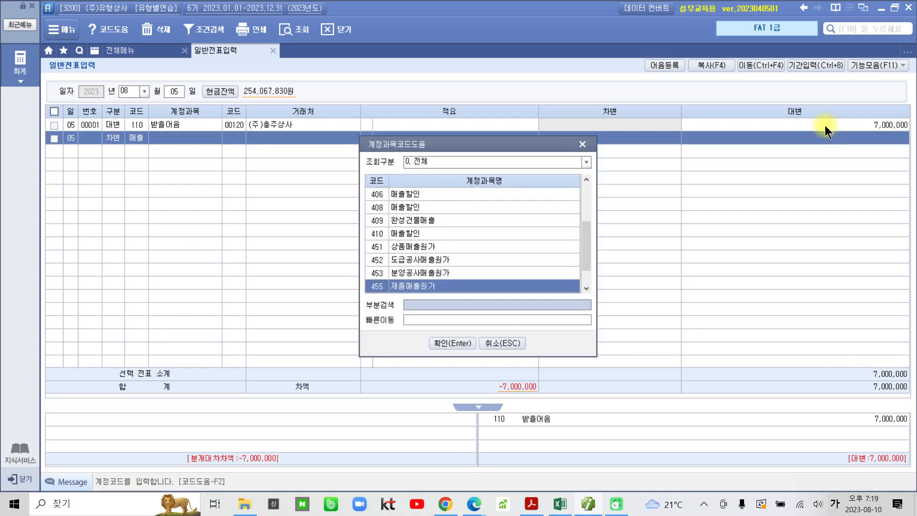
key(Up)
key(Up)
key(Up)
key(Down)
key(Down)
key(Down)
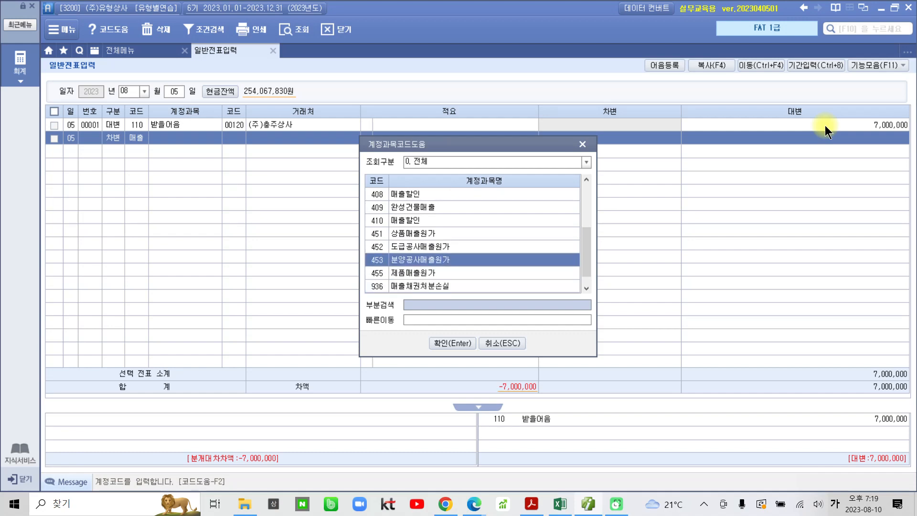
key(Return)
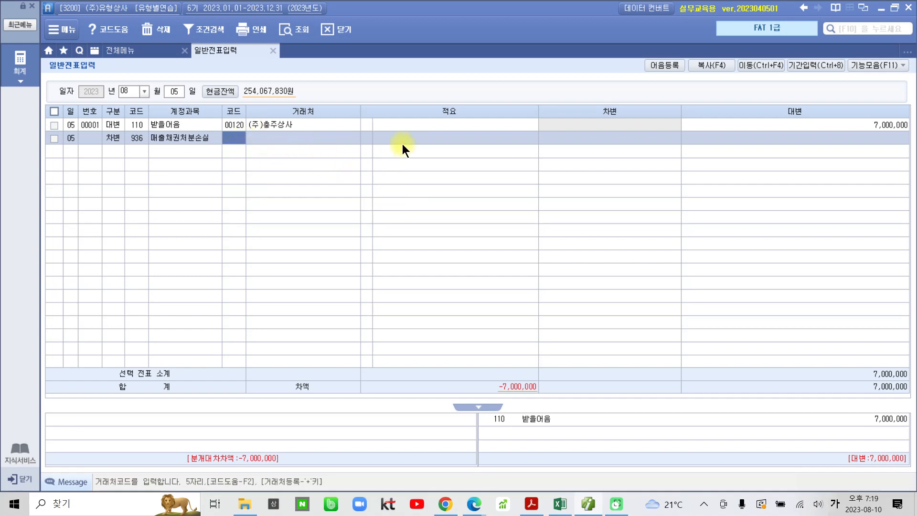
- Leave the 매출채권처분손실 line without a trading partner and enter a debit amount of 50,000
key(Return)
click(611, 141)
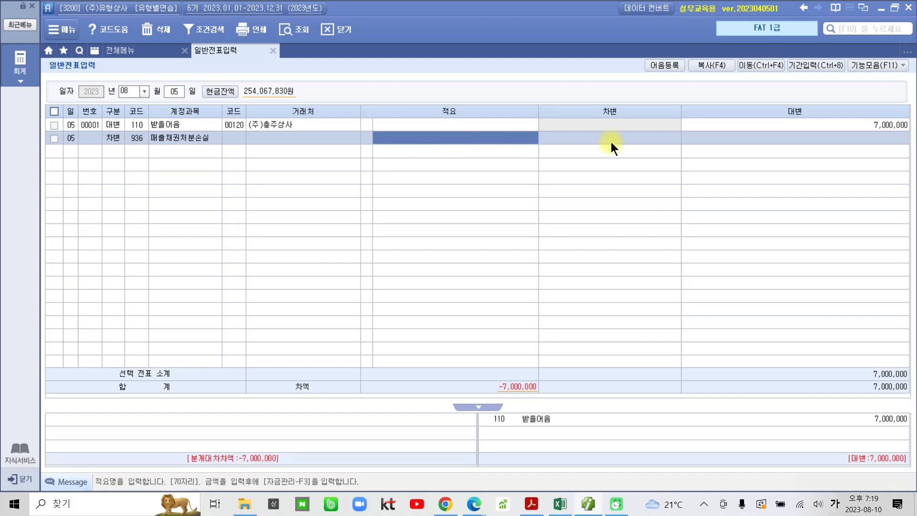
click(640, 139)
text(50)
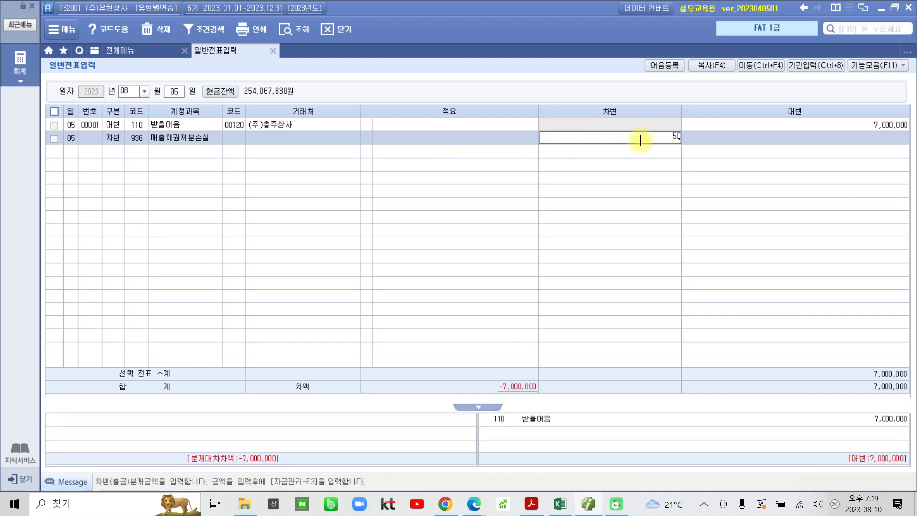
text(,000)
key(Return)
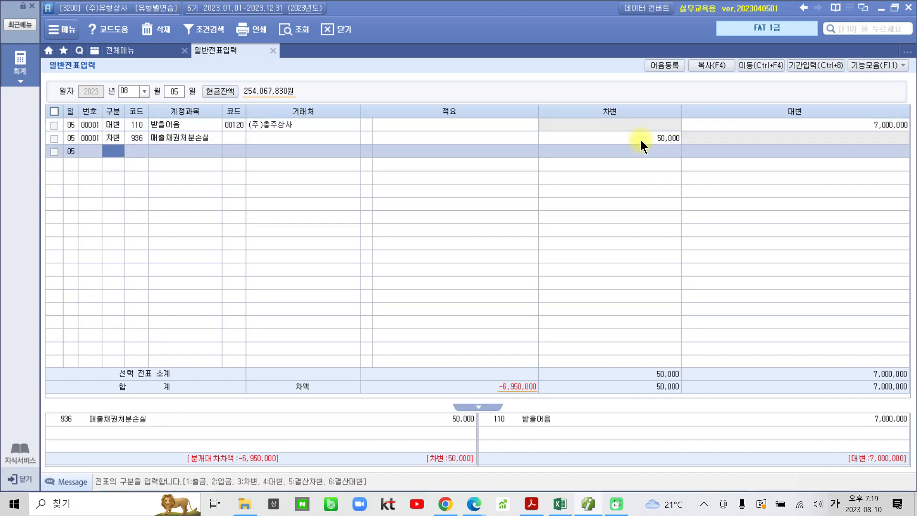
- Add a 차변 line for account 102 당좌예금 with partner 98000 국민은행 and a debit amount of 6,950,000
text(3)
key(Return)
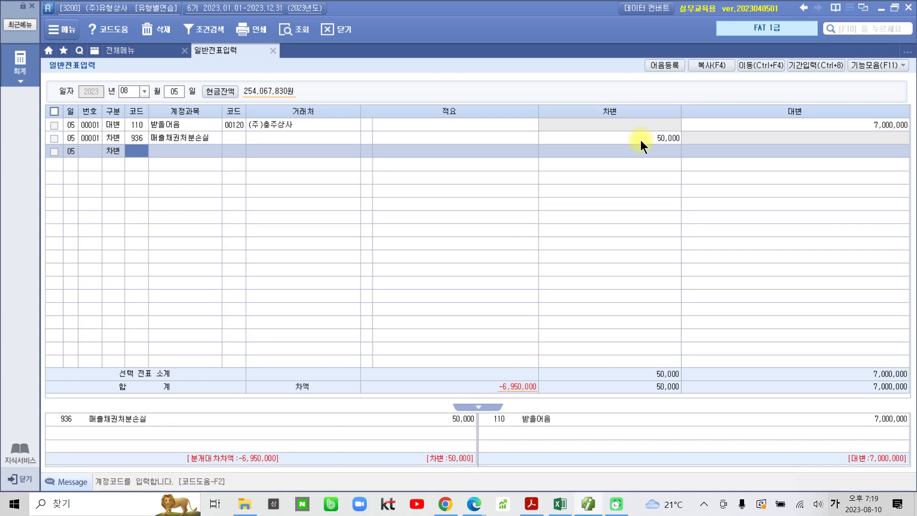
text(102)
key(Return)
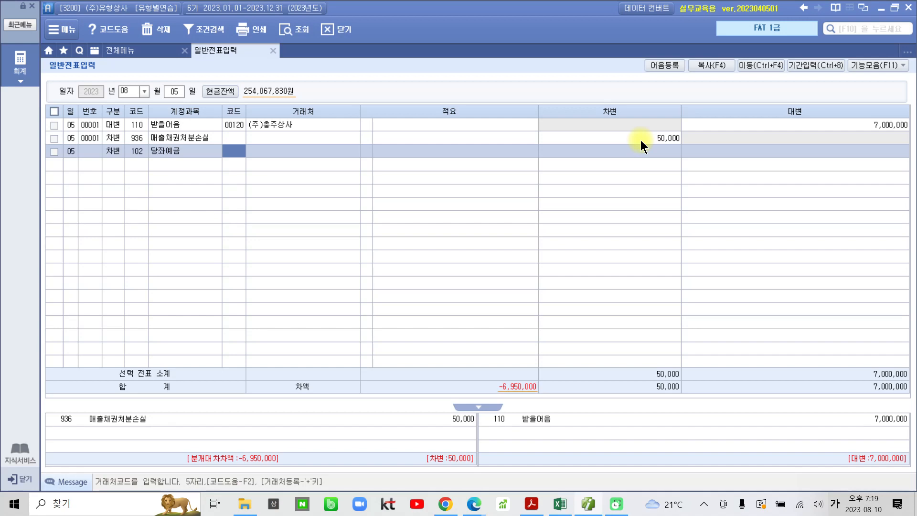
text(98000)
key(Return)
key(Return)
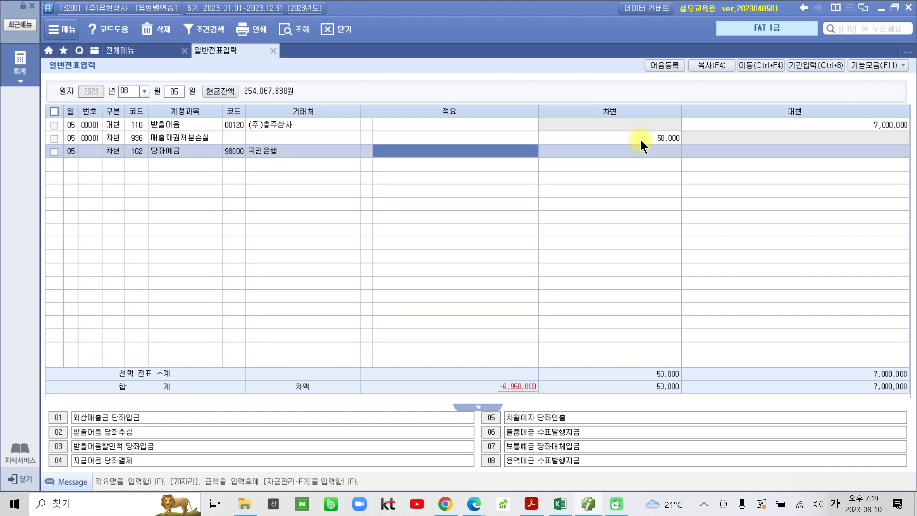
key(Return)
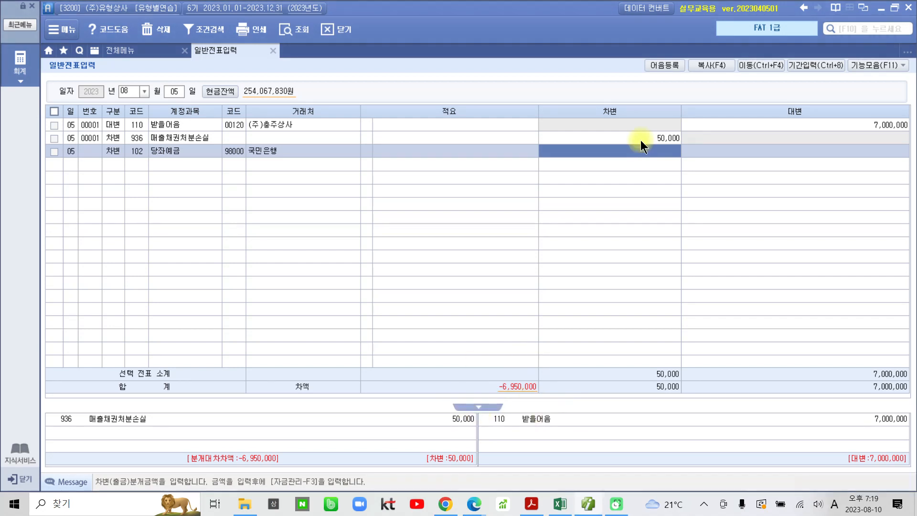
text(6,95)
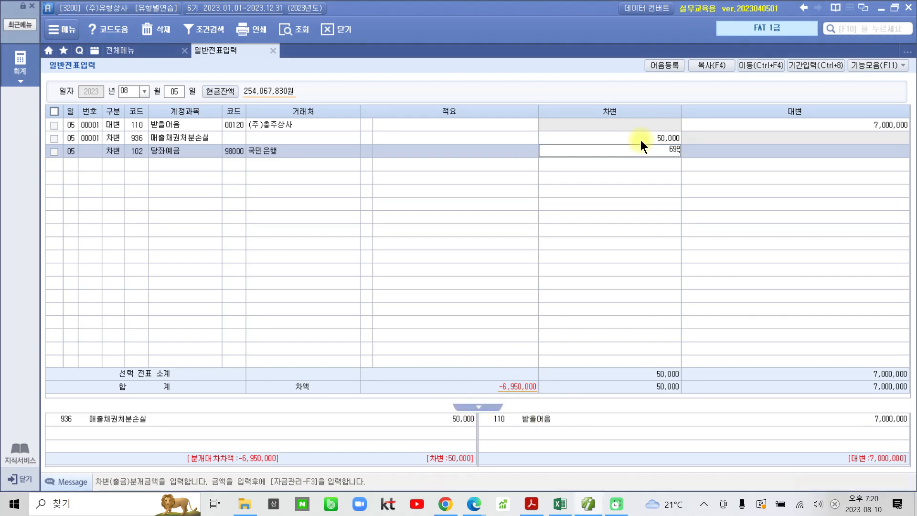
text(0,000)
key(Return)
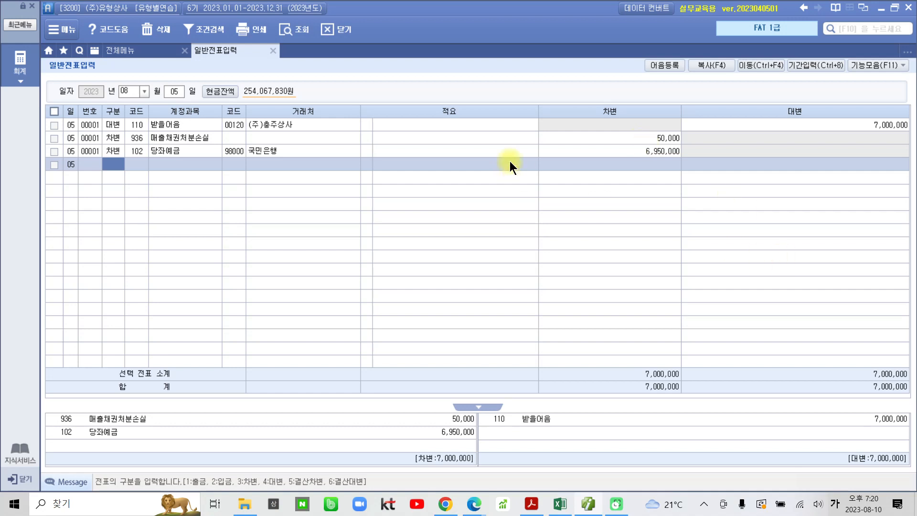
- Open note management for the 받을어음 line and load the (주)충주상사 note maturing 2023-09-15 as 할인(전액)
click(641, 141)
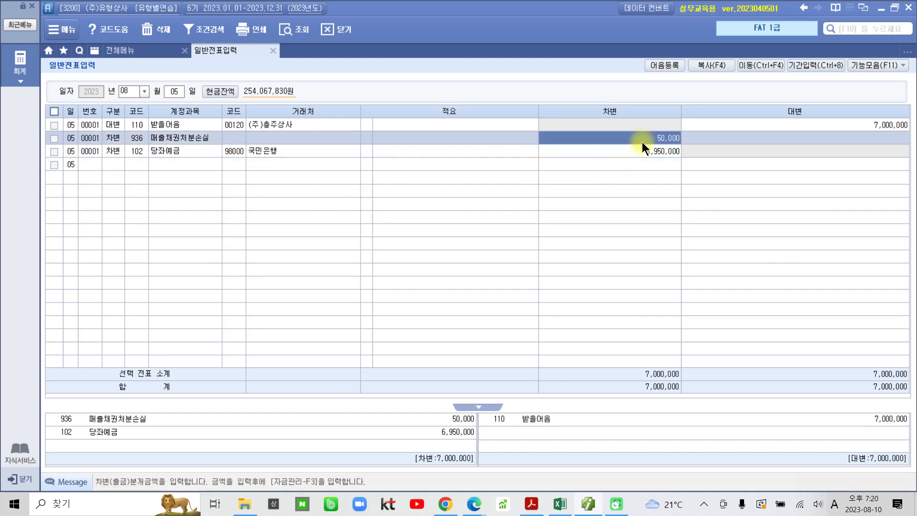
click(643, 153)
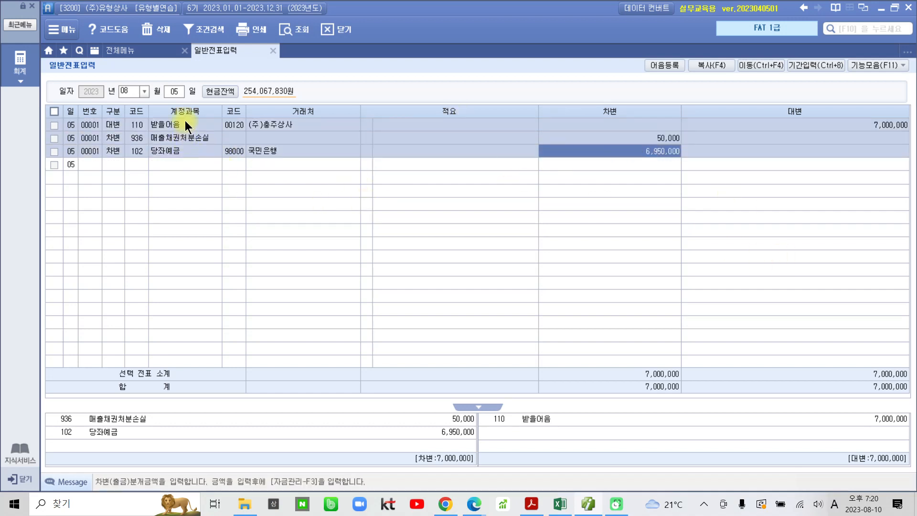
click(233, 124)
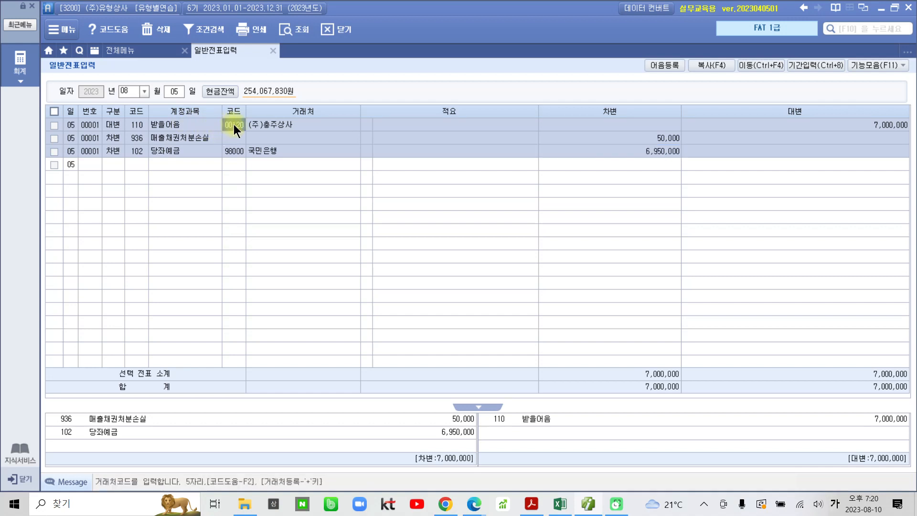
key(F3)
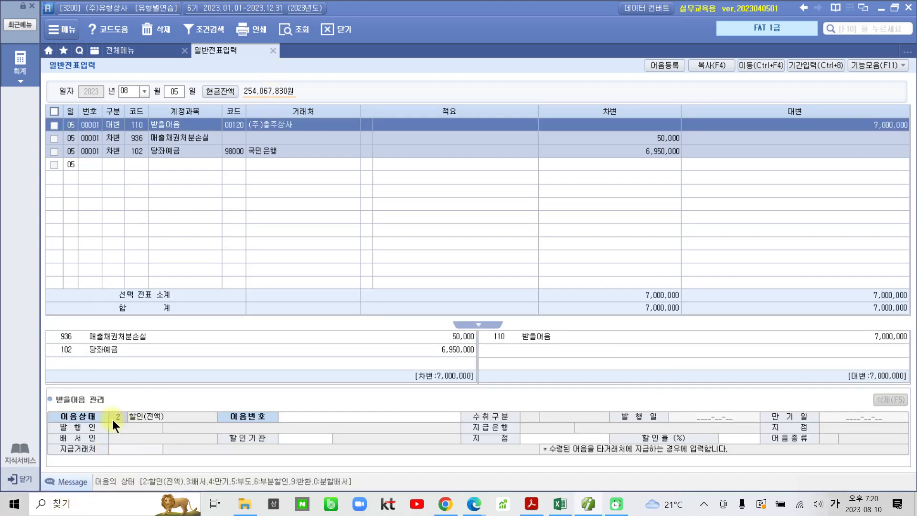
click(324, 414)
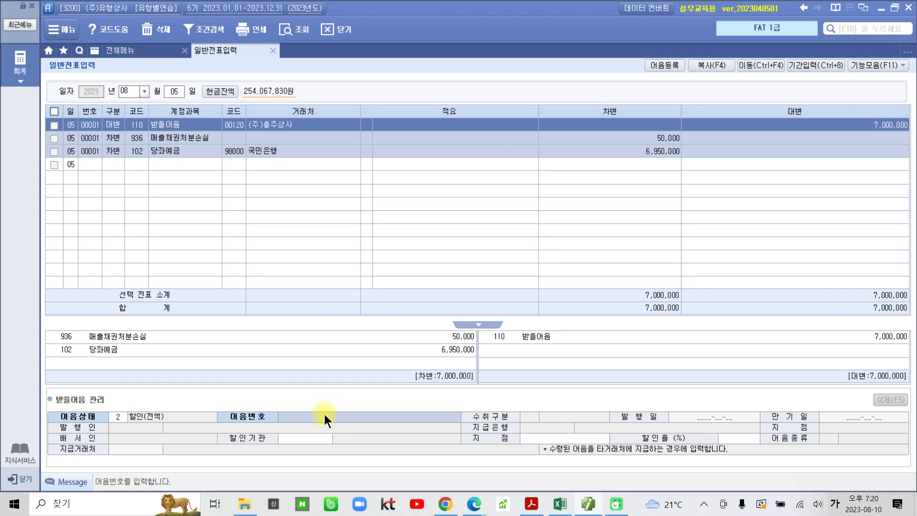
key(F2)
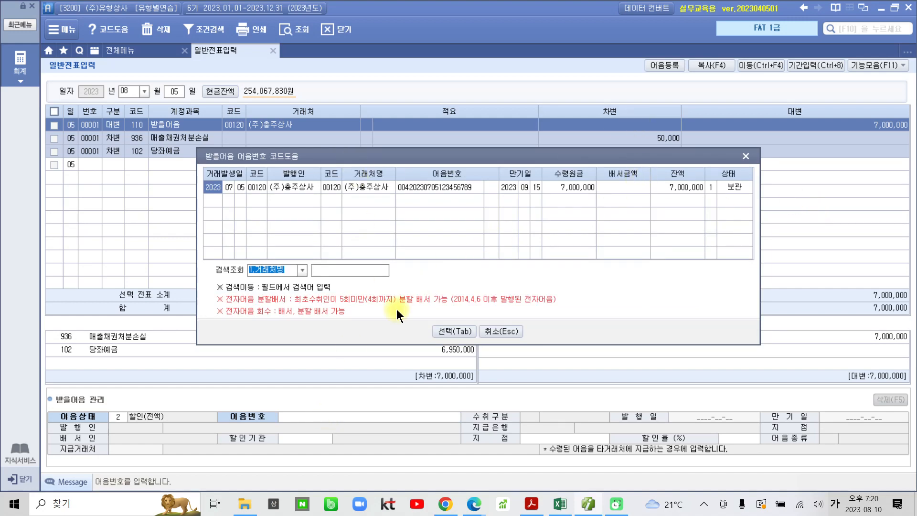
click(448, 331)
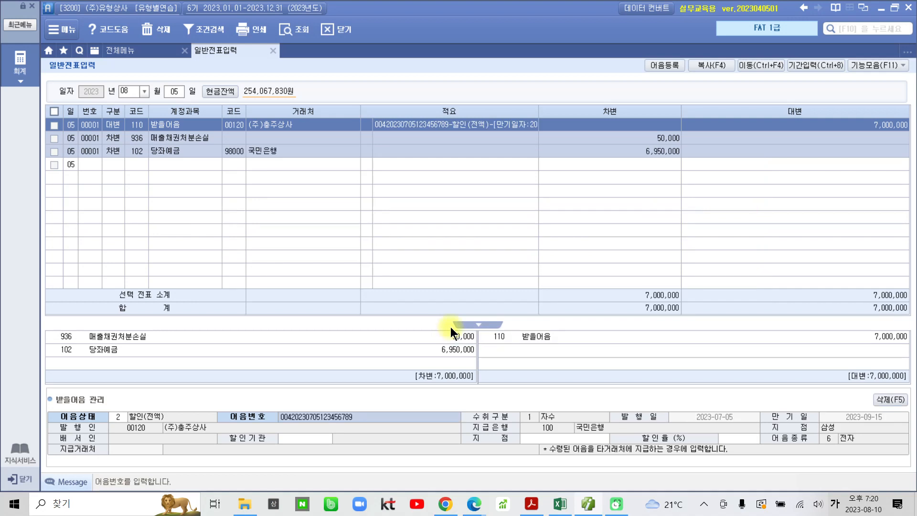
- Set the note's 할인기관 to 98000 국민은행 in the 받을어음 관리 details
key(Return)
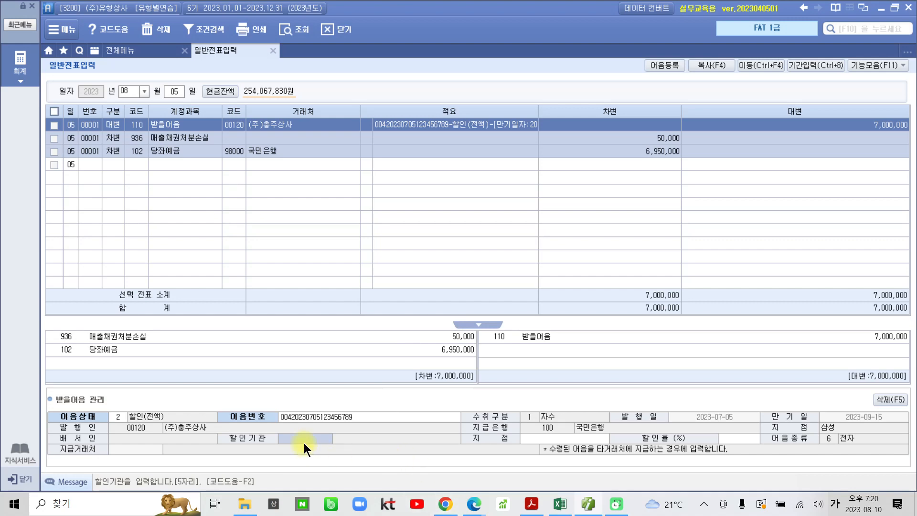
key(F2)
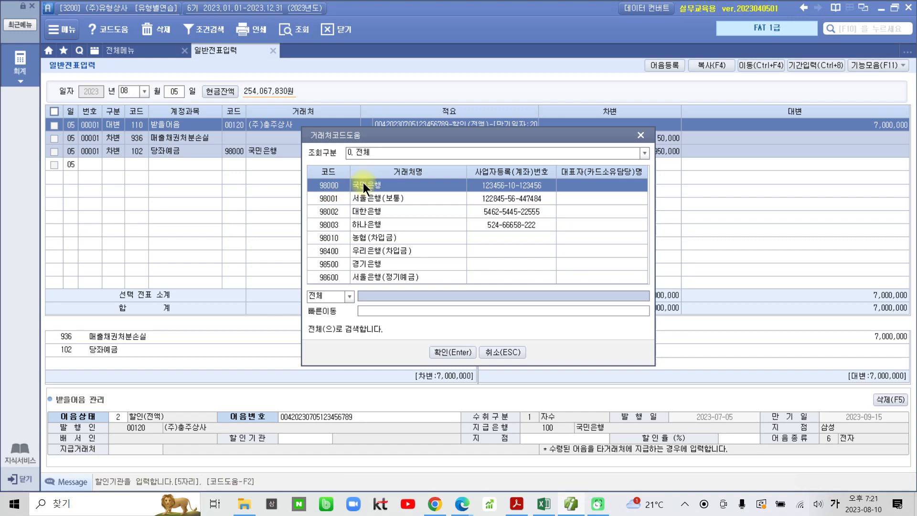
click(450, 352)
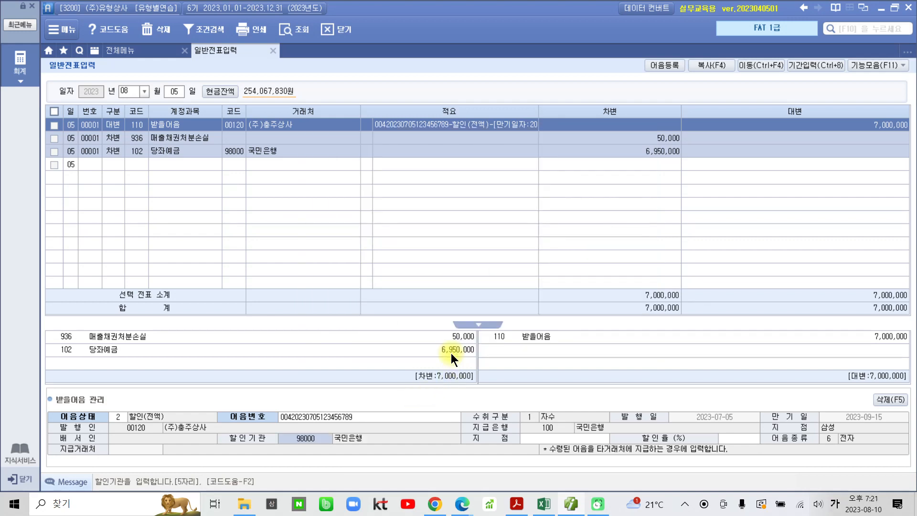
key(Return)
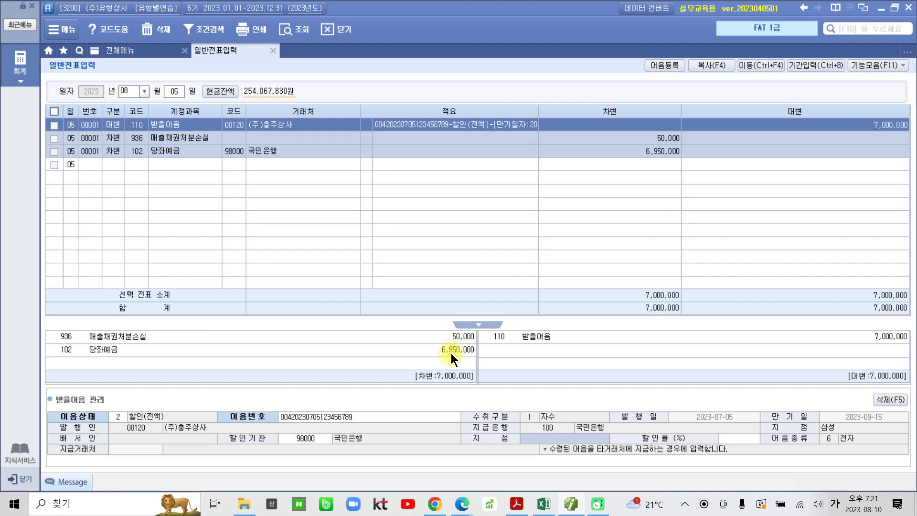
- Set the discounting bank's 지점 to 삼성지점 in the 받을어음 관리 details and leave the 할인율 blank
text(사ㅅ)
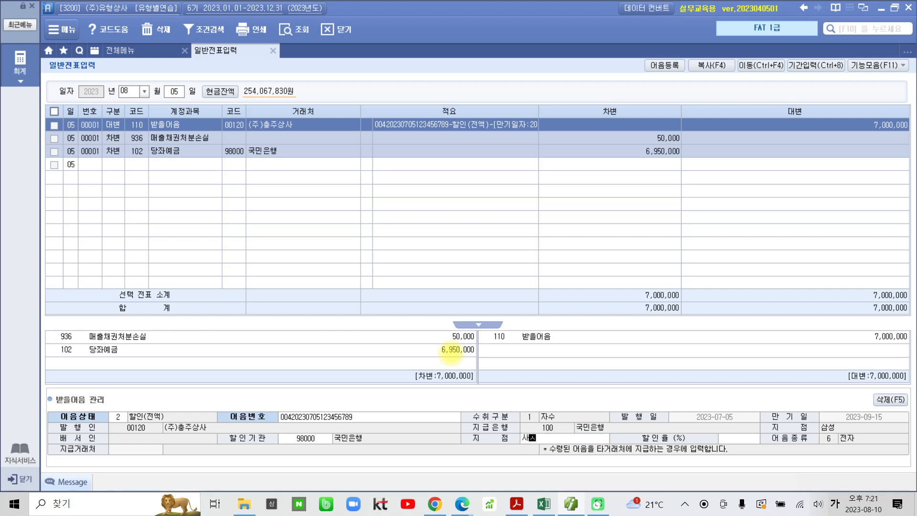
text(성ㅈ)
text(ㅣ점)
key(Return)
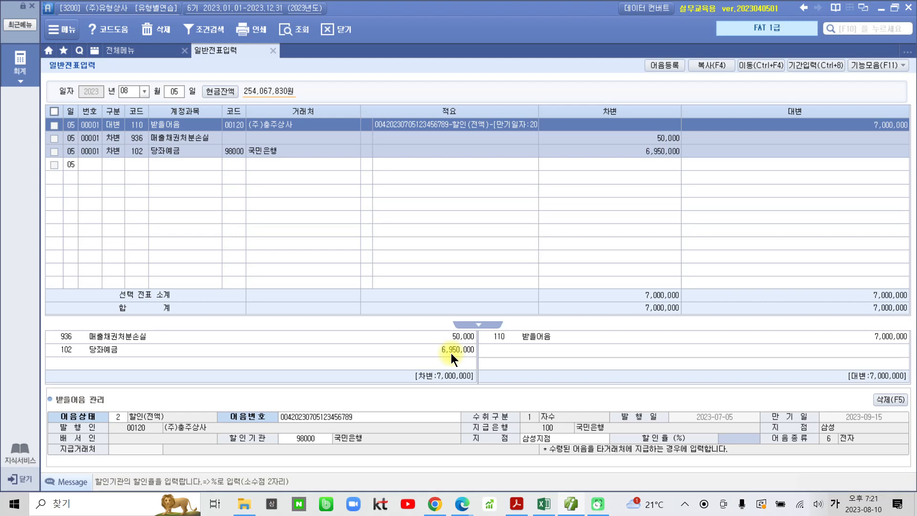
key(Return)
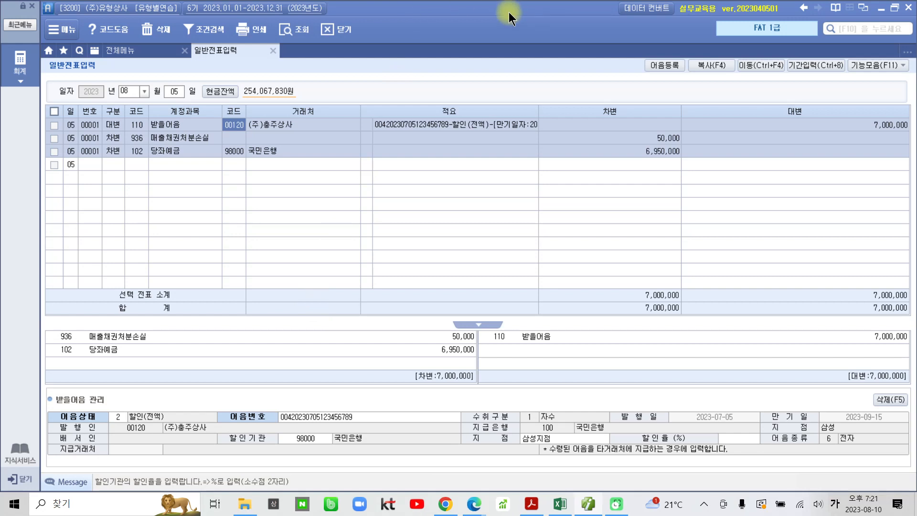
- Switch to the exercise PDF and highlight 08월 06일, 받아 보관중인 전자어음 and 외상매입대금 in question 6
click(587, 501)
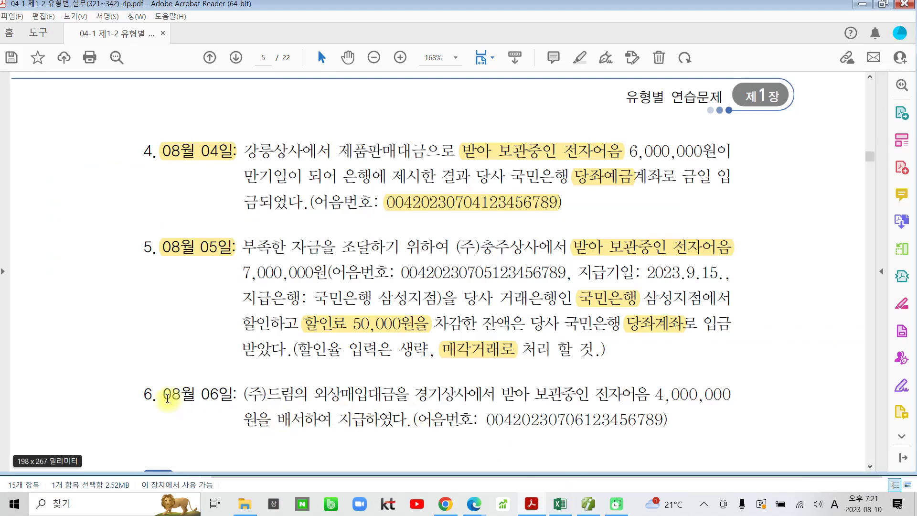
drag(172, 394, 234, 394)
click(229, 356)
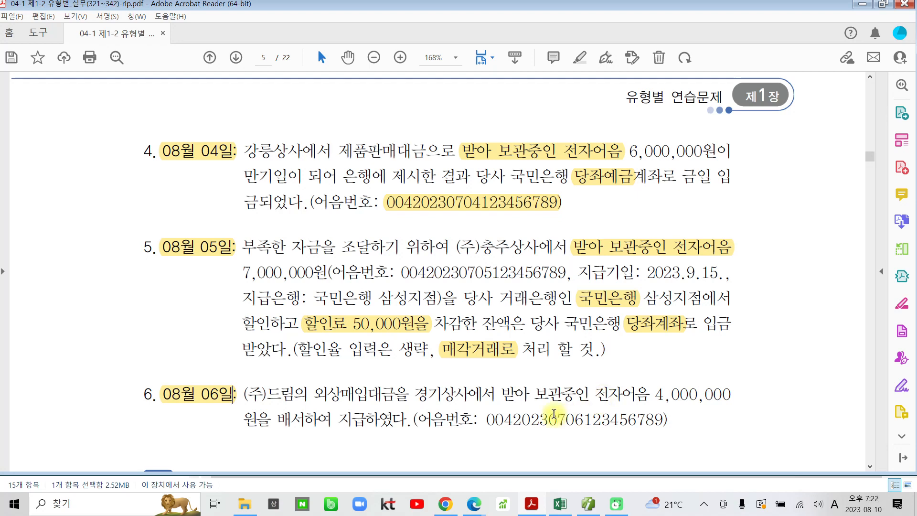
drag(501, 394, 602, 394)
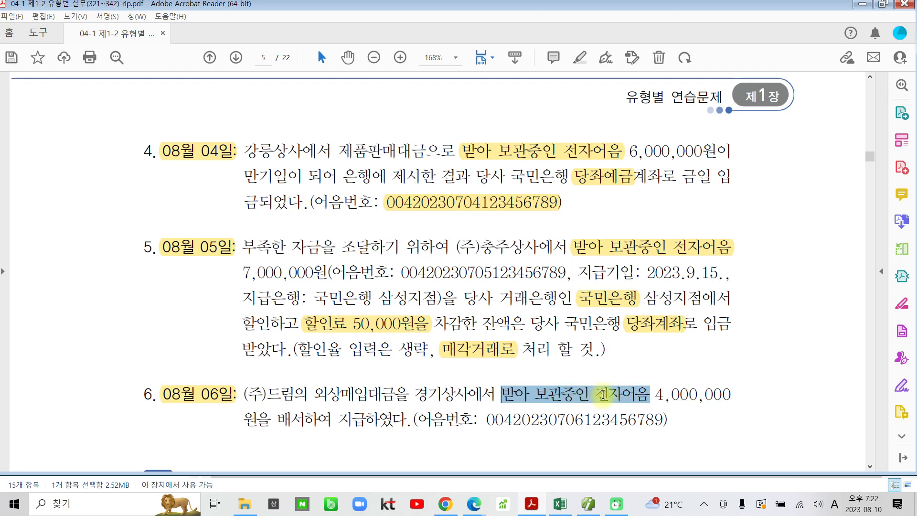
click(618, 346)
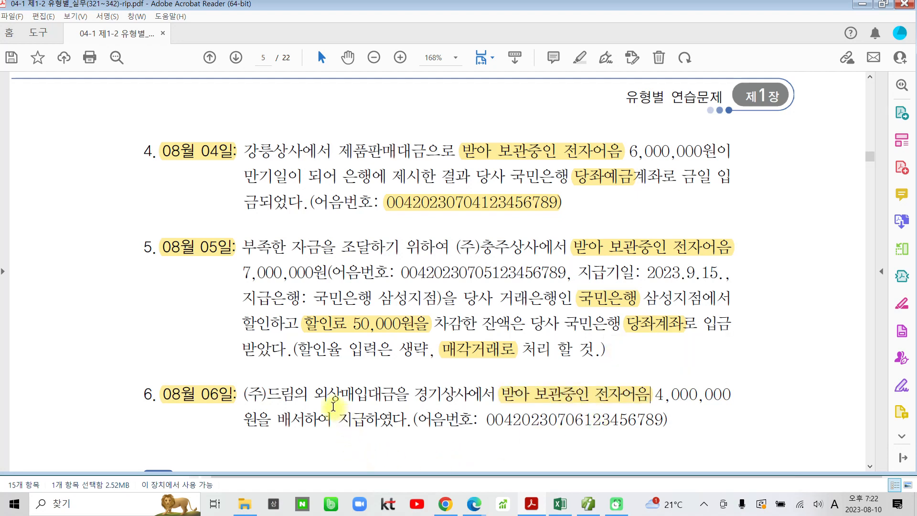
drag(315, 396, 393, 394)
click(411, 346)
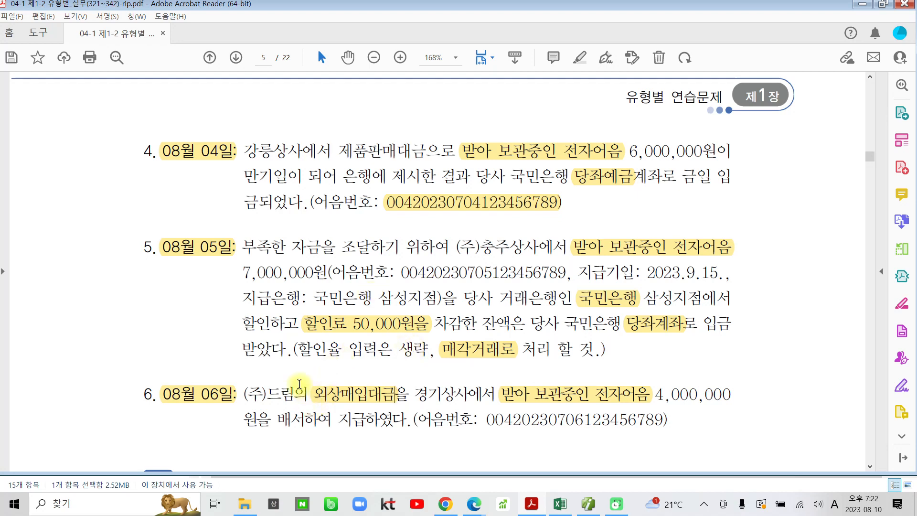
drag(307, 381, 396, 408)
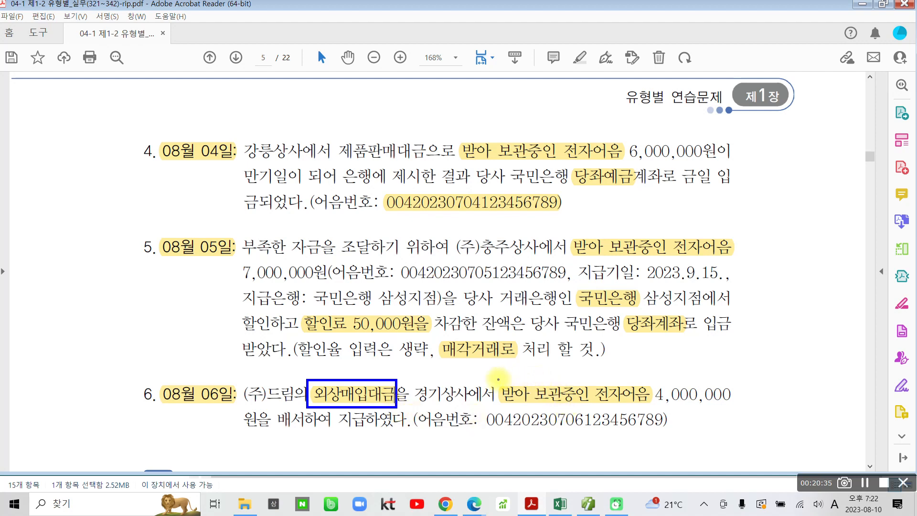
mouse_move(498, 380)
mouse_down()
mouse_move(619, 410)
mouse_move(654, 408)
mouse_up()
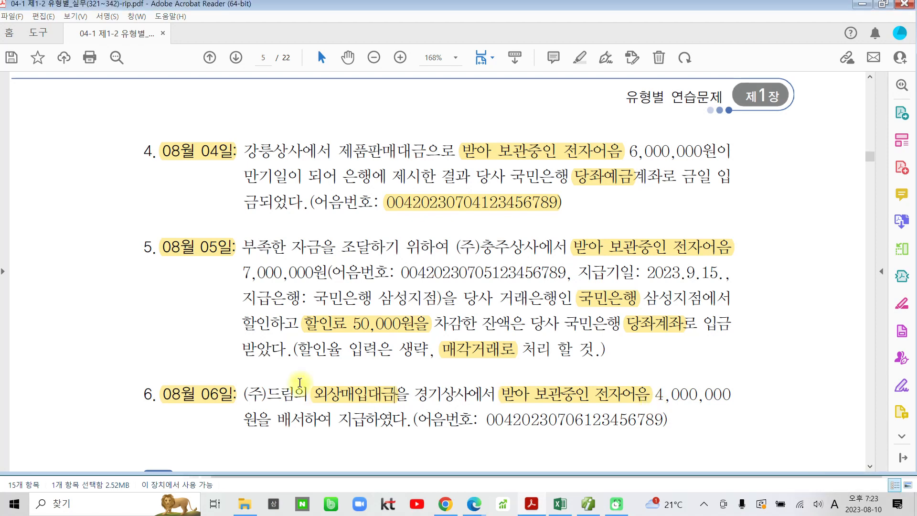
- Switch back to the accounting program and bring up the 일반전표입력 entries for 08월 06일
click(586, 504)
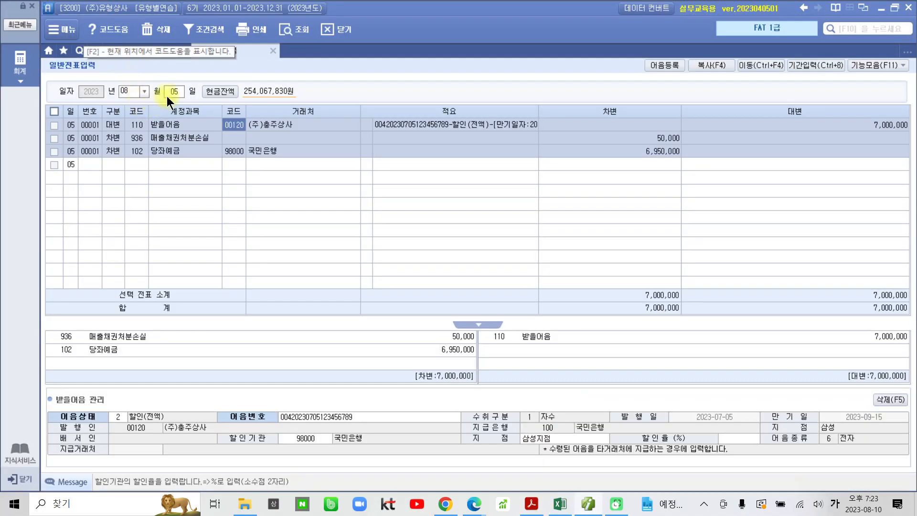
click(173, 93)
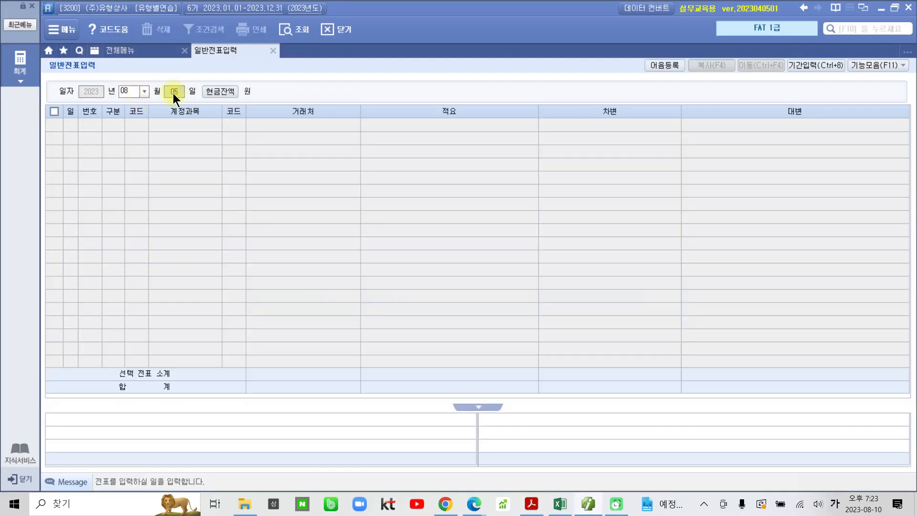
text(06)
key(Return)
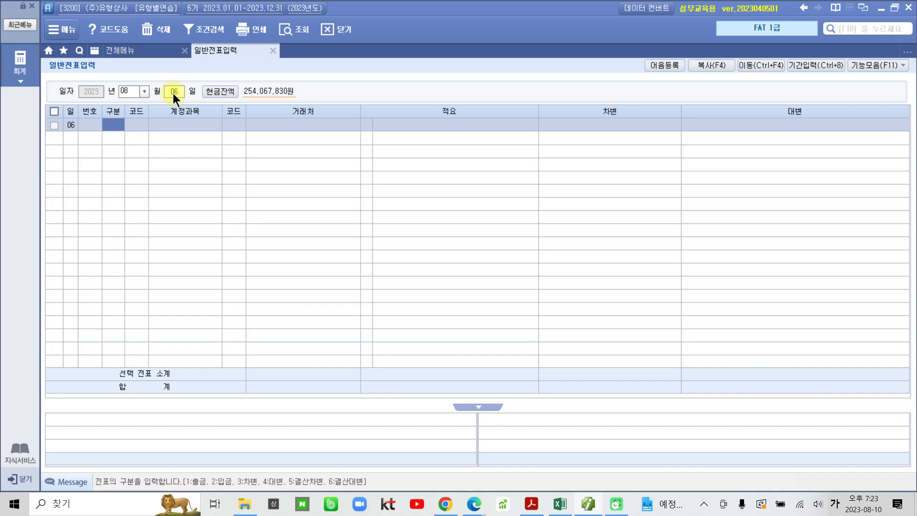
- Add a 차변 line for account 251 외상매입금 with partner 00566 (주)드림 and a debit amount of 4,000,000
text(3)
key(Return)
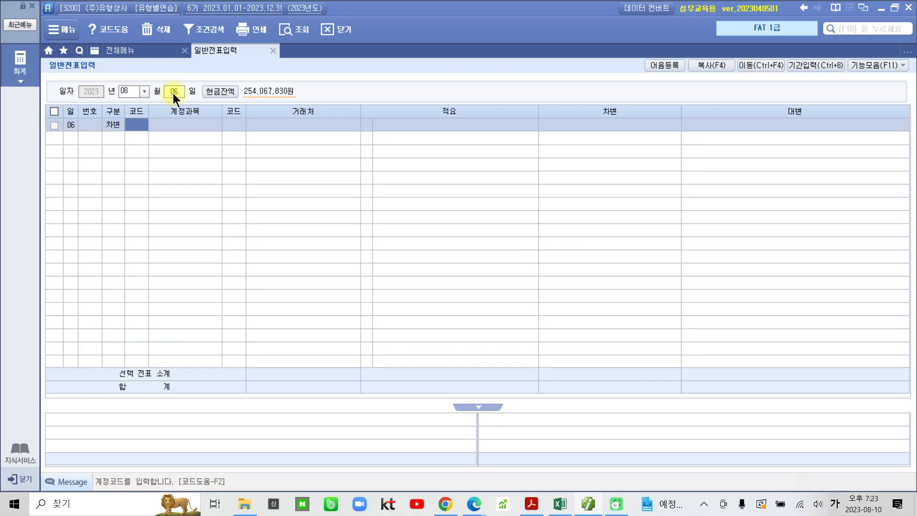
text(251)
key(Return)
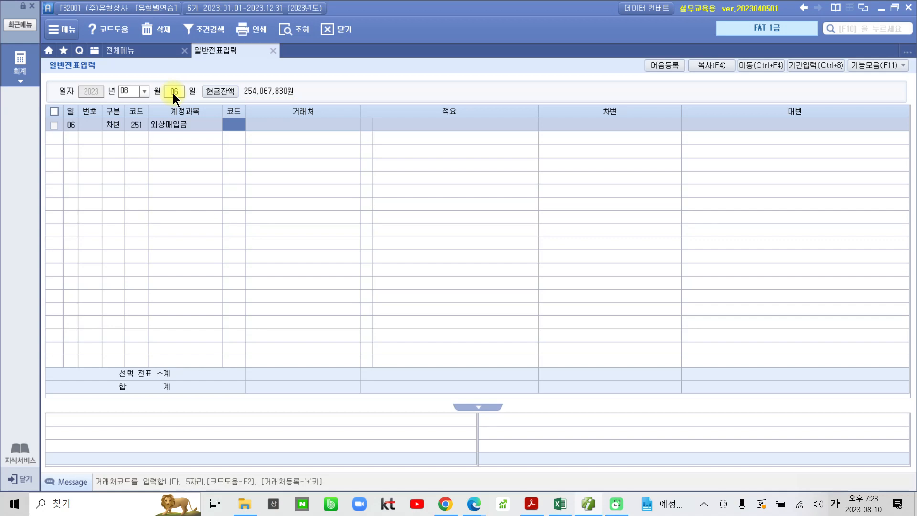
text(00566)
key(Return)
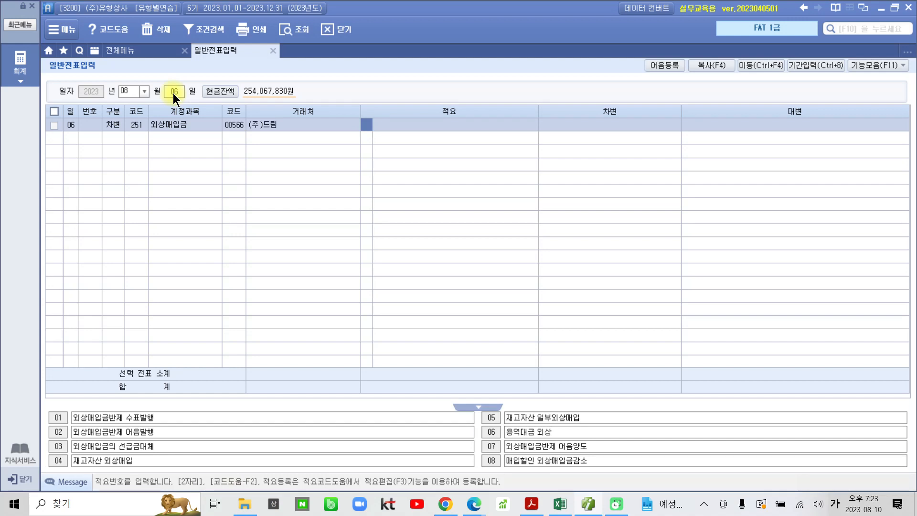
key(Return)
key(Return)
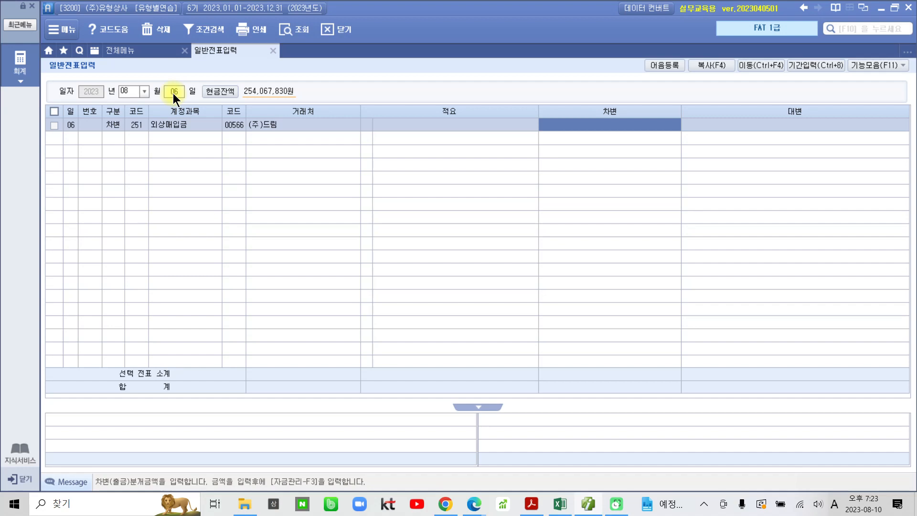
text(4)
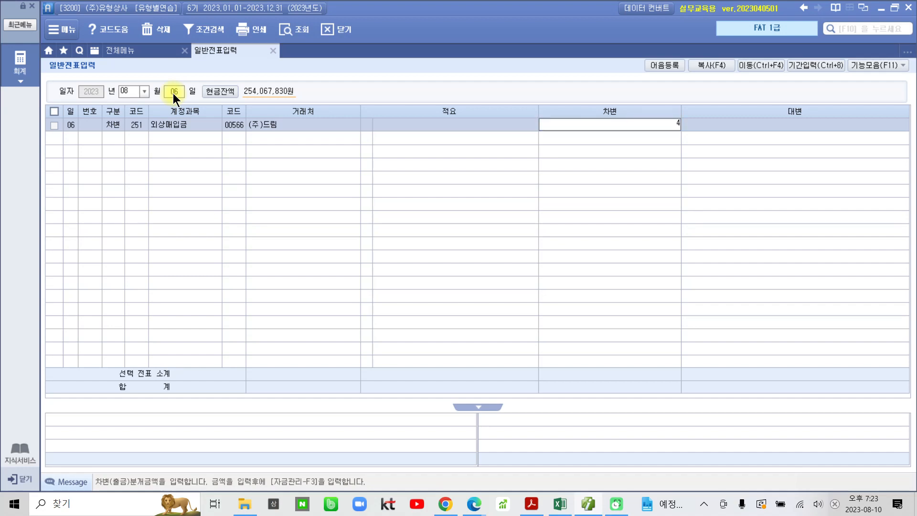
text(++)
key(Return)
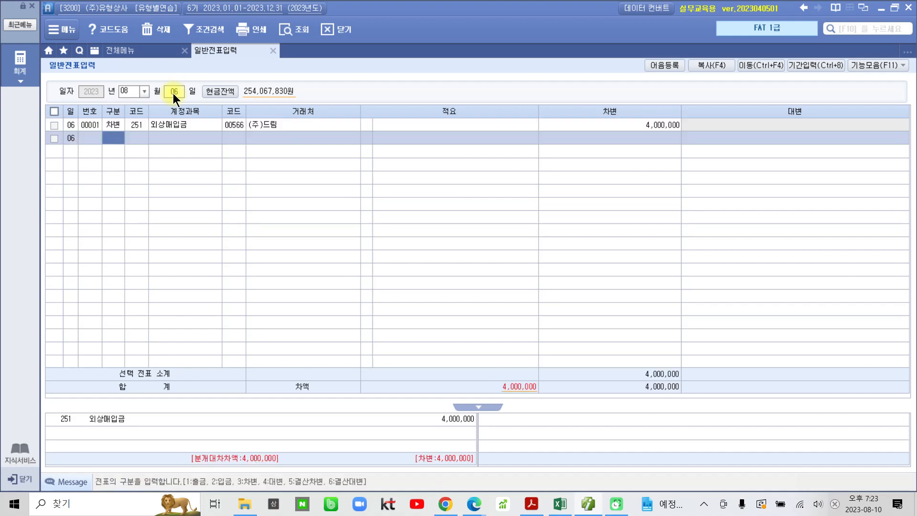
- Add a 대변 line for account 110 받을어음 with partner 00131 경기상사 and a credit amount of 4,000,000
key(4)
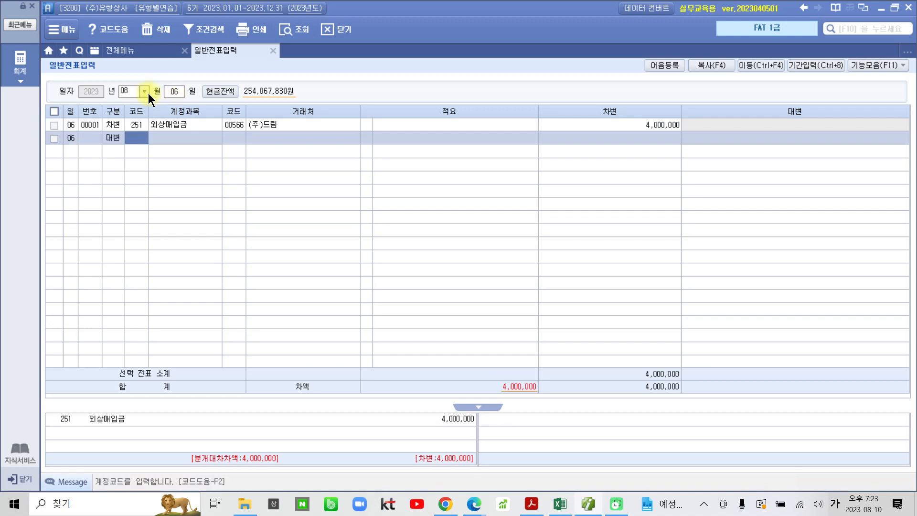
text(110)
key(Return)
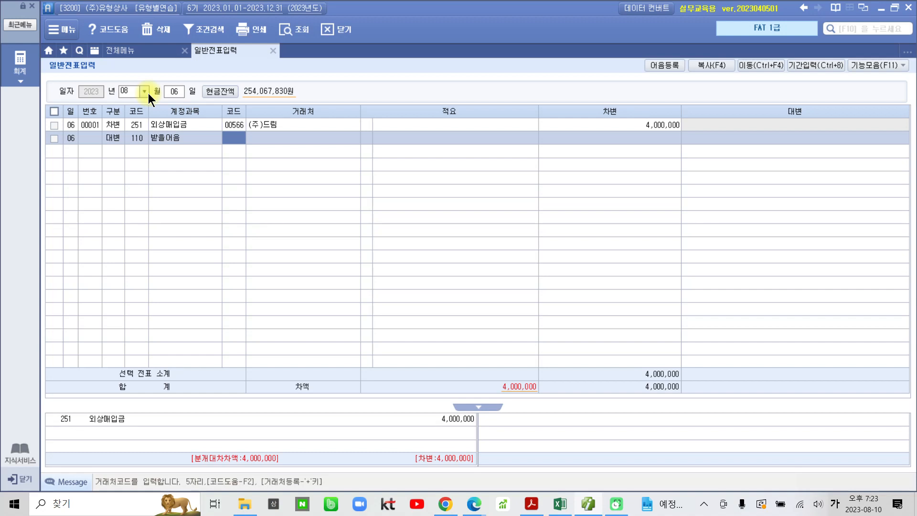
text(경기)
key(Return)
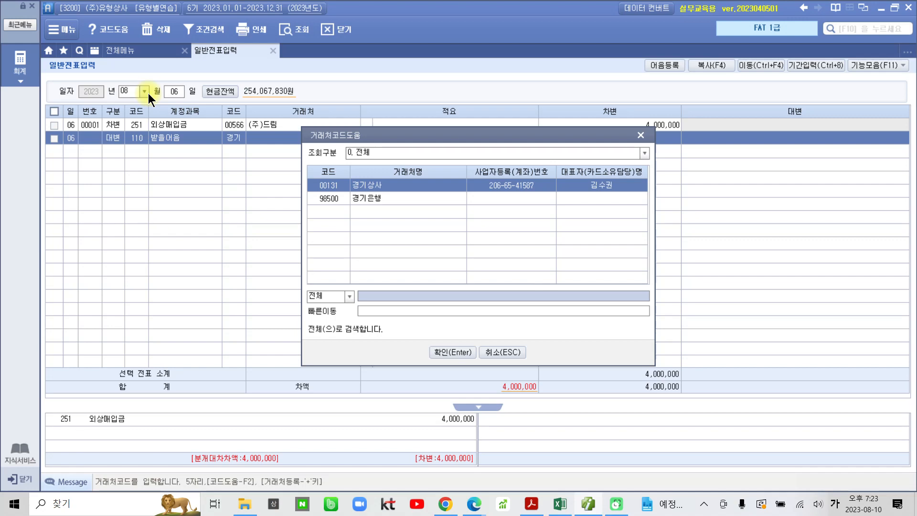
key(Return)
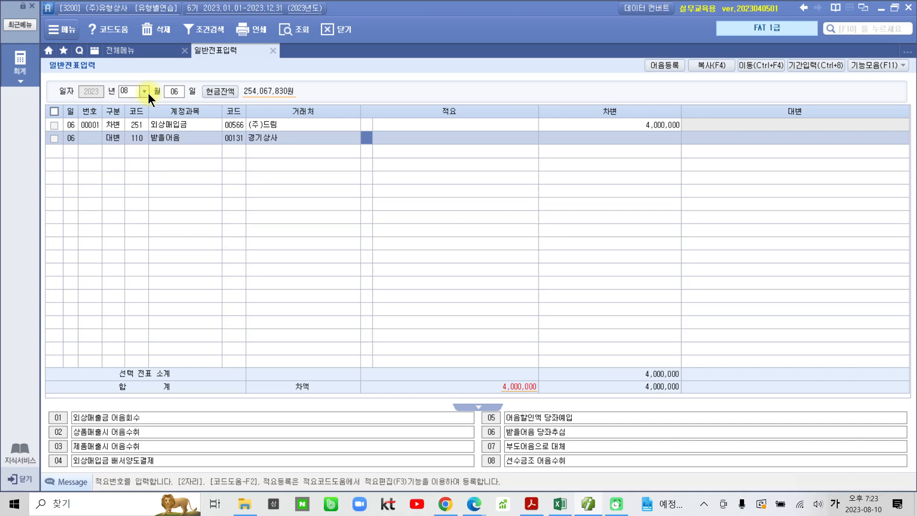
key(Return)
key(Return)
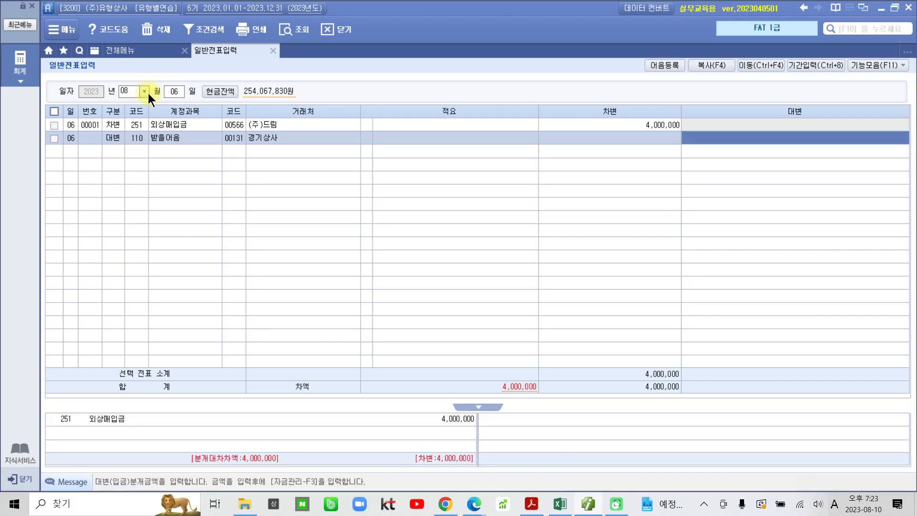
text(4)
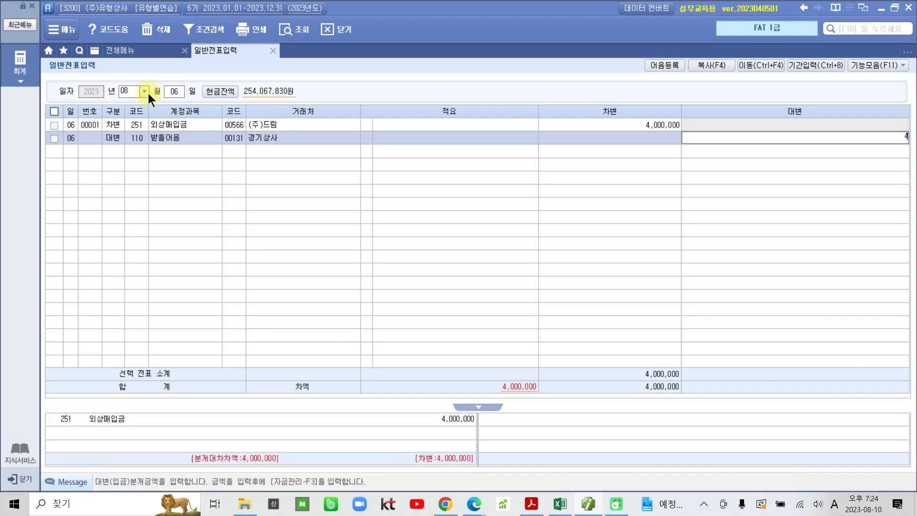
key(plus)
key(plus)
key(Return)
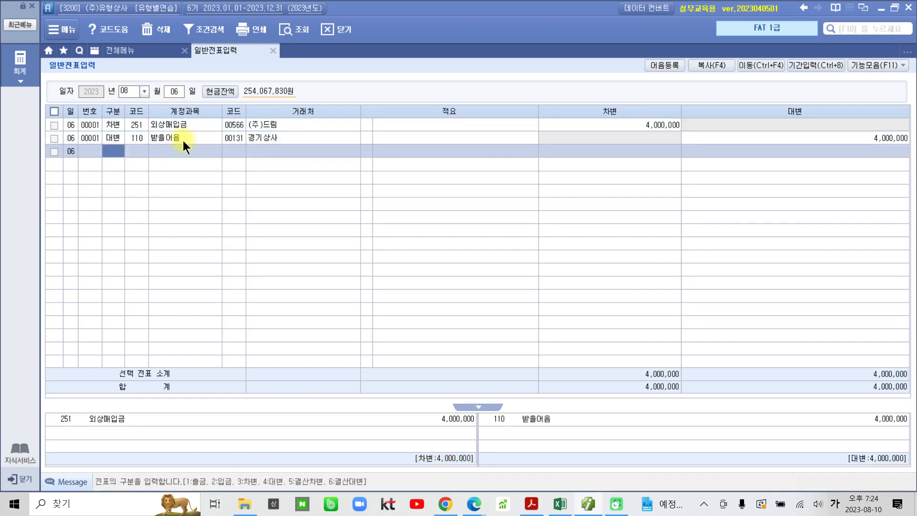
click(235, 124)
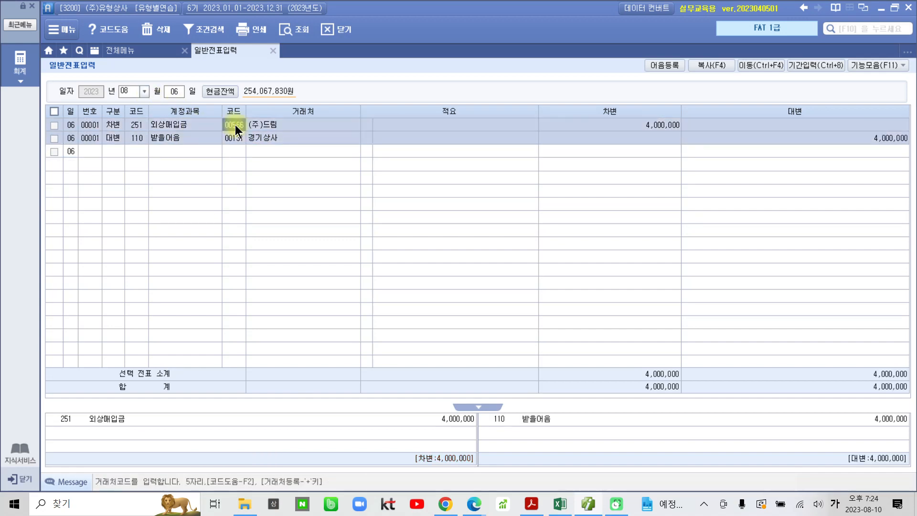
click(236, 139)
click(246, 125)
click(248, 148)
click(254, 137)
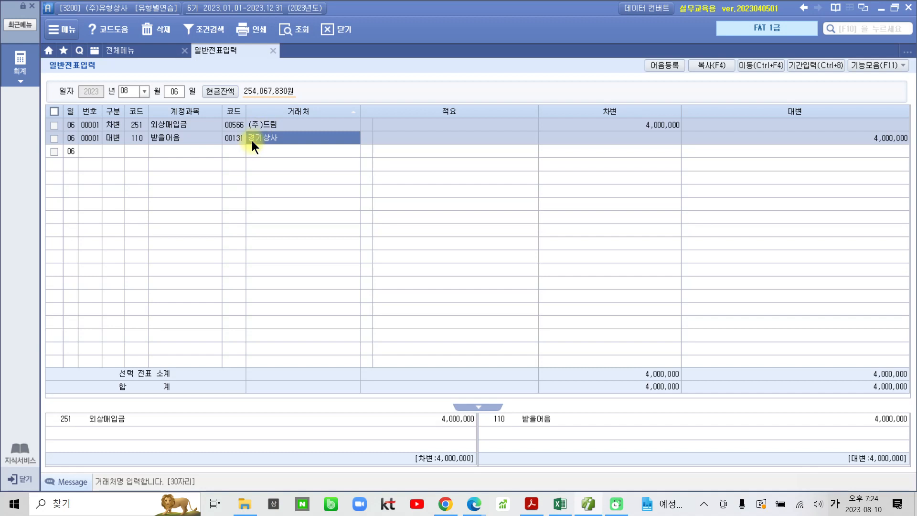
click(254, 127)
- Open note management for the 받을어음 line and load the 경기상사 note maturing 2023-11-30 with the status 배서
click(259, 138)
key(Return)
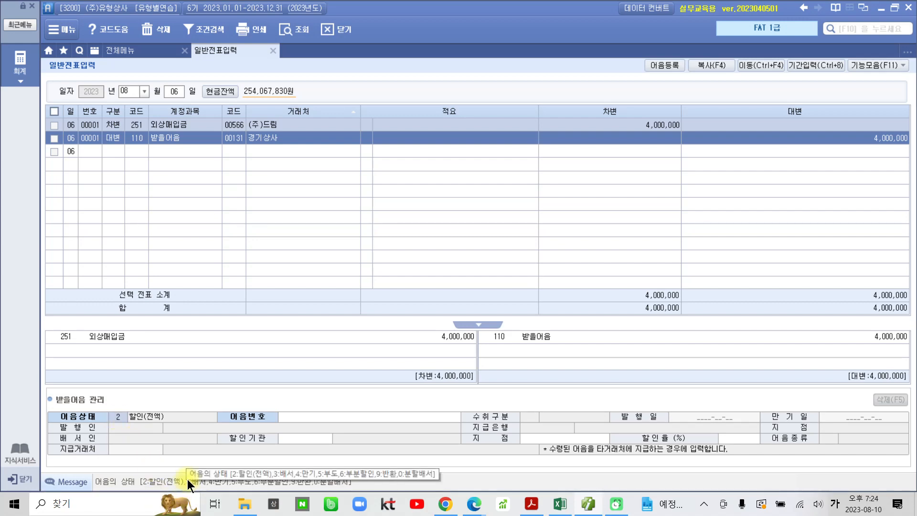
text(3)
key(Return)
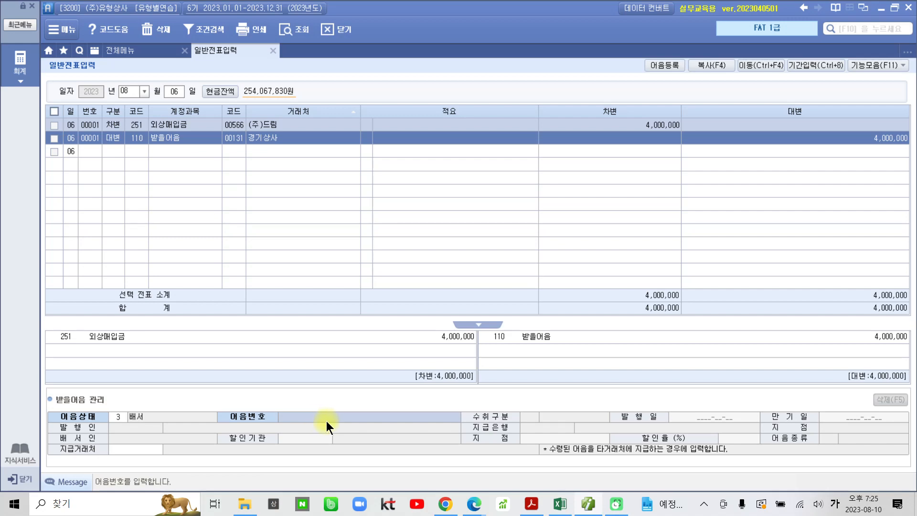
key(F2)
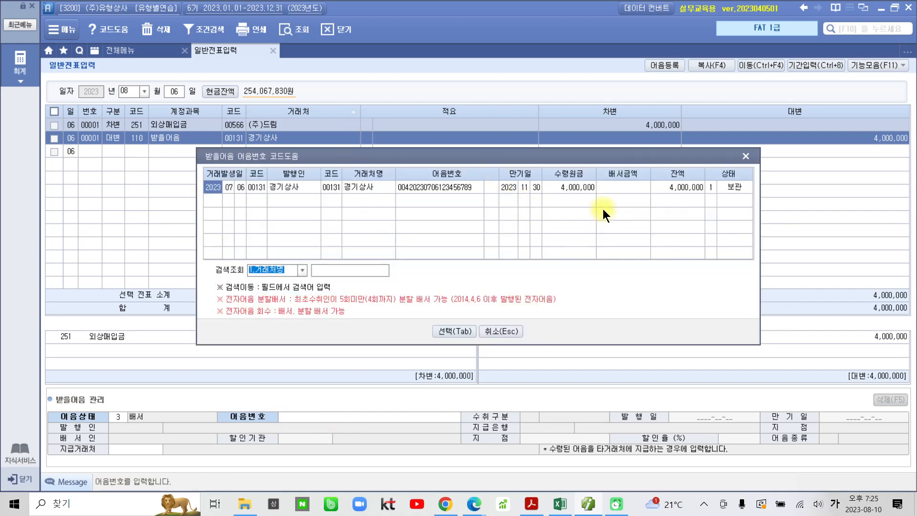
click(454, 331)
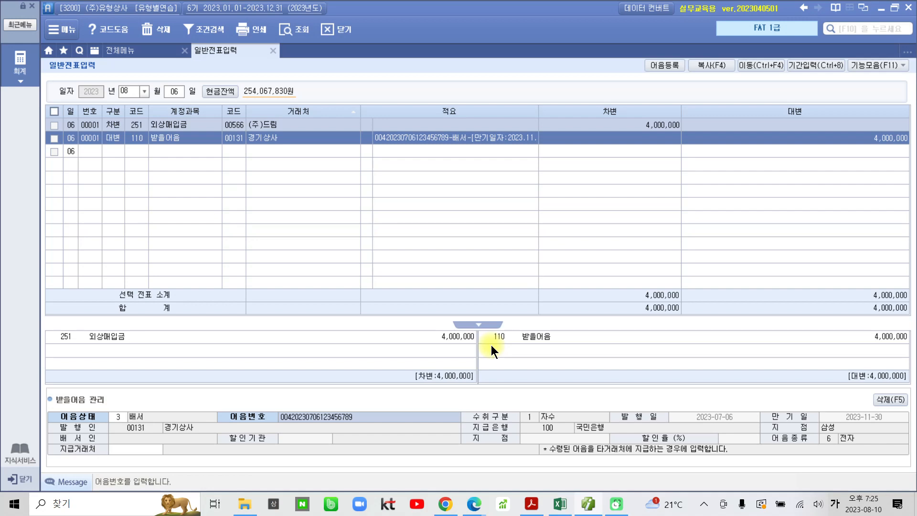
key(Return)
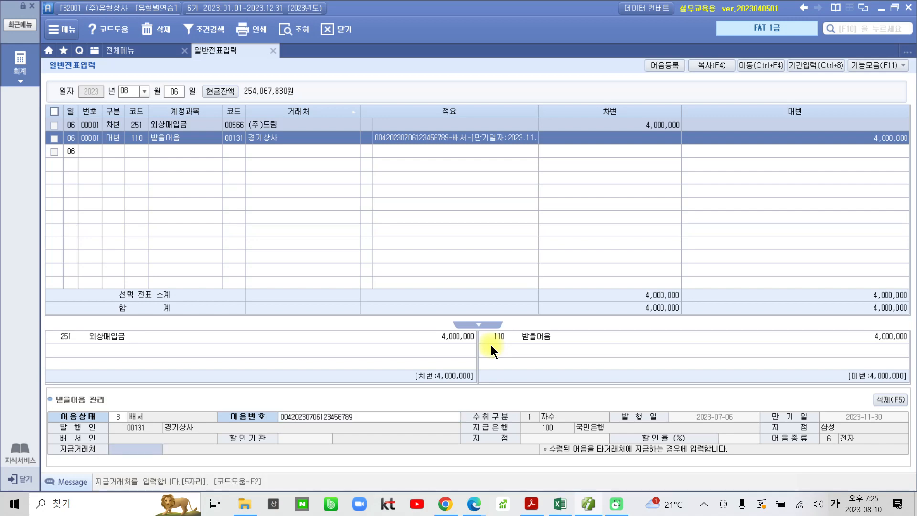
mouse_move(56, 442)
mouse_down()
mouse_move(164, 475)
mouse_move(57, 454)
mouse_up()
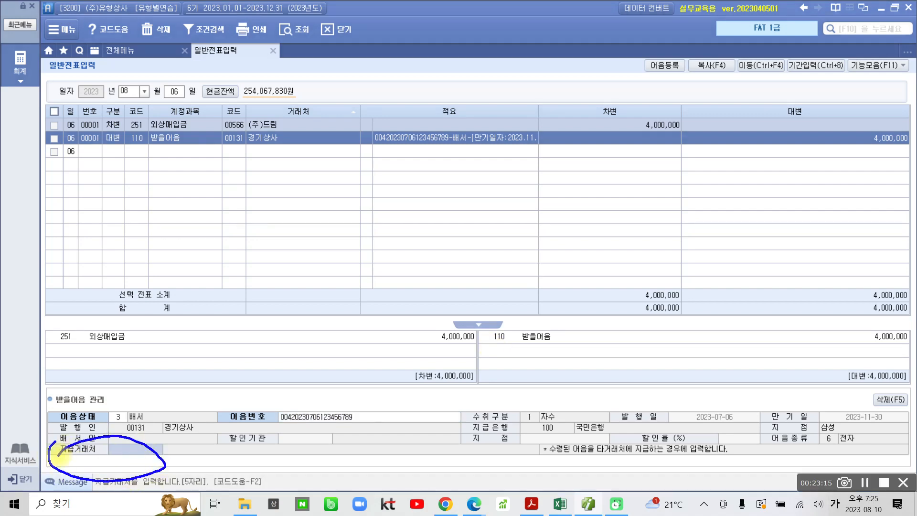
mouse_move(205, 432)
mouse_down()
mouse_move(119, 436)
mouse_move(74, 426)
mouse_move(143, 411)
mouse_move(207, 436)
mouse_up()
mouse_move(173, 474)
mouse_down()
mouse_move(128, 477)
mouse_move(147, 475)
mouse_up()
mouse_move(154, 106)
mouse_down()
mouse_move(215, 129)
mouse_move(308, 110)
mouse_move(135, 139)
mouse_up()
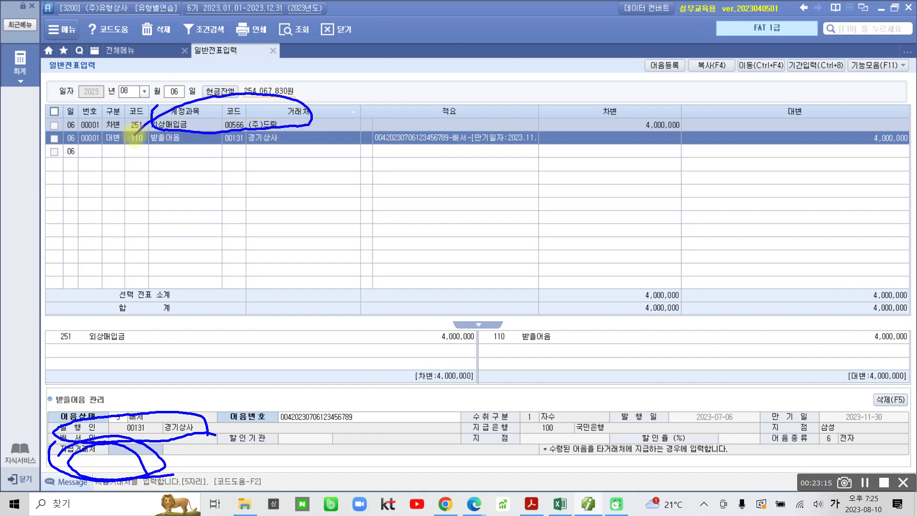
- Set the endorsed note's 지급거래처 to 00566 (주)드림 in the 받을어음 관리 details
key(Escape)
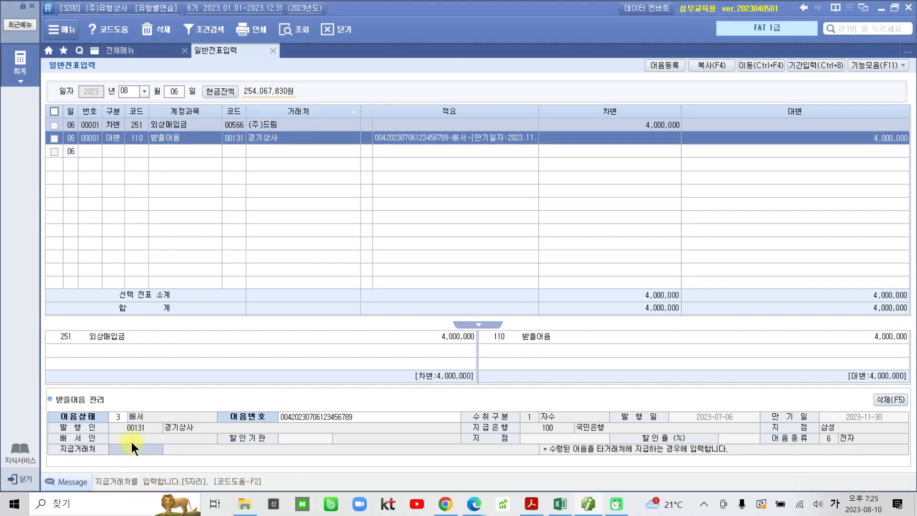
key(F2)
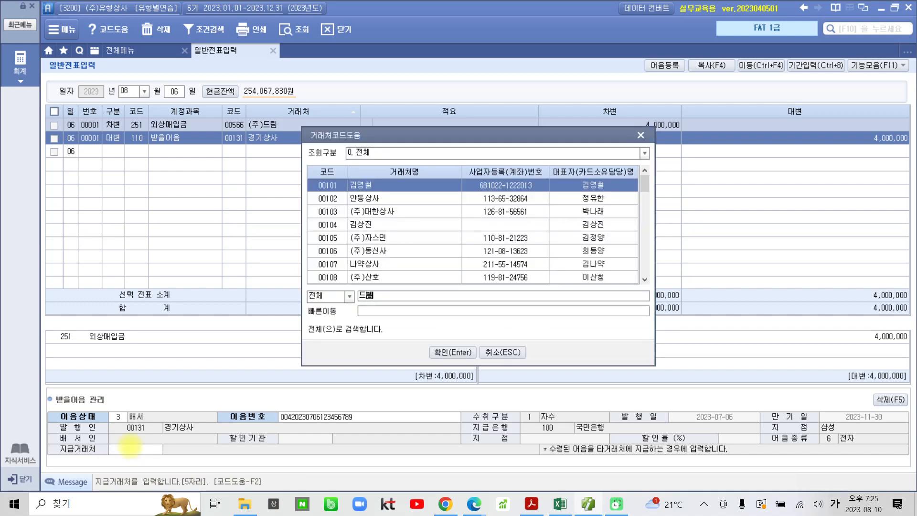
key(Return)
key(Down)
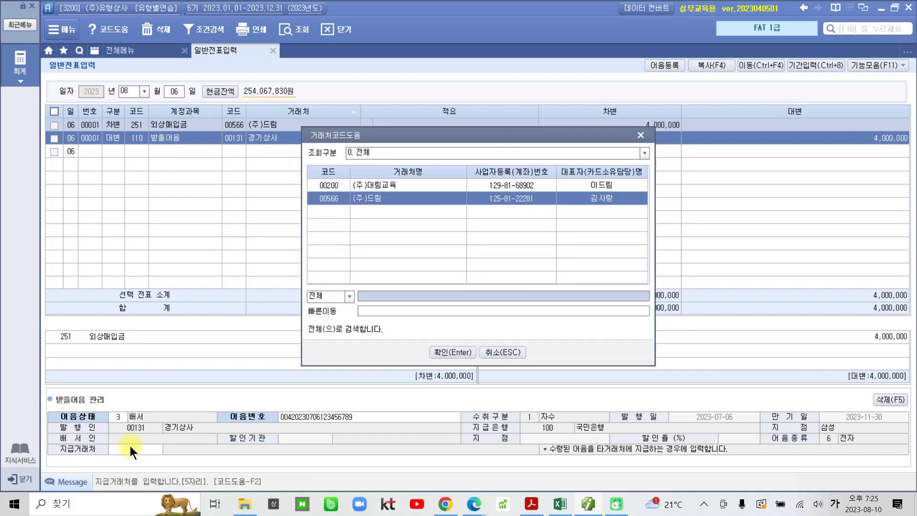
key(Return)
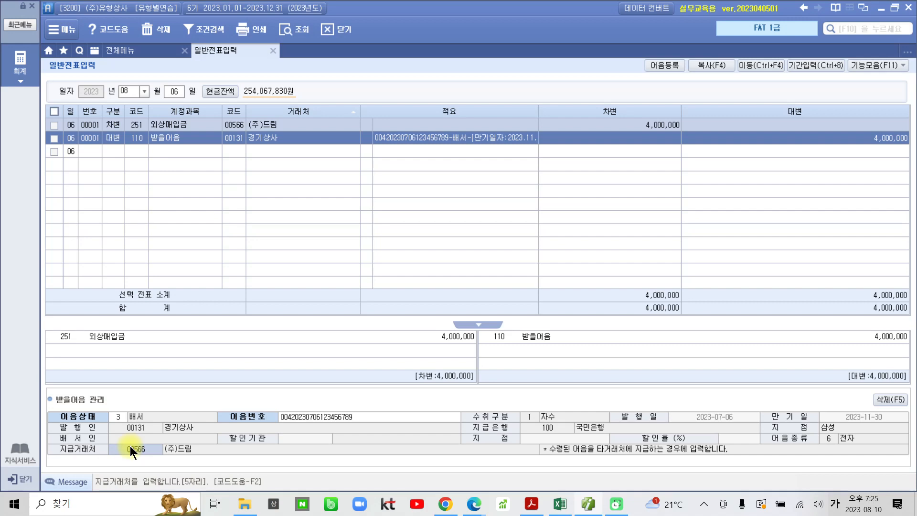
key(Return)
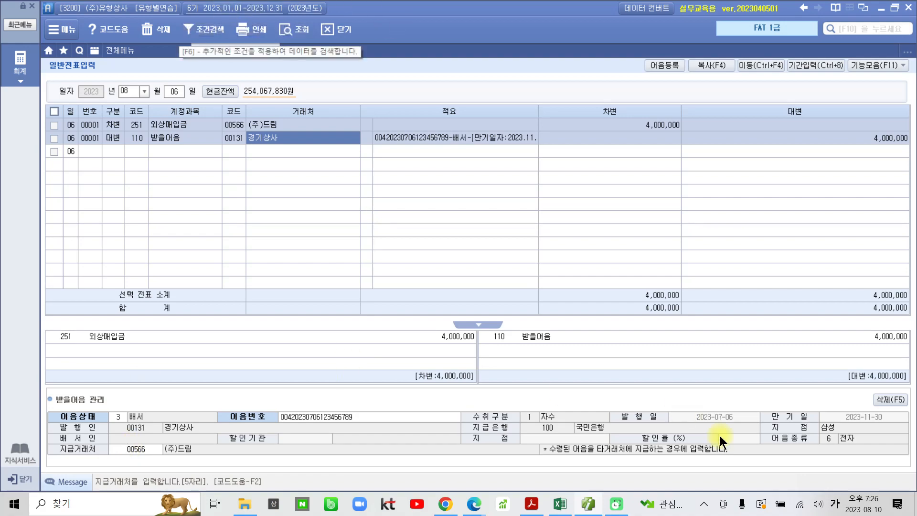
- Switch to the PDF exercise and highlight the section 2 heading 판매비와관리비 거래
click(589, 504)
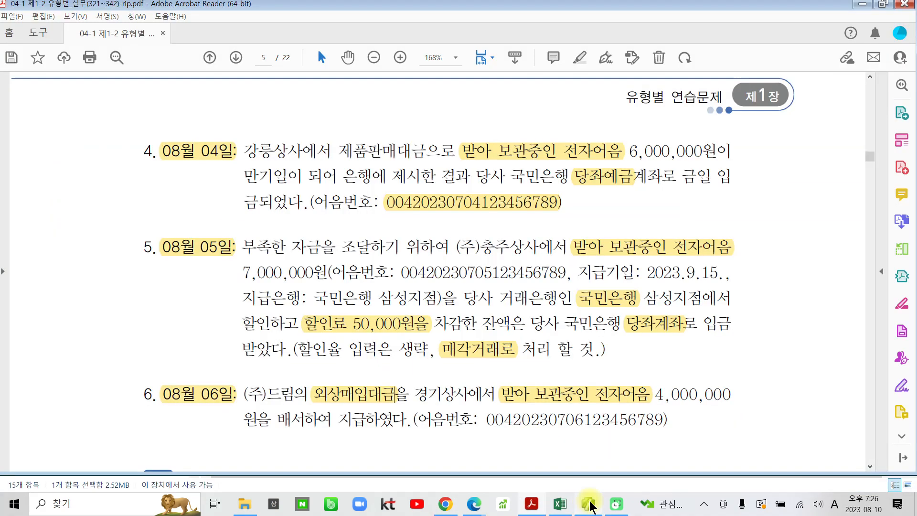
scroll(324, 286, down, 3)
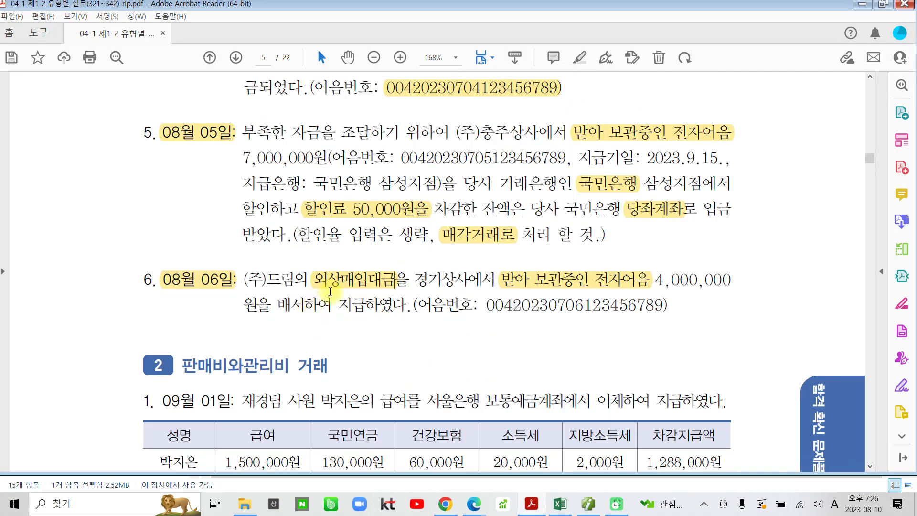
scroll(330, 291, down, 6)
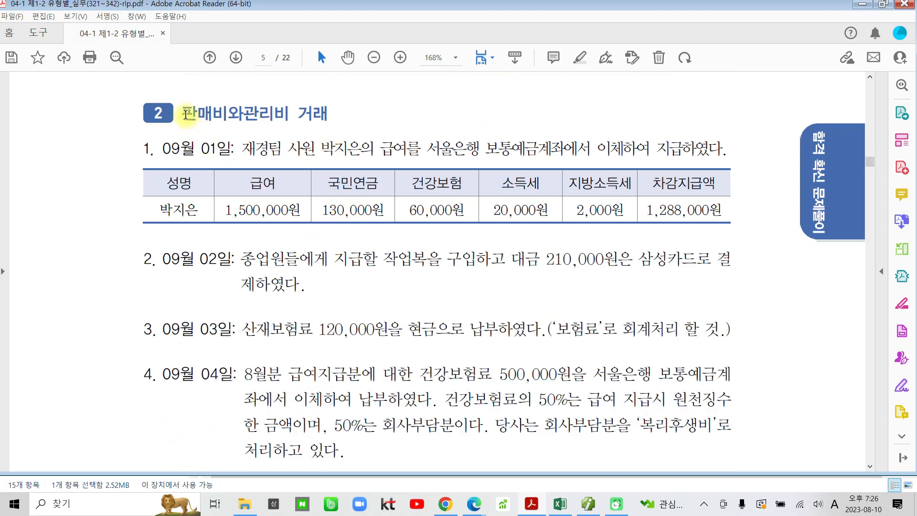
drag(185, 114, 328, 115)
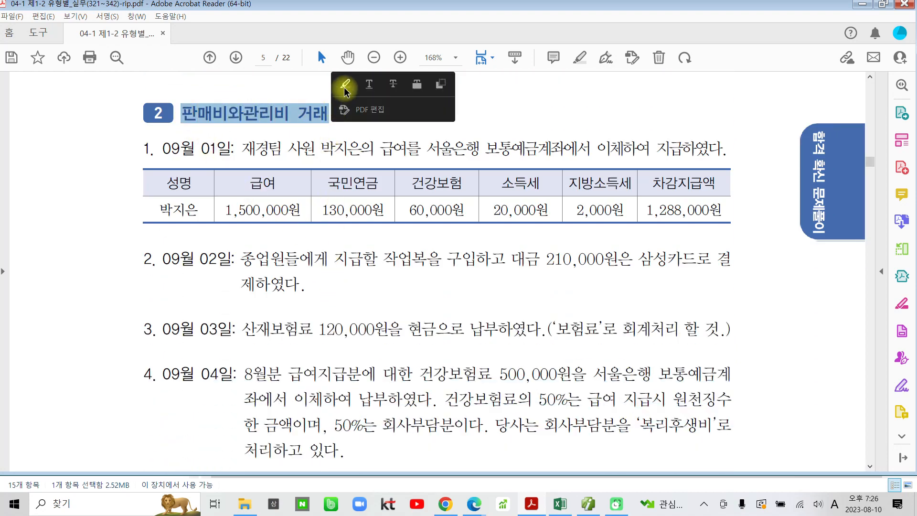
click(345, 88)
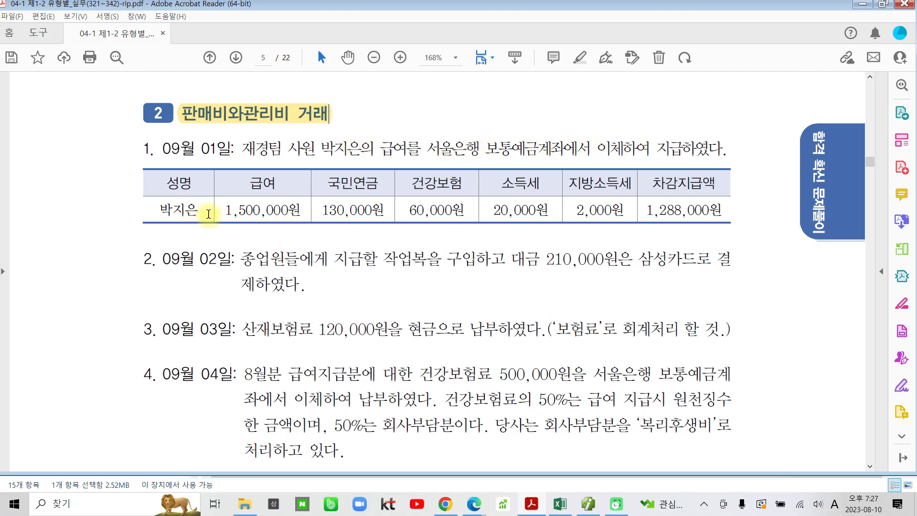
- Highlight the salary 1,500,000, the words 보통예금 and the net payment 1,288,000 in question 1 of 09월 01일
drag(225, 210, 299, 209)
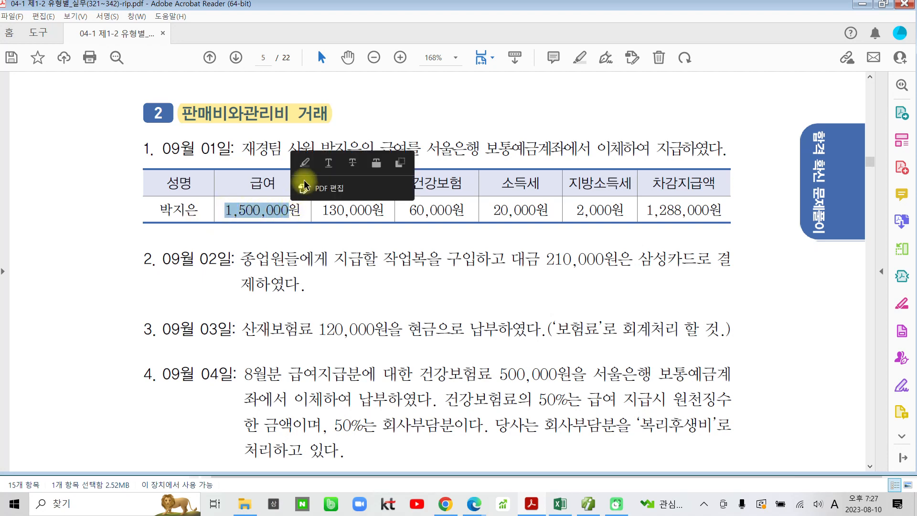
click(305, 160)
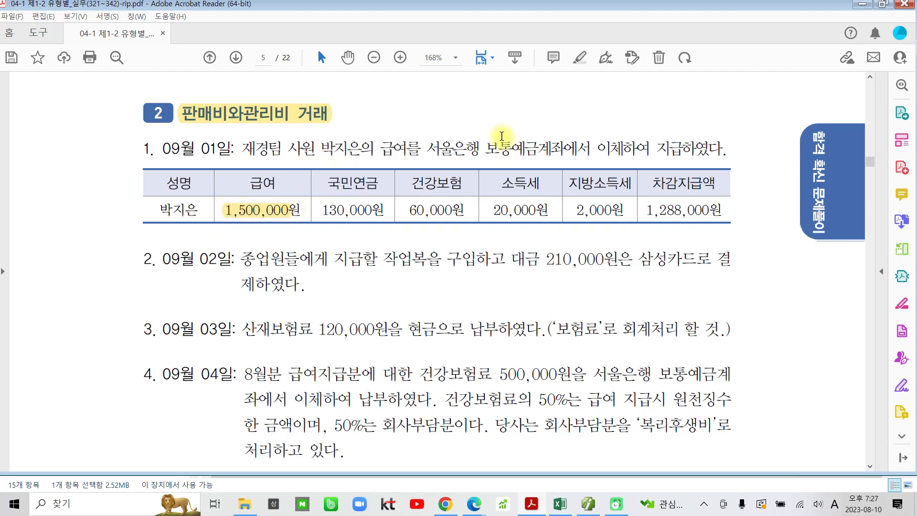
drag(485, 148, 538, 148)
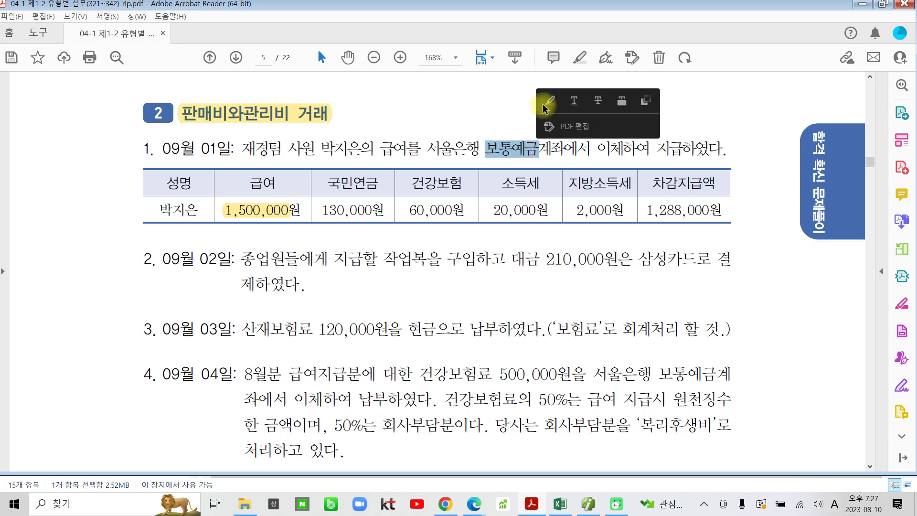
click(545, 103)
drag(645, 210, 710, 210)
click(728, 162)
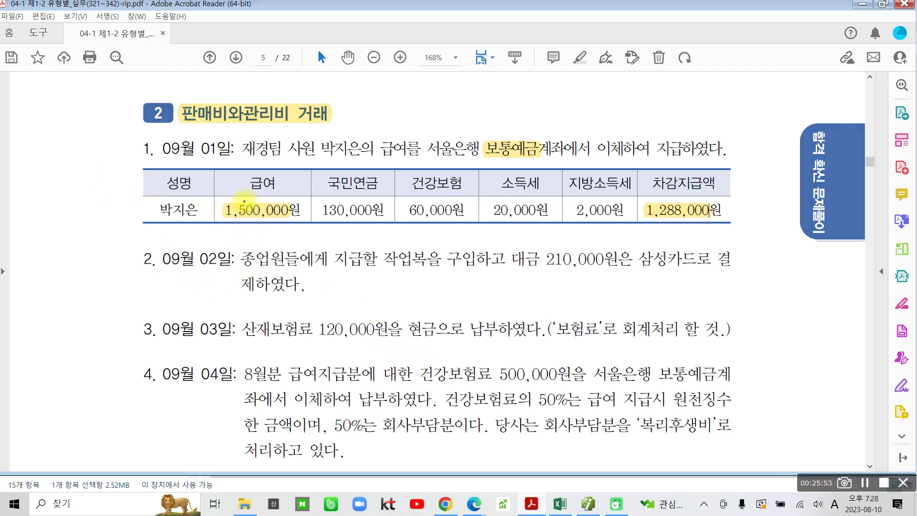
- Draw pen marks linking 급여 to its boxed 1,500,000, circling 보통예금 and boxing 1,288,000 in question 1
drag(219, 199, 291, 221)
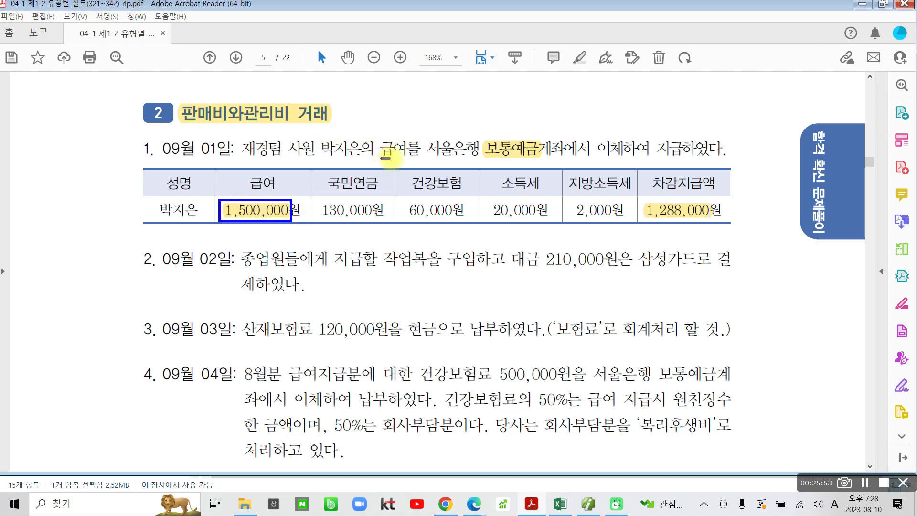
mouse_move(382, 158)
mouse_down()
mouse_move(416, 136)
mouse_move(374, 146)
mouse_move(376, 164)
mouse_move(282, 197)
mouse_move(300, 200)
mouse_up()
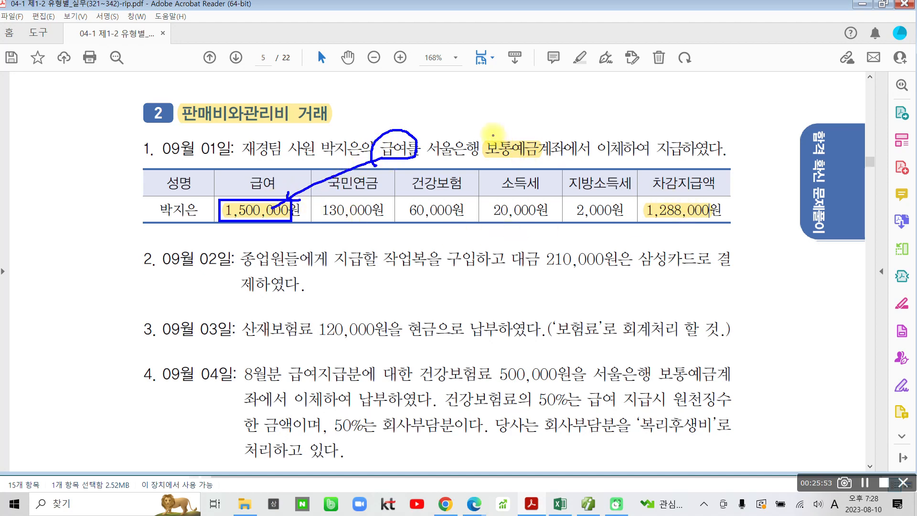
mouse_move(483, 135)
mouse_down()
mouse_move(478, 170)
mouse_move(528, 127)
mouse_move(481, 143)
mouse_up()
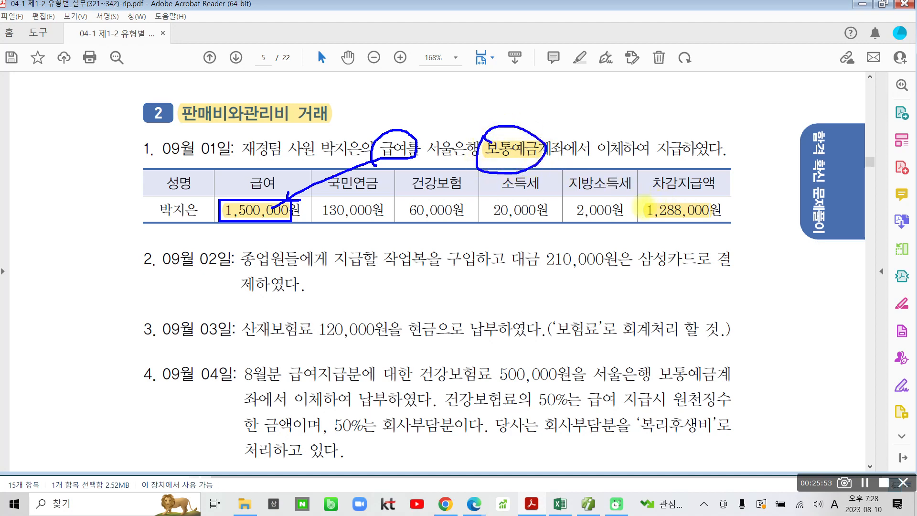
mouse_move(642, 196)
mouse_down()
mouse_move(711, 228)
mouse_move(721, 221)
mouse_up()
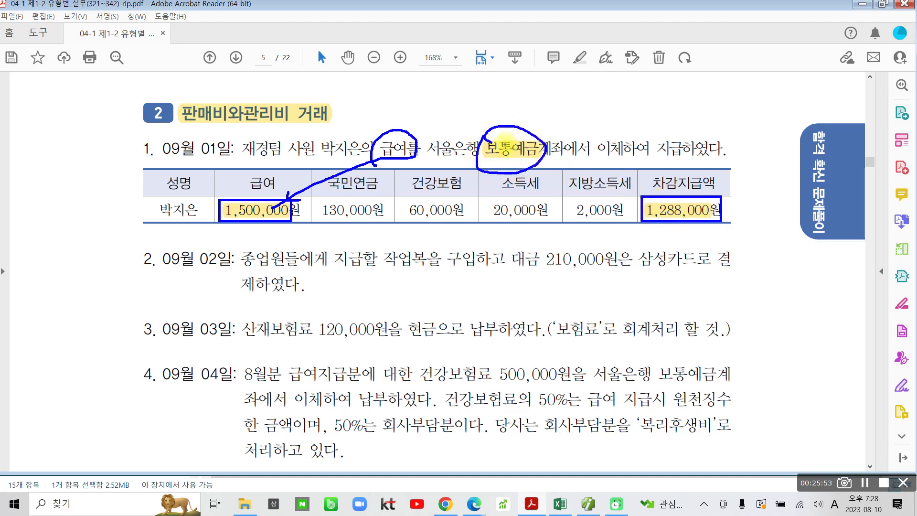
- Draw an arrow from 보통예금 in the 09월 01일 problem to the 차감지급액 amount and outline the four deduction amounts
mouse_move(552, 155)
mouse_down()
mouse_move(669, 196)
mouse_move(659, 193)
mouse_up()
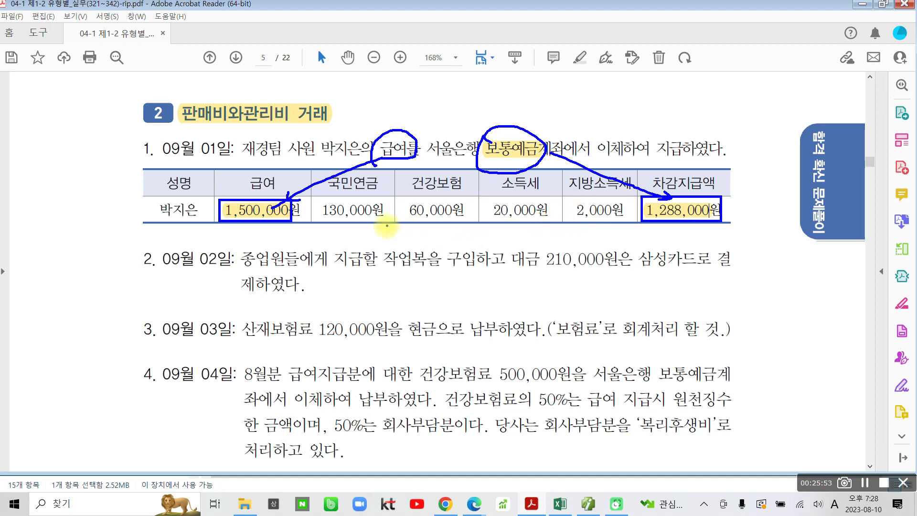
mouse_move(317, 210)
mouse_down()
mouse_move(347, 237)
mouse_move(561, 248)
mouse_move(621, 229)
mouse_move(631, 216)
mouse_up()
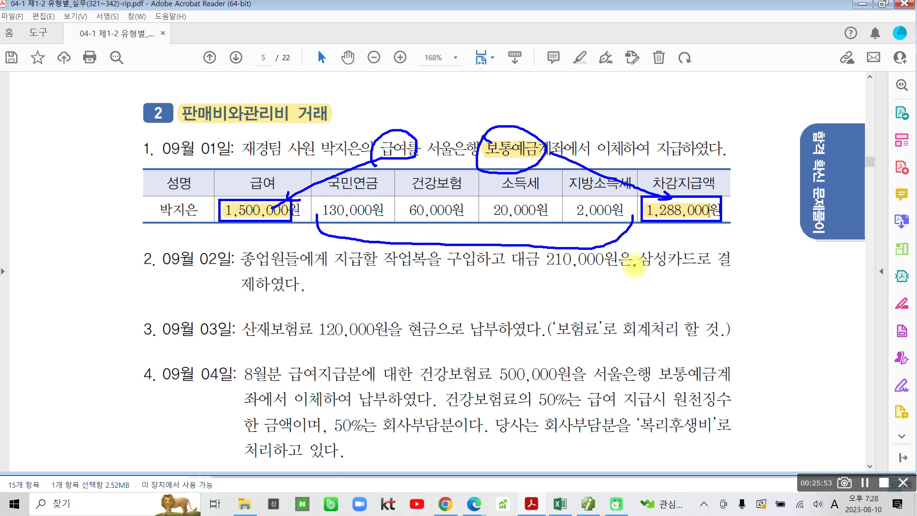
mouse_move(324, 230)
mouse_down()
mouse_move(321, 210)
mouse_move(501, 170)
mouse_move(623, 247)
mouse_up()
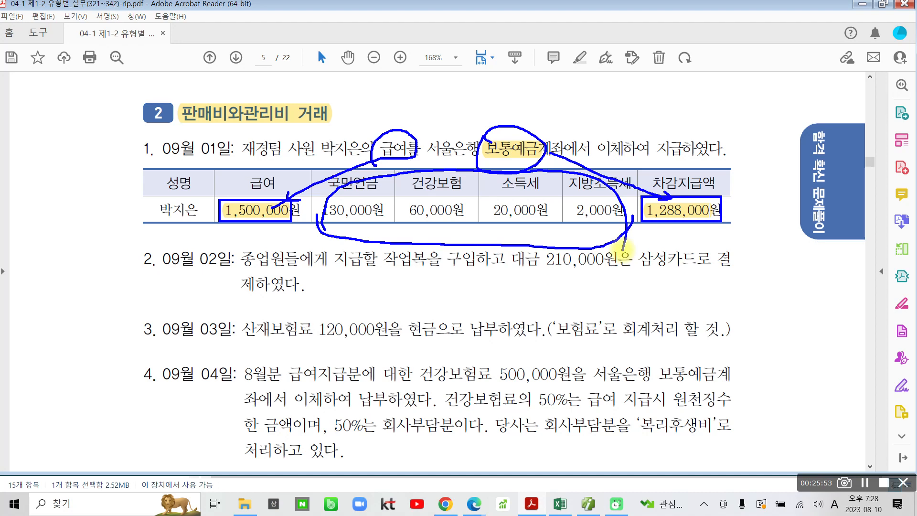
- Handwrite the account label 예수금 with a 대) mark beneath the outlined deduction amounts
mouse_move(458, 241)
mouse_down()
mouse_move(448, 269)
mouse_move(478, 236)
mouse_move(486, 270)
mouse_up()
mouse_move(497, 229)
mouse_down()
mouse_move(497, 280)
mouse_move(511, 244)
mouse_move(544, 258)
mouse_up()
drag(530, 261, 530, 288)
mouse_move(554, 225)
mouse_down()
mouse_move(554, 247)
mouse_move(593, 237)
mouse_move(575, 271)
mouse_move(589, 271)
mouse_up()
drag(368, 255, 382, 279)
mouse_move(394, 245)
mouse_down()
mouse_move(394, 291)
mouse_move(403, 267)
mouse_move(406, 310)
mouse_up()
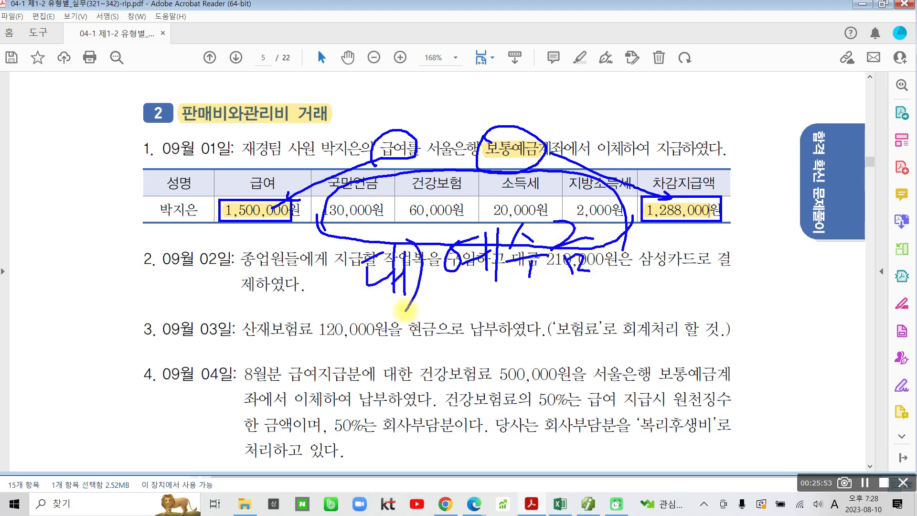
- Handwrite 차) beside 급여 and 대) above 보통예금, and clear all the markings from the page
mouse_move(313, 99)
mouse_down()
mouse_move(338, 122)
mouse_move(319, 162)
mouse_up()
drag(337, 143, 362, 162)
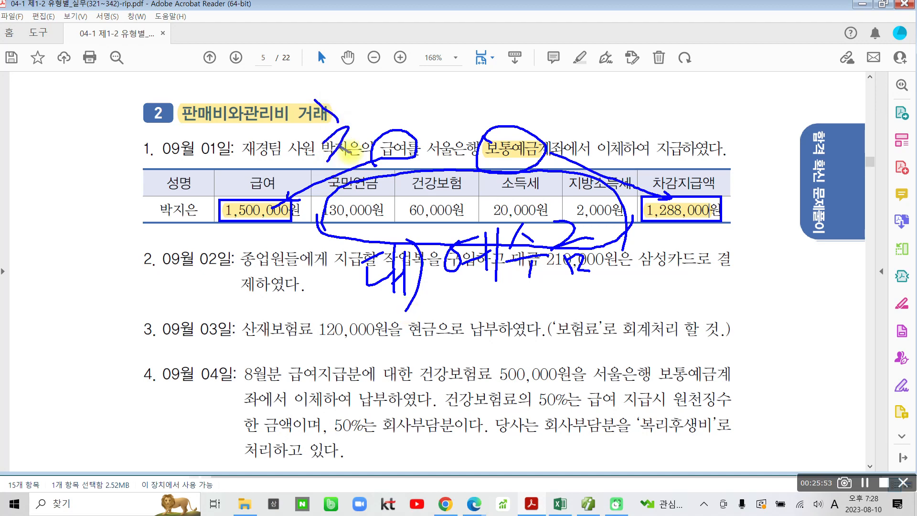
mouse_move(353, 90)
mouse_down()
mouse_move(364, 160)
mouse_move(378, 126)
mouse_up()
mouse_move(361, 88)
mouse_down()
mouse_move(377, 123)
mouse_move(376, 163)
mouse_up()
drag(497, 92, 513, 123)
mouse_move(514, 106)
mouse_down()
mouse_move(523, 106)
mouse_move(529, 126)
mouse_up()
drag(538, 74, 533, 143)
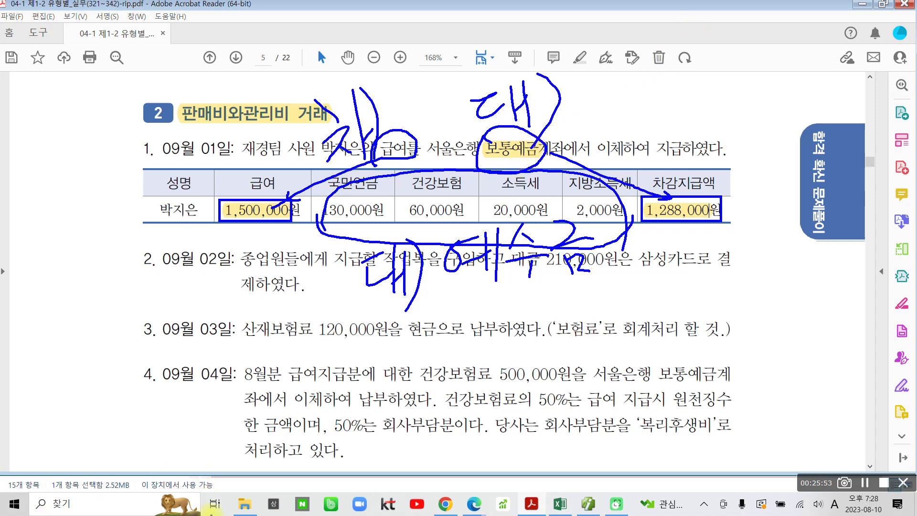
key(Escape)
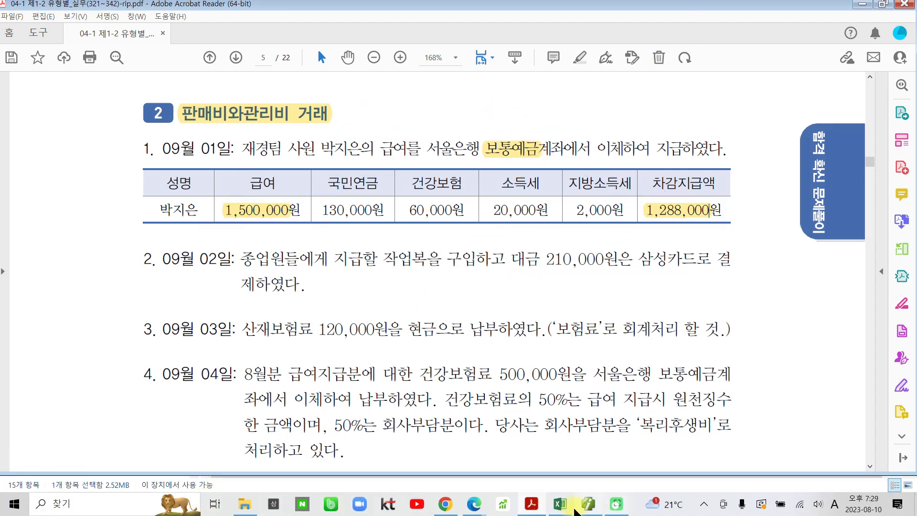
- Switch to the Smart A accounting program and load the general vouchers (일반전표입력) for month 09, day 1
click(589, 504)
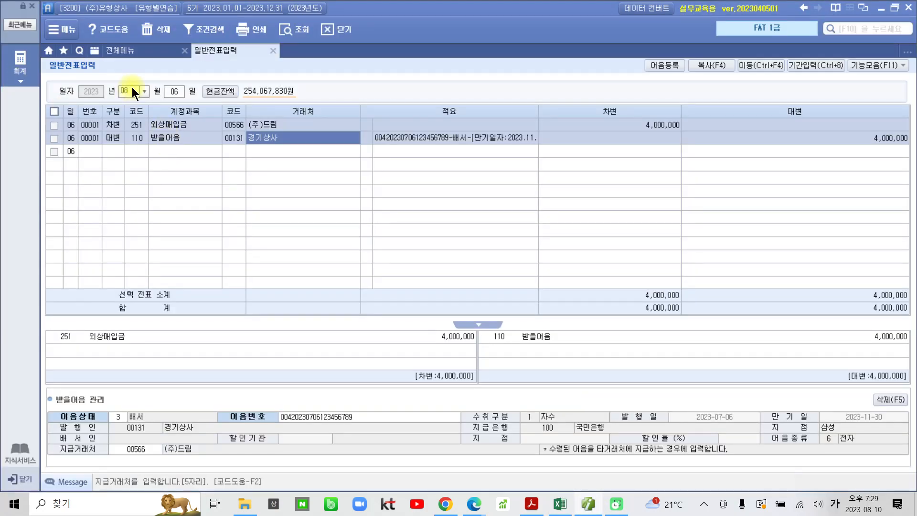
click(148, 90)
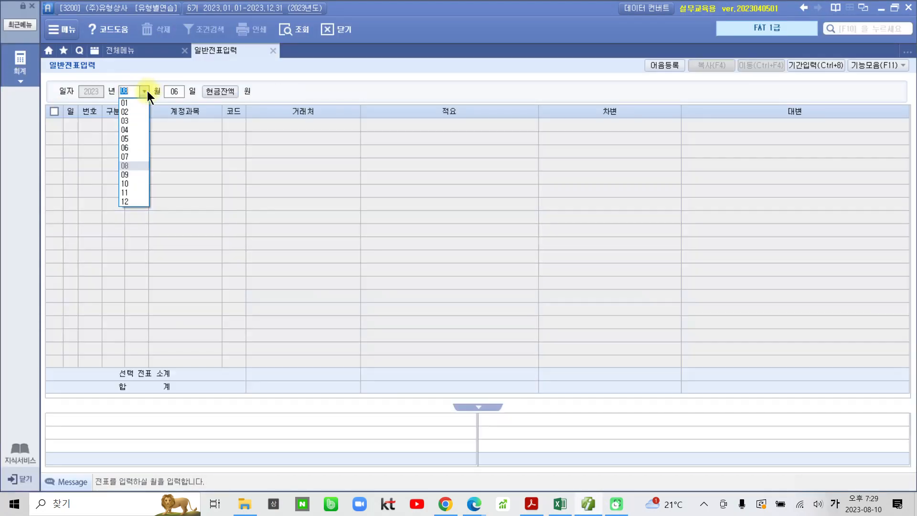
click(142, 175)
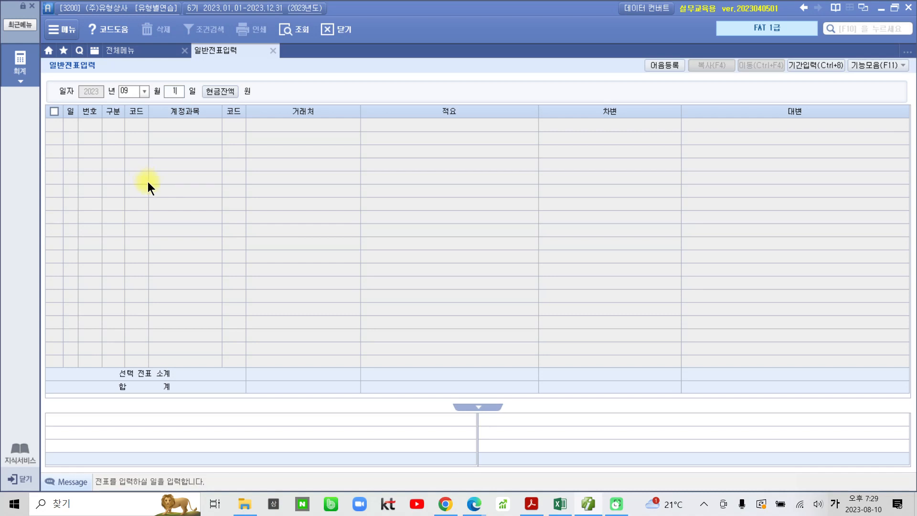
text(1)
key(Return)
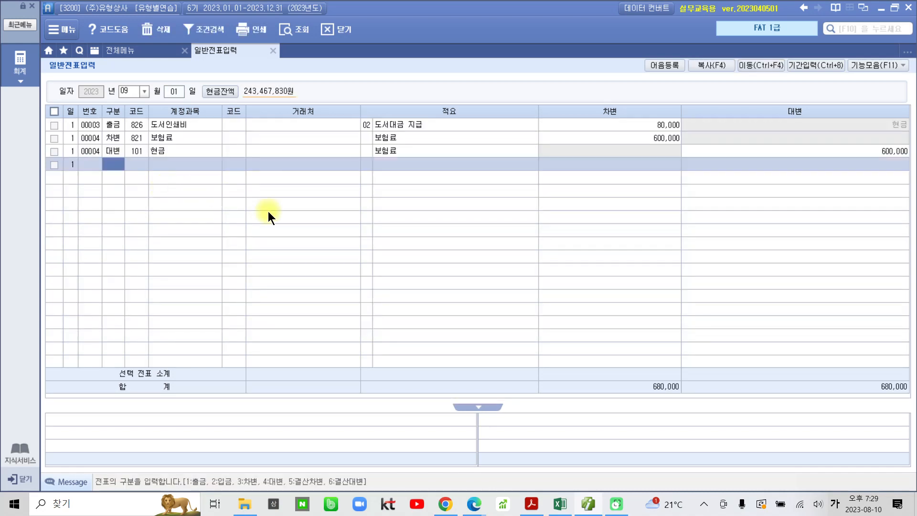
- Add a debit (차변) line for account 801 급여 with an amount of 1,500,000, leaving the counterparty and description blank
text(3)
key(Return)
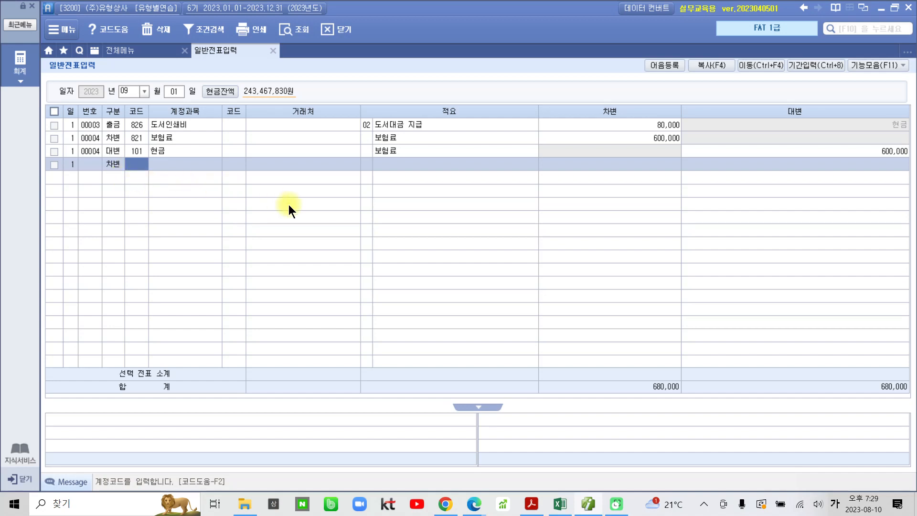
text(801)
key(Return)
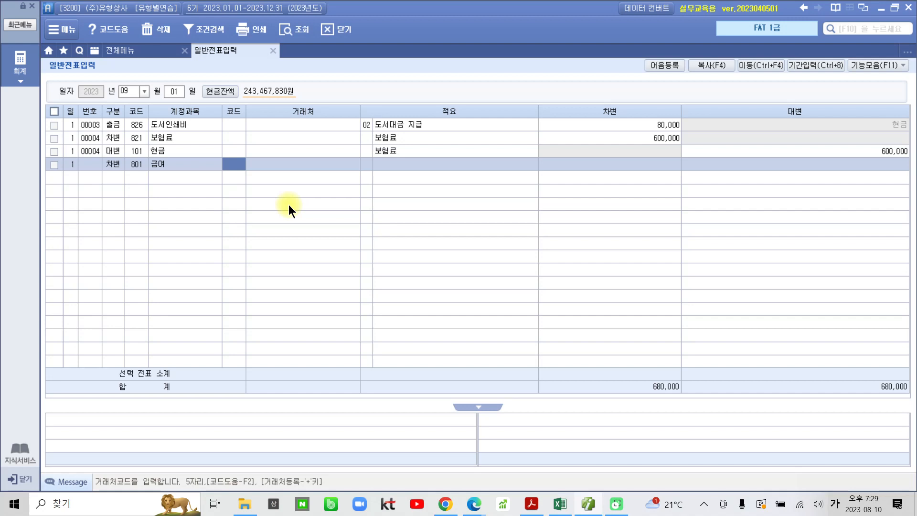
key(Return)
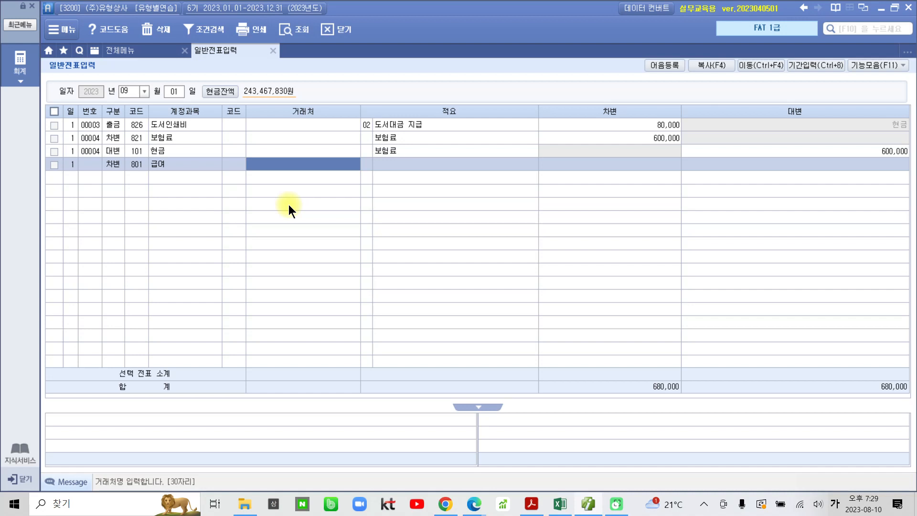
key(Return)
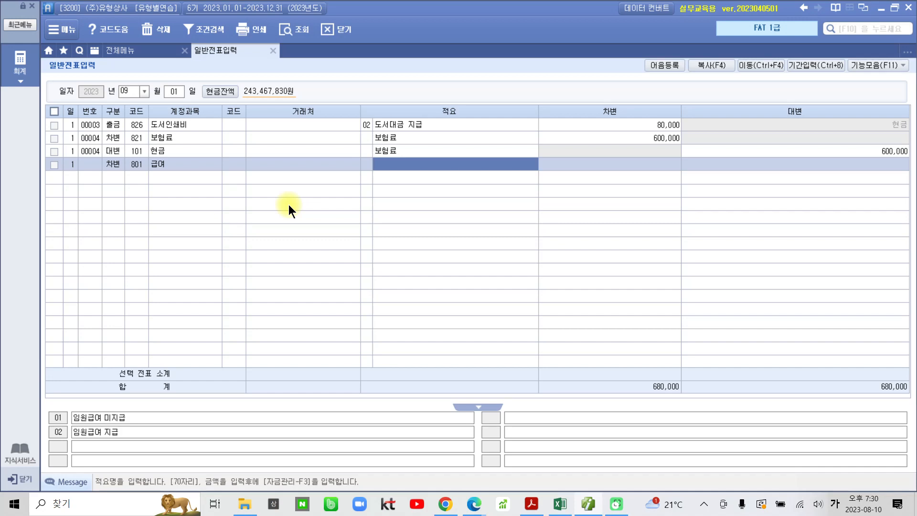
key(Return)
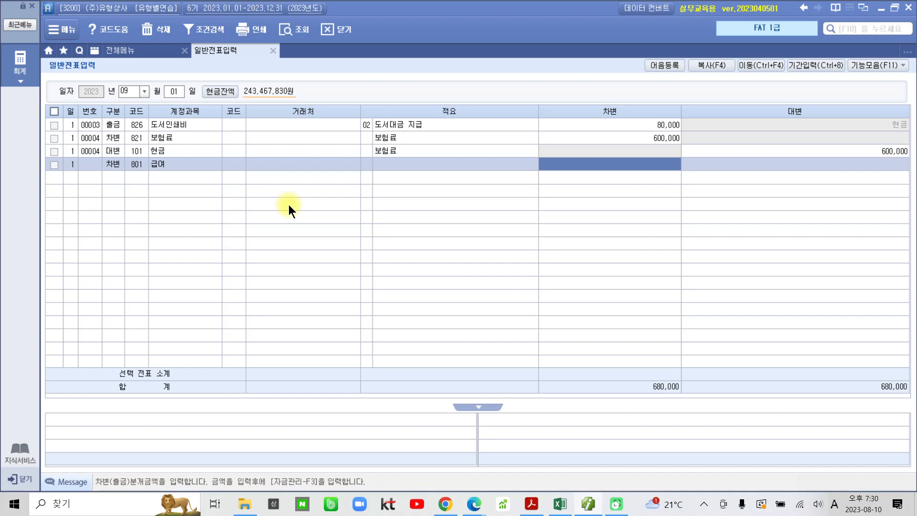
text(1)
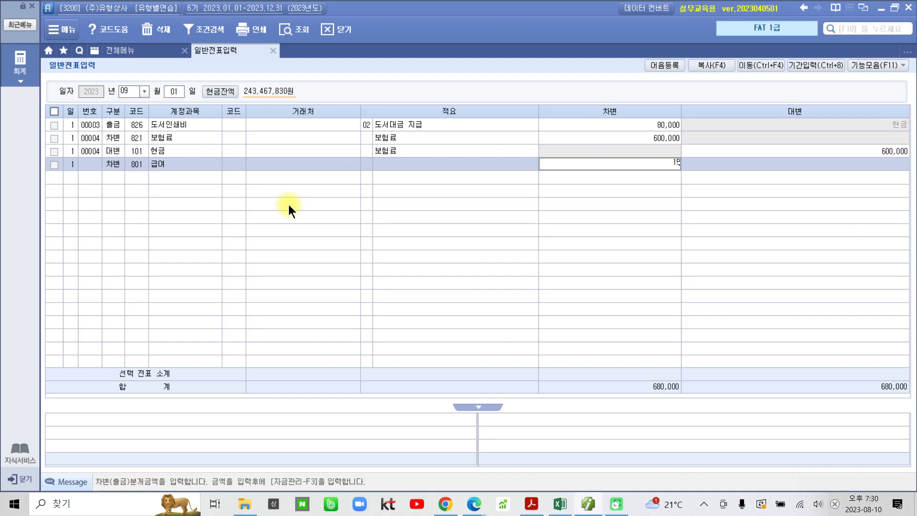
text(,500,000)
key(Return)
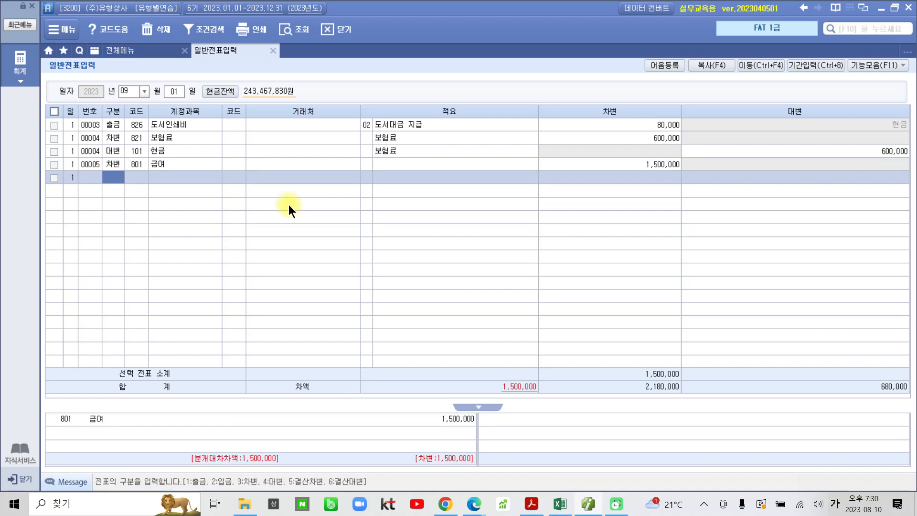
- Add a credit (대변) line for account 103 보통예금 with counterparty 서울은행(보통) and an amount of 1,288,000
text(4)
key(Return)
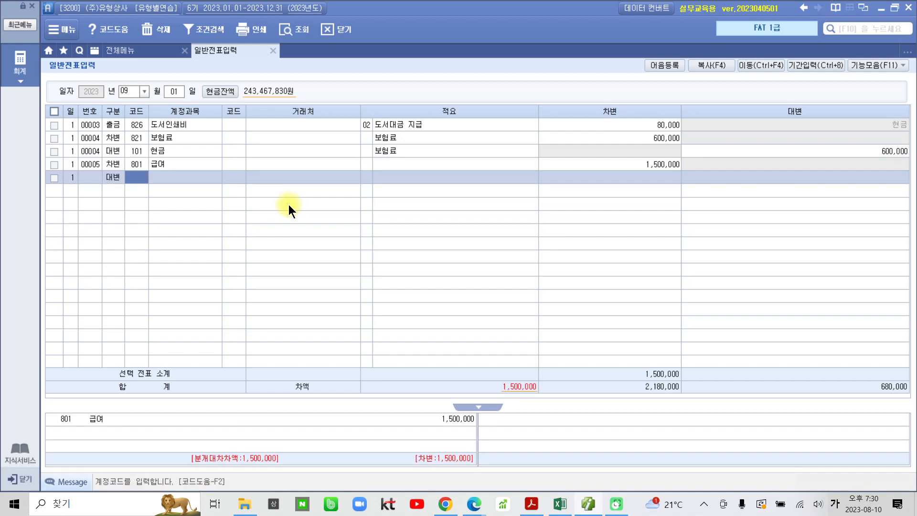
text(103)
key(Return)
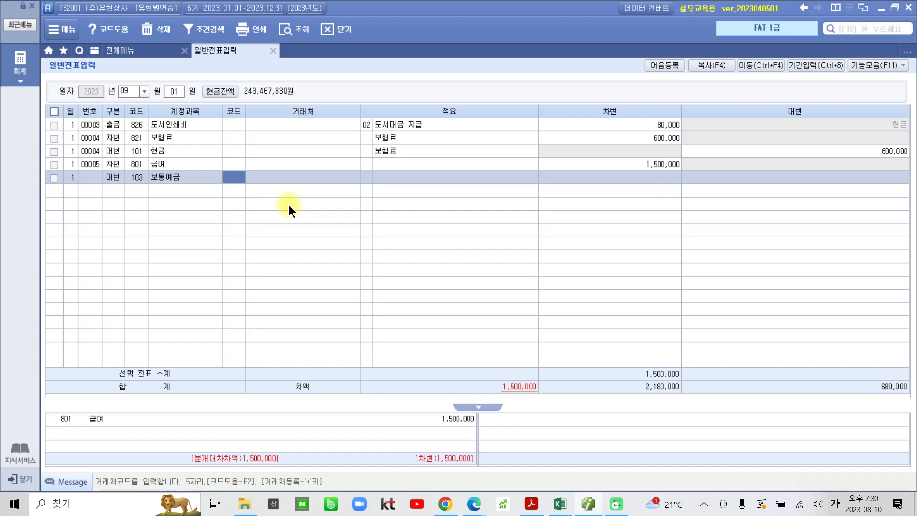
text(서울)
key(Return)
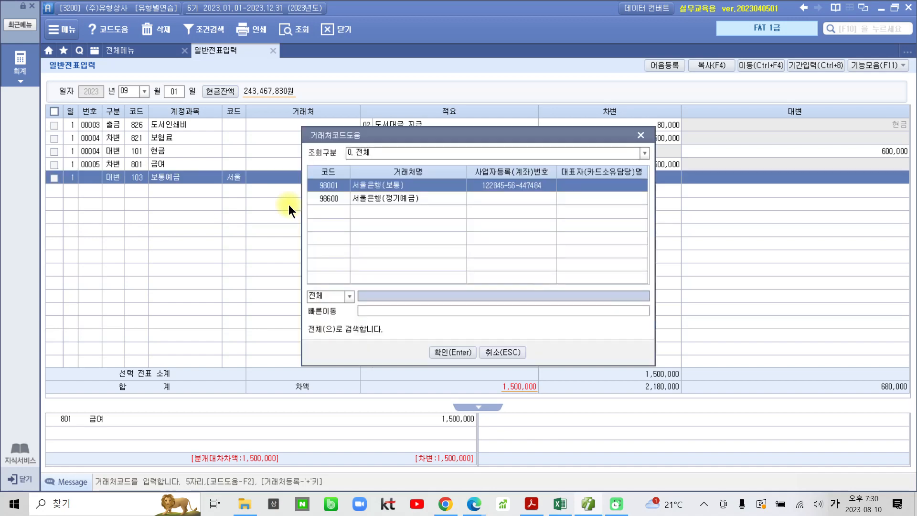
key(Return)
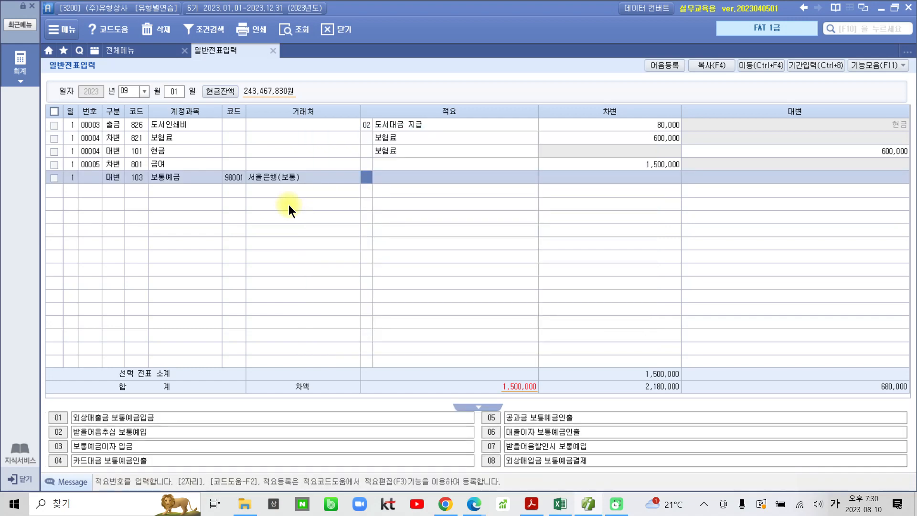
key(Return)
key(Return)
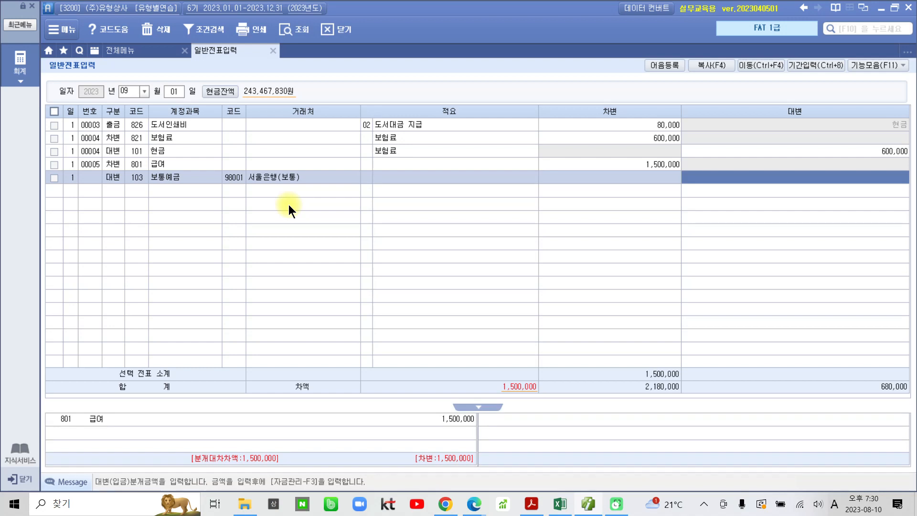
text(1,288,)
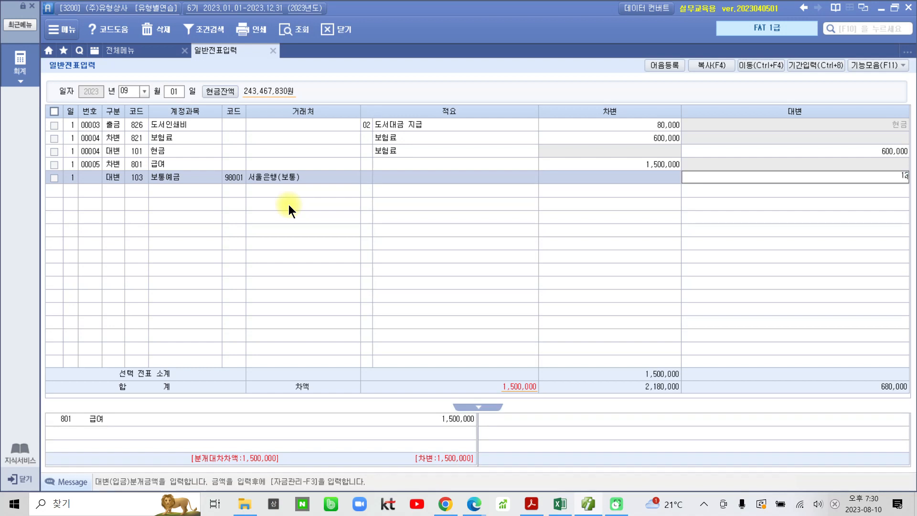
text(000)
key(Return)
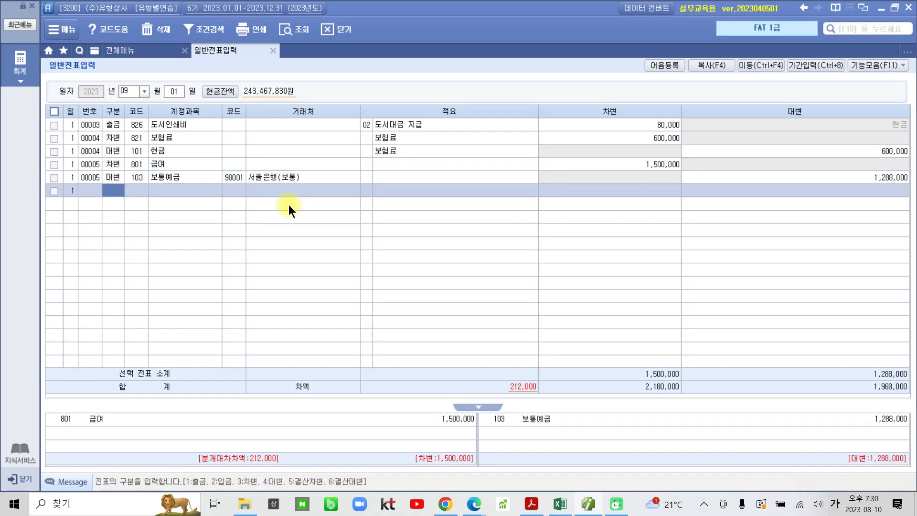
- Add a credit (대변) line for account 254 예수금 with an amount of 212,000 to cover the remaining difference
mouse_move(525, 408)
mouse_down()
mouse_move(553, 385)
mouse_move(539, 409)
mouse_up()
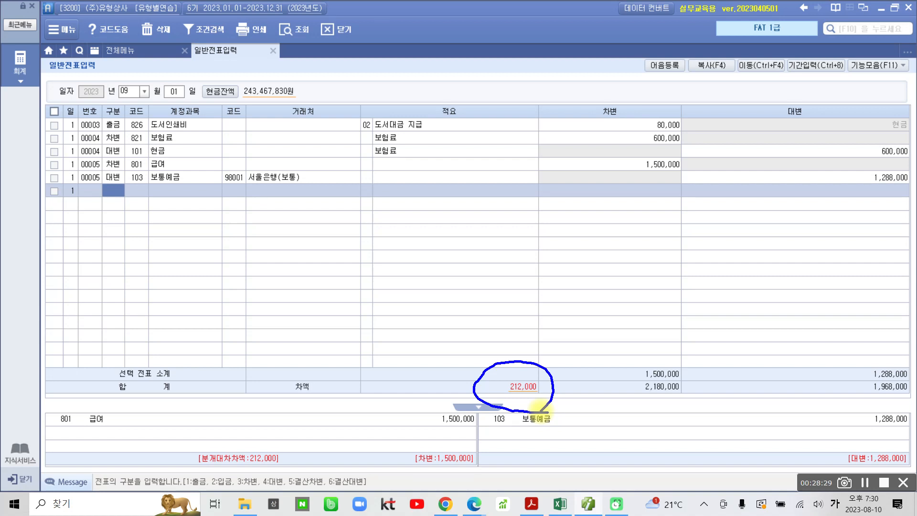
key(Escape)
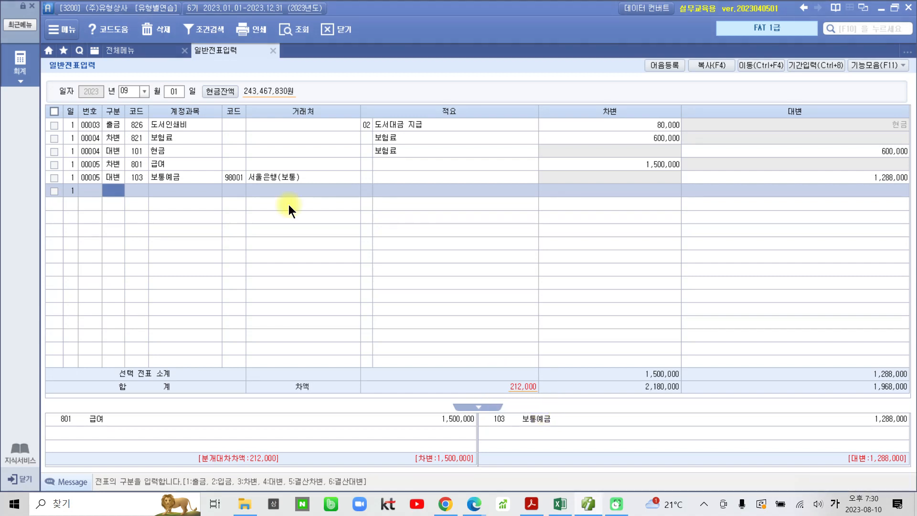
text(4)
key(Return)
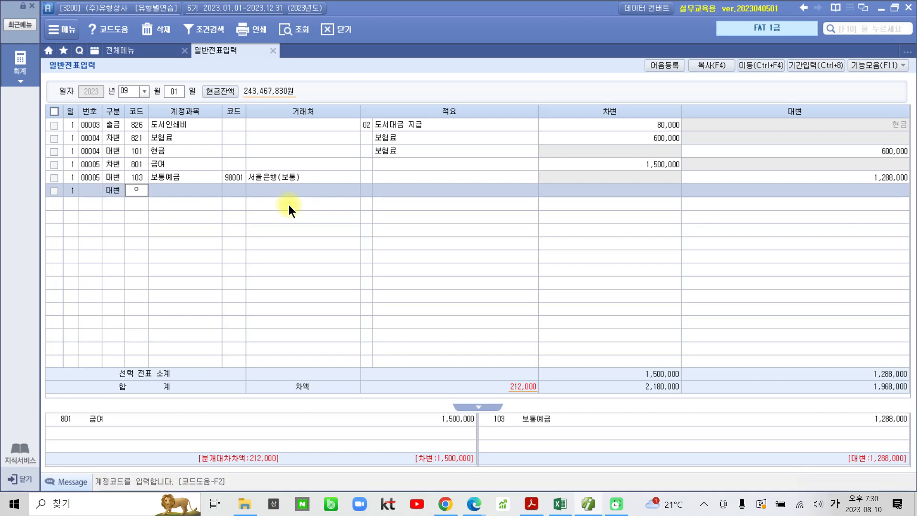
text(예수)
key(Return)
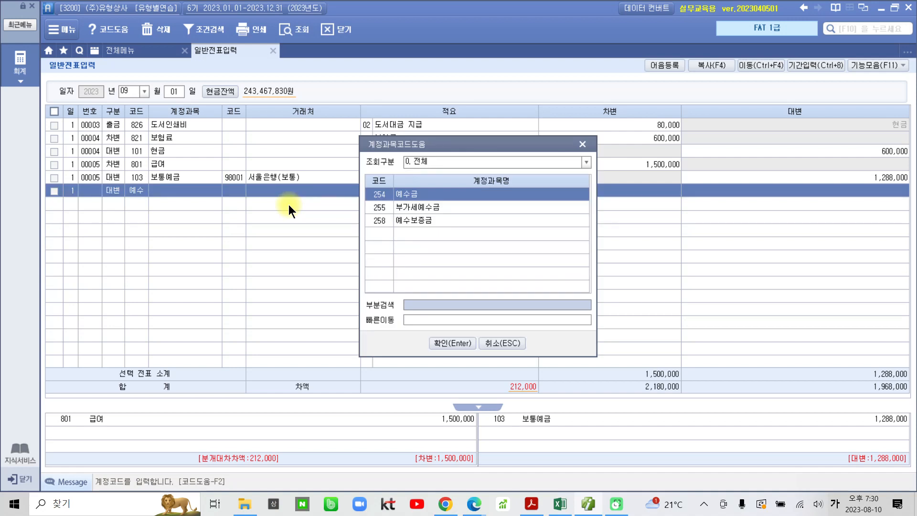
key(Return)
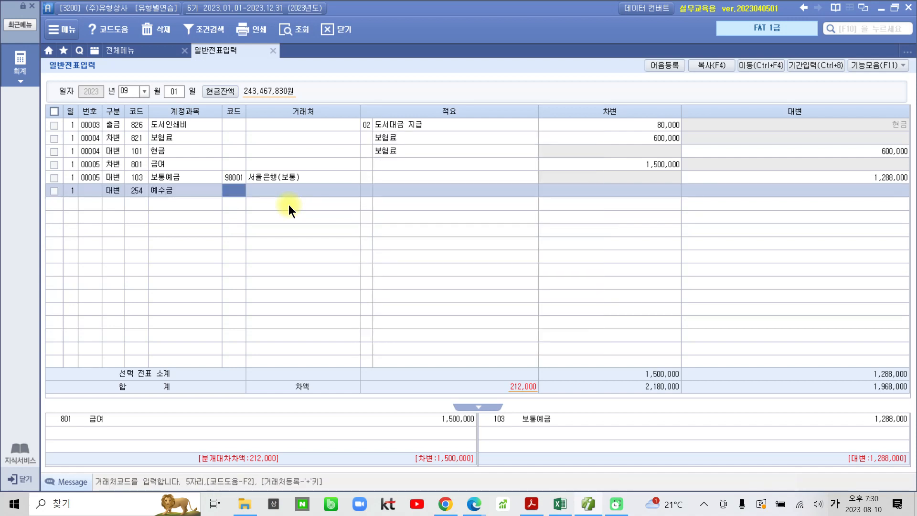
key(Return)
key(Return)
key(Return)
key(Return)
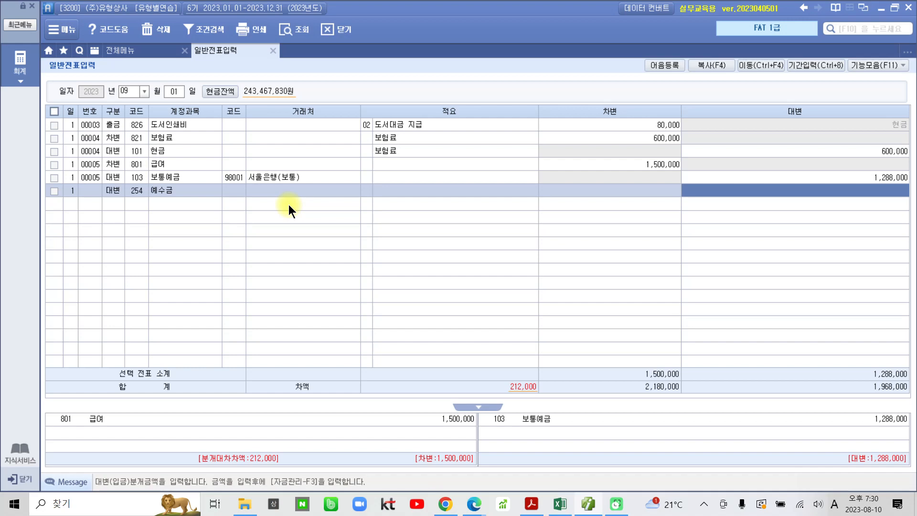
text(212)
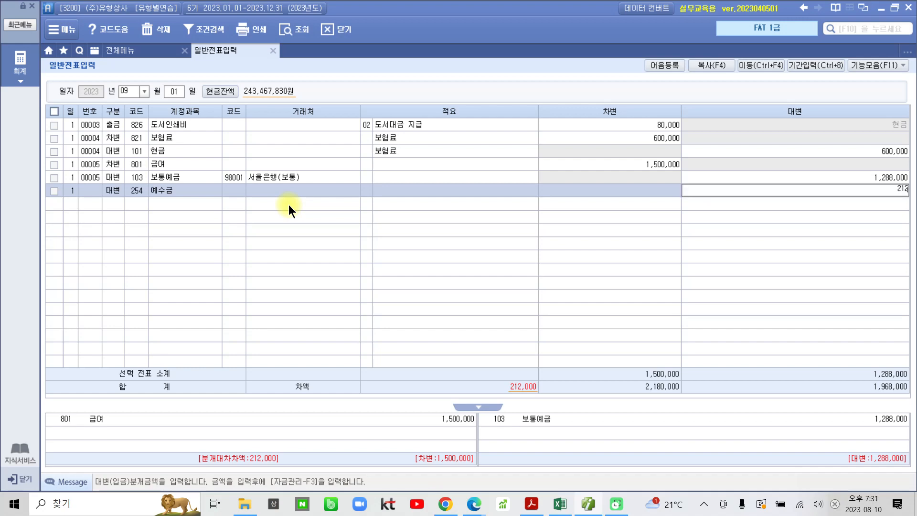
text(,000)
key(Return)
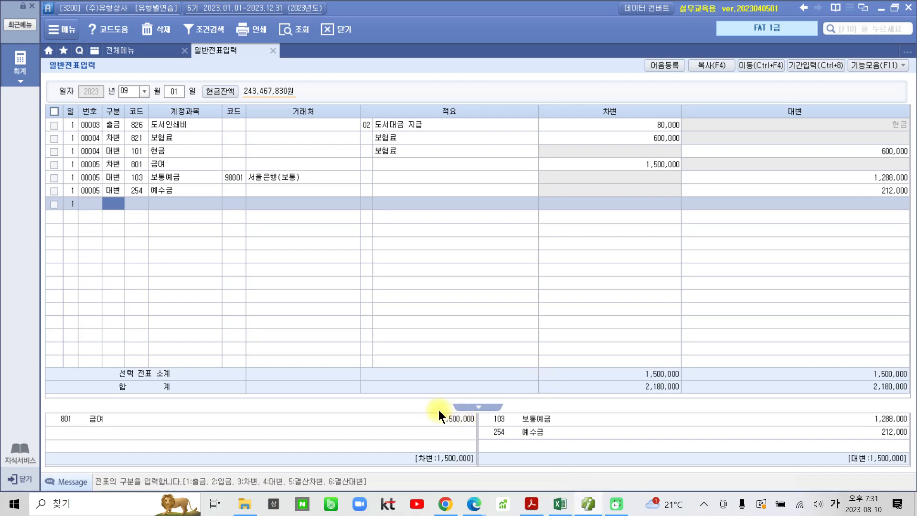
- Switch to the PDF in Acrobat Reader and highlight the 삼성카드로 결 payment wording in the 2 September transaction
click(168, 92)
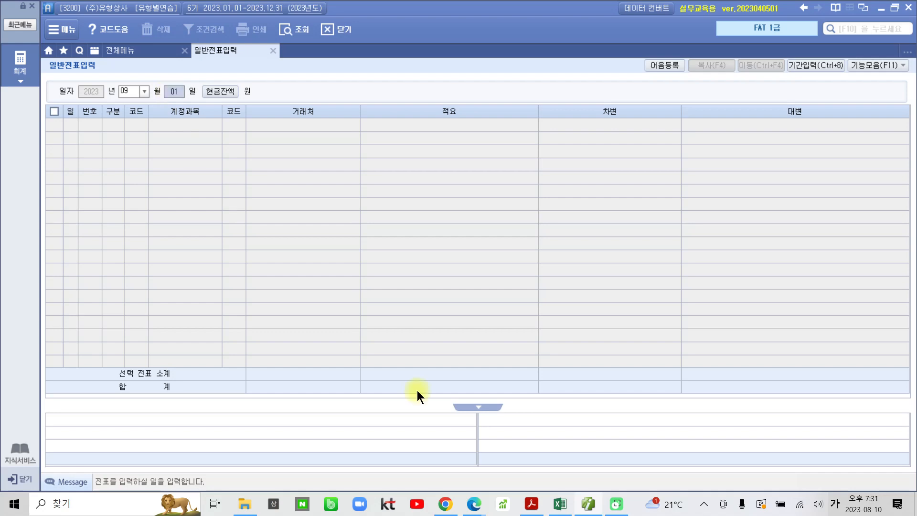
click(531, 504)
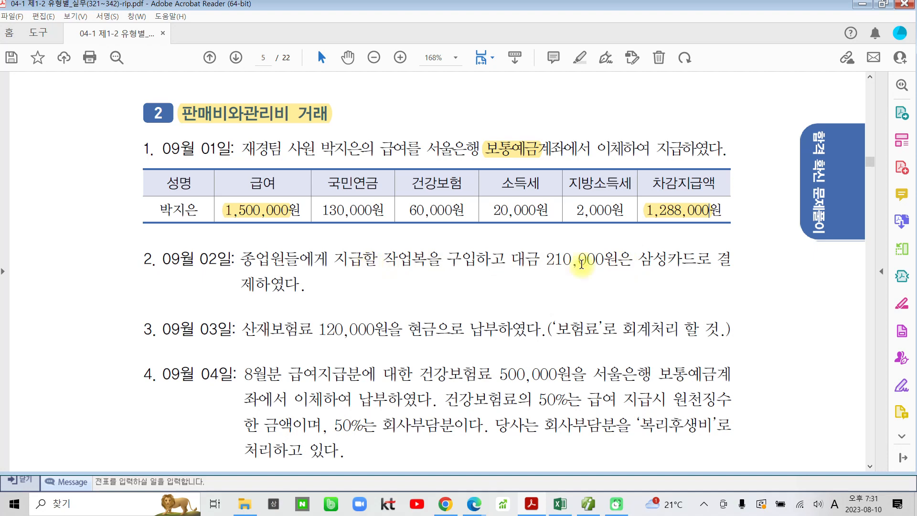
drag(637, 260, 737, 260)
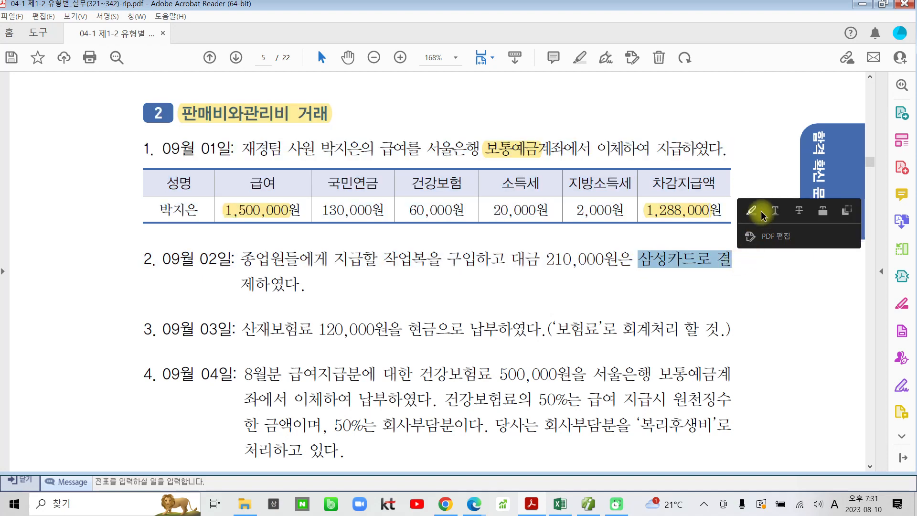
click(756, 212)
mouse_move(786, 423)
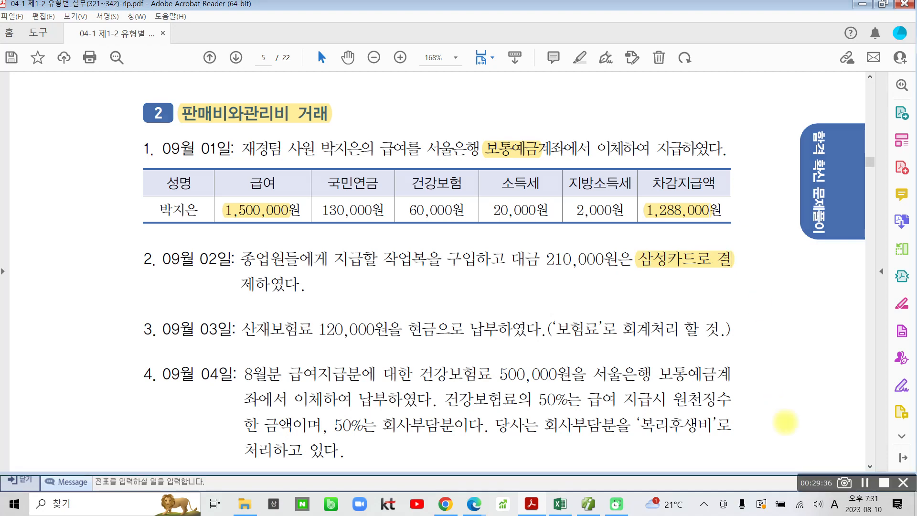
double_click(659, 304)
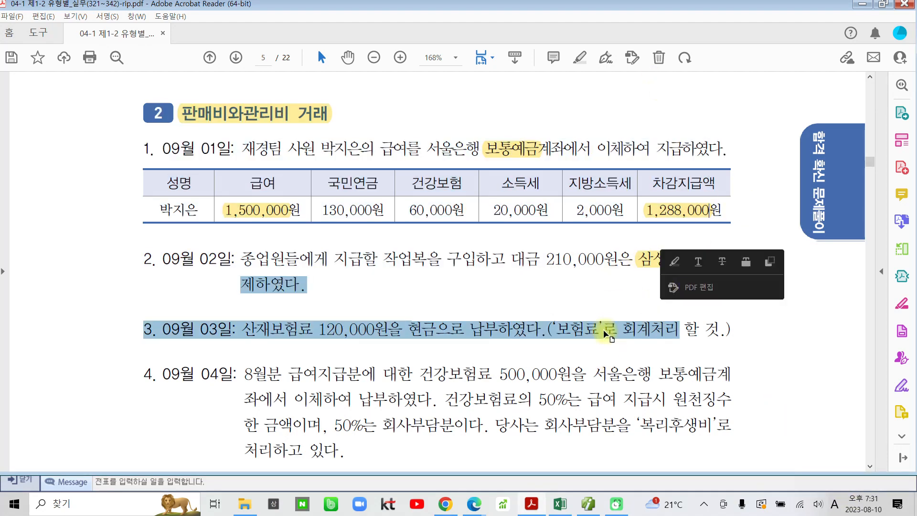
click(627, 283)
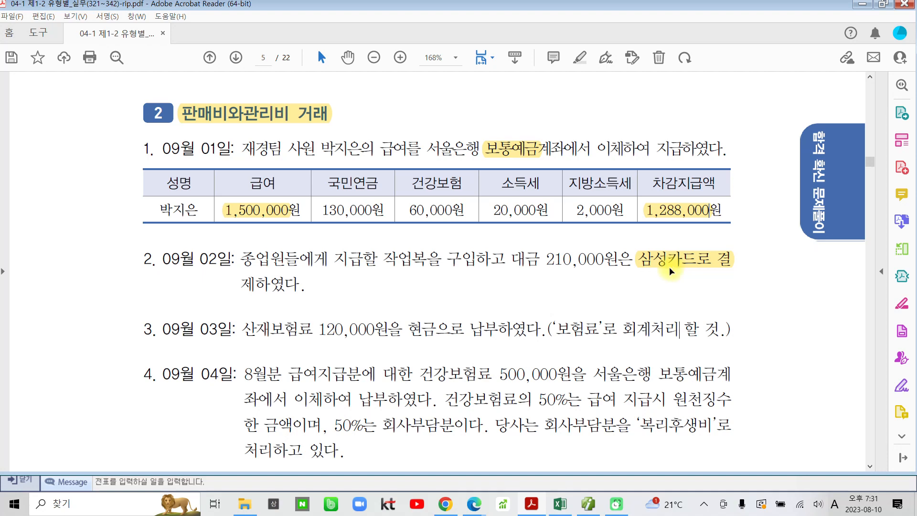
- Mark up the 2 September transaction by hand with 차) 복리후생비 and 대), underline 210,000, and clear the ink
drag(633, 280, 658, 280)
mouse_move(631, 285)
mouse_down()
mouse_move(658, 306)
mouse_move(669, 288)
mouse_up()
drag(662, 278, 670, 317)
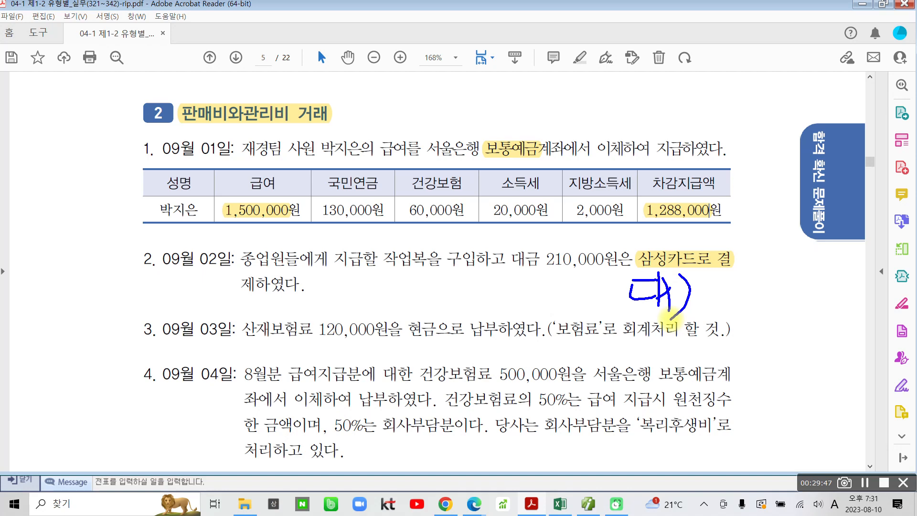
drag(545, 276, 601, 279)
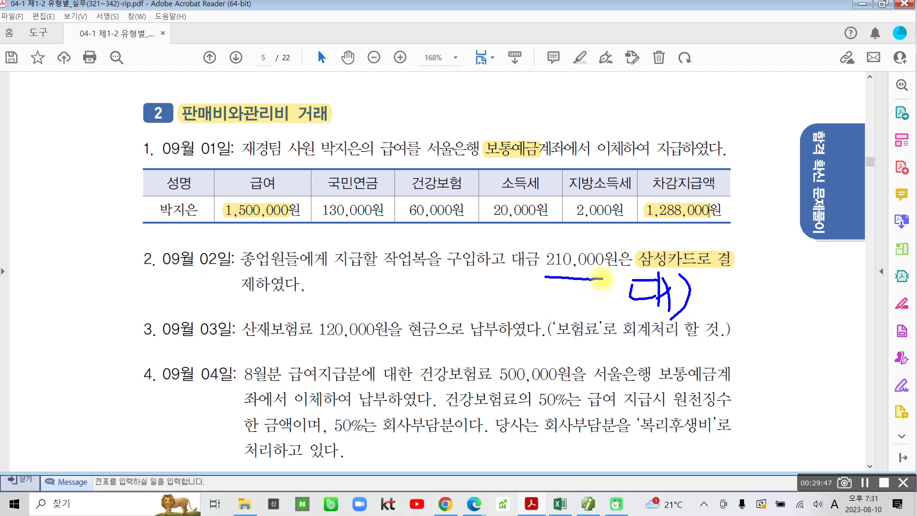
mouse_move(396, 275)
mouse_down()
mouse_move(482, 258)
mouse_move(368, 247)
mouse_up()
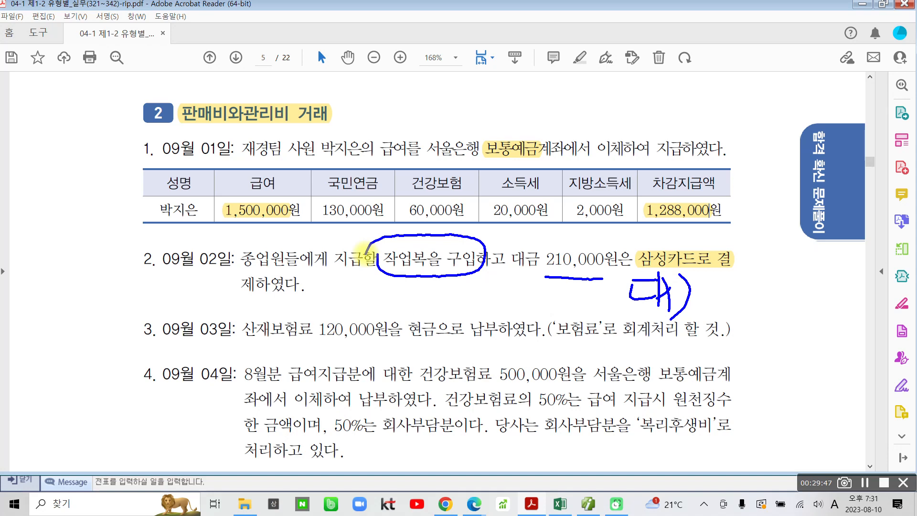
mouse_move(179, 93)
mouse_down()
mouse_move(175, 131)
mouse_move(286, 101)
mouse_move(165, 110)
mouse_up()
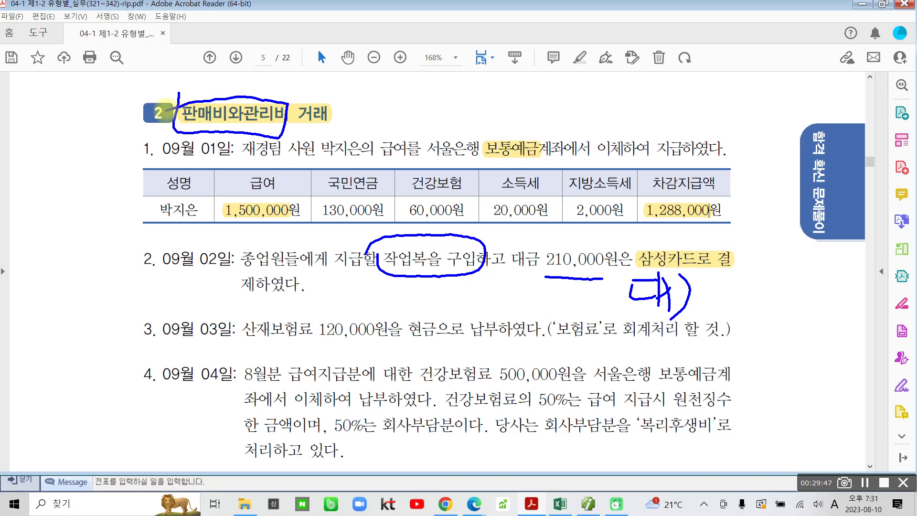
drag(324, 265, 333, 289)
mouse_move(340, 251)
mouse_down()
mouse_move(340, 296)
mouse_move(362, 290)
mouse_up()
mouse_move(333, 312)
mouse_down()
mouse_move(367, 298)
mouse_move(385, 315)
mouse_move(411, 287)
mouse_move(406, 306)
mouse_move(419, 317)
mouse_move(453, 305)
mouse_move(470, 286)
mouse_move(463, 304)
mouse_move(480, 308)
mouse_move(470, 355)
mouse_up()
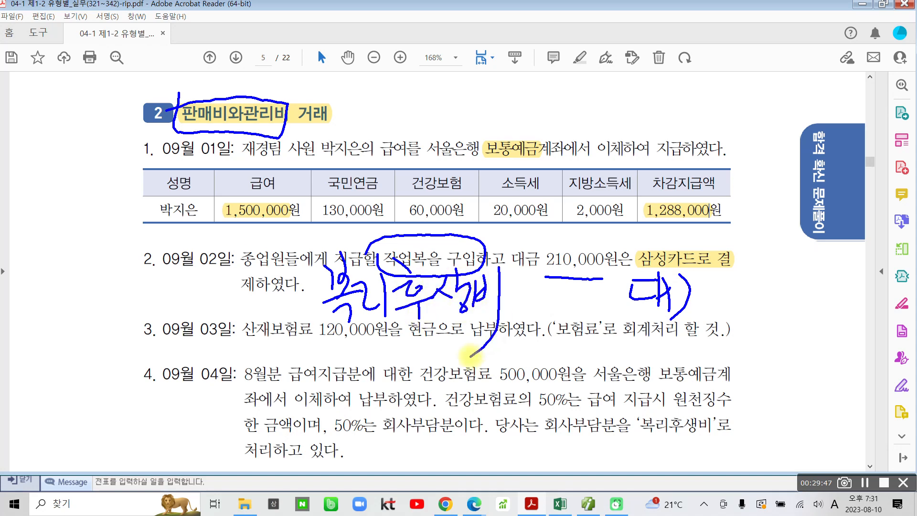
mouse_move(228, 246)
mouse_down()
mouse_move(213, 316)
mouse_move(277, 286)
mouse_move(256, 338)
mouse_up()
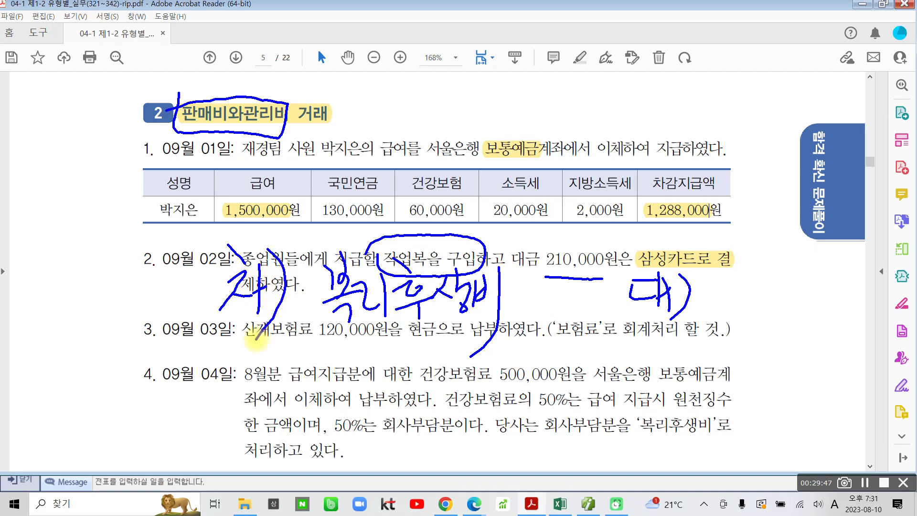
key(Escape)
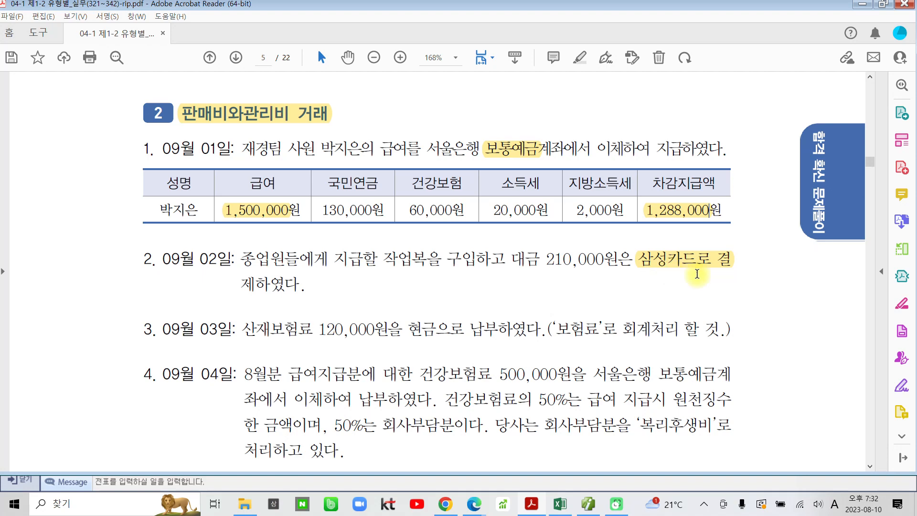
- Switch to the Smart A accounting program and load the general vouchers for month 09, day 2
click(586, 505)
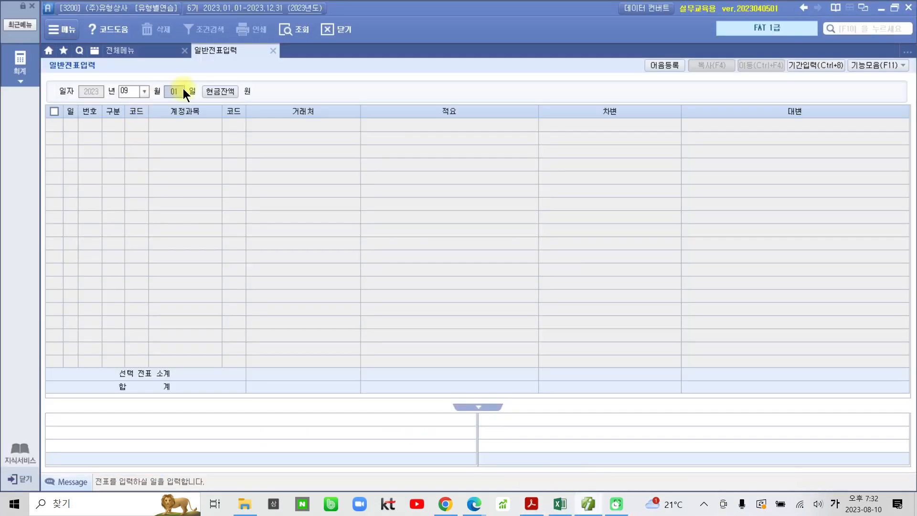
text(2)
key(Return)
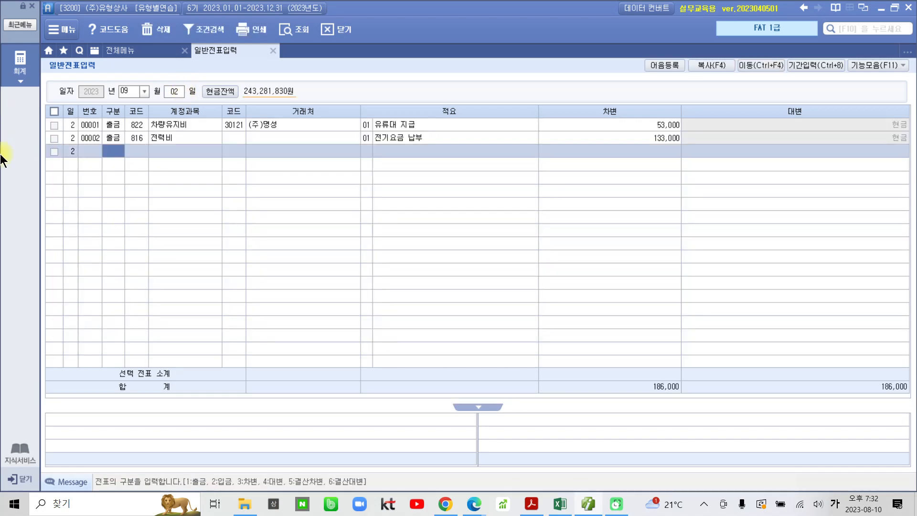
- Add a debit (차변) line for account 811 복리후생비 with an amount of 210,000, leaving the counterparty and description blank
text(3)
key(Return)
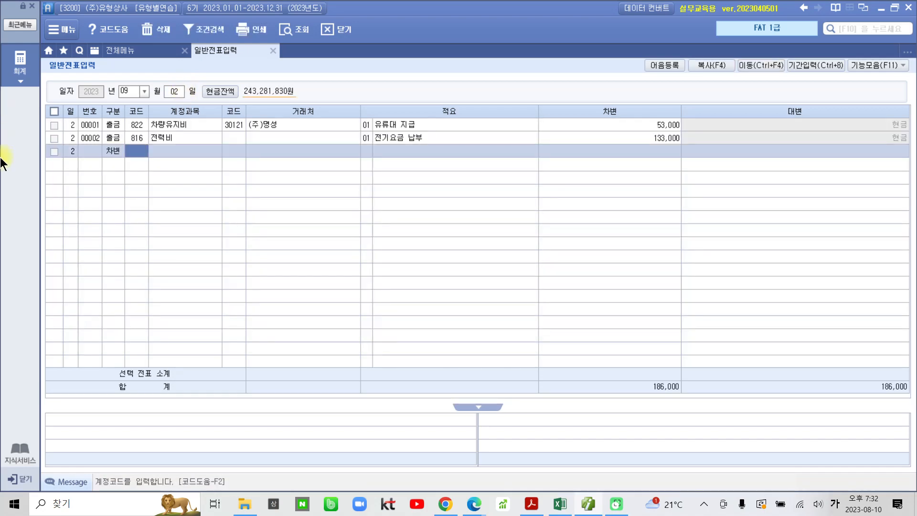
text(811)
key(Return)
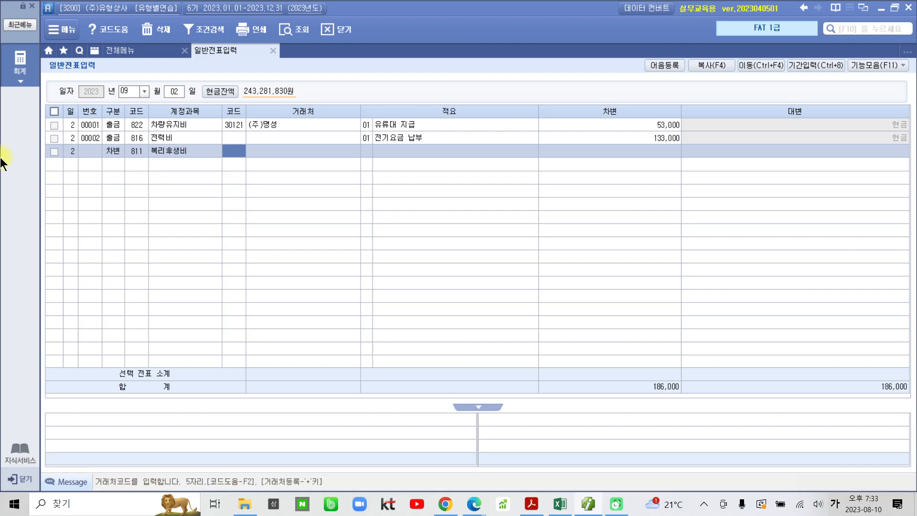
key(Return)
key(Return)
key(Return)
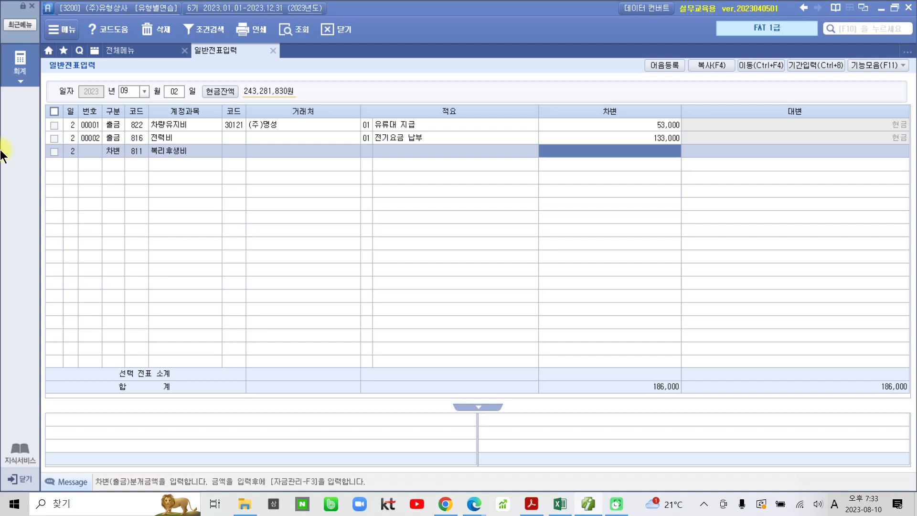
text(210)
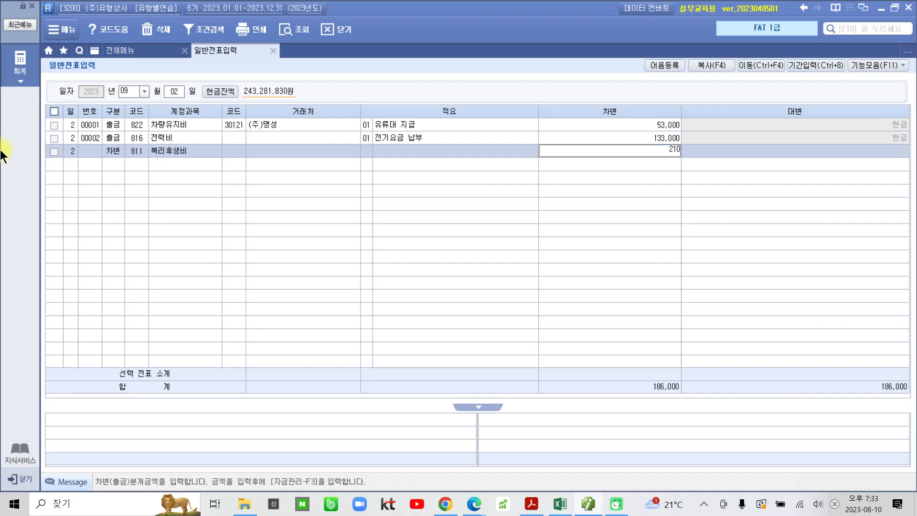
text(,000)
key(Return)
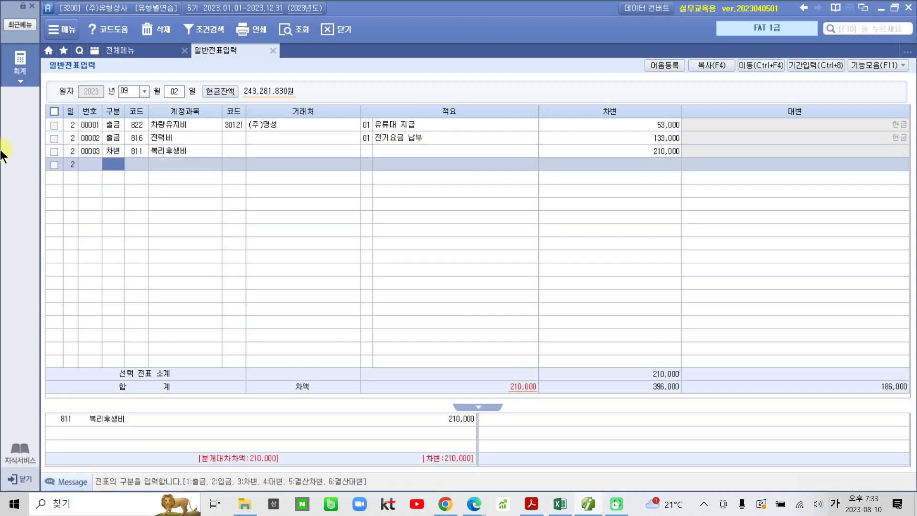
- Start a credit (대변) line for account 253 미지급금 below the 복리후생비 line
text(4)
key(Return)
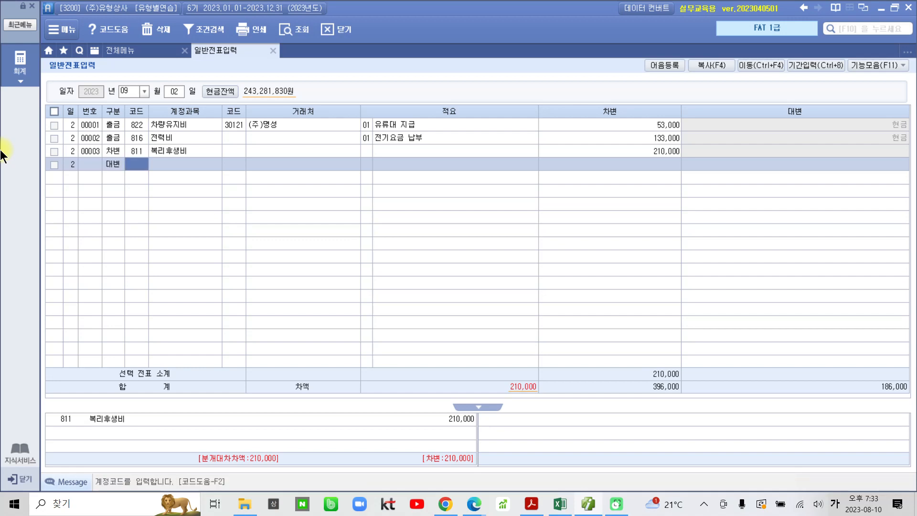
text(미지)
key(Return)
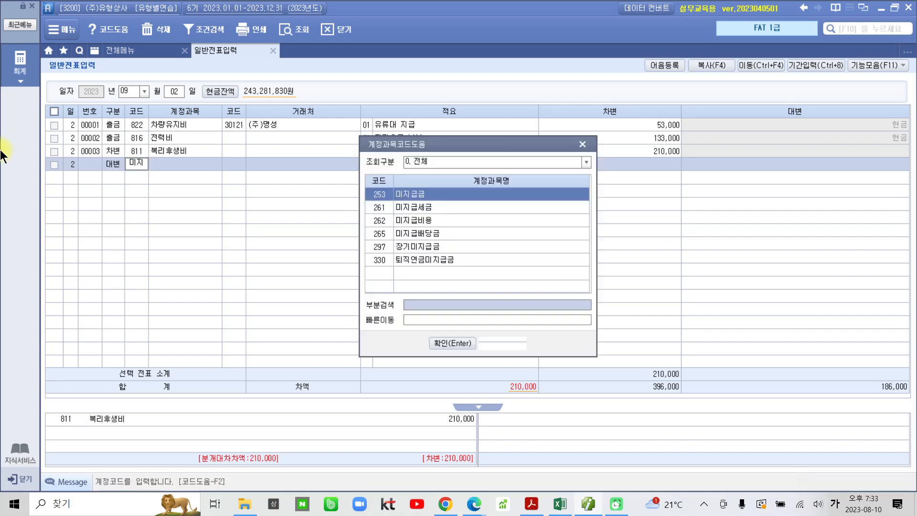
key(Return)
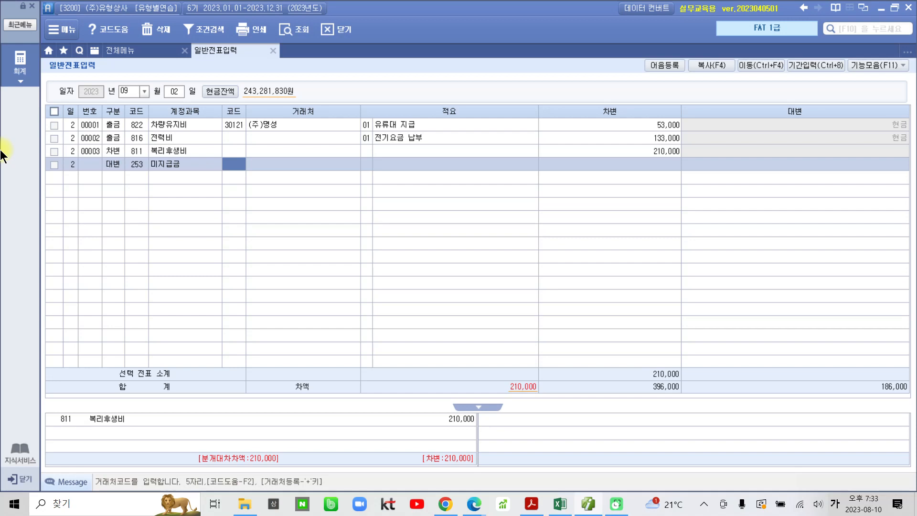
- Assign counterparty 99601 삼성카드 to the 미지급금 credit line and enter an amount of 210,000, leaving the description blank
text(비씨)
key(BackSpace)
key(BackSpace)
key(BackSpace)
text(삼성)
key(Return)
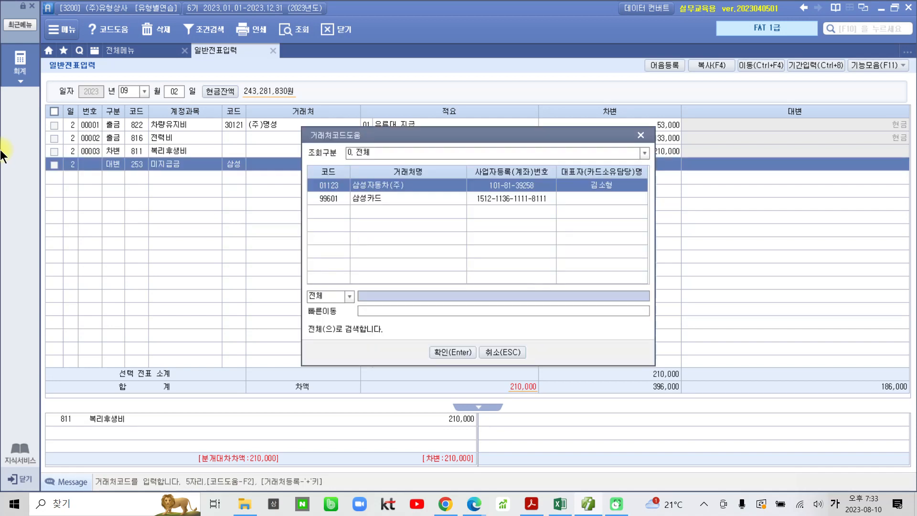
key(Down)
key(Return)
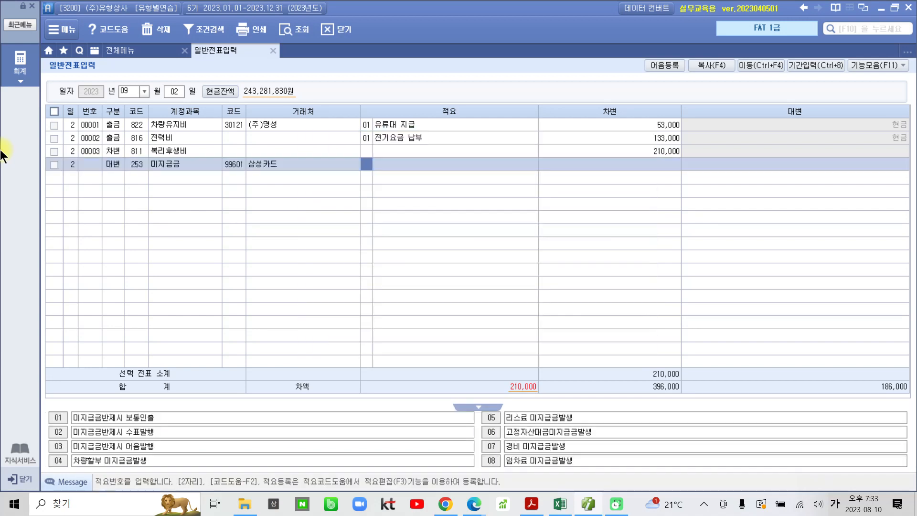
key(Return)
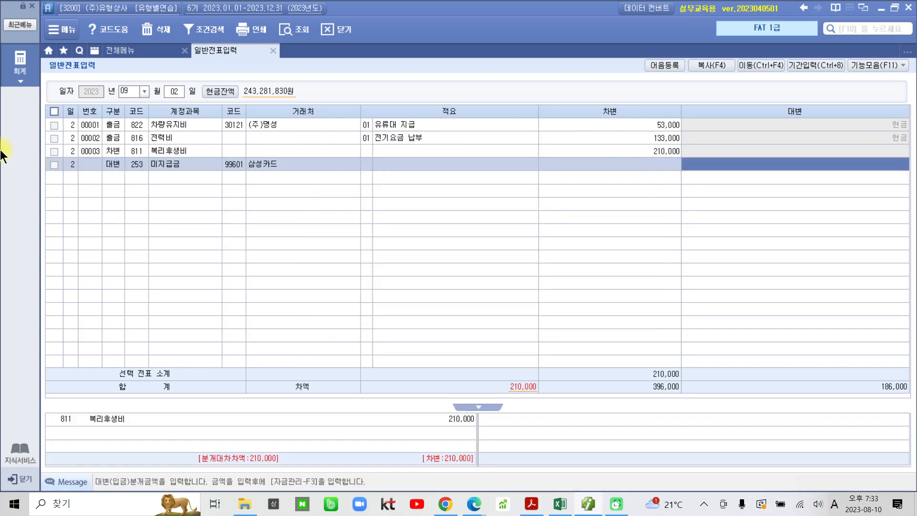
text(2100000)
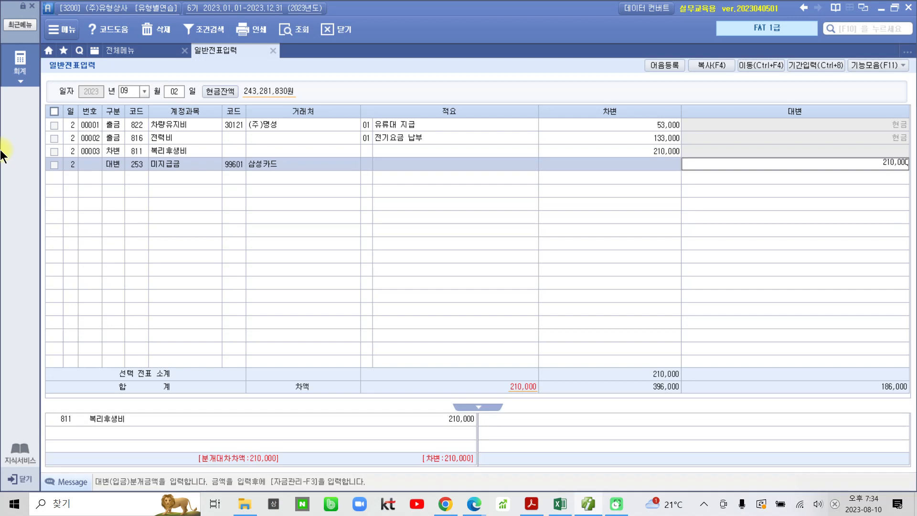
key(Return)
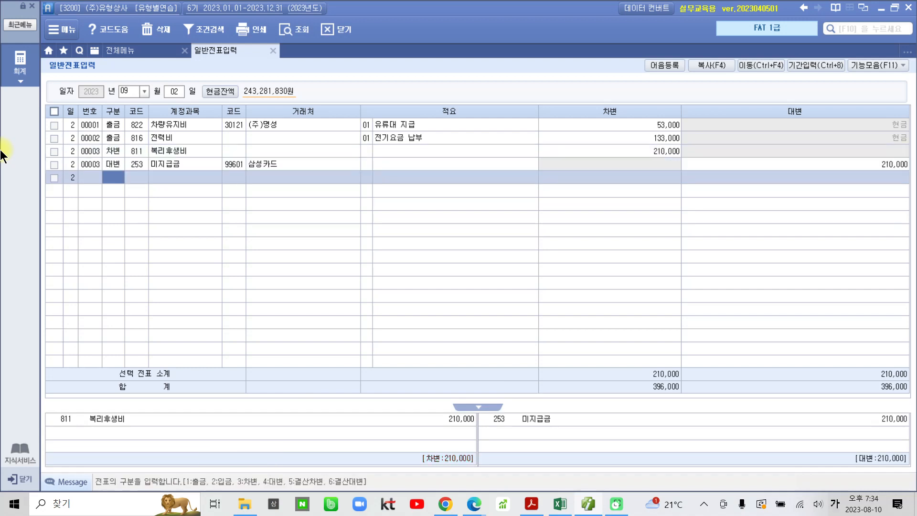
click(228, 156)
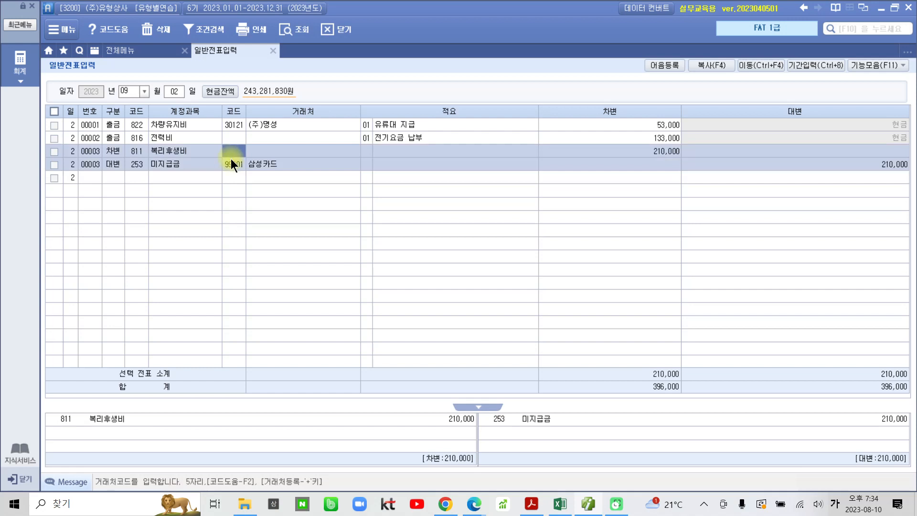
key(Down)
- Switch to the PDF and highlight the instruction ‘보험료’로 회계처리 할 것 in the 3 September transaction
click(531, 503)
drag(224, 329, 163, 329)
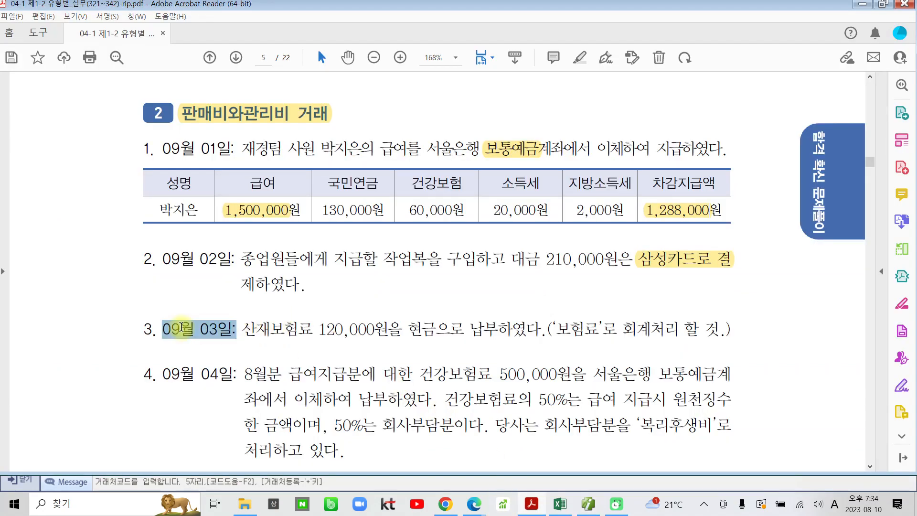
click(284, 329)
scroll(353, 374, down, 3)
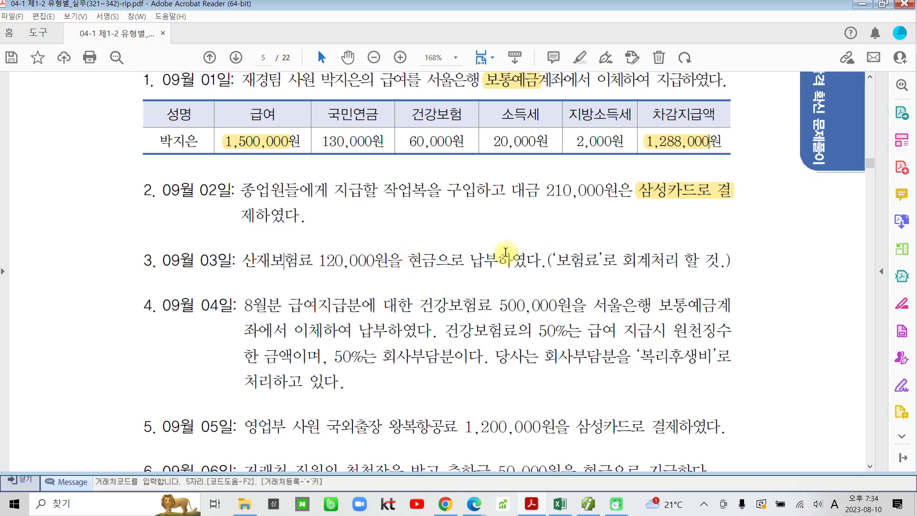
click(557, 260)
drag(559, 261, 705, 260)
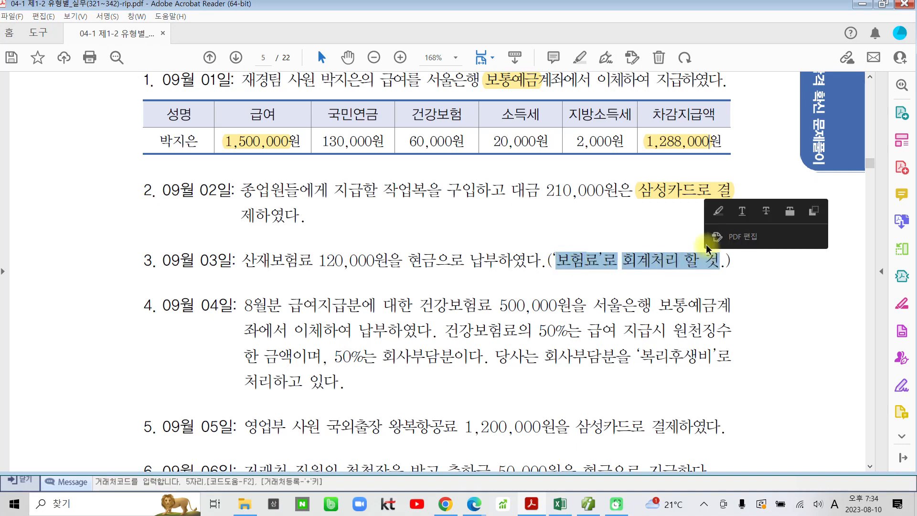
click(718, 211)
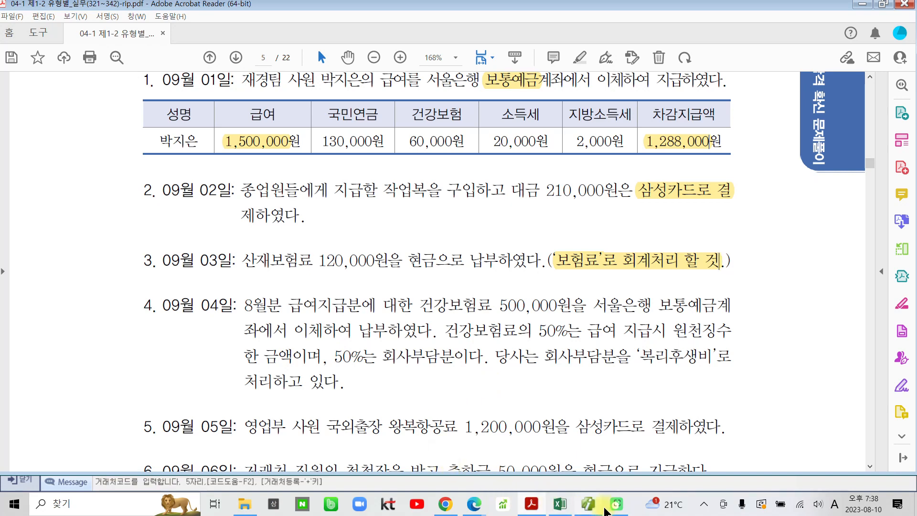
- Switch to Smart A, load the general vouchers for 3 September and start a cash payment (출금) line
click(588, 504)
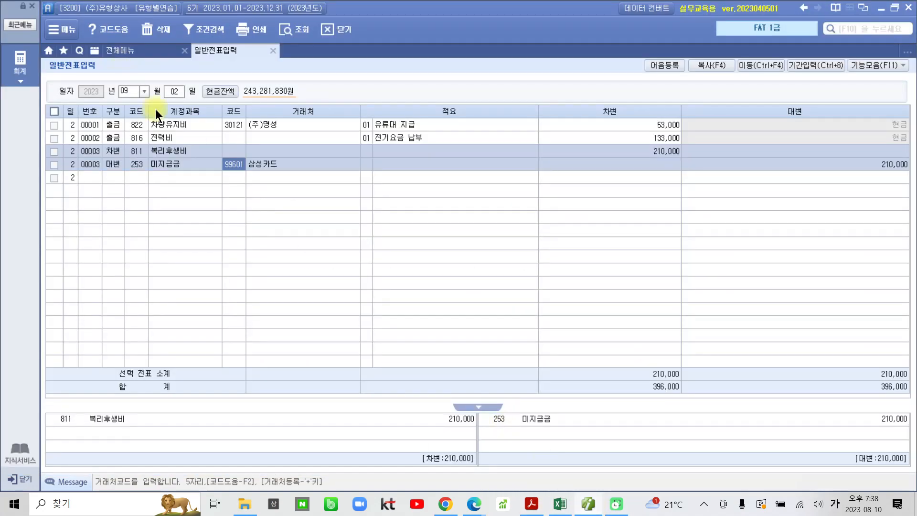
click(173, 92)
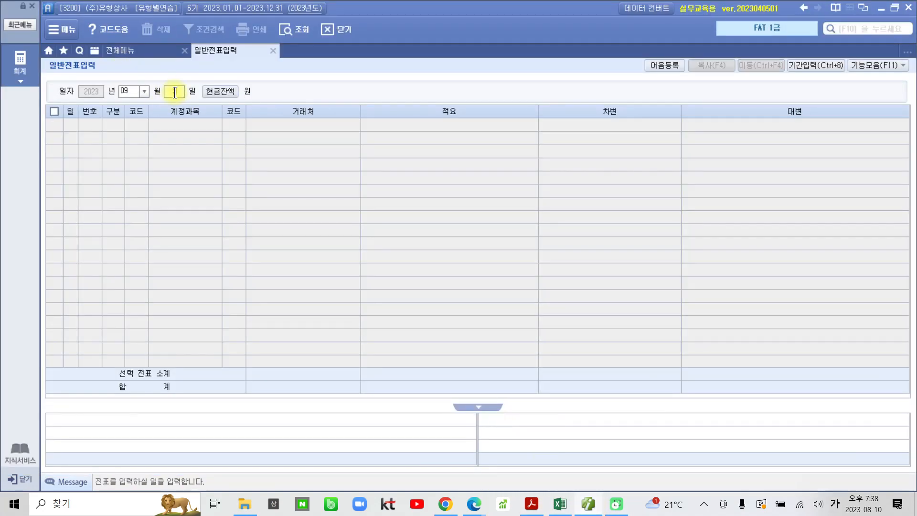
text(03)
key(Return)
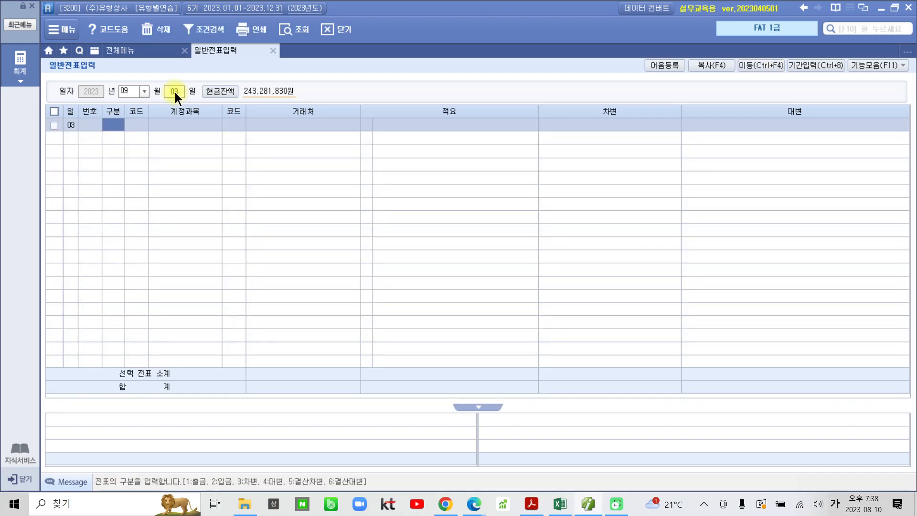
text(1)
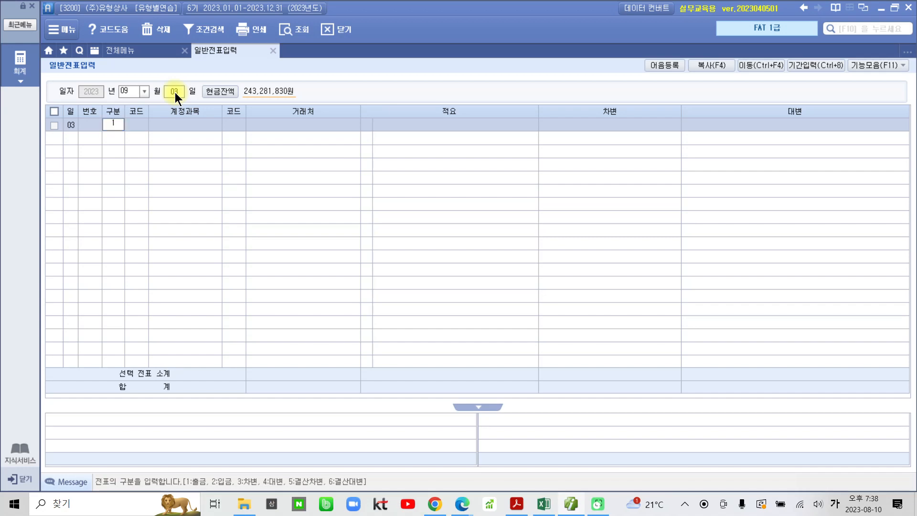
key(Return)
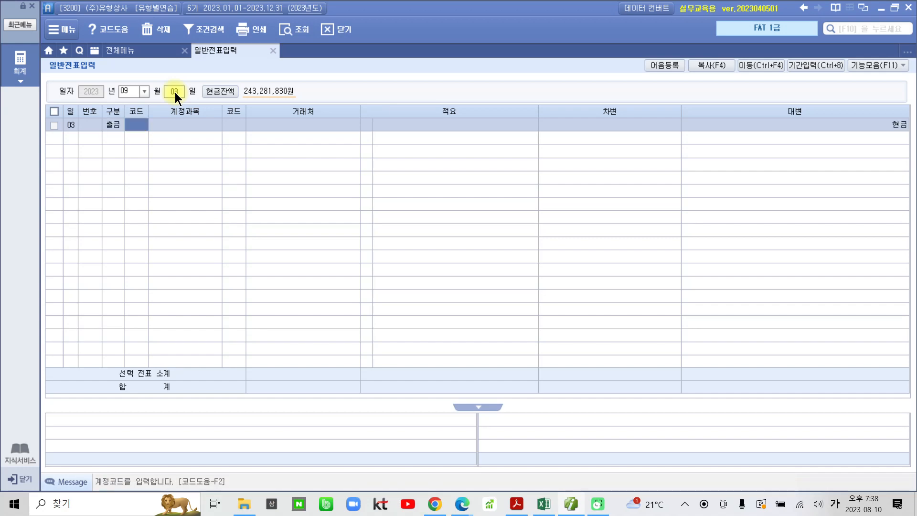
- Assign account 821 보험료 to the cash payment line, leaving the counterparty blank
text(보험)
key(Return)
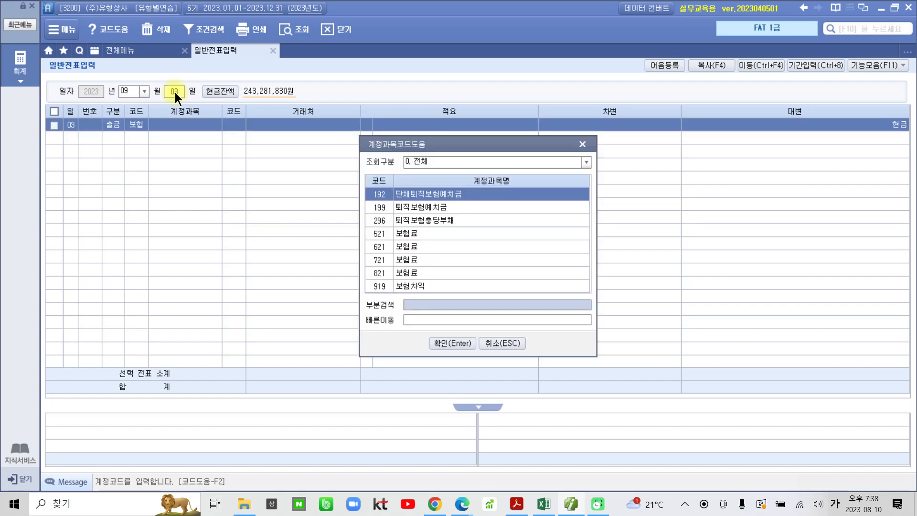
key(Down)
key(Down)
key(Down)
key(Down)
key(Down)
key(Down)
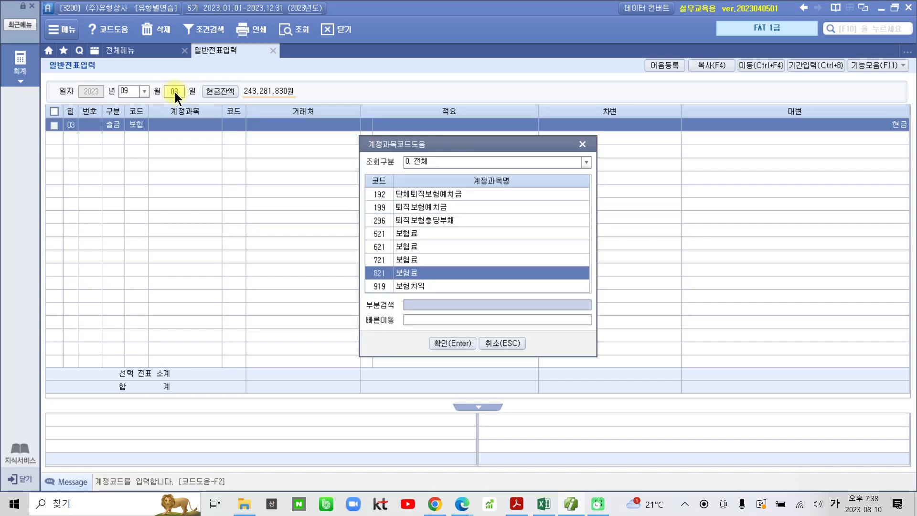
key(Return)
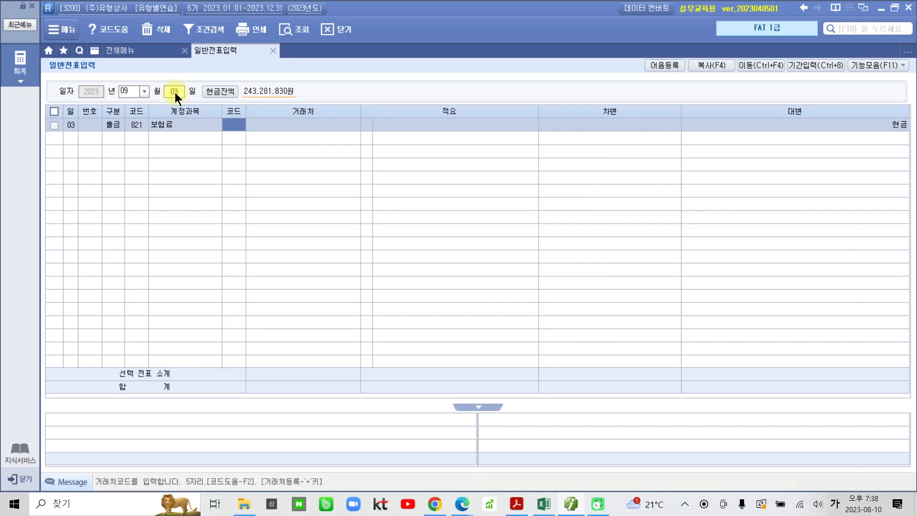
key(Return)
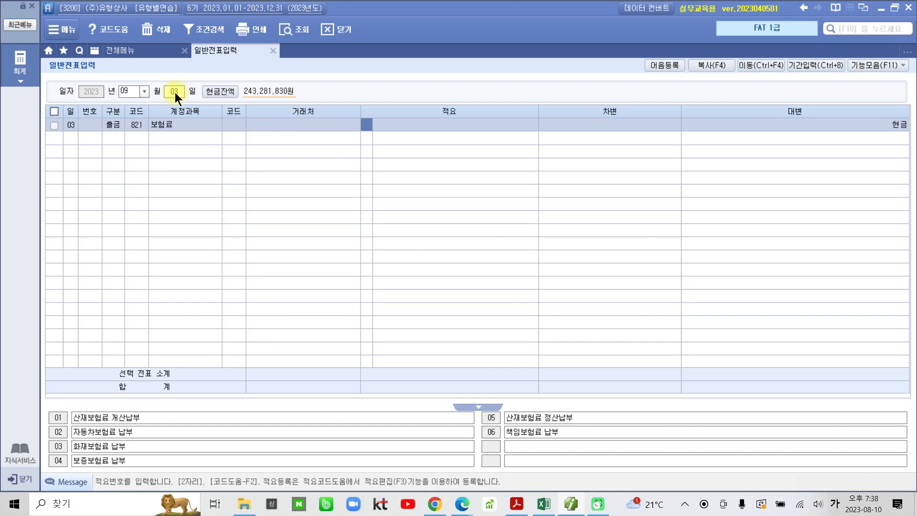
key(Return)
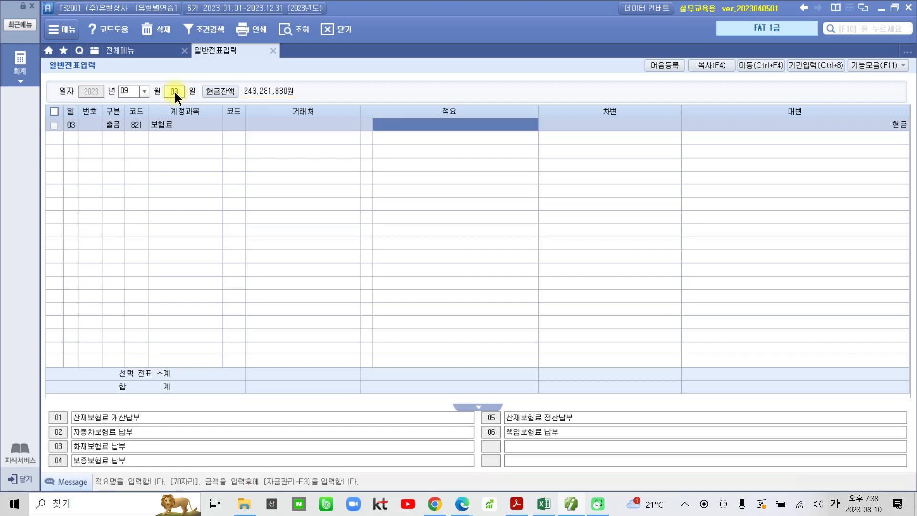
text(산)
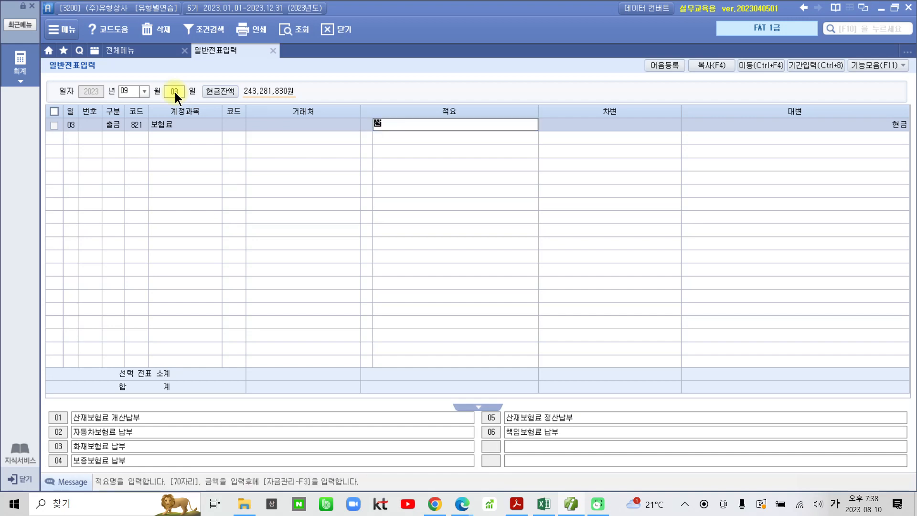
text(재)
key(Escape)
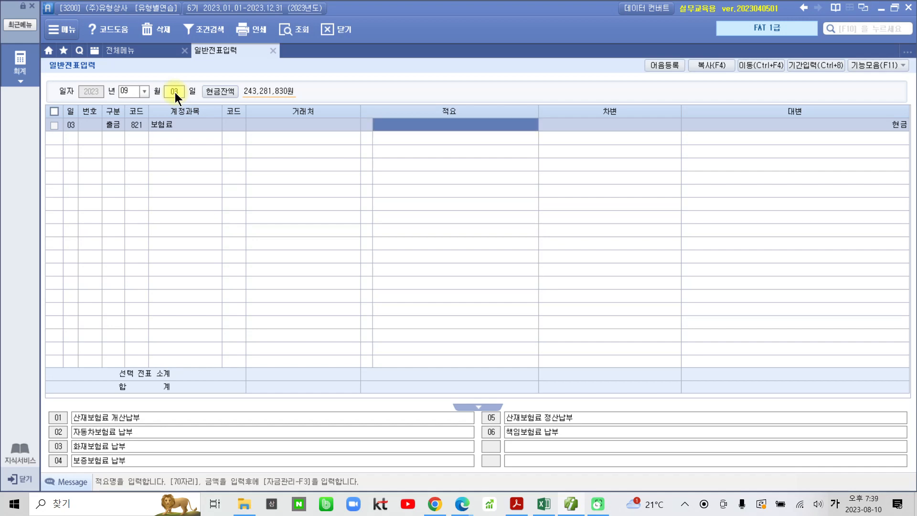
- Apply preset description 01 산재보험료 개산납부 to the 보험료 line and enter an amount of 120,000
text(01)
key(Return)
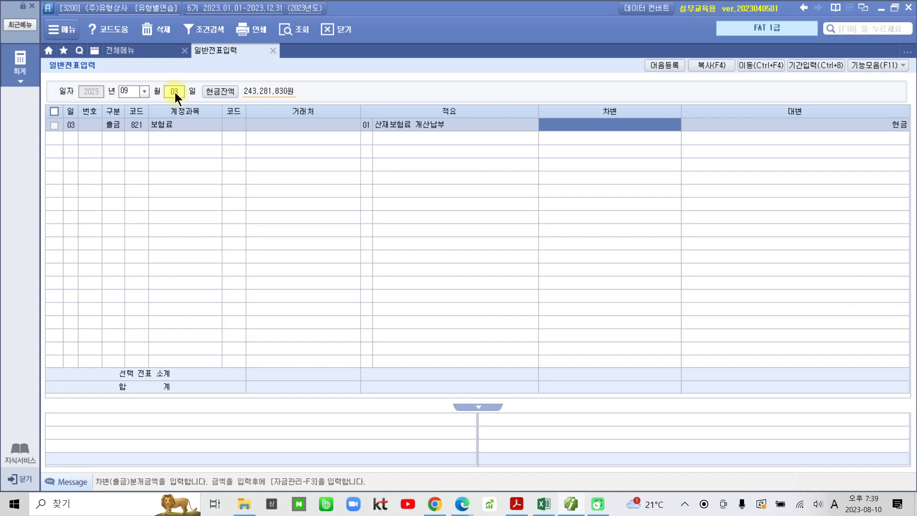
text(1200000)
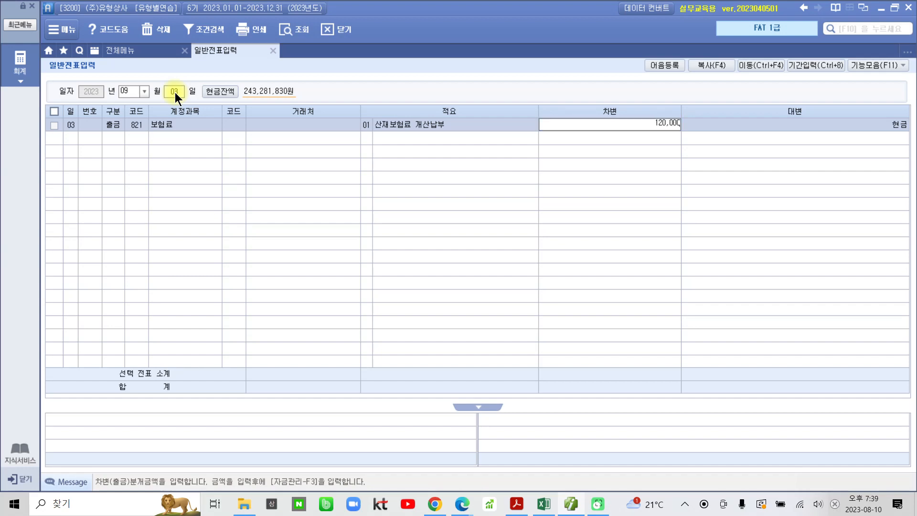
key(Return)
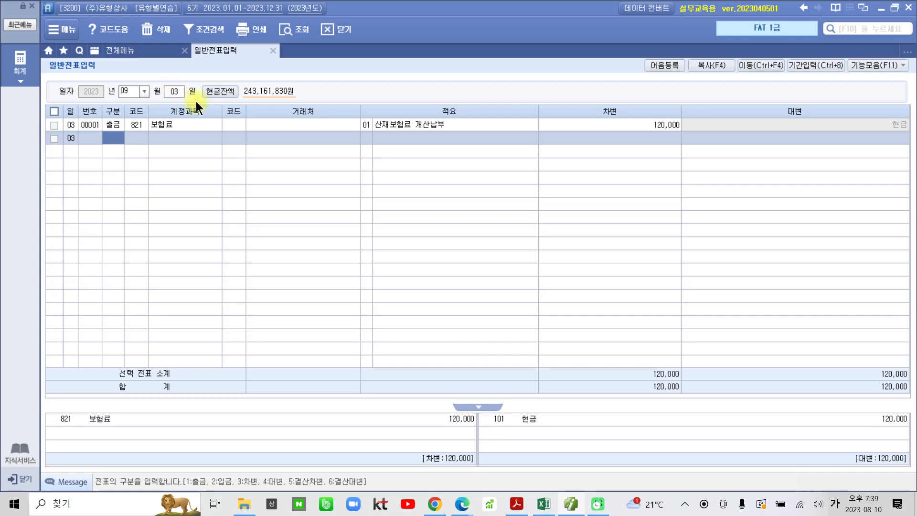
- Switch to the PDF and highlight 건강보험료 500,000원을, 납부하였다 and 복리후생비 in the 4 September transaction
click(517, 504)
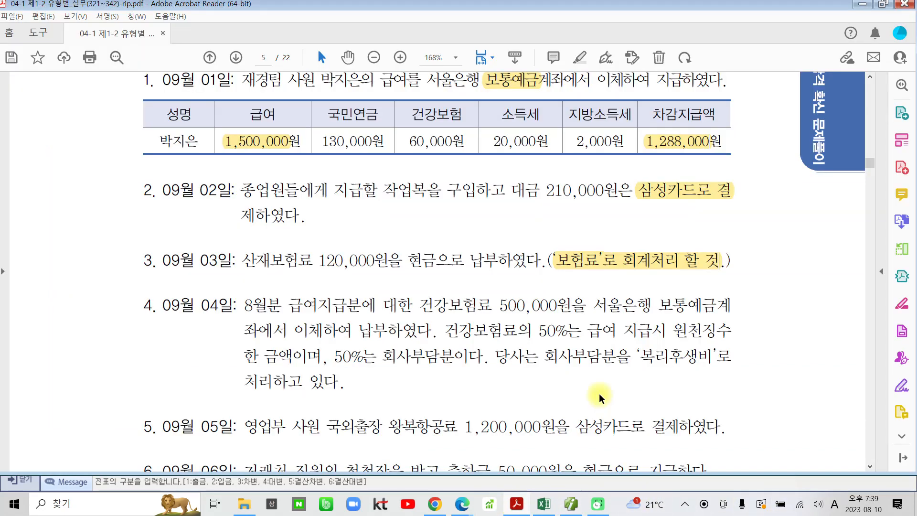
scroll(210, 311, down, 1)
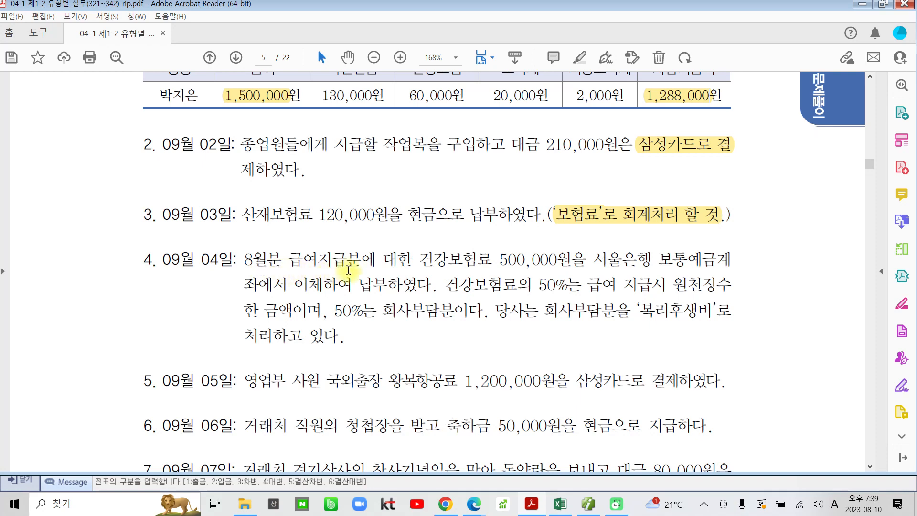
drag(419, 260, 586, 260)
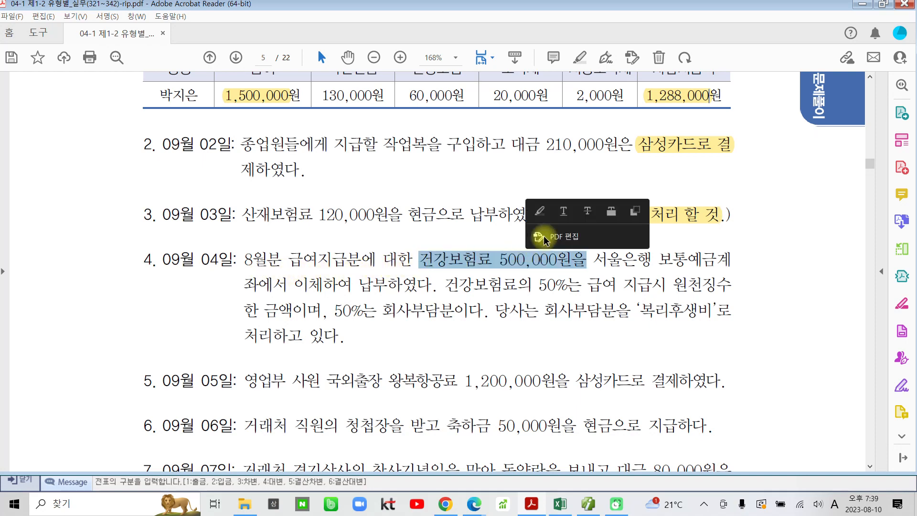
click(541, 210)
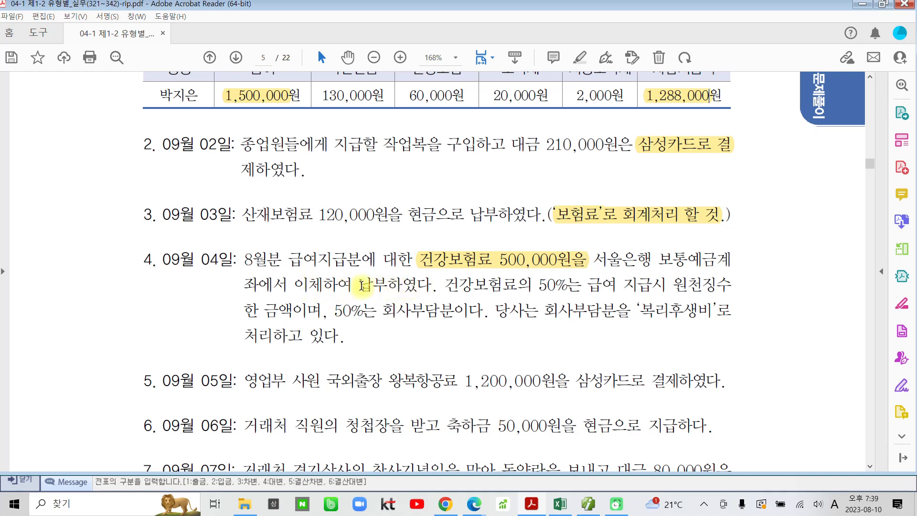
drag(360, 285, 432, 285)
click(382, 234)
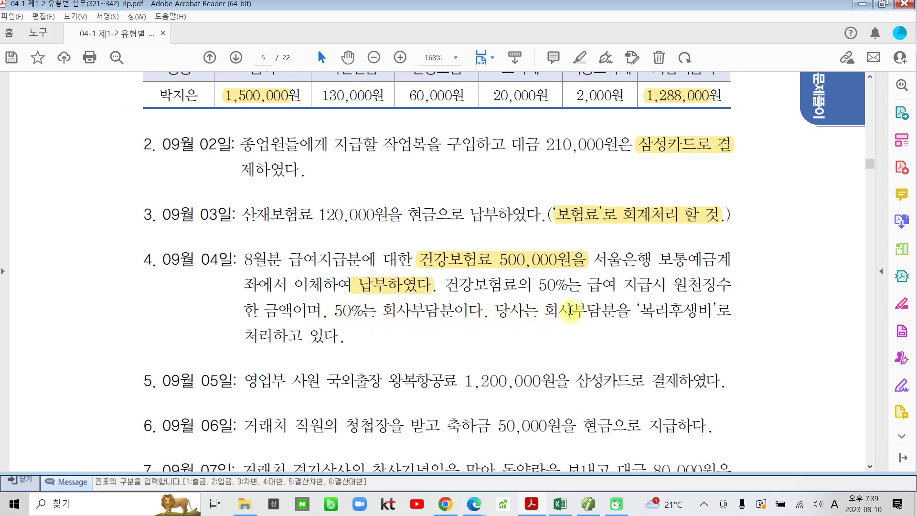
drag(639, 310, 714, 309)
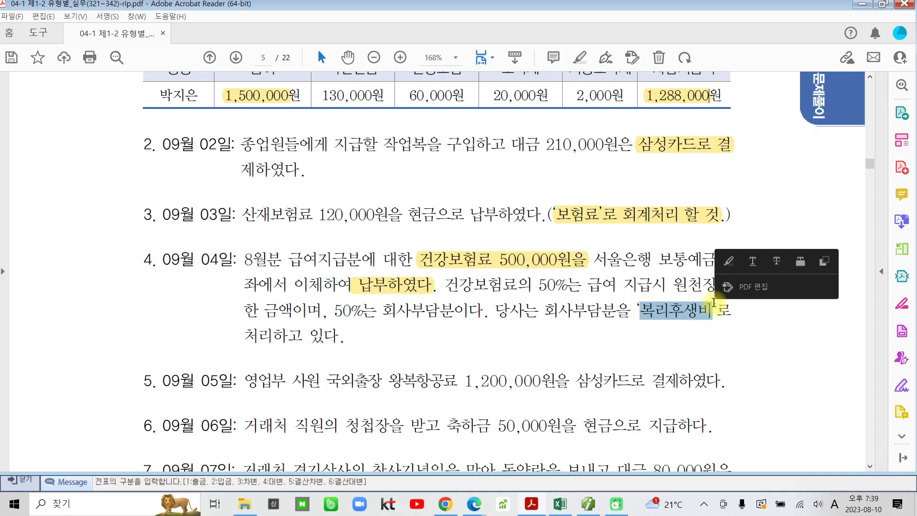
click(717, 262)
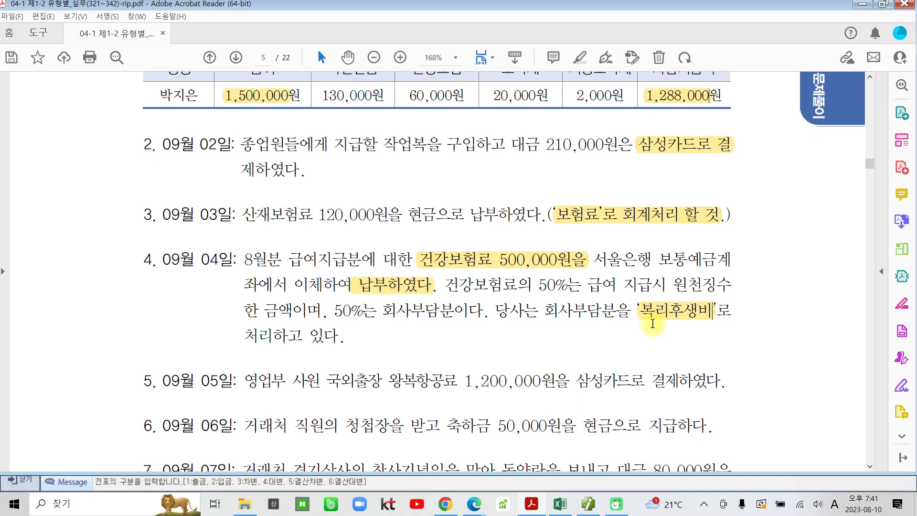
mouse_move(657, 259)
mouse_down()
mouse_move(736, 246)
mouse_move(664, 242)
mouse_up()
mouse_move(499, 245)
mouse_down()
mouse_move(545, 276)
mouse_move(509, 248)
mouse_up()
mouse_move(766, 235)
mouse_down()
mouse_move(750, 241)
mouse_move(764, 258)
mouse_move(793, 253)
mouse_move(790, 294)
mouse_up()
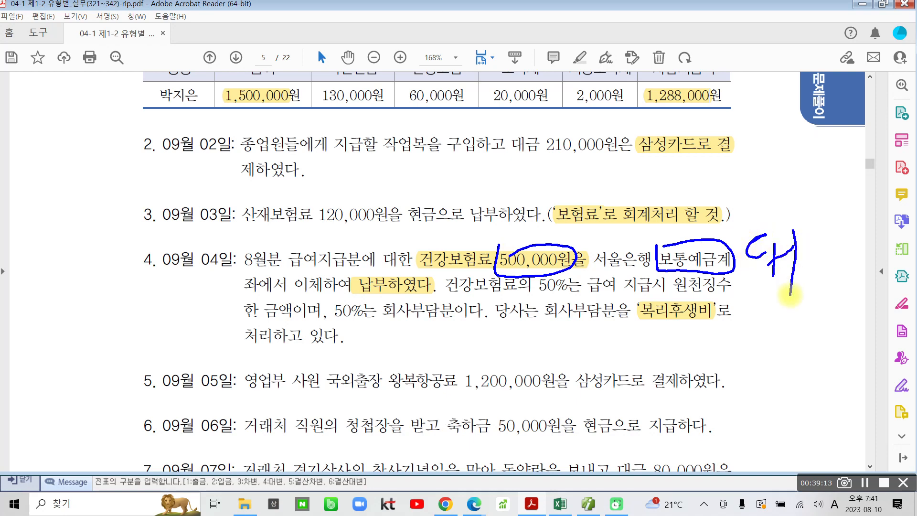
mouse_move(702, 293)
mouse_down()
mouse_move(635, 326)
mouse_move(714, 299)
mouse_up()
mouse_move(600, 324)
mouse_down()
mouse_move(614, 333)
mouse_move(620, 375)
mouse_up()
mouse_move(630, 334)
mouse_down()
mouse_move(628, 387)
mouse_move(640, 371)
mouse_move(644, 399)
mouse_up()
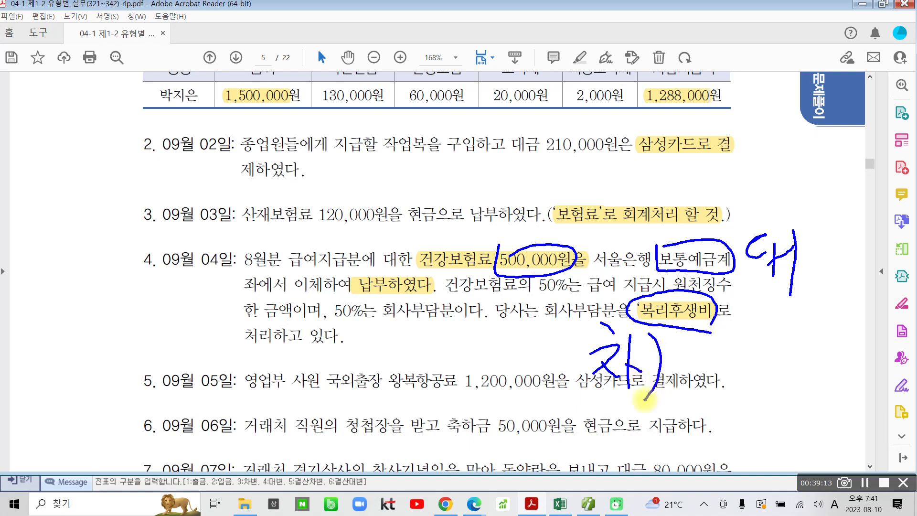
mouse_move(241, 296)
mouse_down()
mouse_move(222, 309)
mouse_move(301, 329)
mouse_move(278, 289)
mouse_up()
drag(167, 316, 178, 326)
drag(178, 304, 193, 362)
mouse_move(216, 302)
mouse_down()
mouse_move(203, 334)
mouse_move(232, 329)
mouse_up()
mouse_move(200, 337)
mouse_down()
mouse_move(239, 335)
mouse_move(225, 367)
mouse_up()
mouse_move(245, 313)
mouse_down()
mouse_move(268, 318)
mouse_move(283, 340)
mouse_move(264, 373)
mouse_up()
drag(271, 359, 299, 373)
drag(99, 334, 114, 343)
mouse_move(101, 357)
mouse_down()
mouse_move(125, 353)
mouse_move(101, 377)
mouse_up()
drag(113, 367, 127, 381)
drag(127, 331, 127, 382)
mouse_move(129, 364)
mouse_down()
mouse_move(149, 355)
mouse_move(160, 382)
mouse_up()
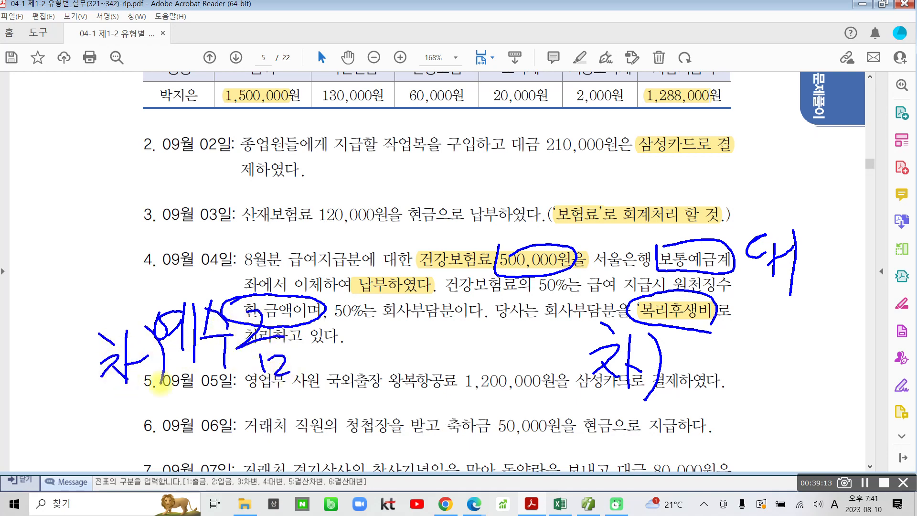
key(Escape)
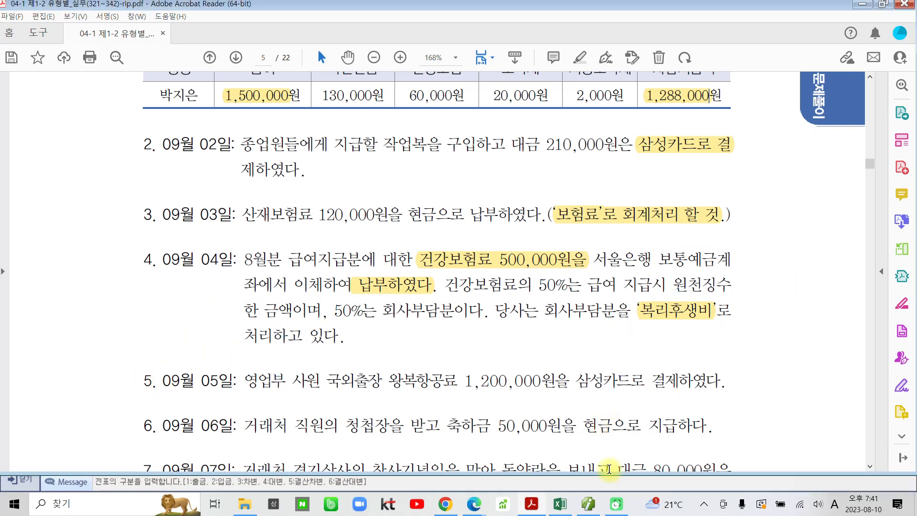
- Switch back to Smart A and load the general vouchers for 4 September
click(587, 507)
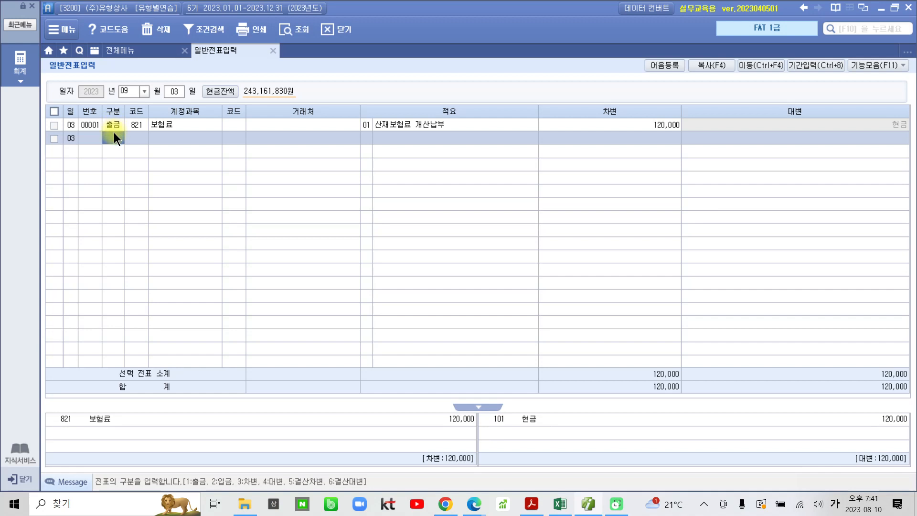
click(174, 88)
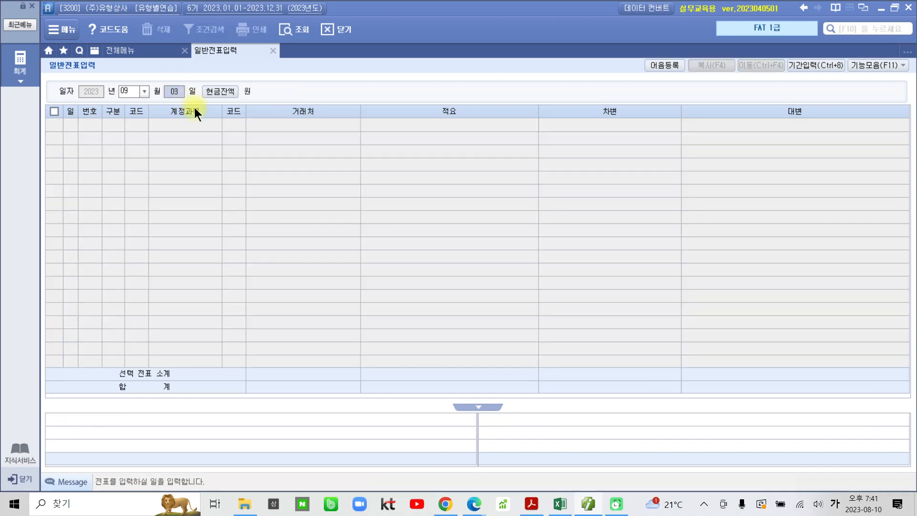
text(4)
key(Return)
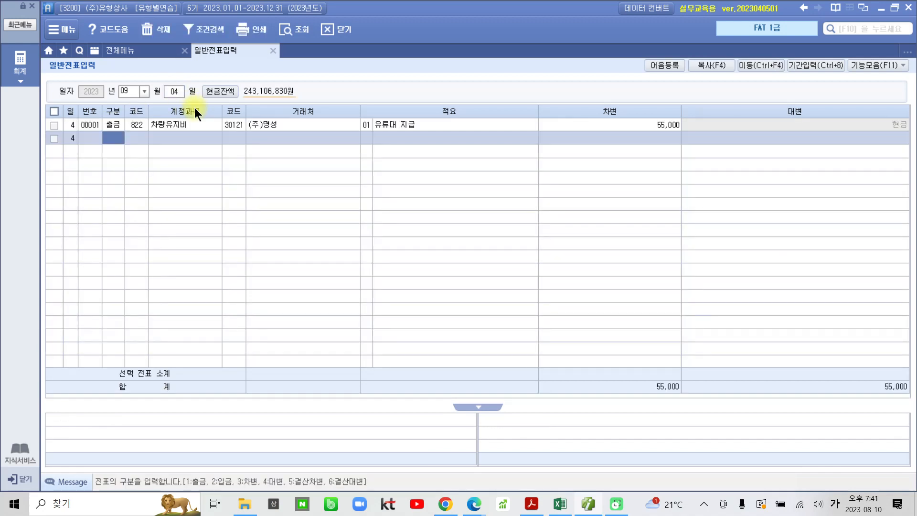
- Start a credit (대변) line for account 103 보통예금 below the existing 차량유지비 entry
text(4)
key(Return)
text(0)
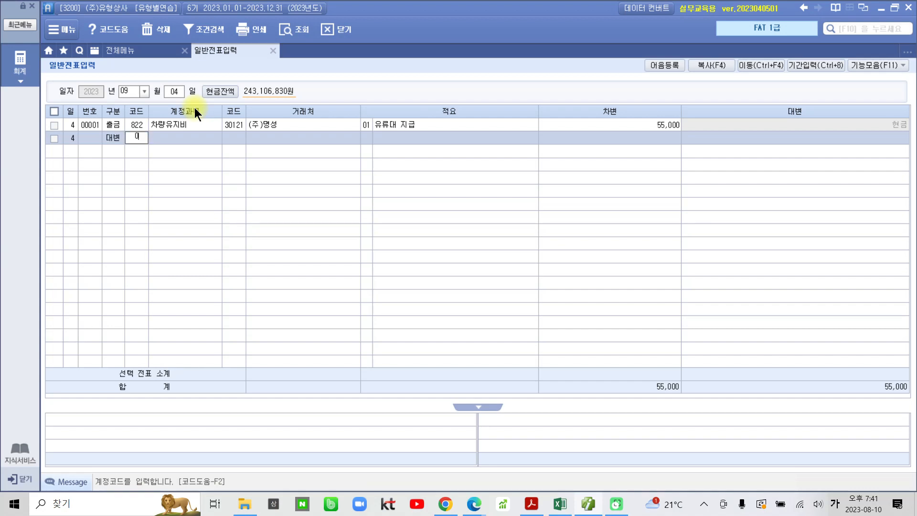
key(BackSpace)
text(103)
key(Return)
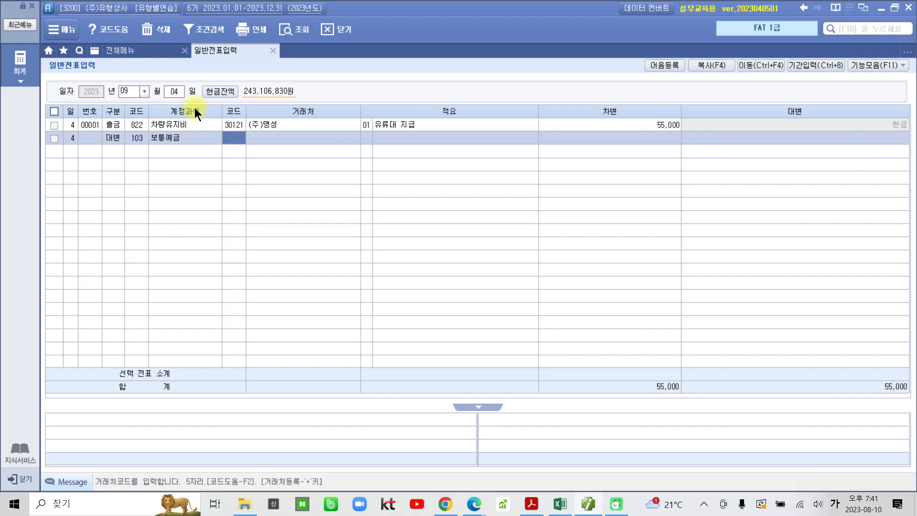
- Assign counterparty 98001 서울은행(보통) to the 보통예금 credit line and enter the description 건강보험료
text(서울)
key(Return)
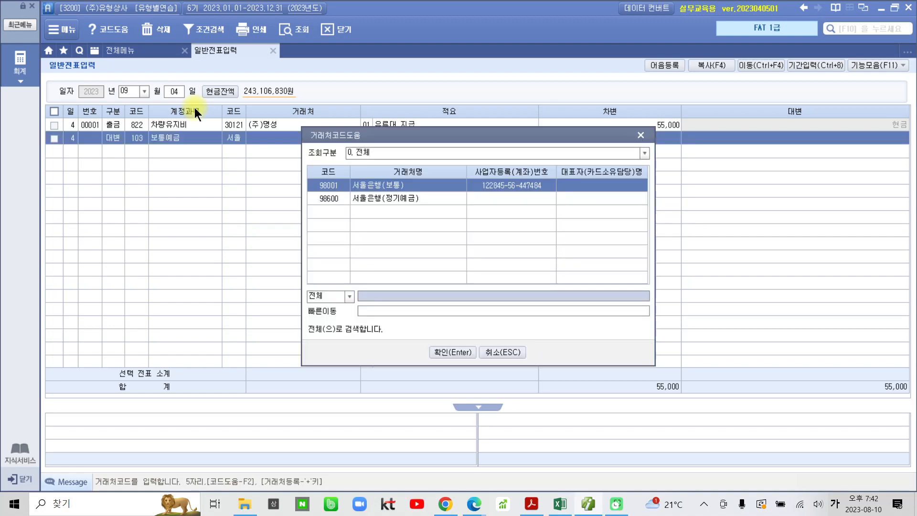
key(Return)
key(Return)
key(Return)
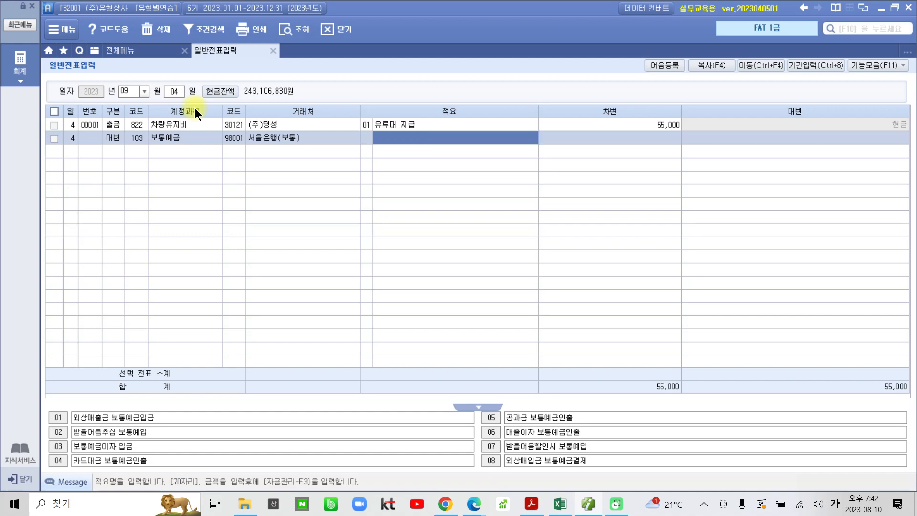
key(Left)
text(건강보)
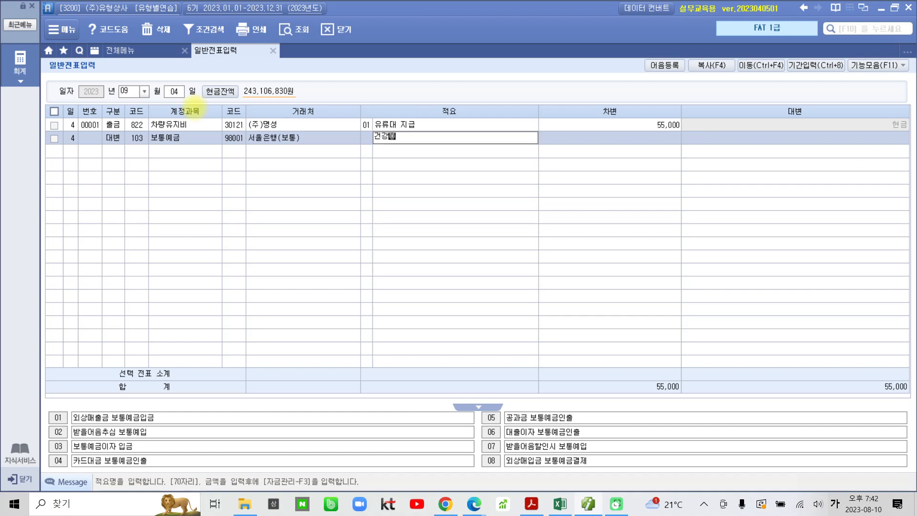
text(험료)
key(Return)
key(Hangul)
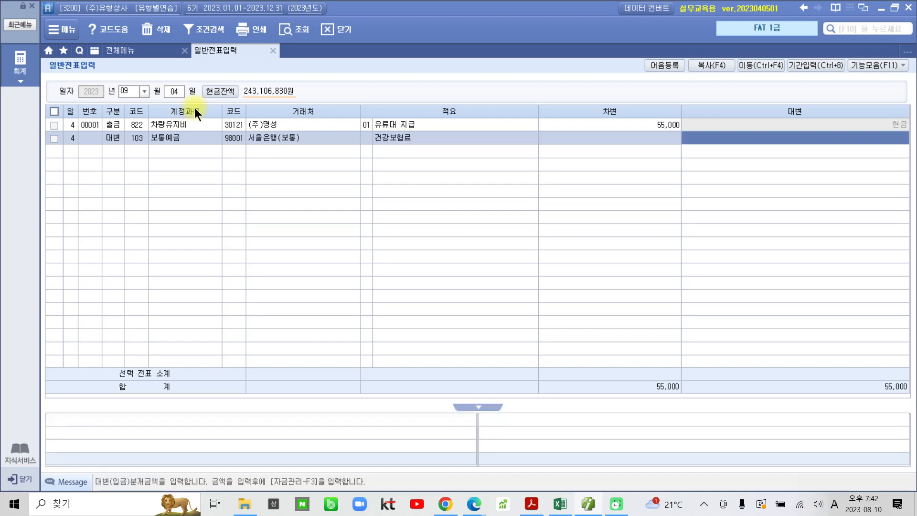
- Enter 500,000 as the 보통예금 credit amount and start a debit (차변) line for account 254 예수금 with no counterparty
text(5000000)
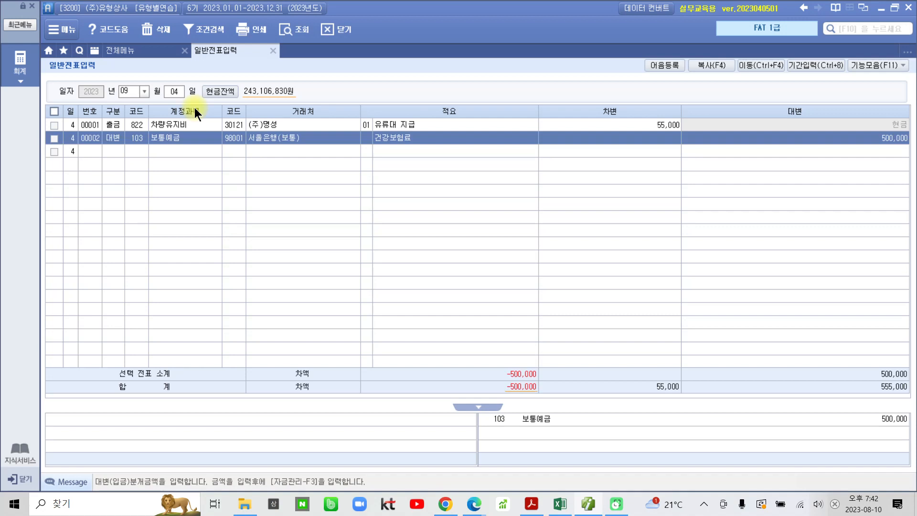
key(Return)
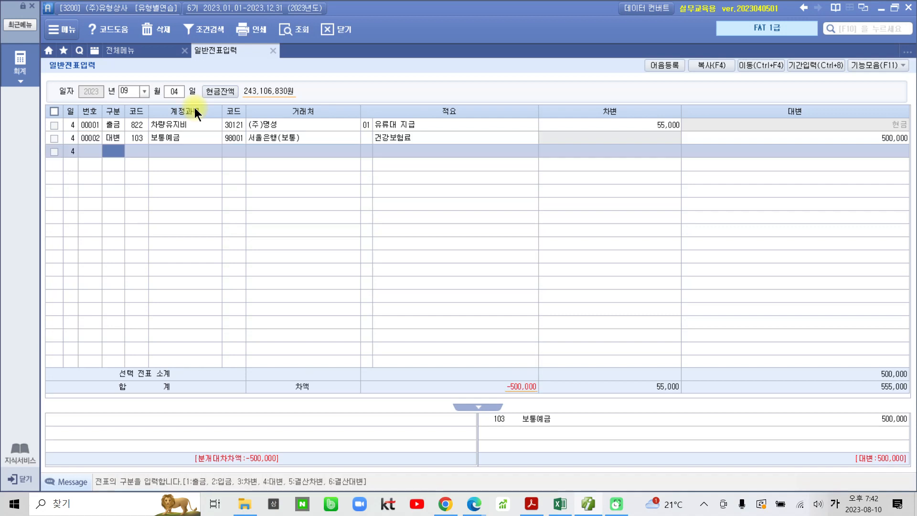
text(3)
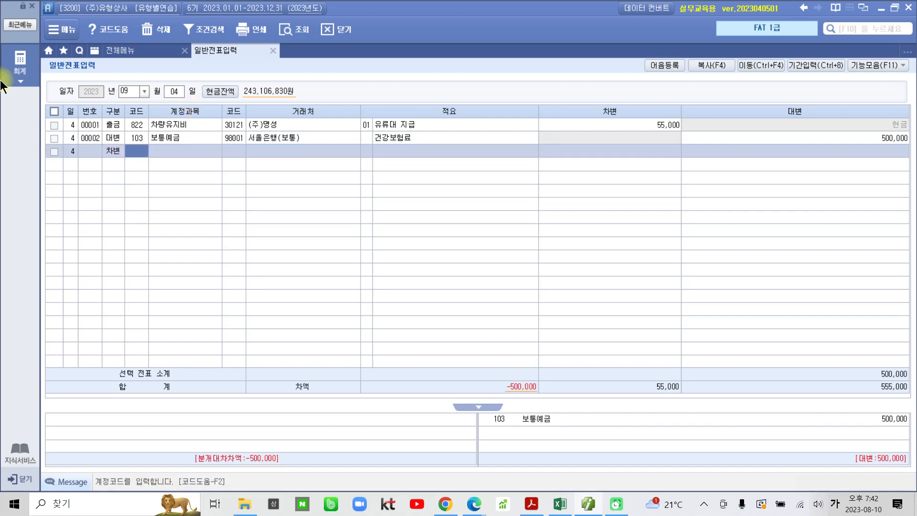
text(예금)
key(Return)
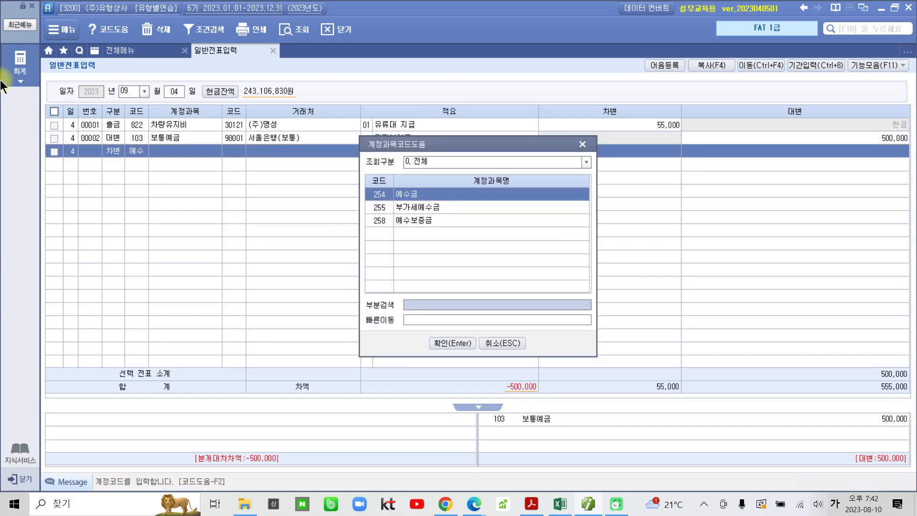
key(Return)
key(Return)
key(Return)
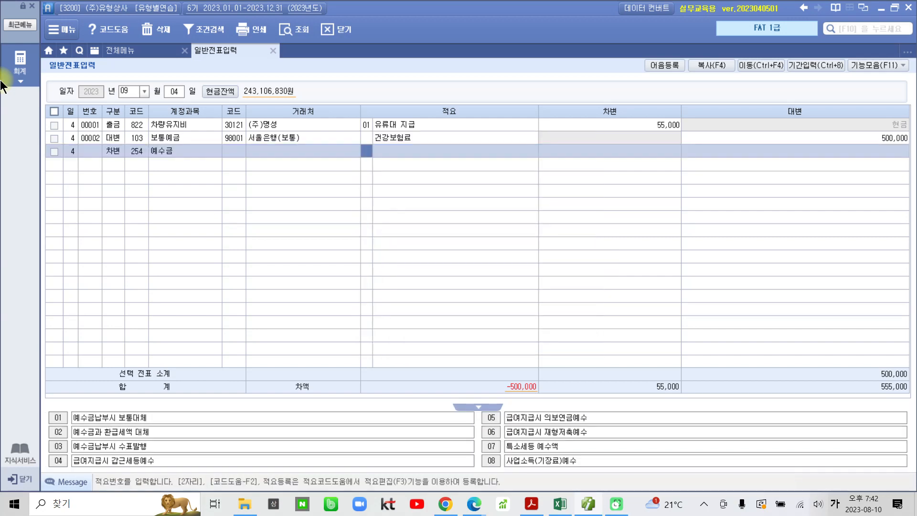
- Complete the 예수금 debit line with the carried-over description 건강보험료 and an amount of 250,000
key(Return)
key(Return)
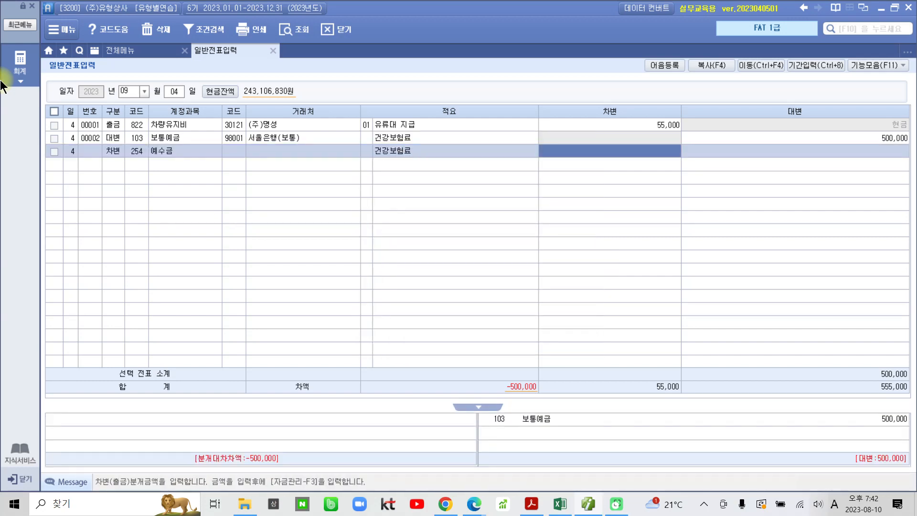
text(250)
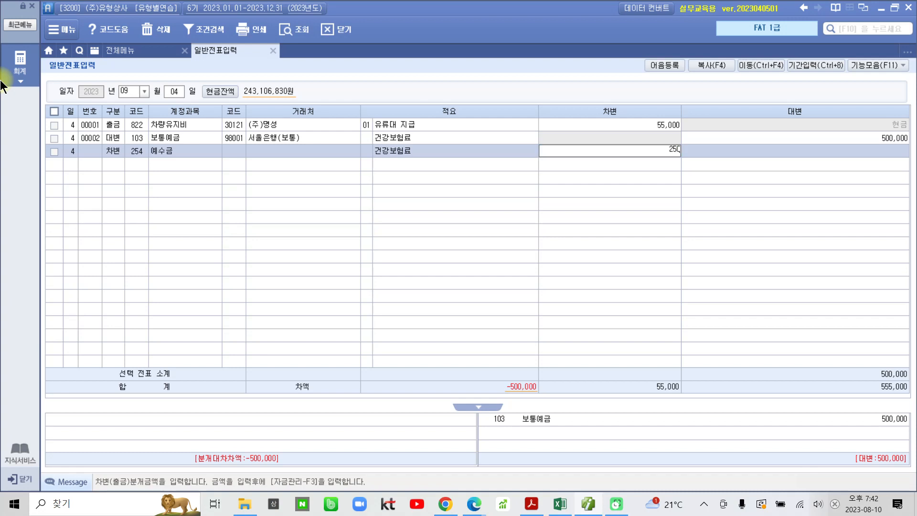
text(,000)
key(Return)
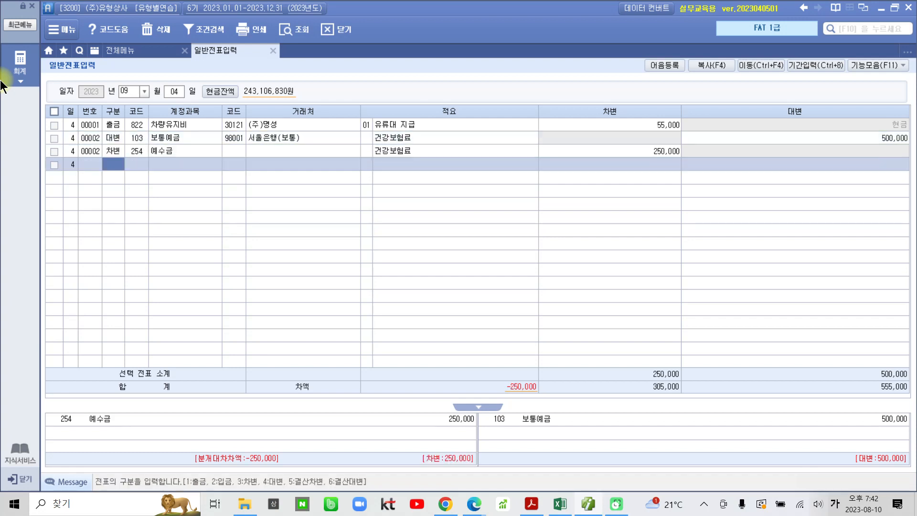
- Add a debit line for account 811 복리후생비 with no counterparty, description 건강보험료 and amount 250,000, and select the voucher for review
text(3)
key(Return)
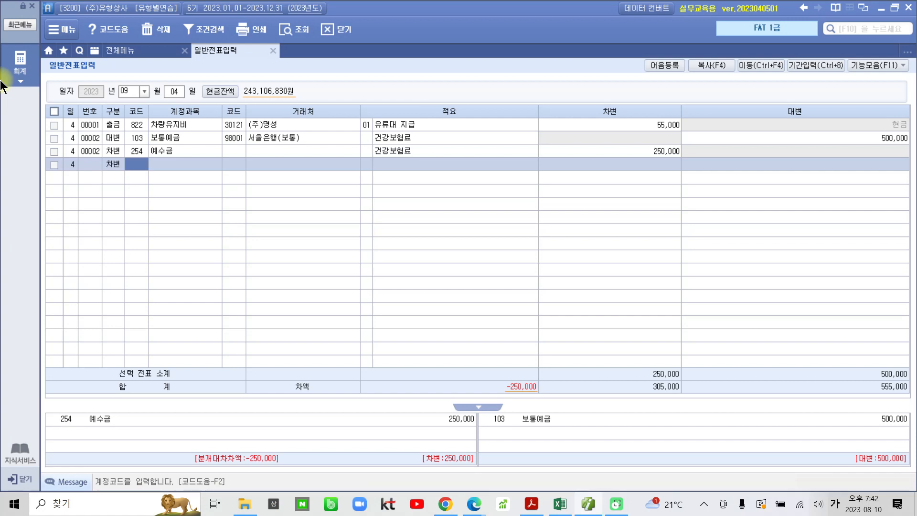
text(811)
key(Return)
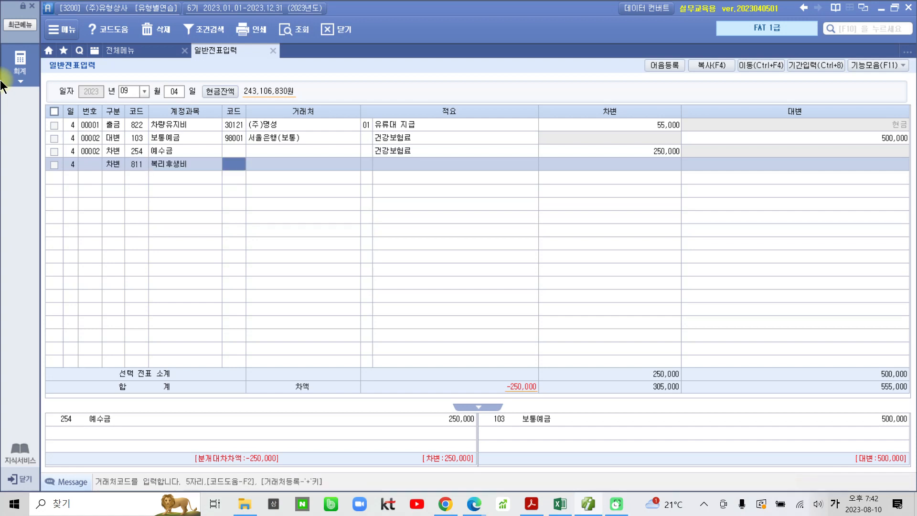
key(Return)
key(Return)
key(Return)
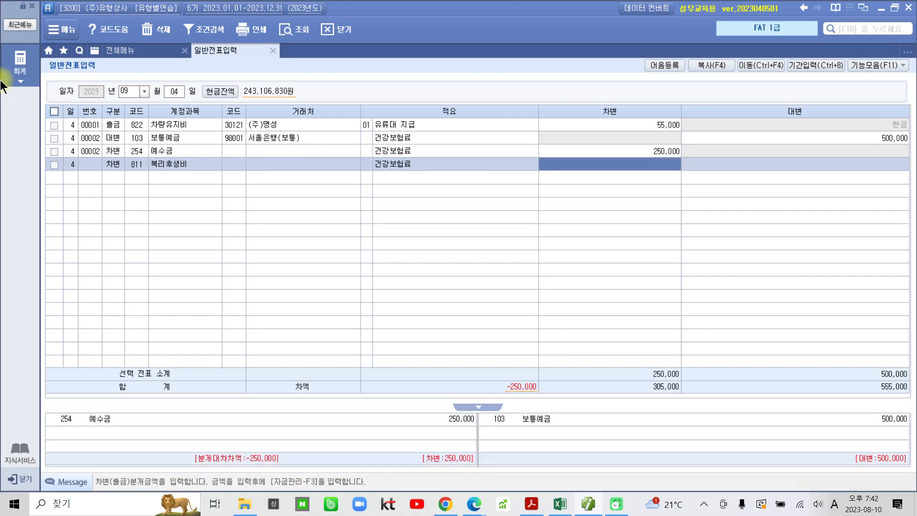
text(2)
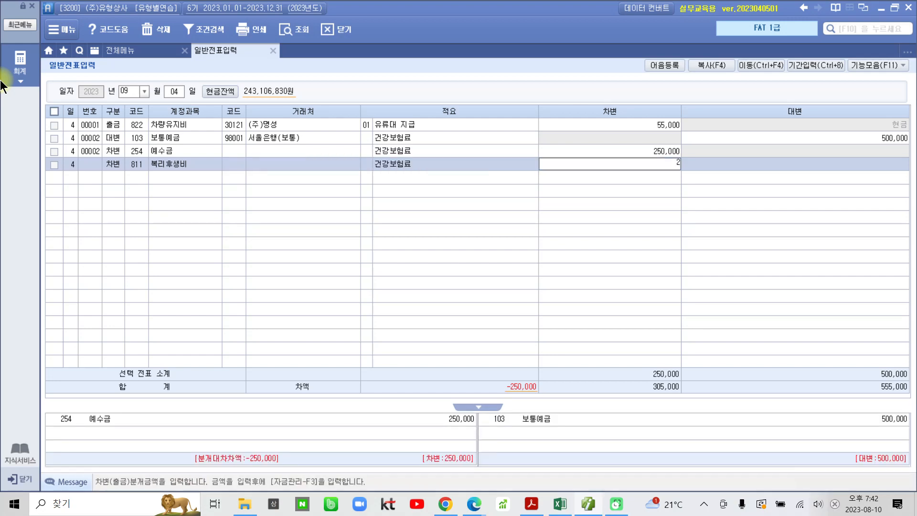
text(50,000)
key(Return)
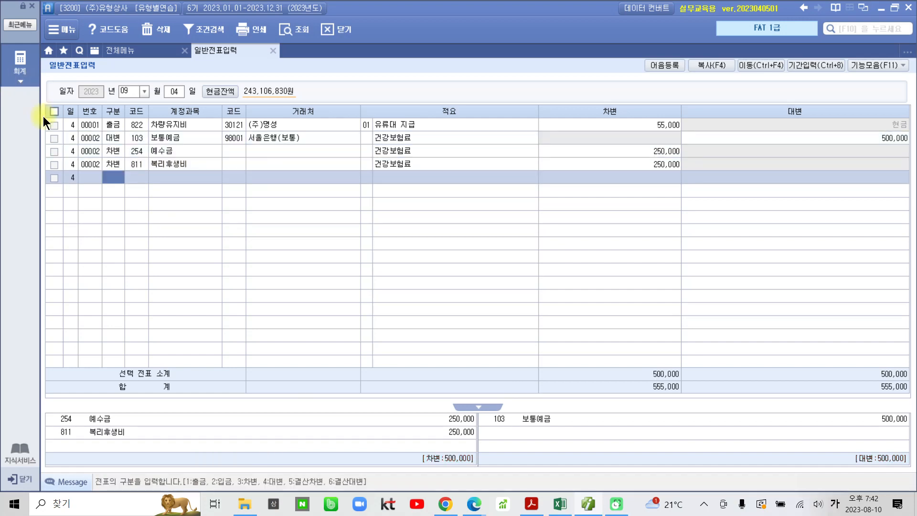
click(86, 155)
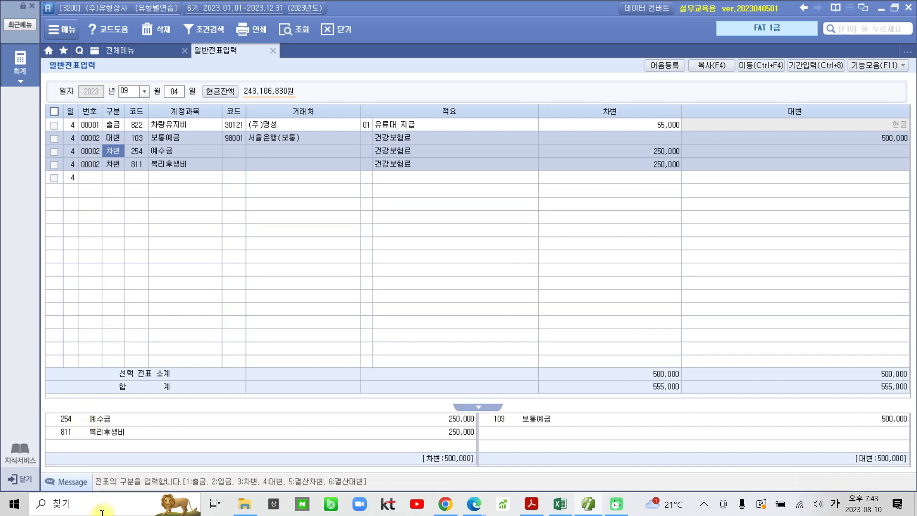
- Switch to the PDF and highlight 국외출장 왕복항공료 and 성카드 in the 5 September transaction
click(590, 504)
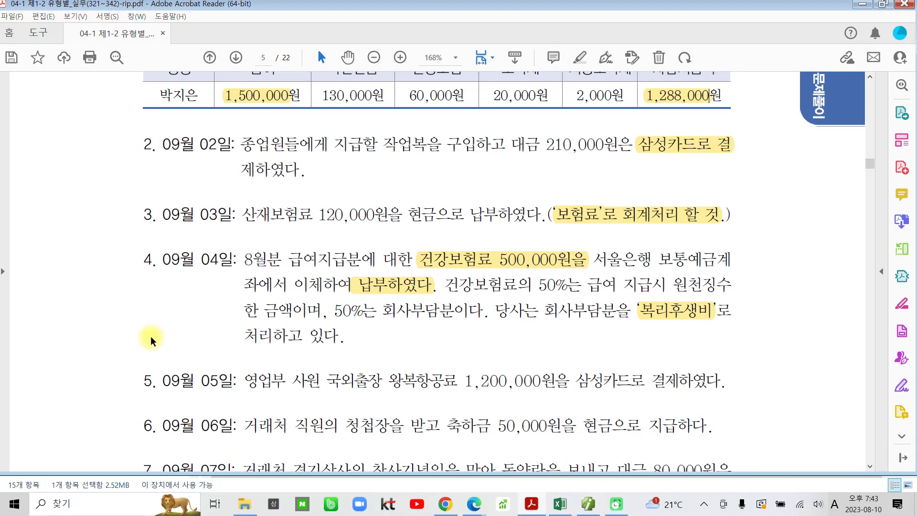
drag(243, 381, 340, 380)
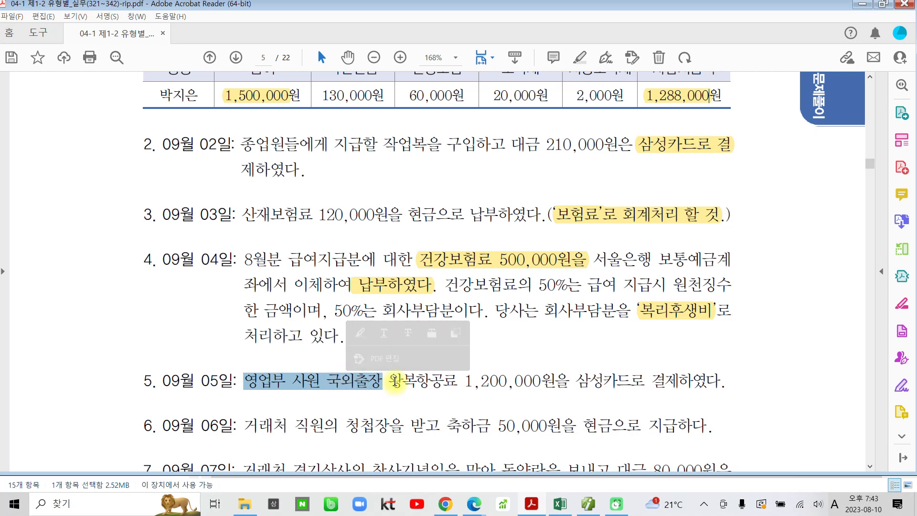
drag(390, 381, 462, 377)
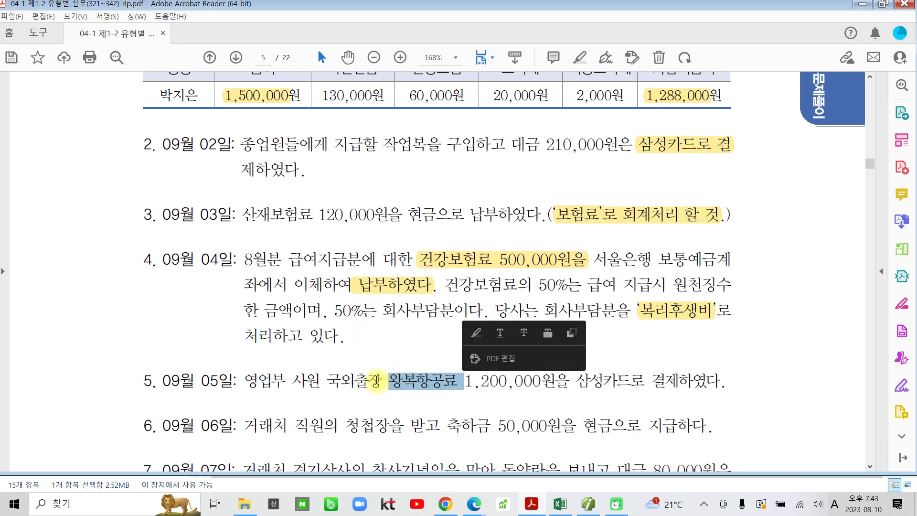
drag(327, 381, 458, 381)
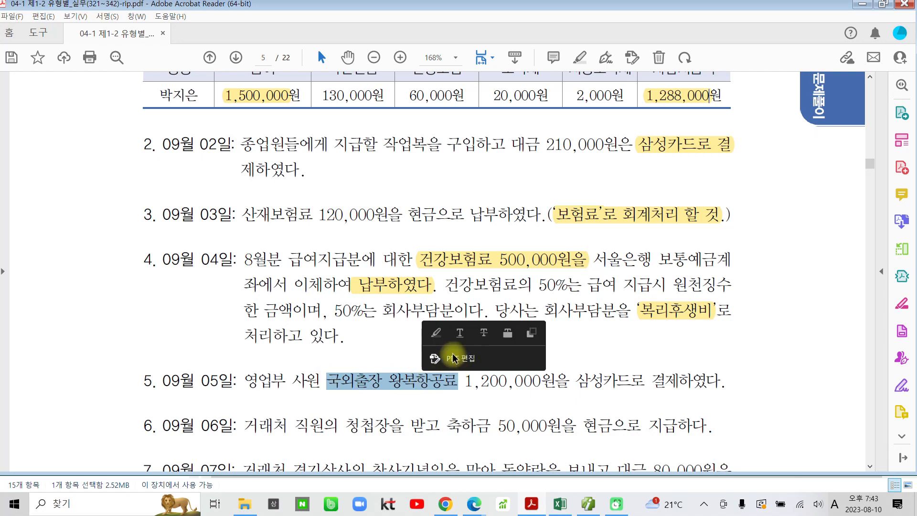
click(429, 335)
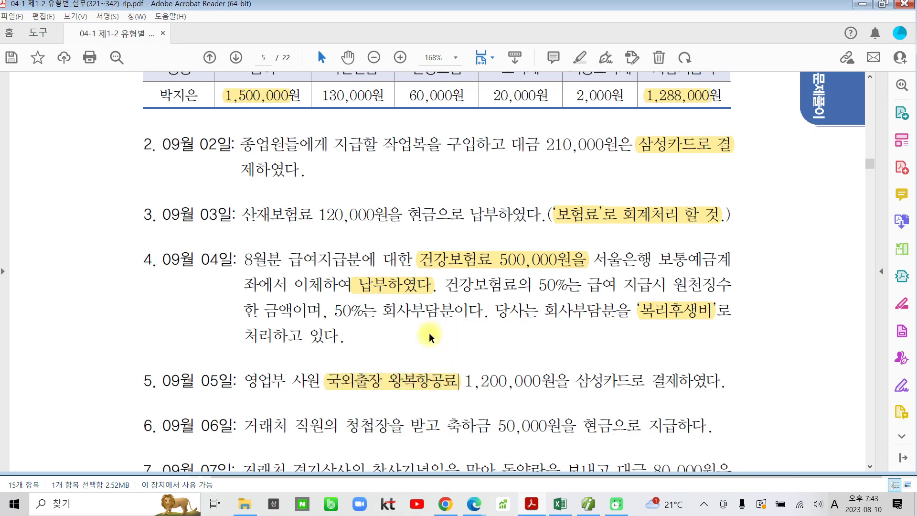
drag(583, 386, 630, 385)
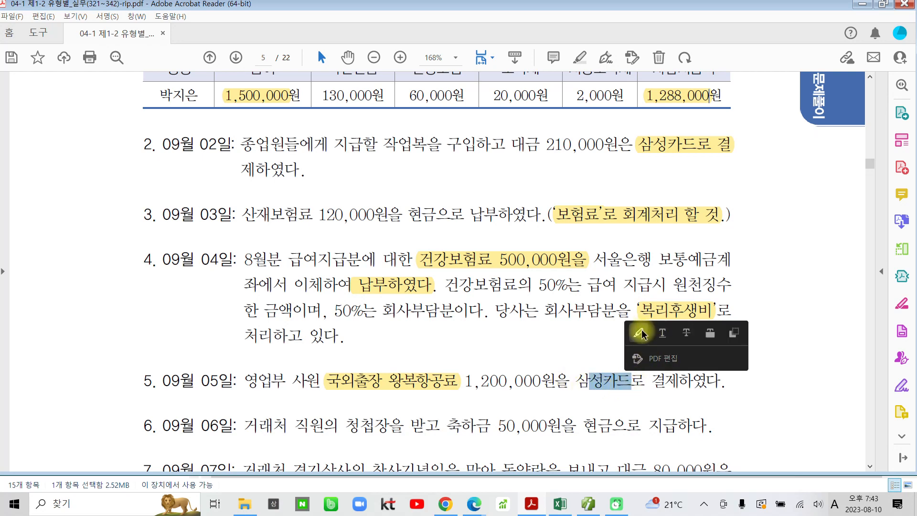
click(641, 332)
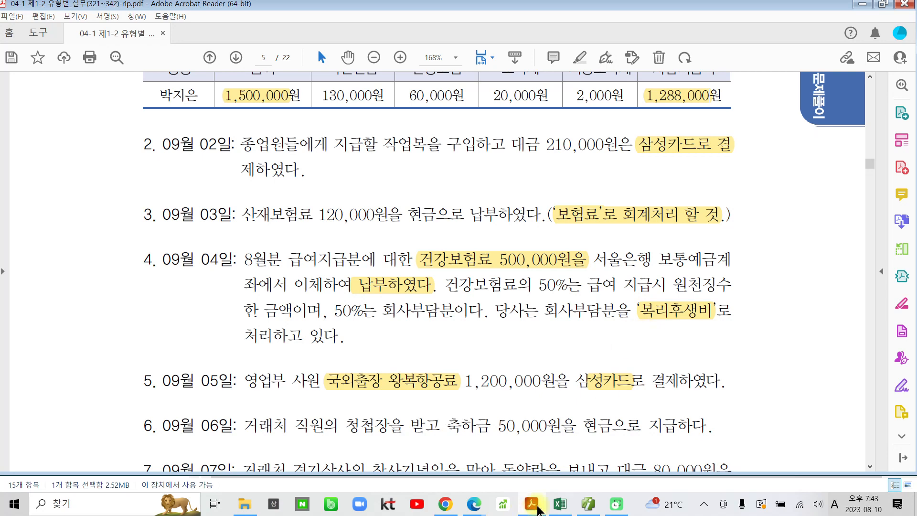
- Switch back to Smart A and load the general vouchers for 5 September
click(591, 505)
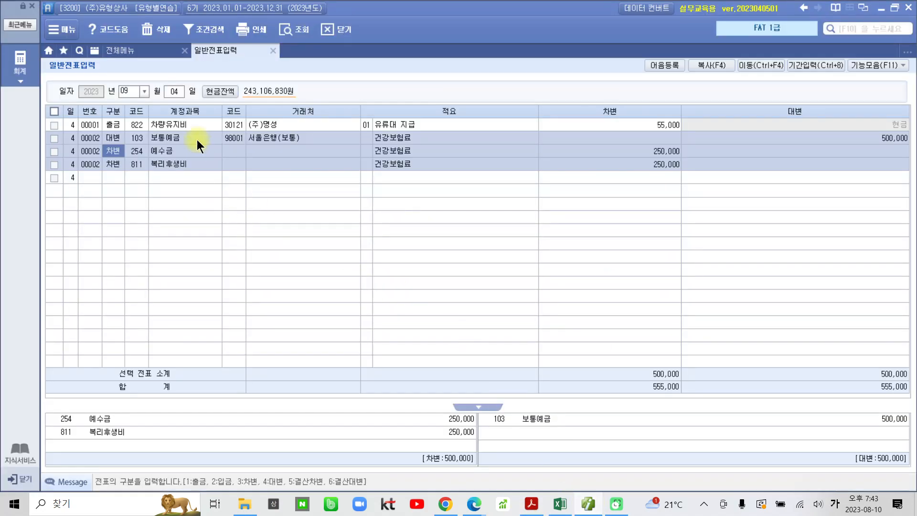
click(173, 93)
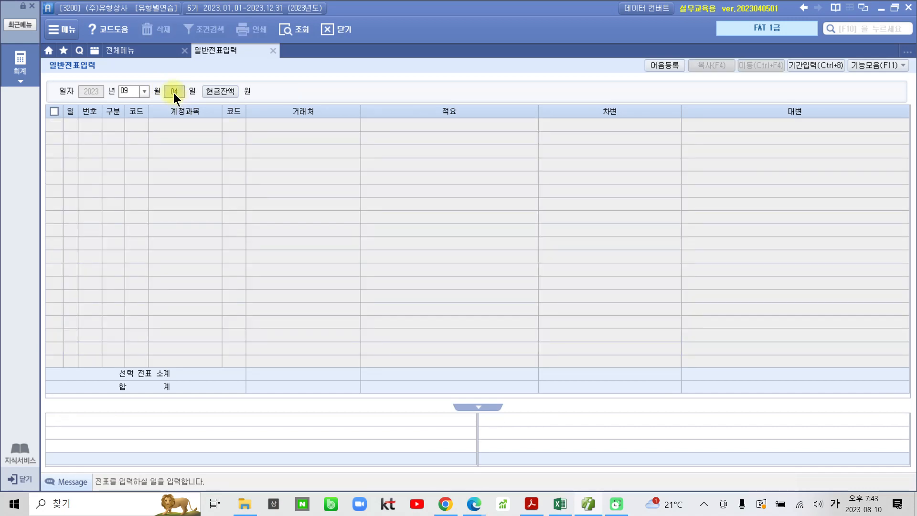
text(5)
key(Return)
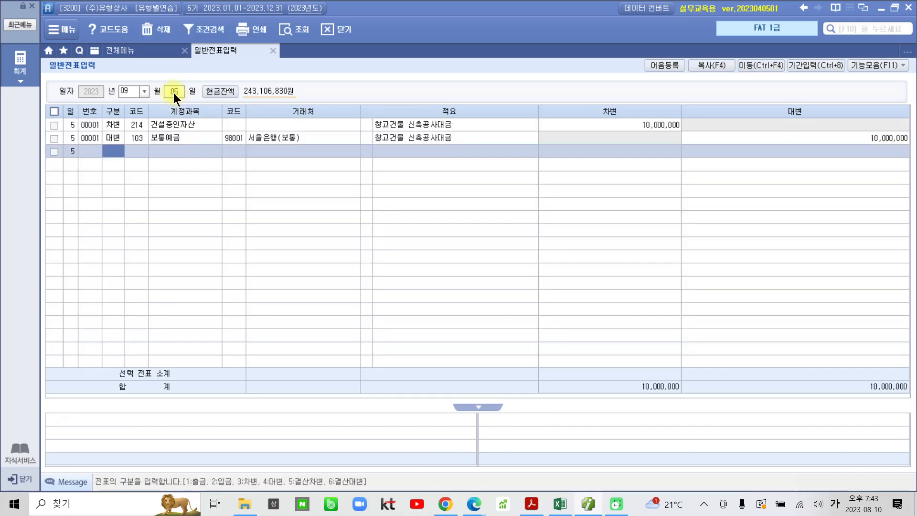
- Start a debit (차변) line for account 812 여비교통비, leaving the counterparty and the preset description code empty
text(3)
key(Return)
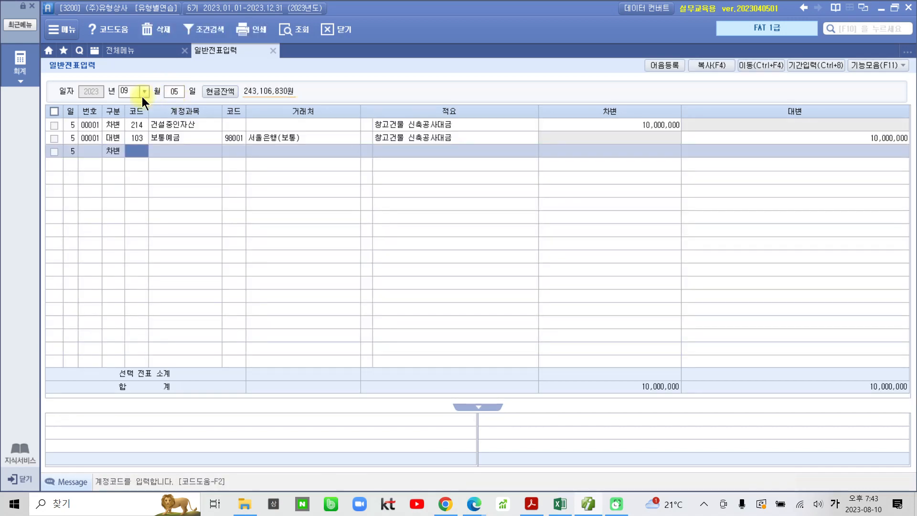
text(812)
key(Return)
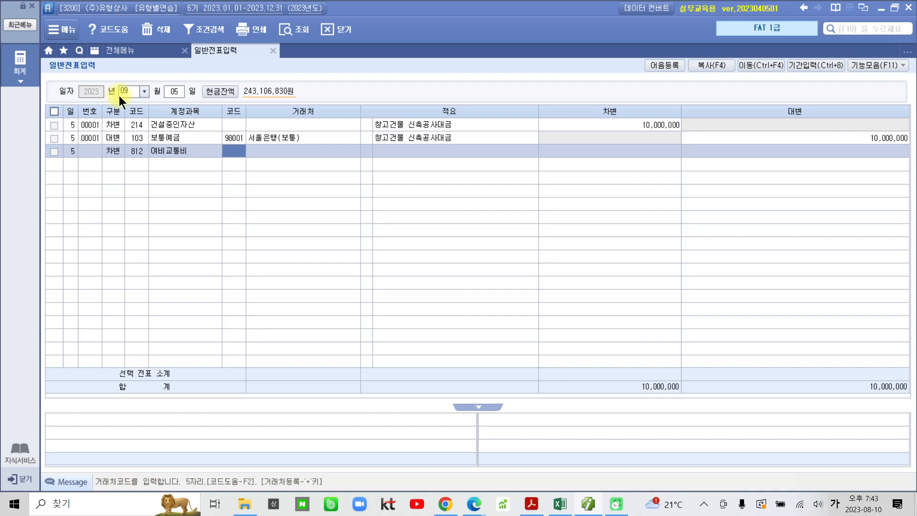
key(Return)
key(Return)
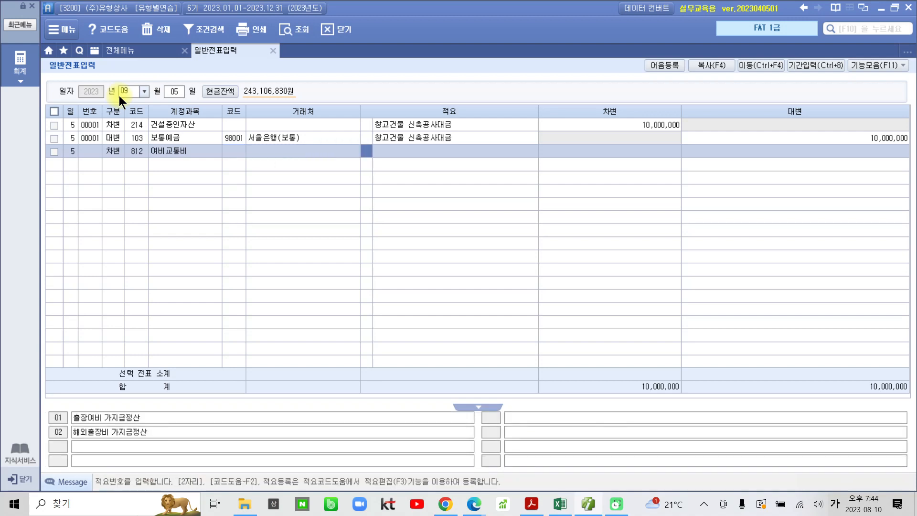
key(Return)
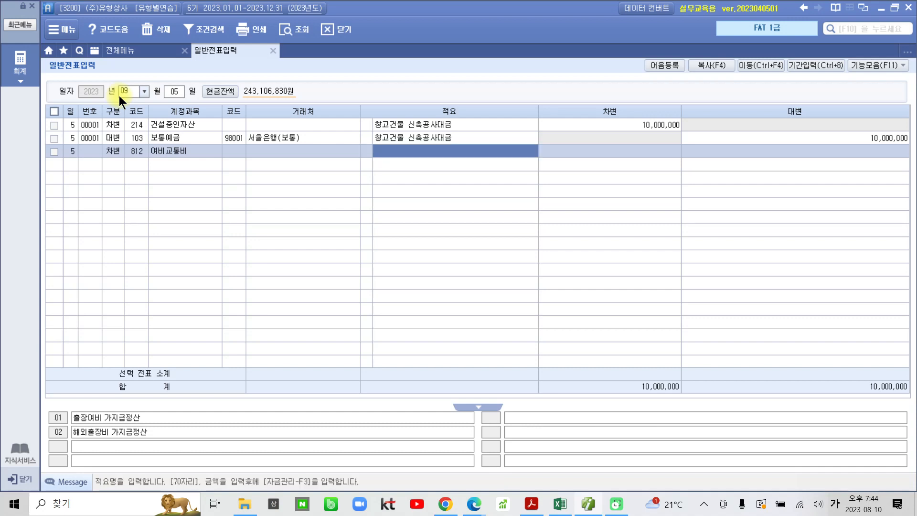
- Enter the description 출장 항공료 and the debit amount 1,200,000 on the 여비교통비 line
text(출장 해)
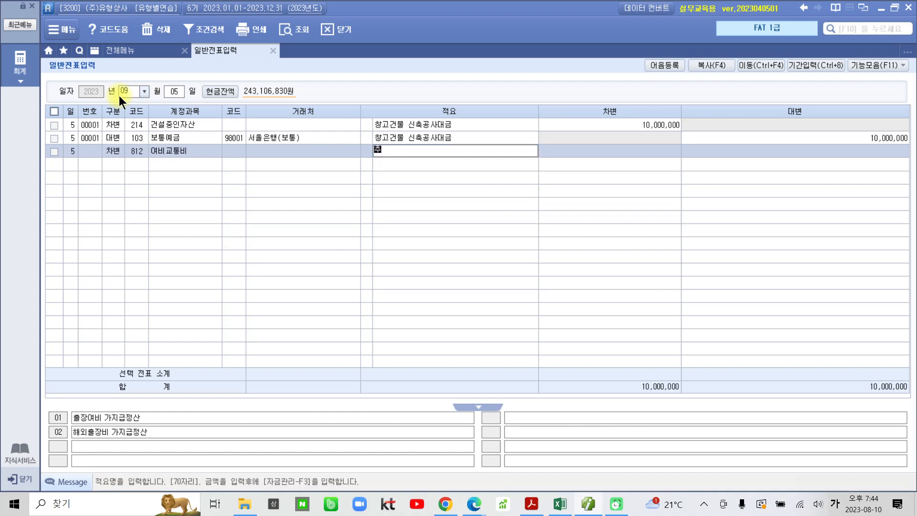
text(ㅇ공료)
key(Return)
key(Hangul)
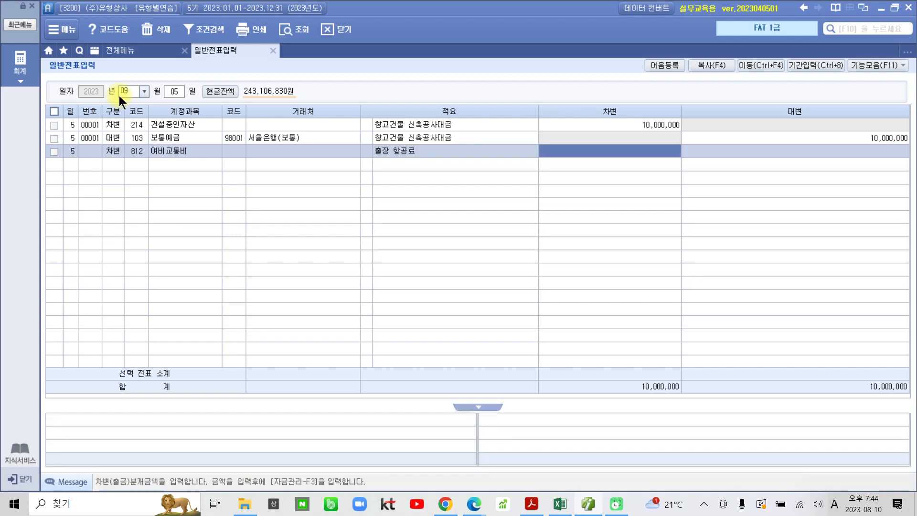
text(1200000)
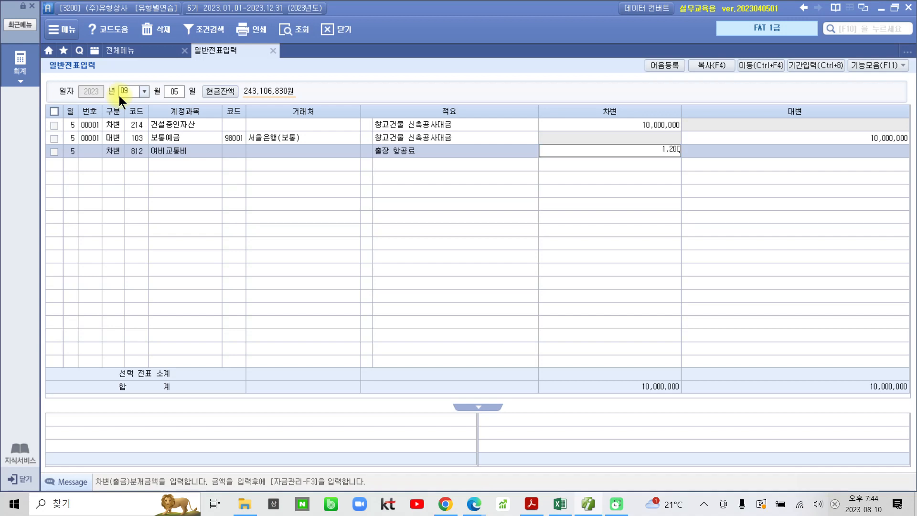
key(Return)
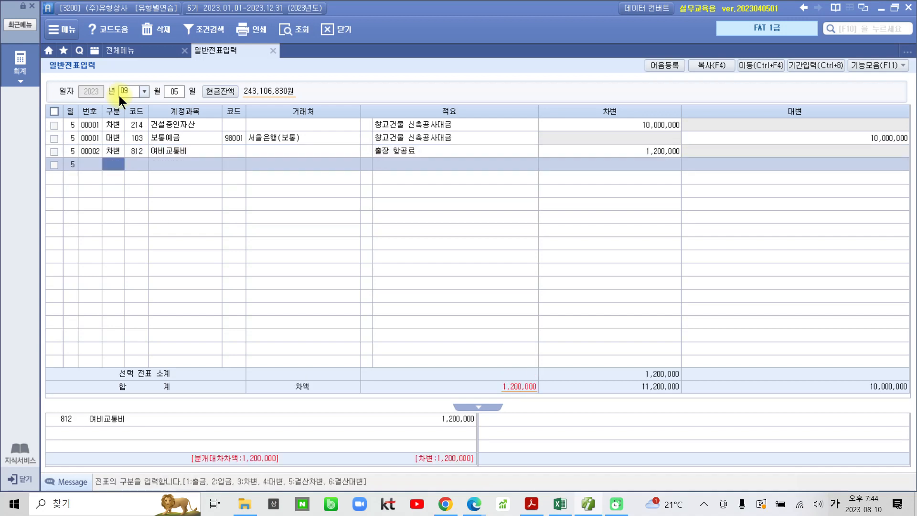
- Start a credit (대변) line for account 253 미지급금 below the 여비교통비 entry
text(4)
key(Return)
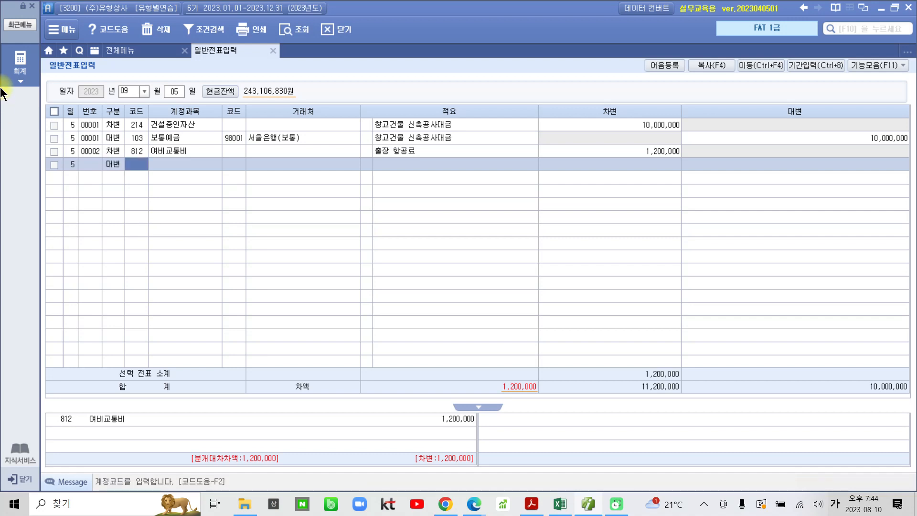
text(253)
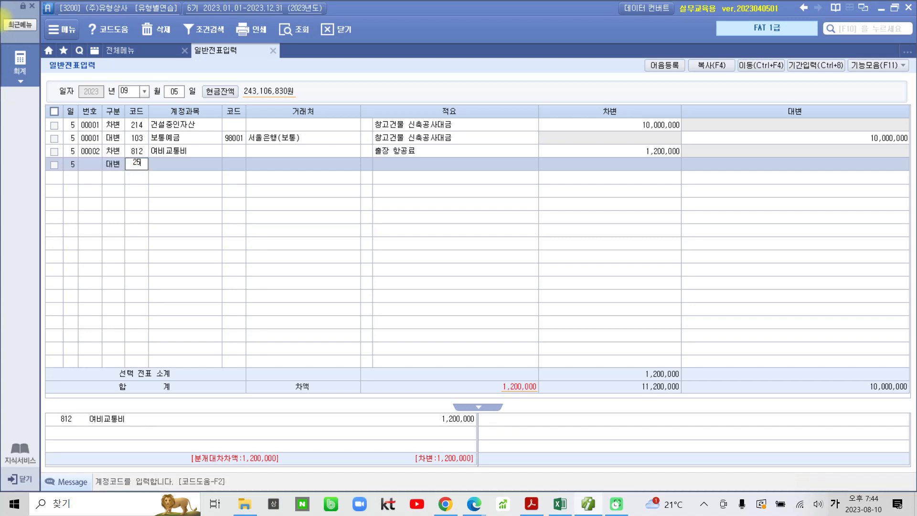
key(Return)
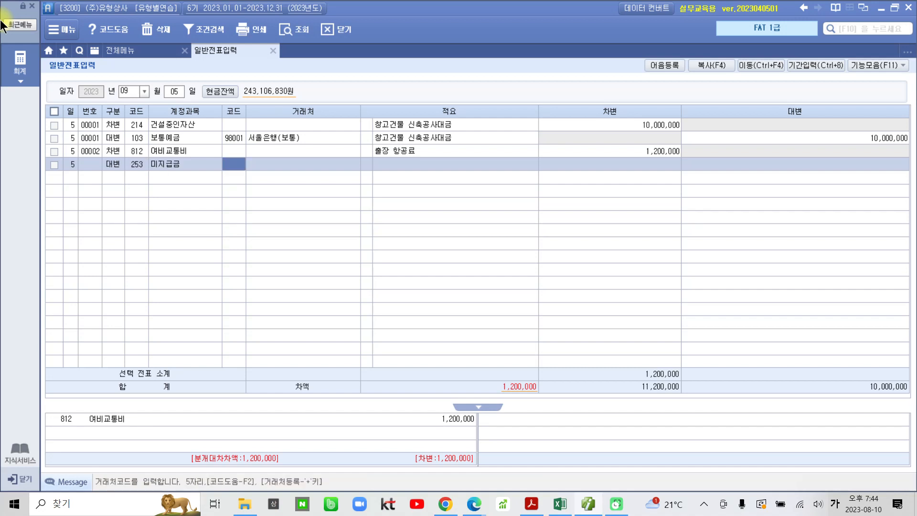
- Set the counterparty of the 미지급금 credit line to 삼성카드
text(삼성)
key(Return)
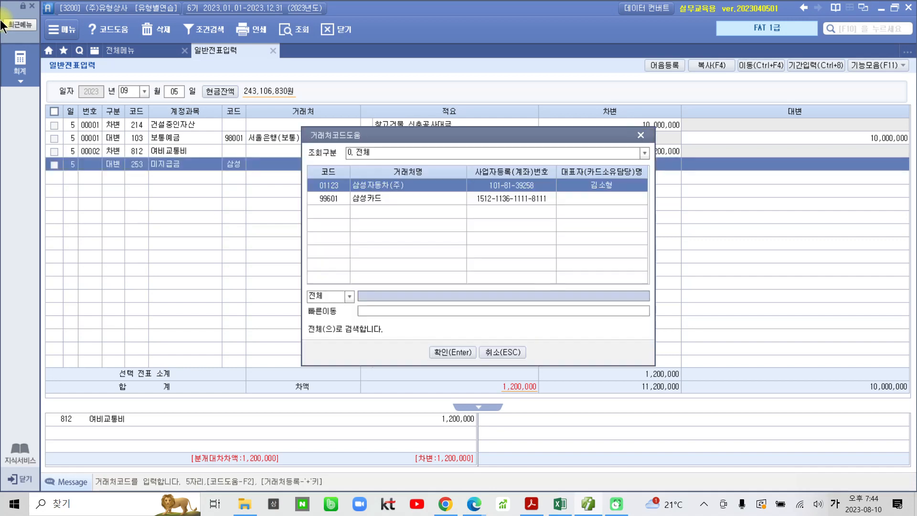
key(Down)
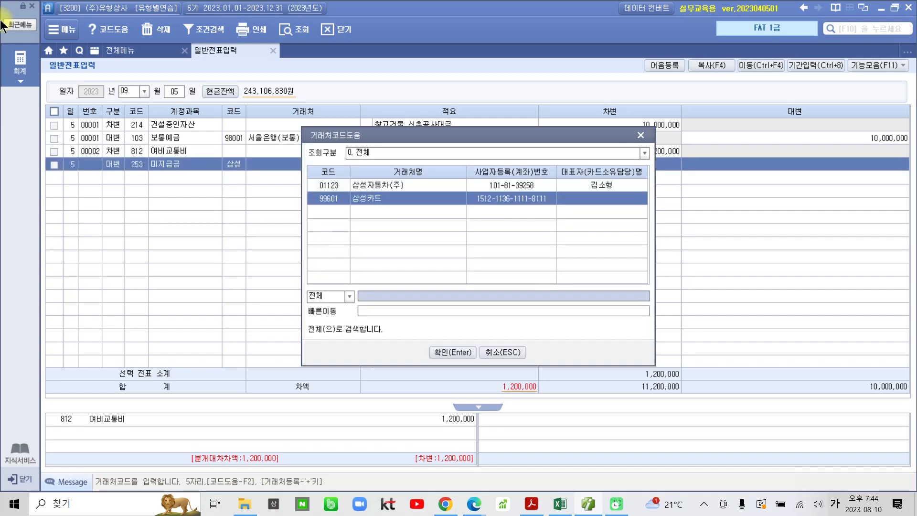
key(Return)
- Keep the description 출장 항공료 on the 미지급금 line and enter the credit amount 1,200,000 to complete the voucher
key(Return)
key(Return)
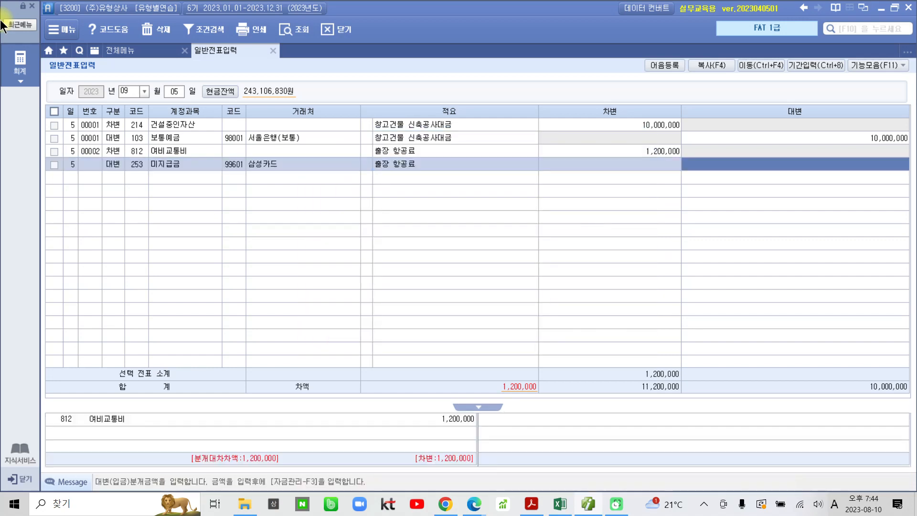
text(1200000)
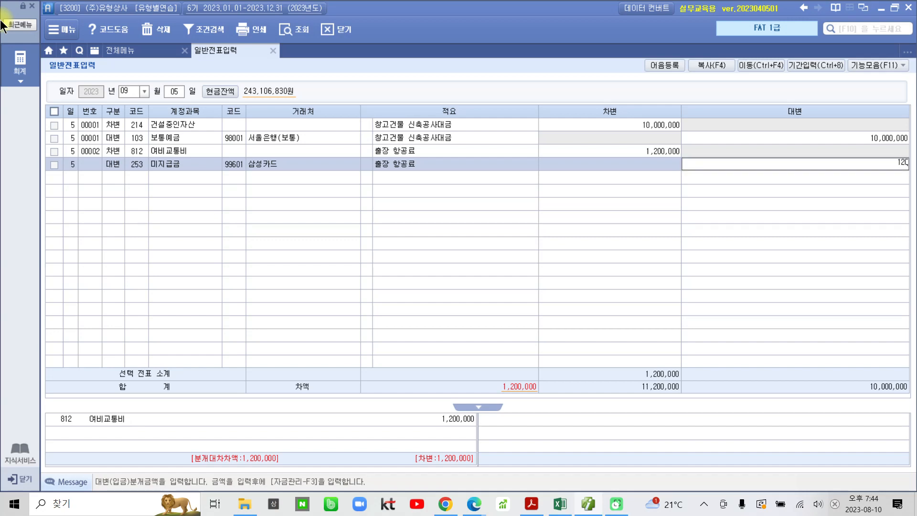
key(Return)
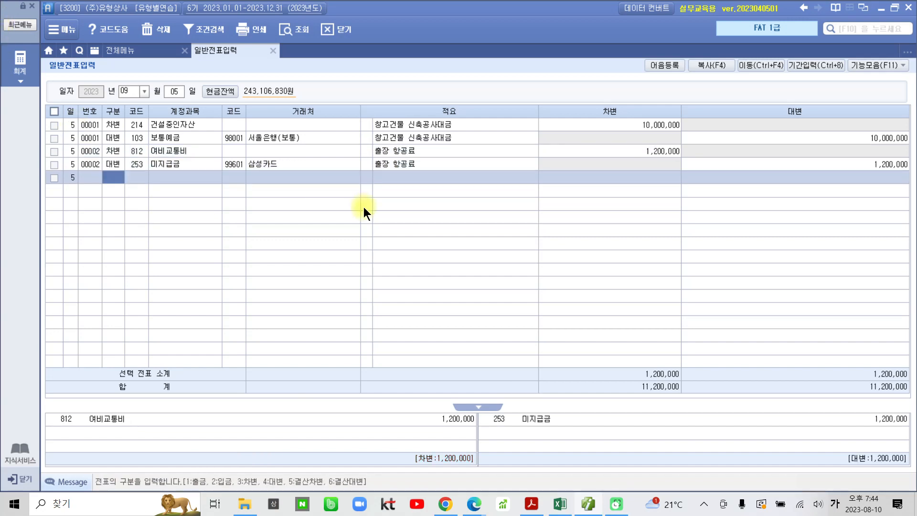
click(160, 165)
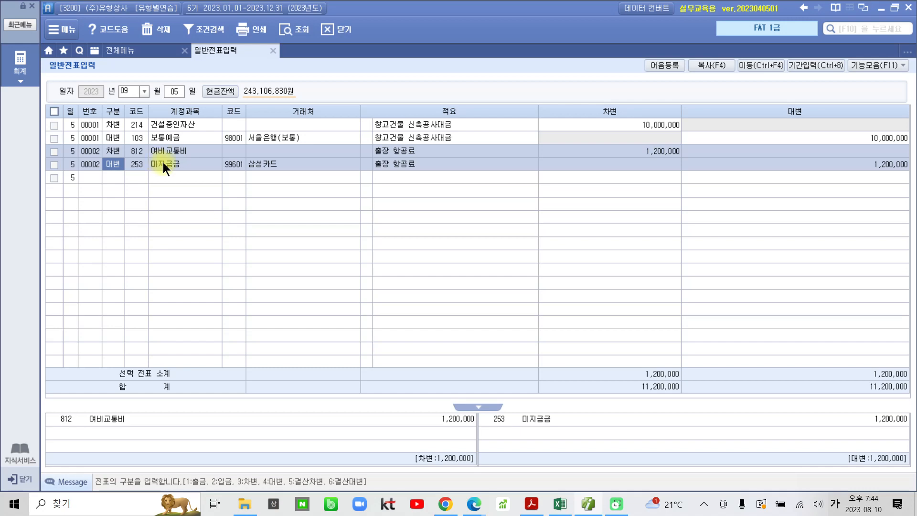
- Switch to the PDF in Acrobat Reader and highlight 현금으로 지급하 and 거래처 직원의 청첩장을 in the 6 September transaction
click(587, 504)
scroll(458, 429, down, 3)
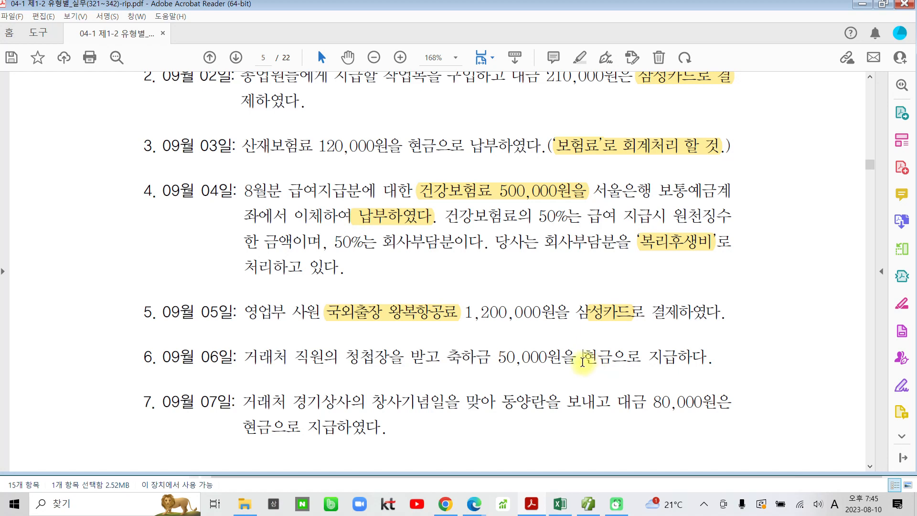
drag(582, 358, 692, 358)
click(713, 308)
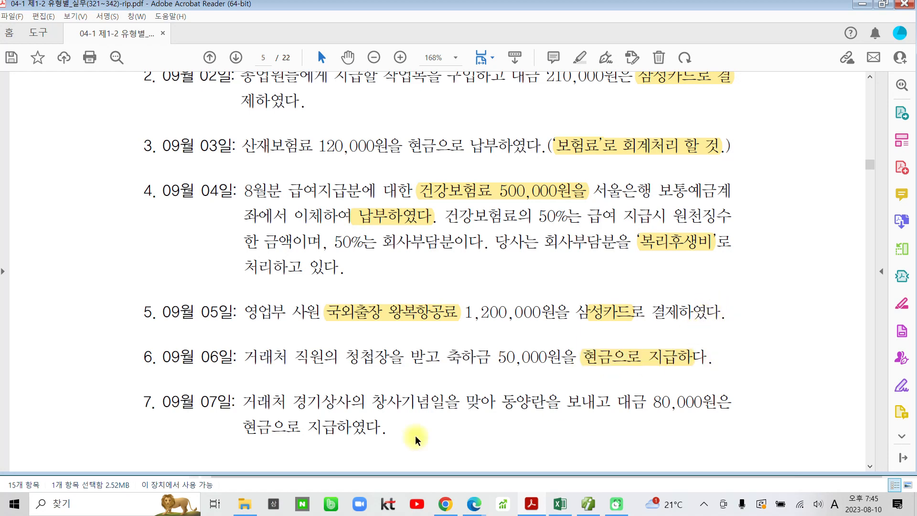
drag(248, 354, 402, 357)
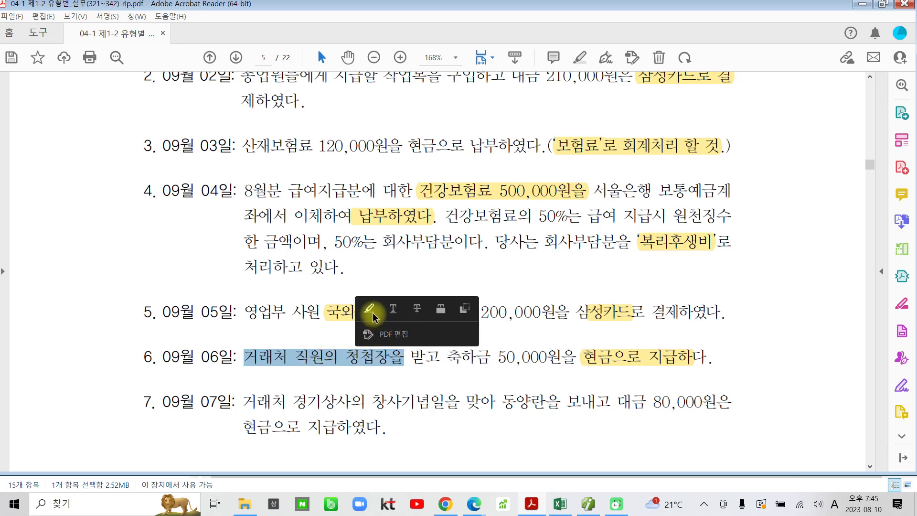
click(371, 313)
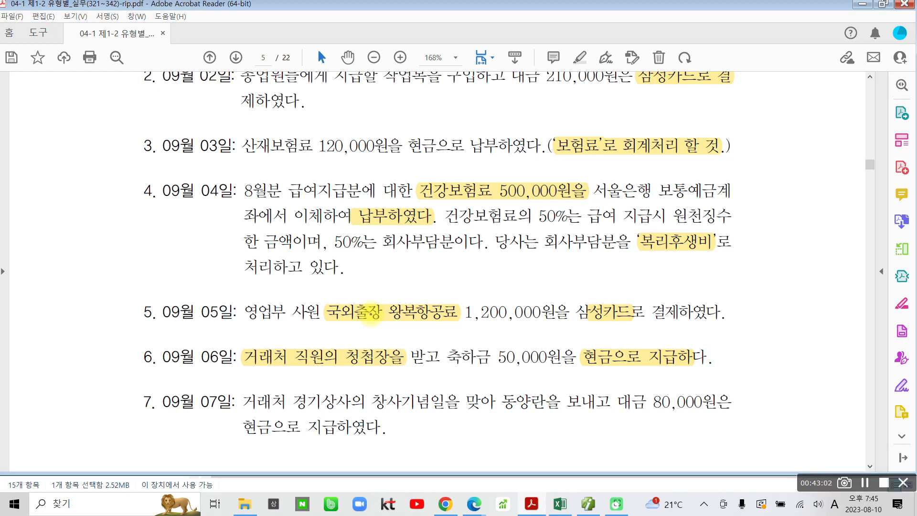
- Handwrite the account name 접대비 beneath the 6 September transaction, and clear the annotation
mouse_move(315, 371)
mouse_down()
mouse_move(326, 398)
mouse_move(365, 367)
mouse_move(365, 412)
mouse_move(377, 404)
mouse_up()
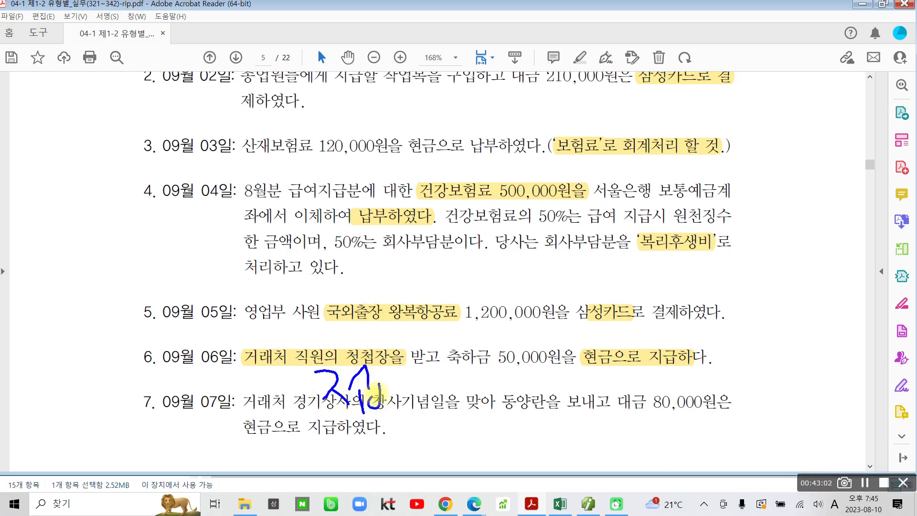
mouse_move(395, 356)
mouse_down()
mouse_move(418, 394)
mouse_move(444, 363)
mouse_move(452, 404)
mouse_move(481, 376)
mouse_move(490, 391)
mouse_up()
drag(501, 357, 510, 420)
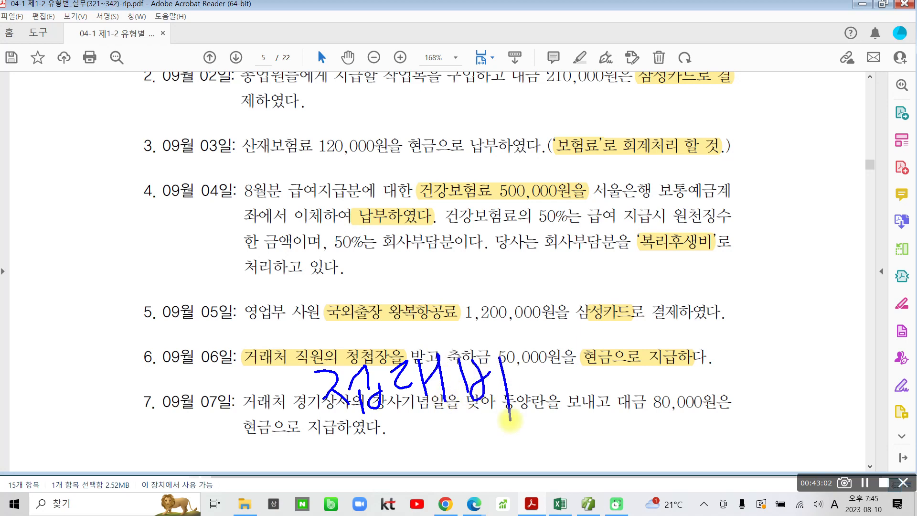
key(Escape)
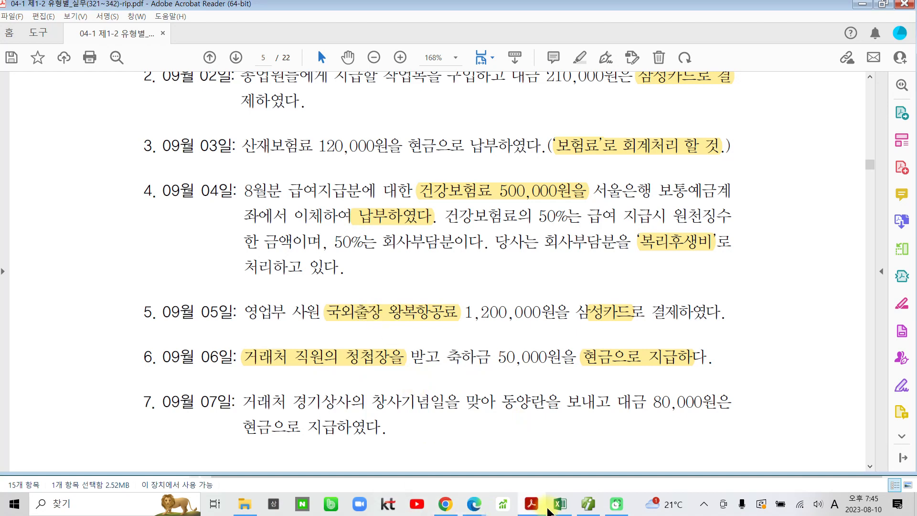
- Switch back to Smart A, load the general vouchers for 6 September and start a cash payment (출금) line
click(587, 507)
click(173, 91)
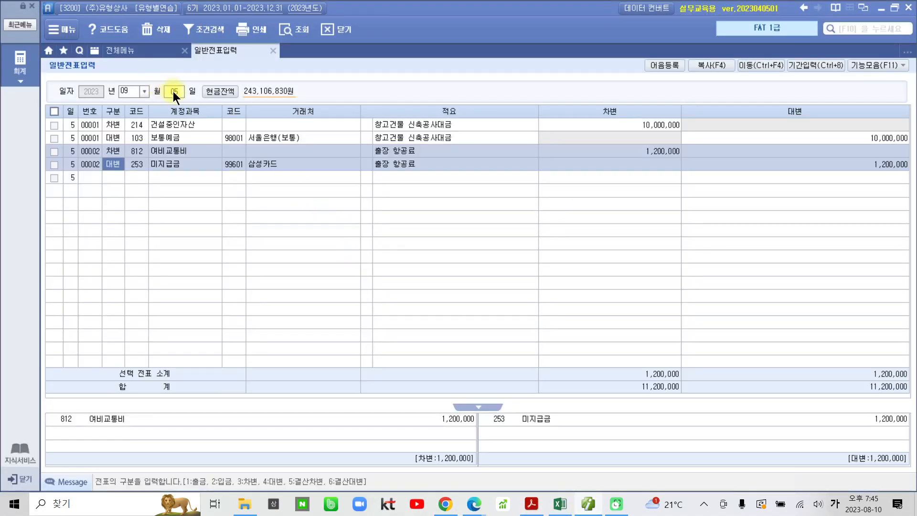
text(06)
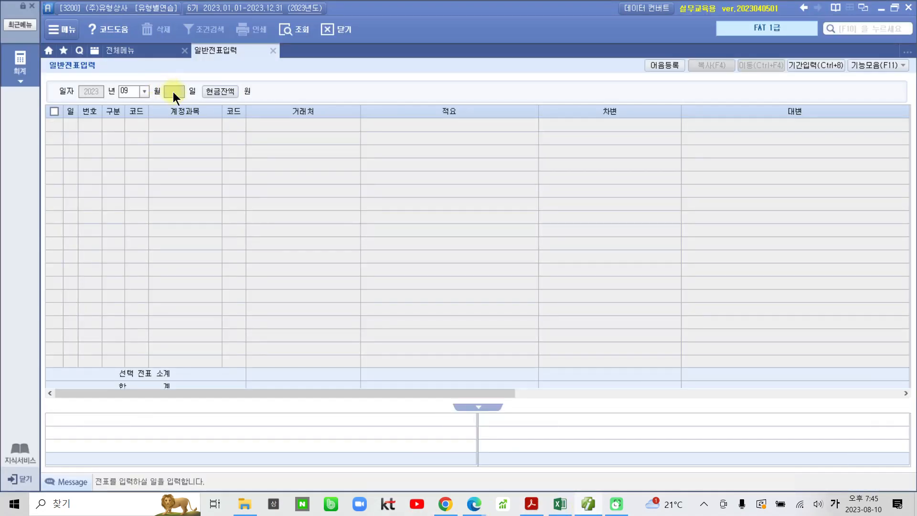
key(Return)
text(1)
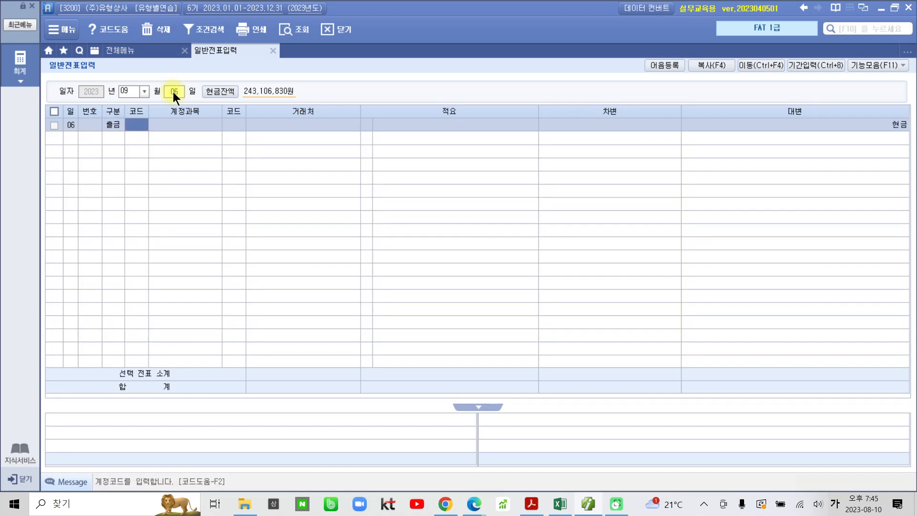
- Assign account 813 접대비 to the 6 September cash payment line, leaving the counterparty empty
text(접대)
key(Return)
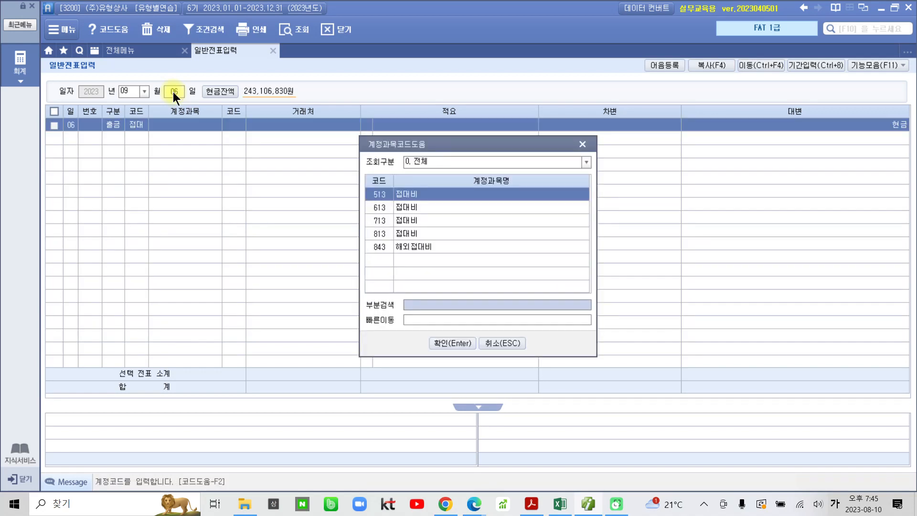
key(Down)
key(Down)
key(Down)
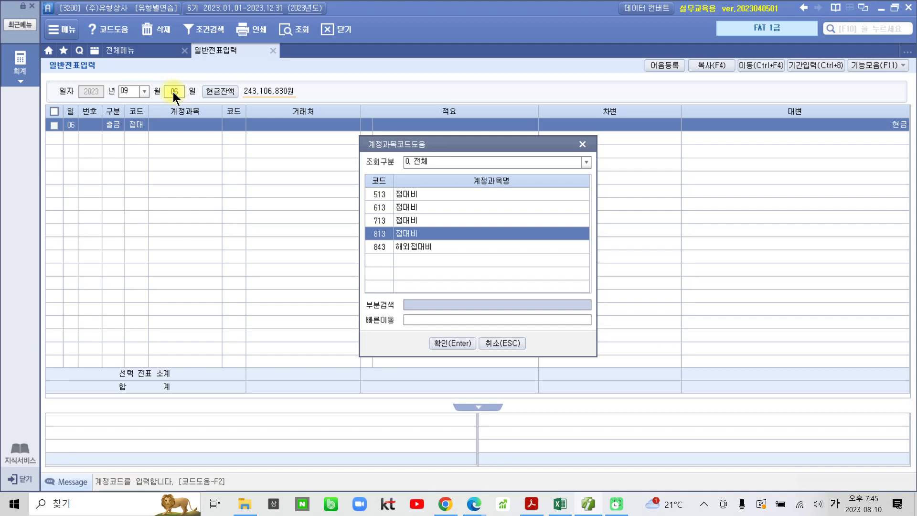
key(Return)
key(Return)
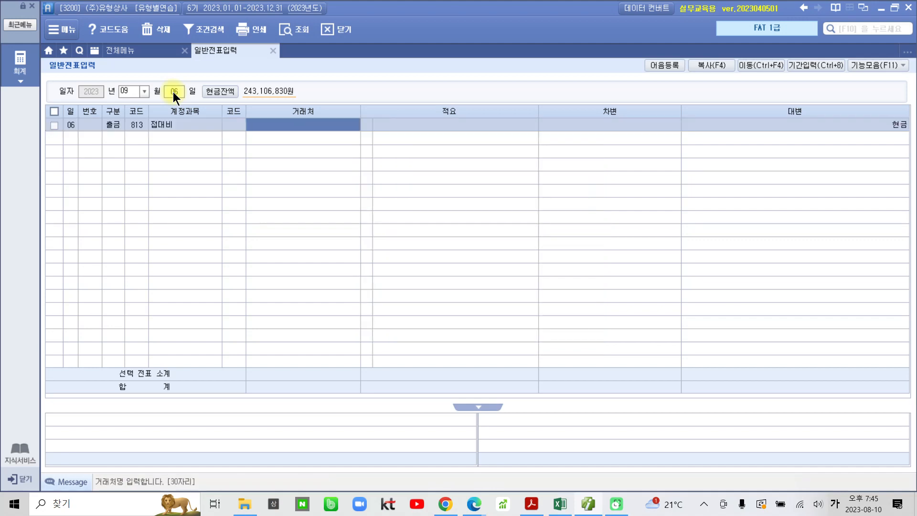
key(Return)
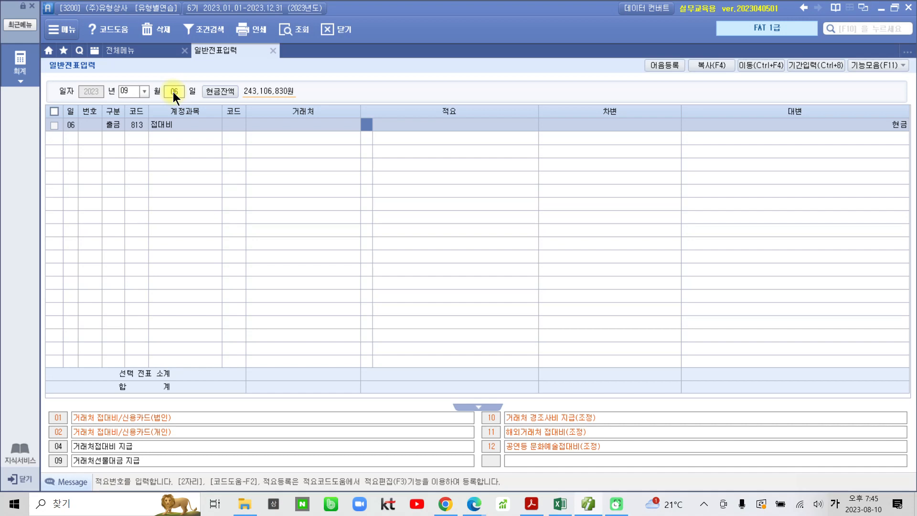
- Apply preset description 10 거래처 경조사비 지급(조정) and enter the amount 50,000 on the 접대비 line
text(10)
key(Return)
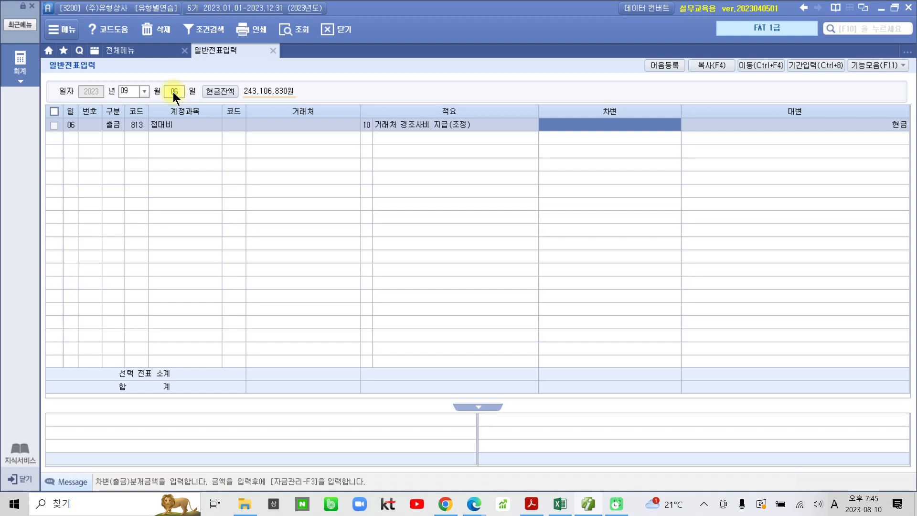
text(500000)
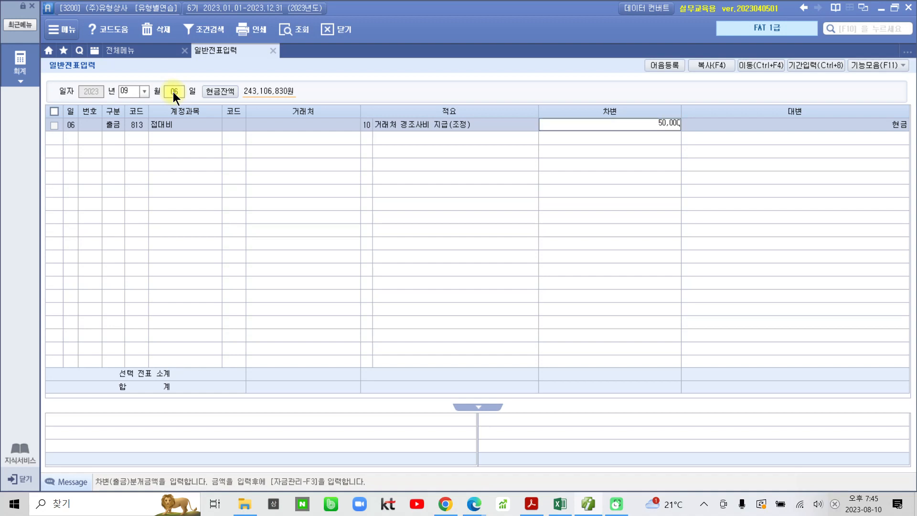
key(Return)
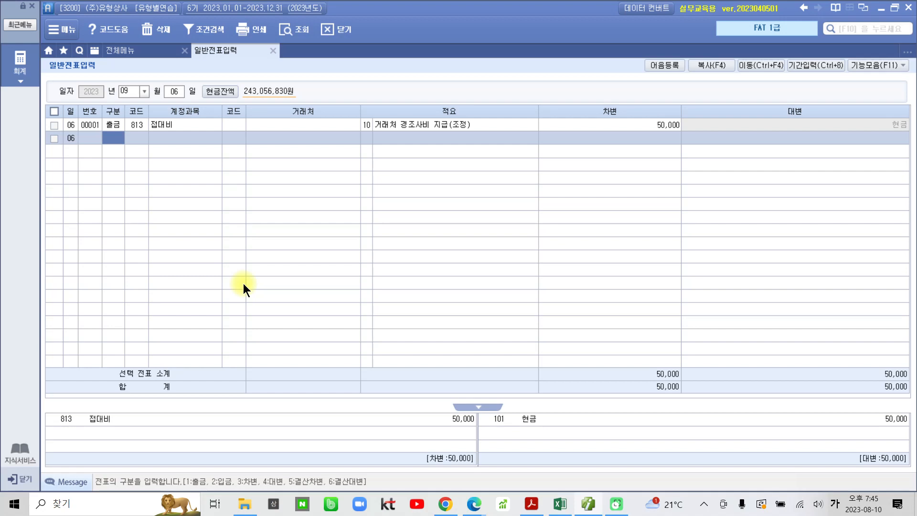
- Switch to the PDF and highlight 거래처 경기상사의 창사기념일을 and 현금으로 지급하였다 in the 7 September transaction
click(593, 505)
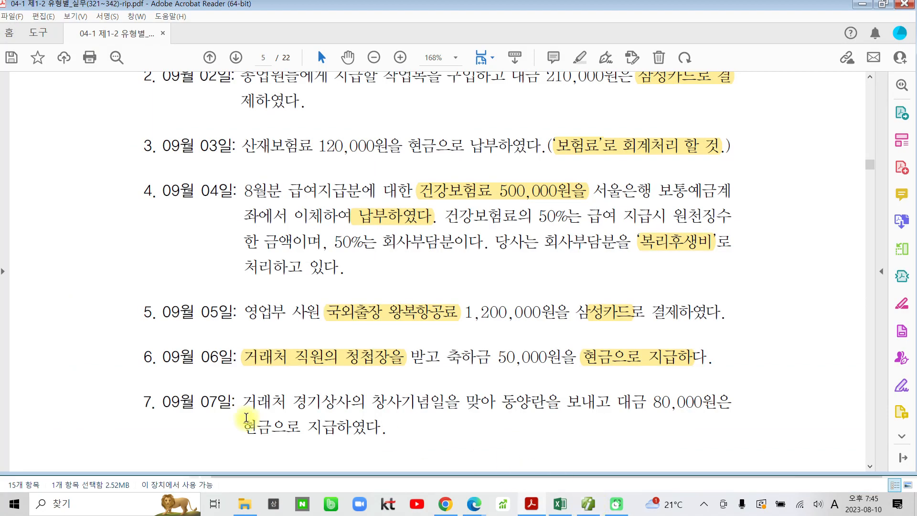
scroll(246, 418, down, 2)
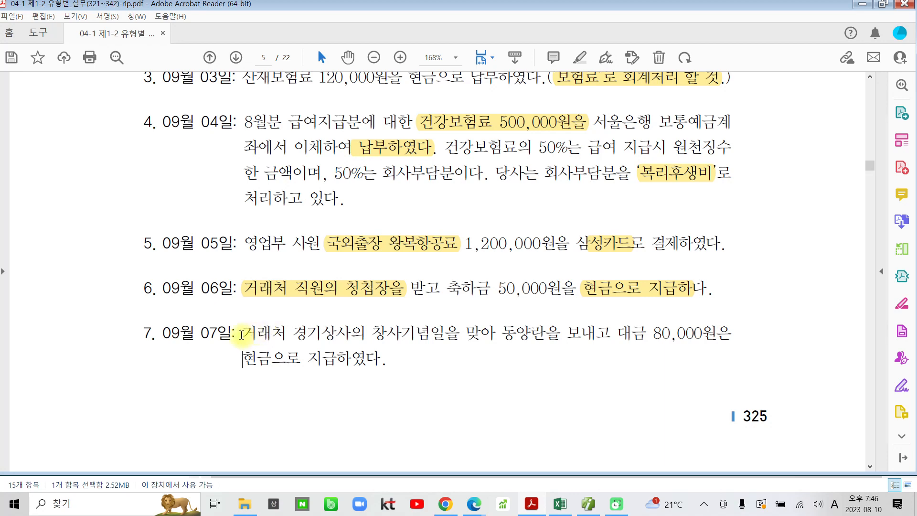
drag(241, 333, 458, 335)
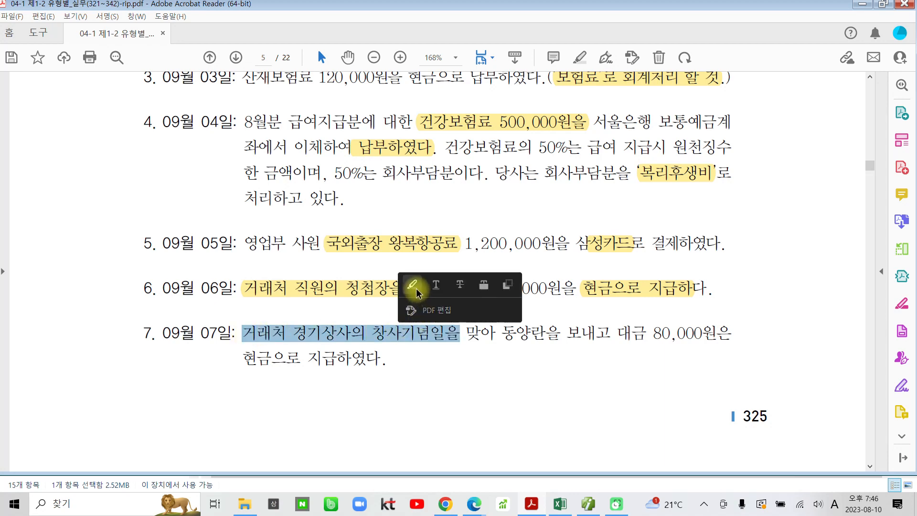
click(412, 286)
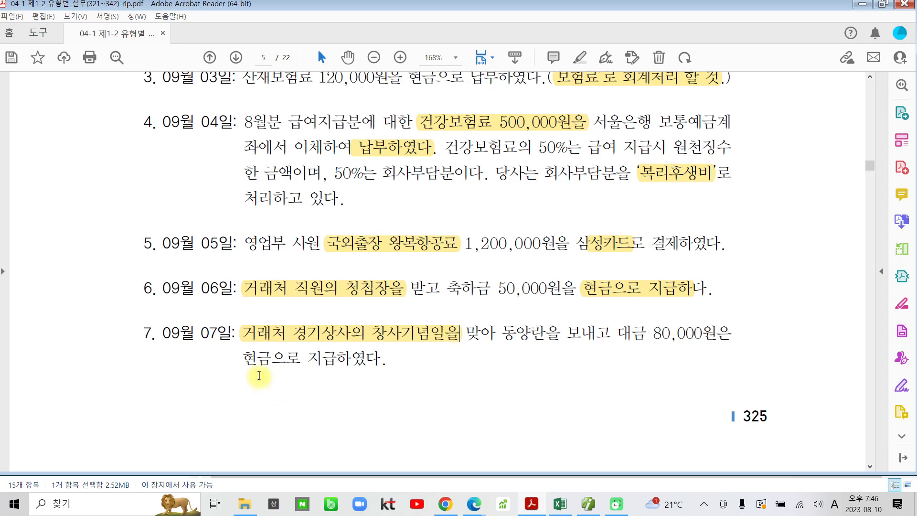
drag(243, 358, 380, 359)
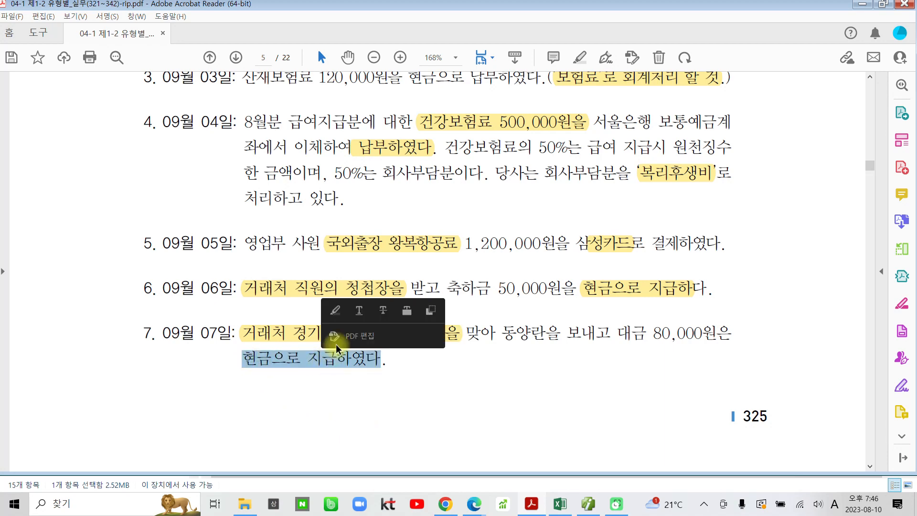
click(339, 312)
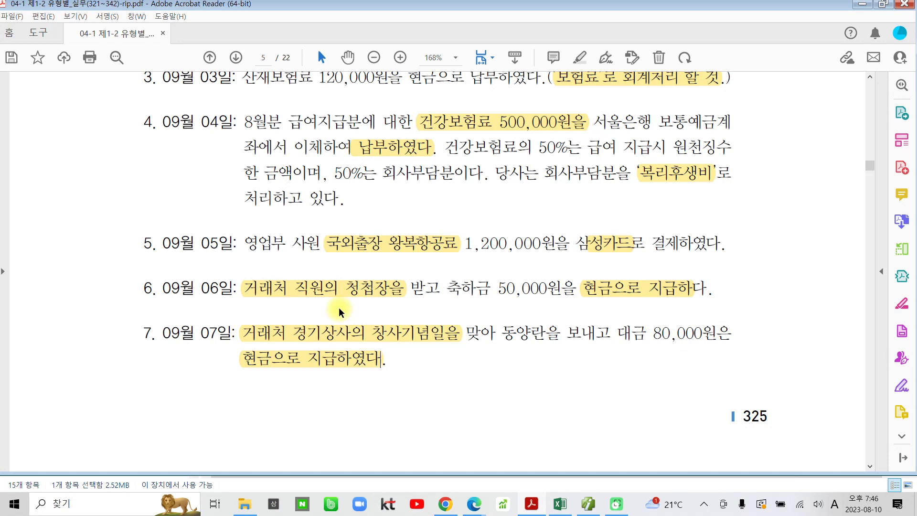
- Switch back to Smart A, load the general vouchers for 7 September and start a cash payment (출금) line
click(586, 505)
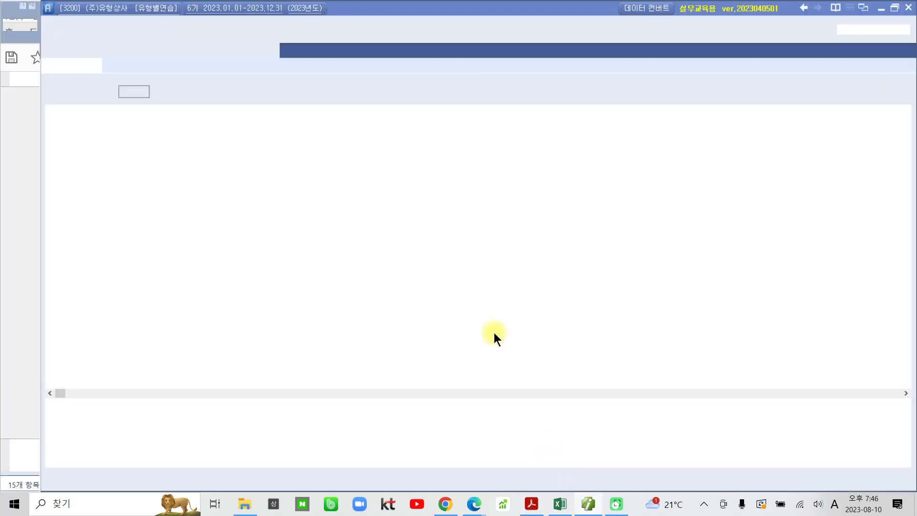
click(174, 92)
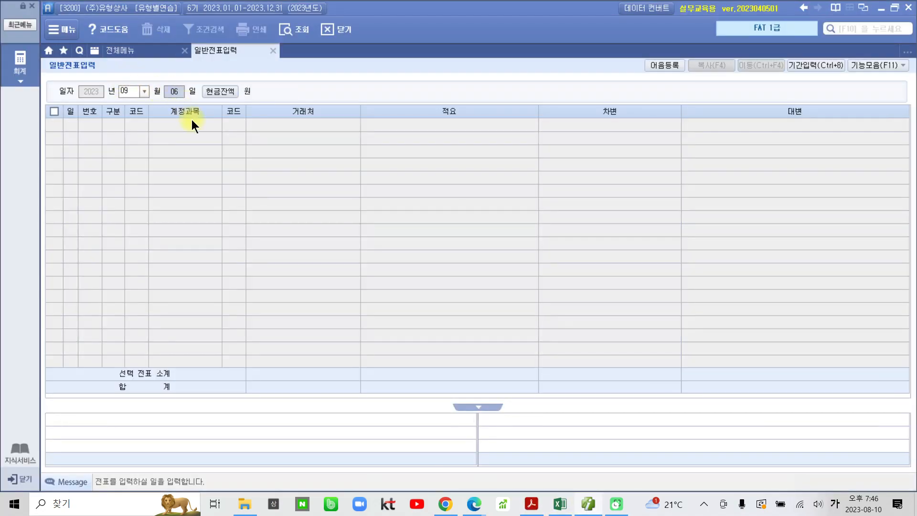
text(7)
key(Return)
text(1)
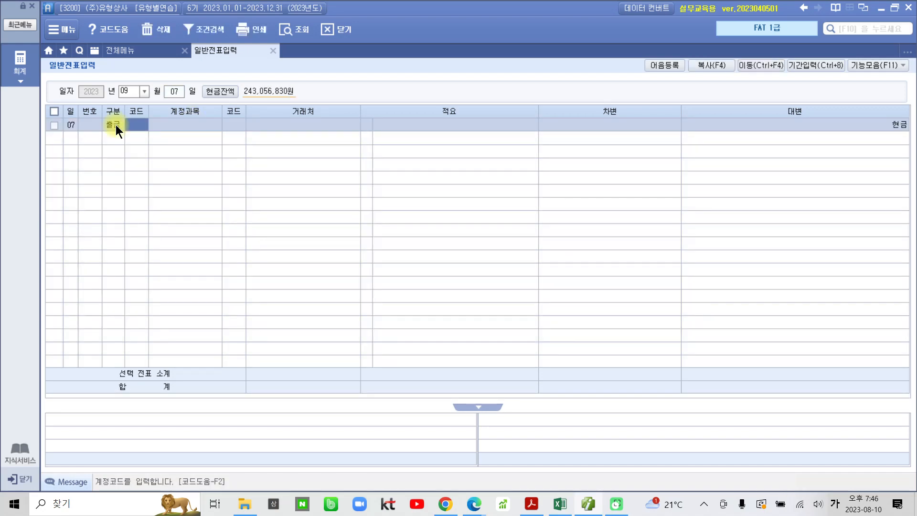
- Assign account 813 접대비 to the 7 September cash payment line, leaving the counterparty empty
text(처대)
key(Return)
key(Down)
key(Down)
key(Down)
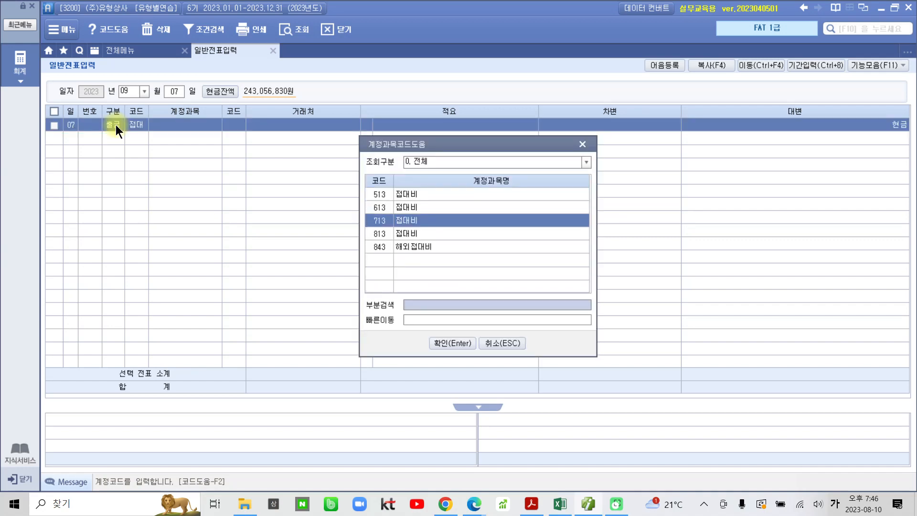
key(Return)
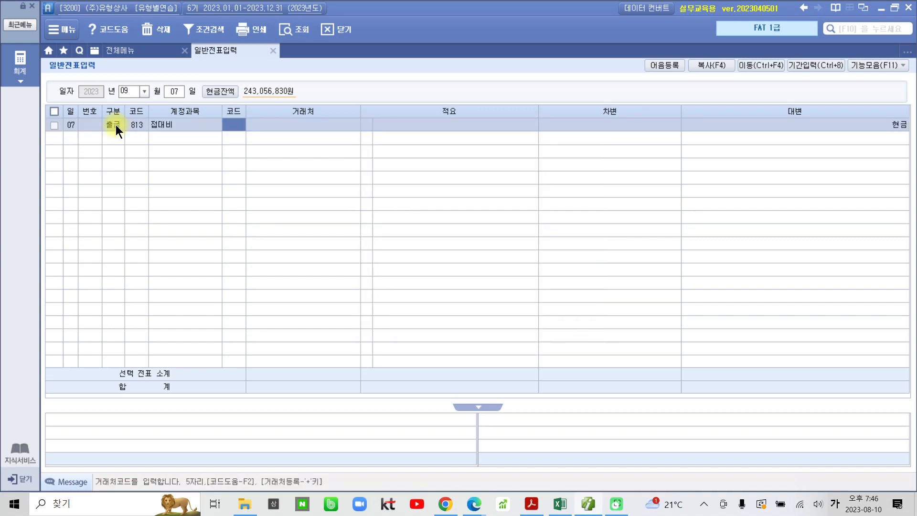
key(Return)
key(Return)
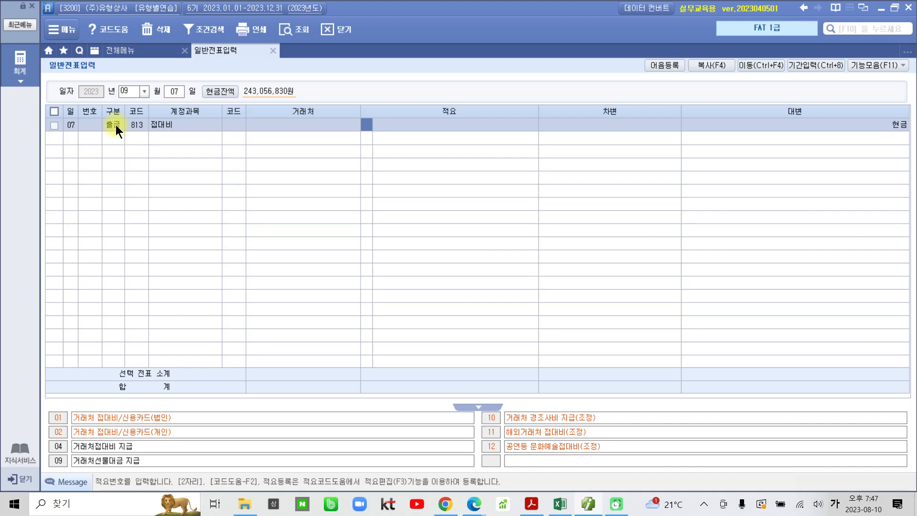
- Apply preset description 09 거래처선물대금 지급 and enter the amount 80,000 on the 7 September 접대비 line
text(9)
key(Return)
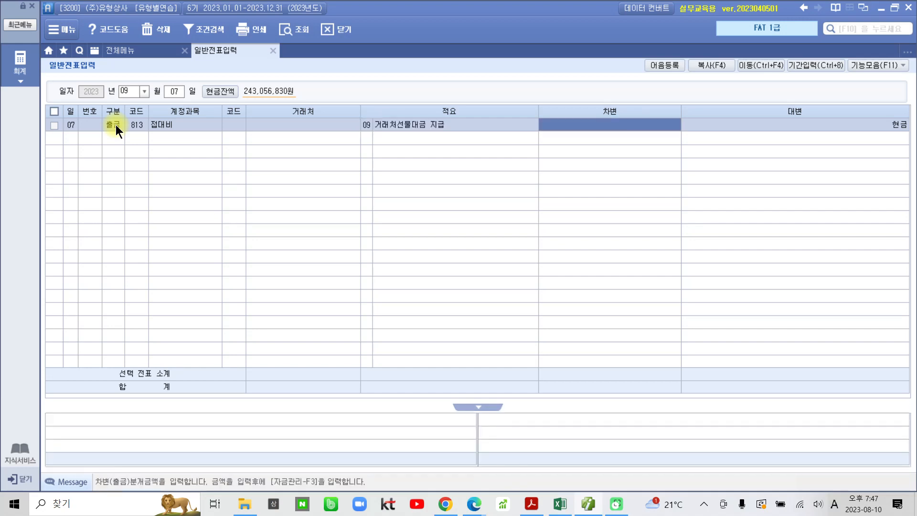
text(800000)
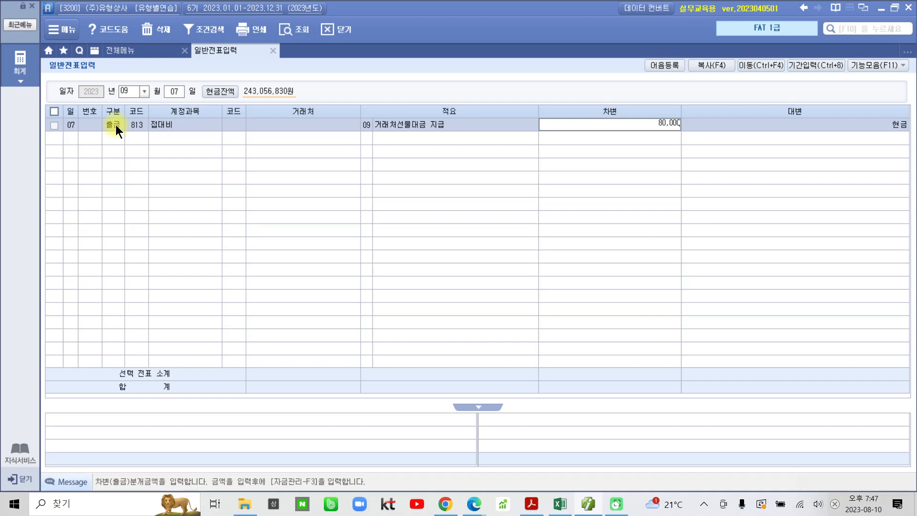
key(Return)
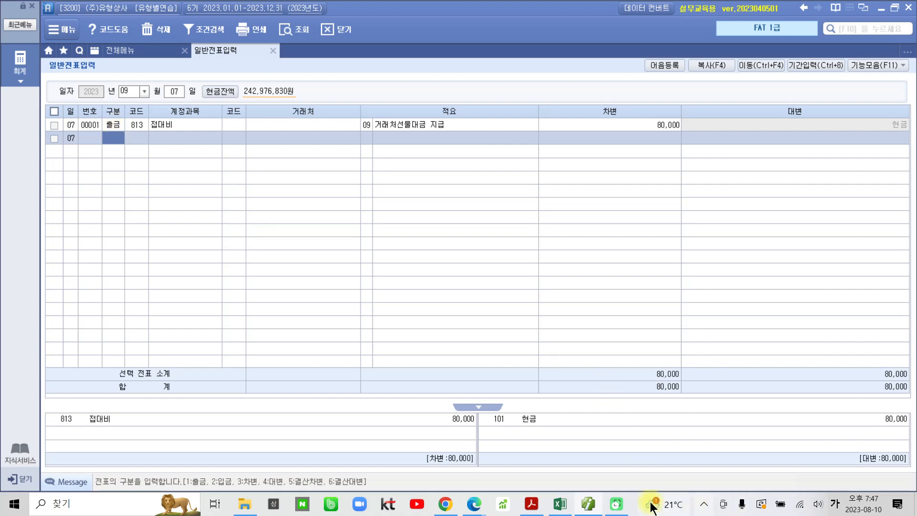
- Switch to the PDF and highlight 거래처 직원과 함께 식사를 and 삼성카드로 in the 8 September transaction
click(588, 502)
scroll(361, 187, down, 10)
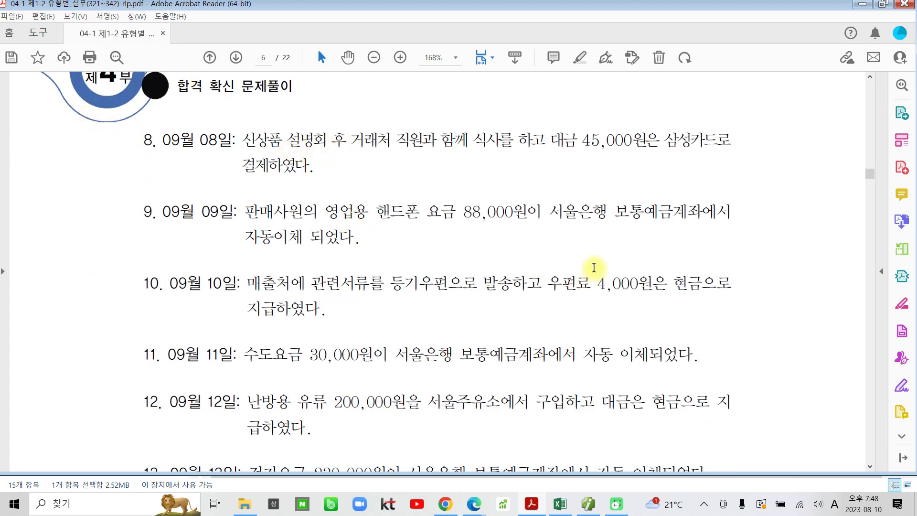
drag(352, 142, 499, 127)
click(517, 89)
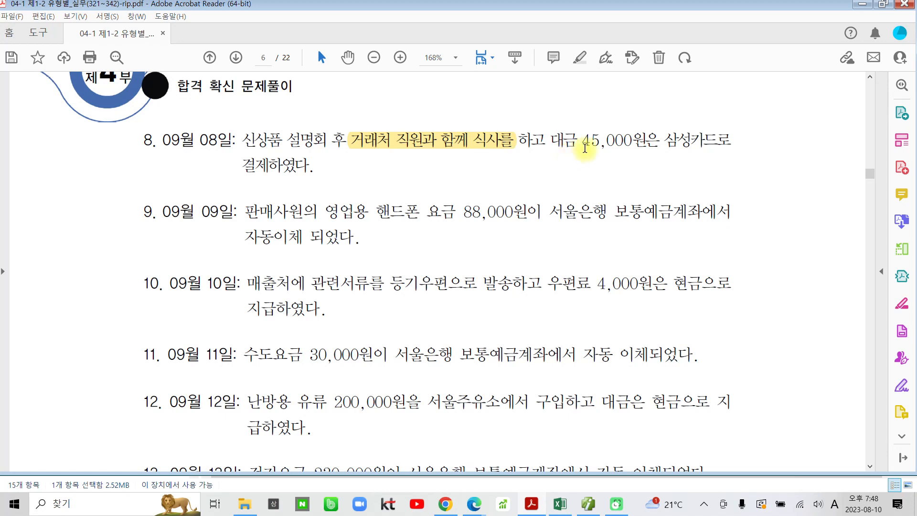
drag(665, 141, 746, 141)
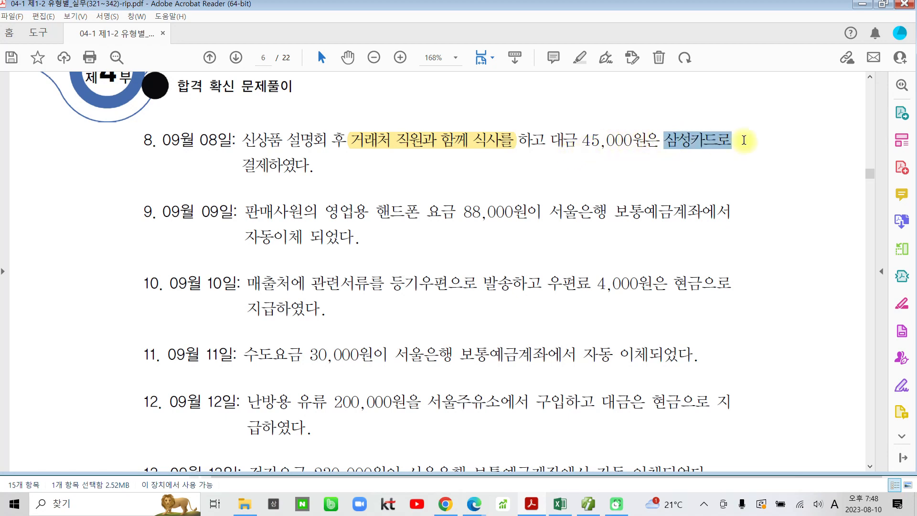
click(755, 96)
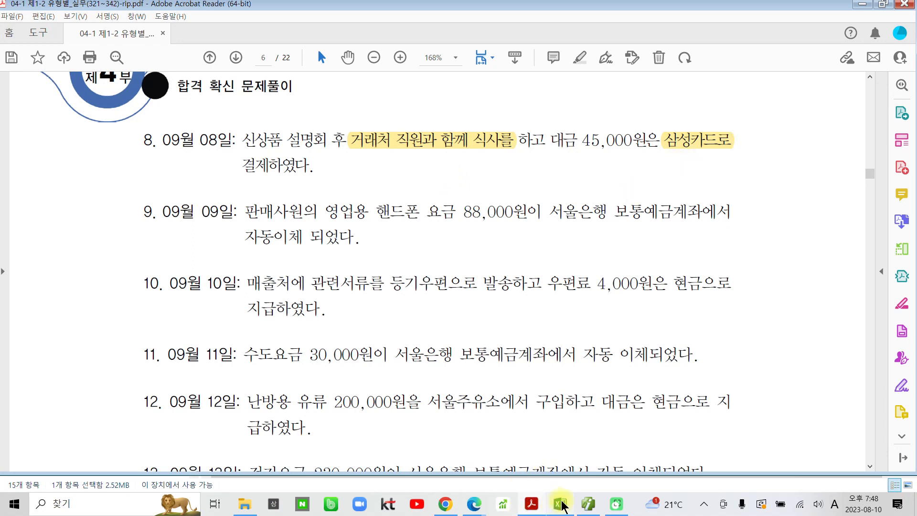
- Switch back to Smart A, load the general vouchers for 8 September and start a debit (차변) line
click(588, 504)
click(181, 91)
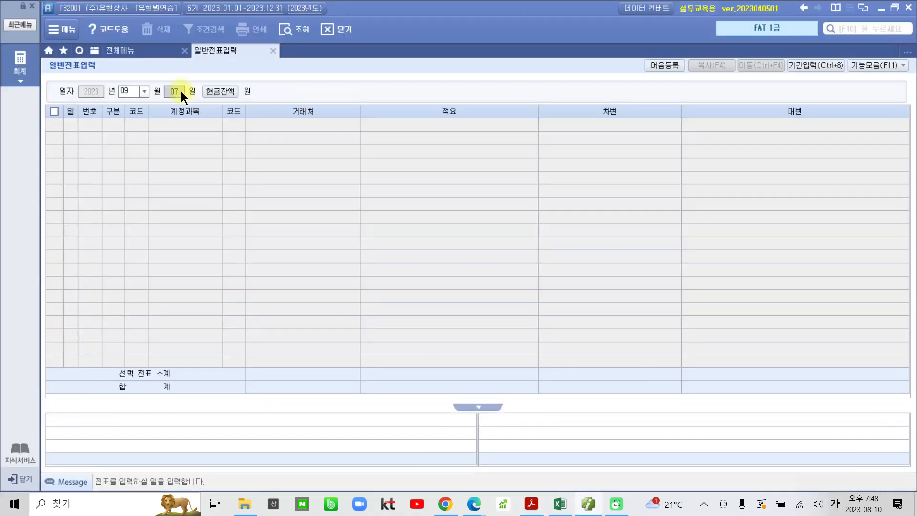
text(08)
key(Return)
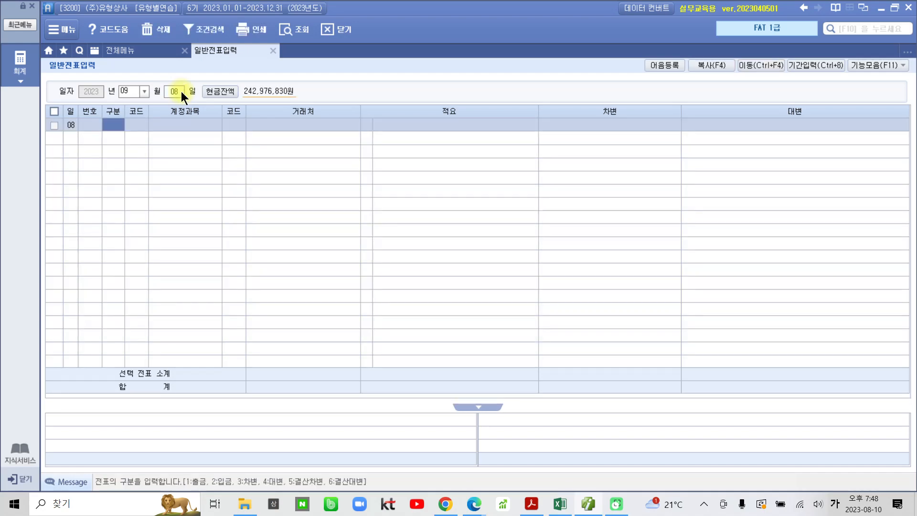
text(3)
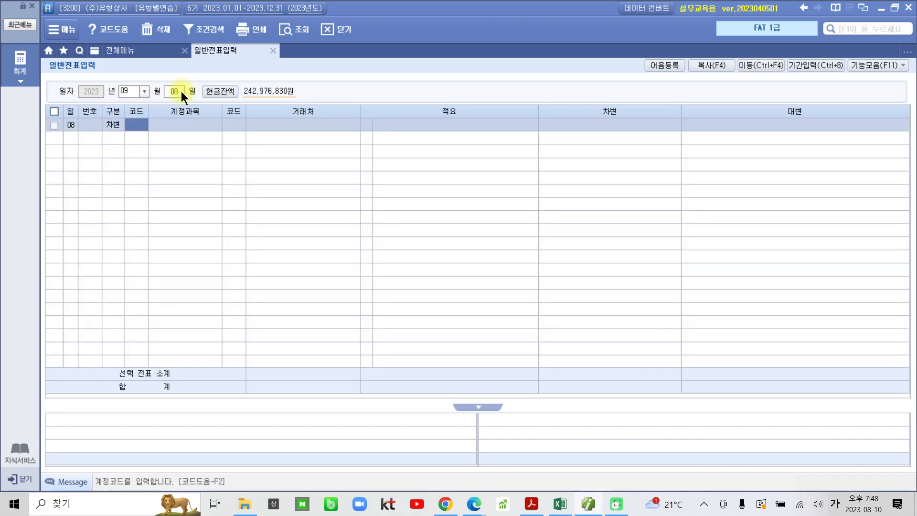
- Assign account 813 접대비 with the amount 45,000 to the 8 September debit line, leaving counterparty and description empty
text(813)
key(Return)
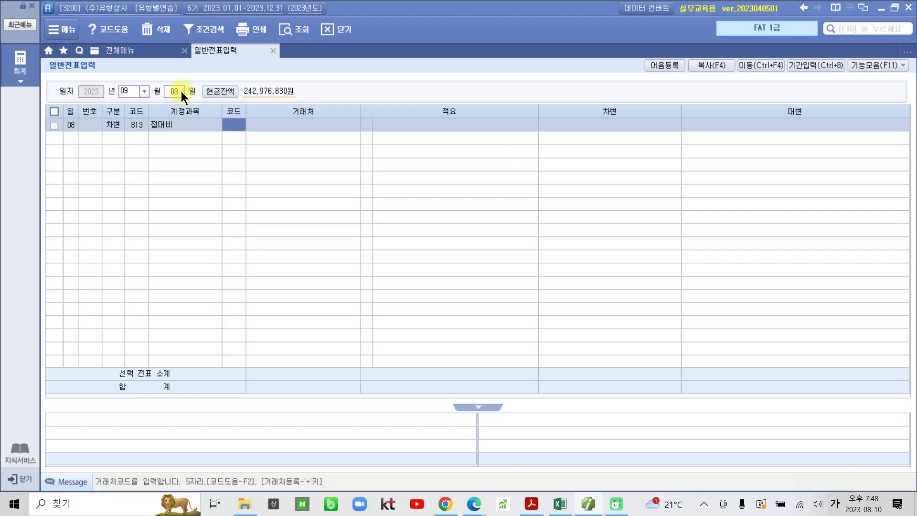
key(Return)
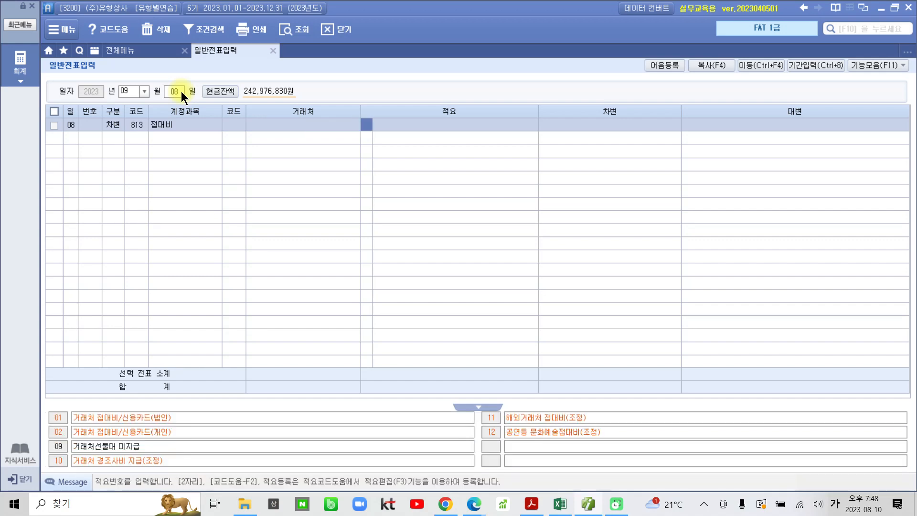
key(Return)
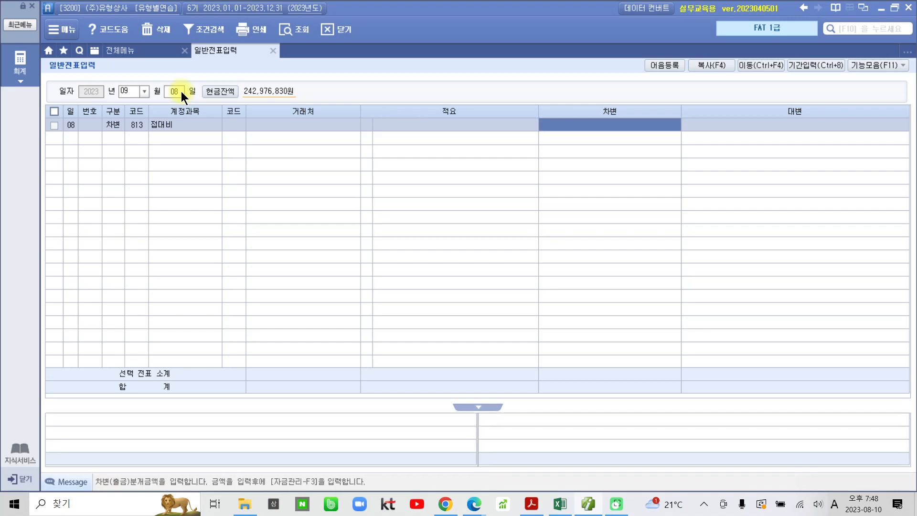
text(450000)
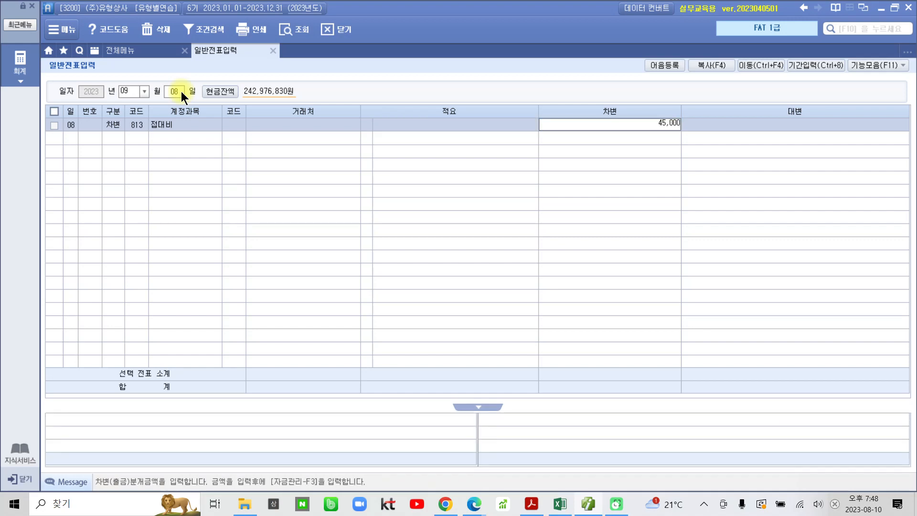
key(Return)
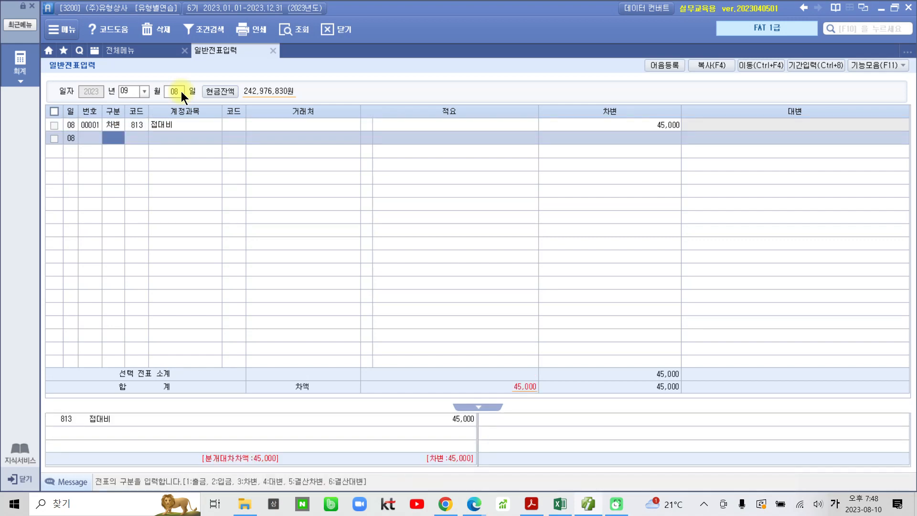
- Add a credit (대변) line for account 253 미지급금 with 삼성카드 as the counterparty
text(4)
key(Return)
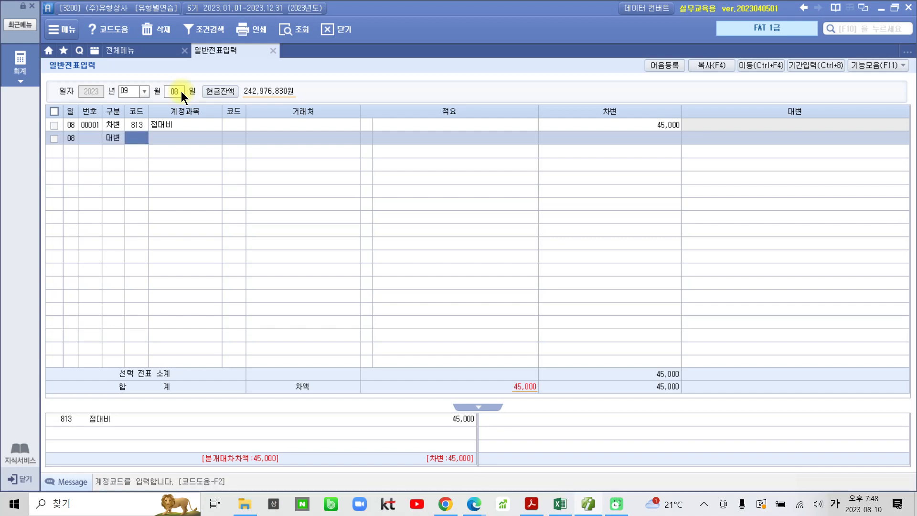
text(253)
key(Return)
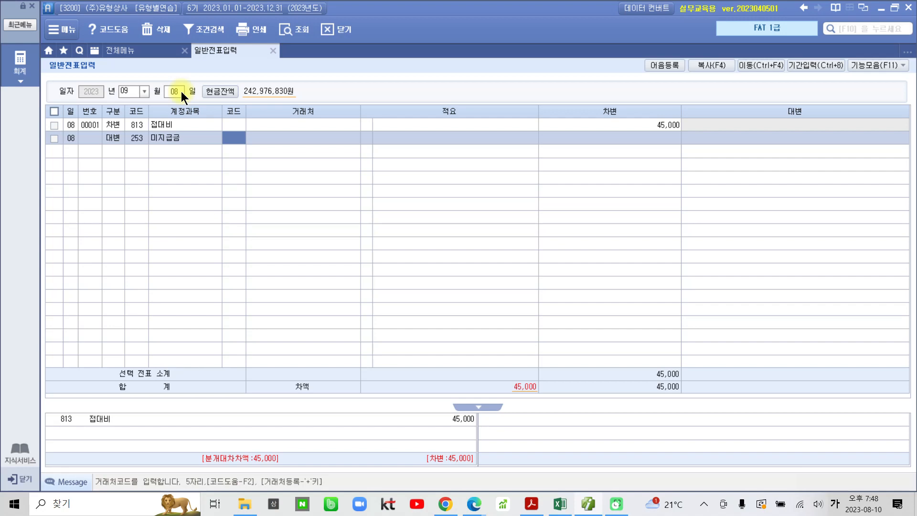
text(삼성)
key(Return)
key(Down)
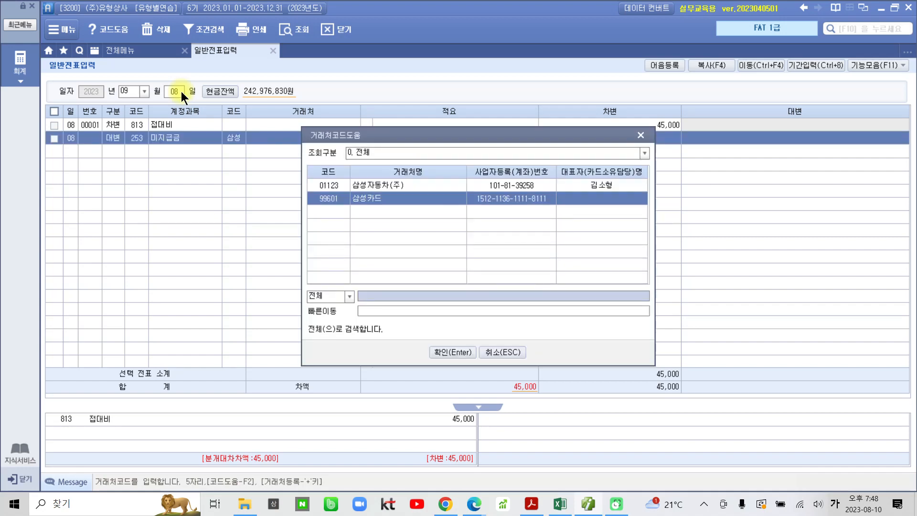
key(Return)
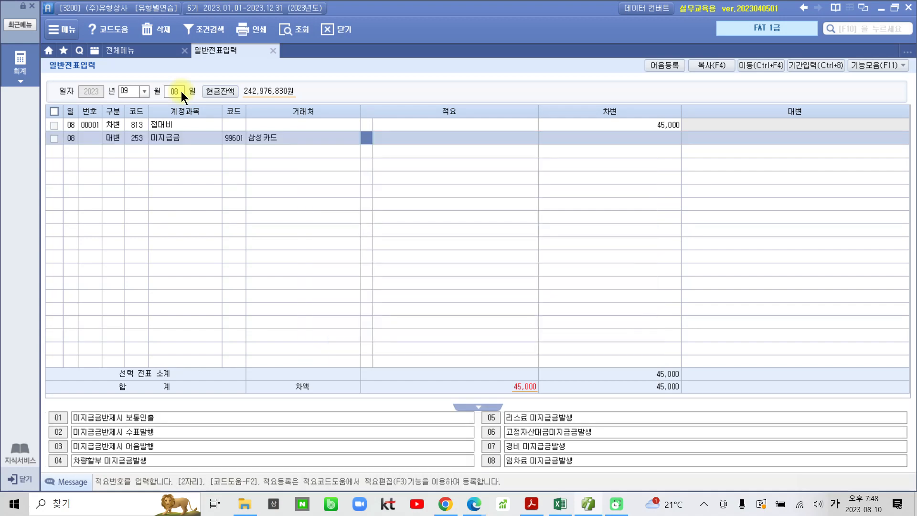
- Enter the custom description 거래처 식사 and the credit amount 45,000 on the 미지급금 line
key(Return)
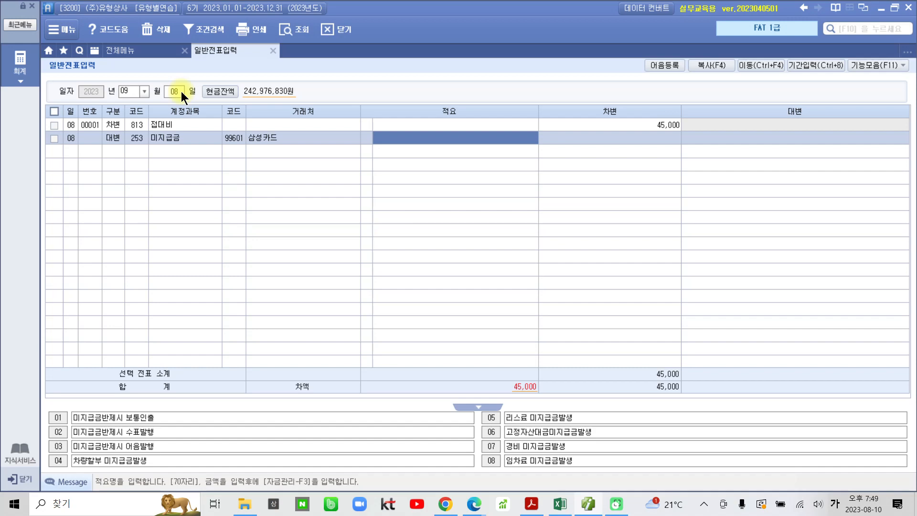
text(거래처)
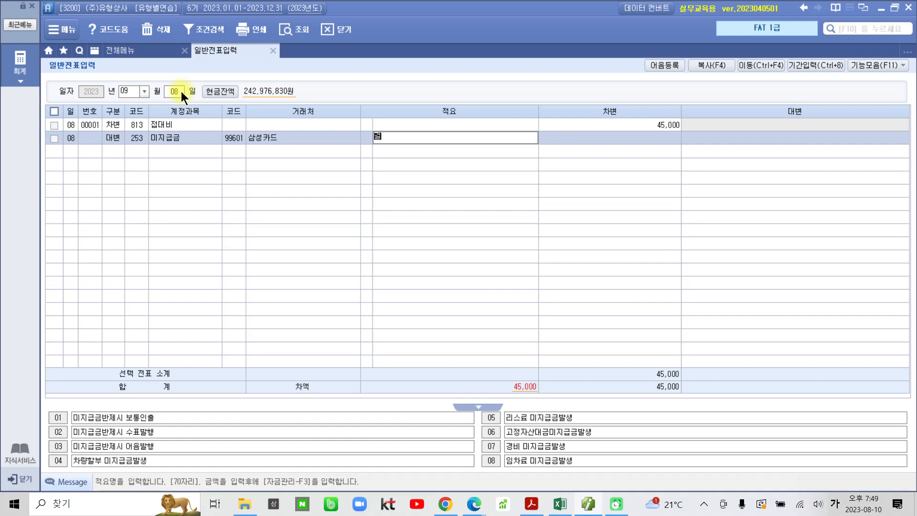
text( 식사)
key(Return)
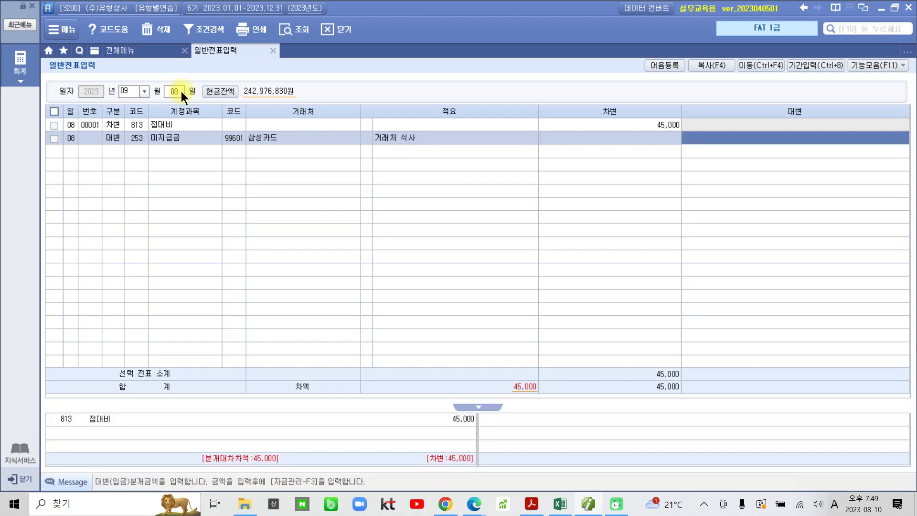
text(45,000)
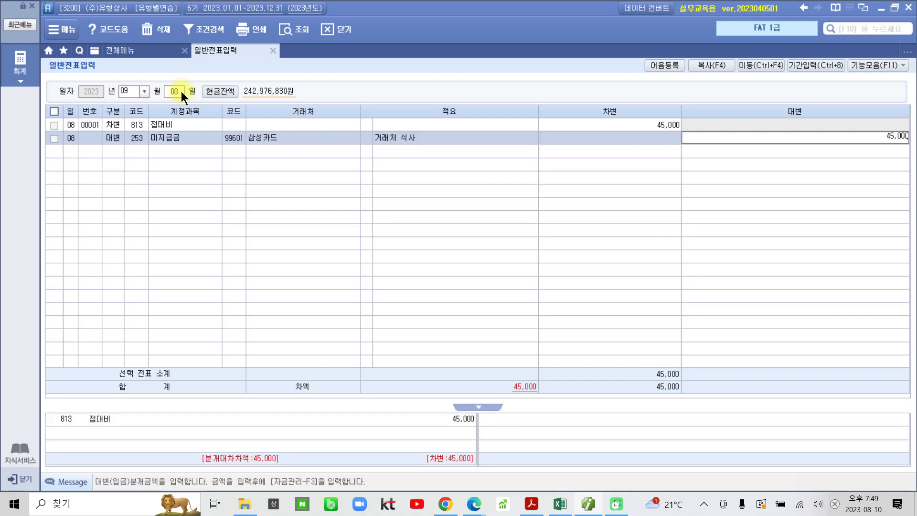
key(Return)
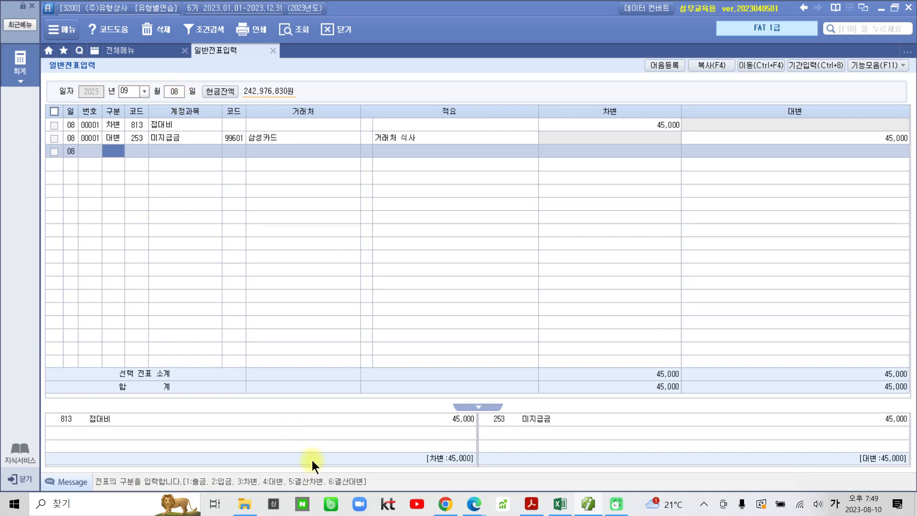
- Switch to the PDF and highlight 판매사원의 영업용 핸드폰 요금 and 보통예금 in the 9 September transaction
click(591, 507)
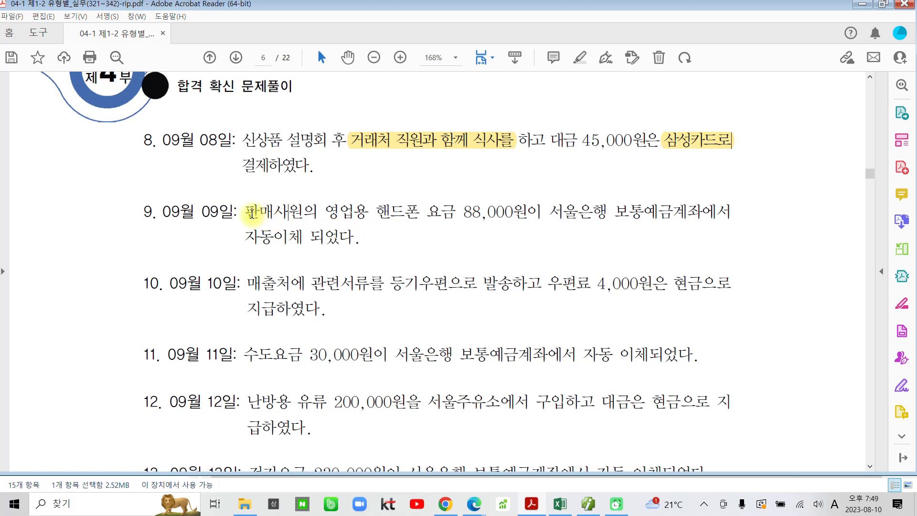
drag(245, 210, 456, 213)
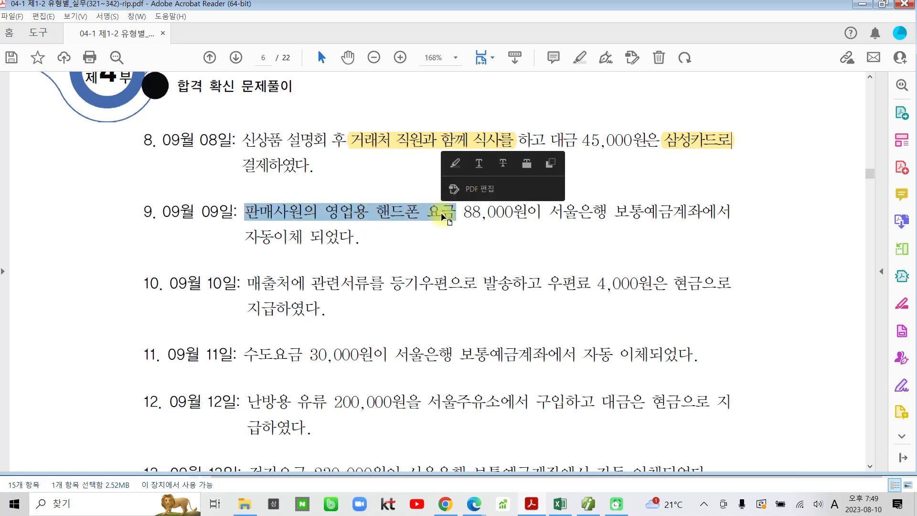
click(455, 164)
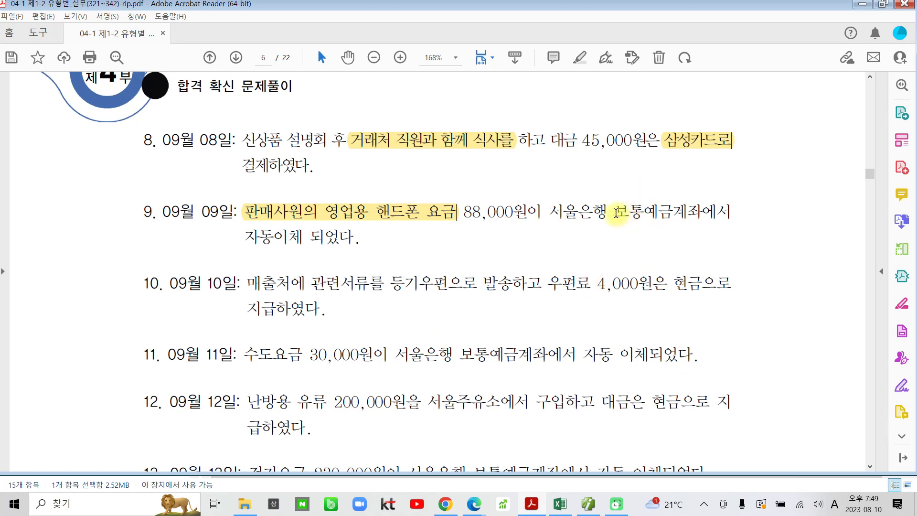
drag(614, 213, 671, 208)
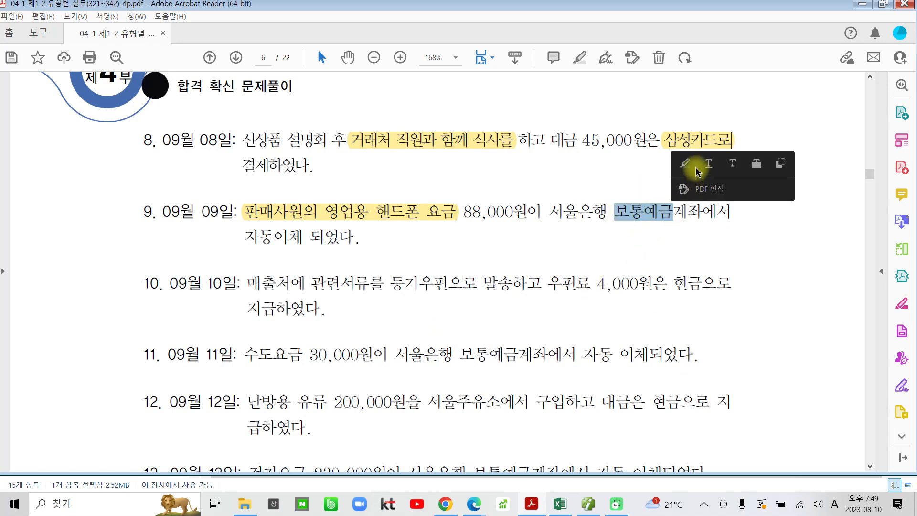
click(696, 166)
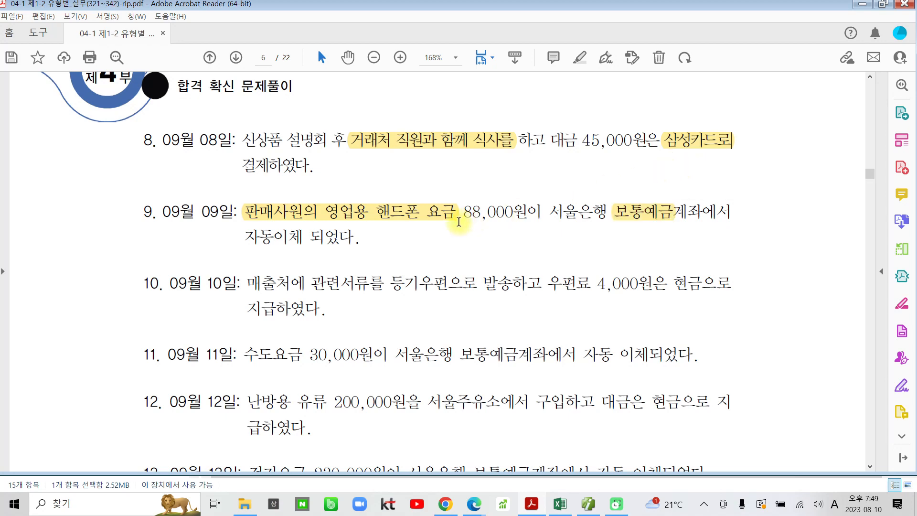
- Switch back to Smart A, load the general vouchers for 9 September and start a new debit (차변) line
click(593, 507)
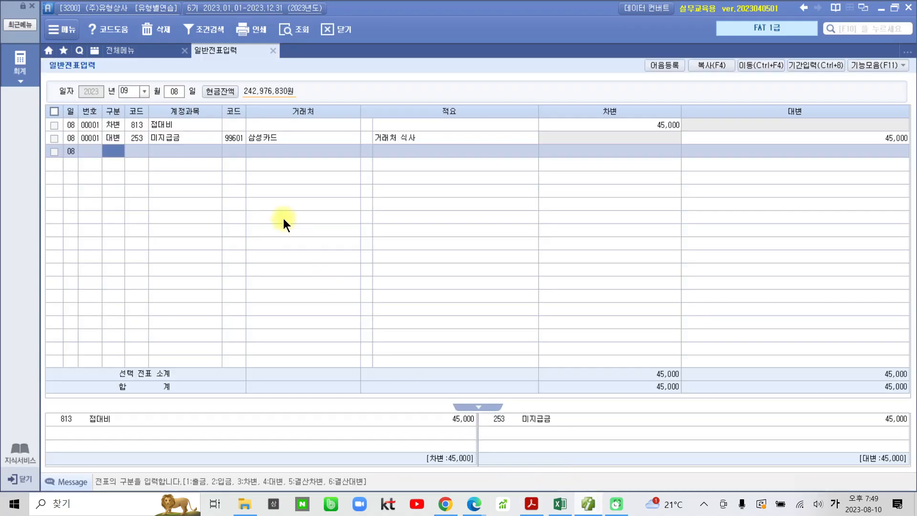
click(173, 93)
text(1)
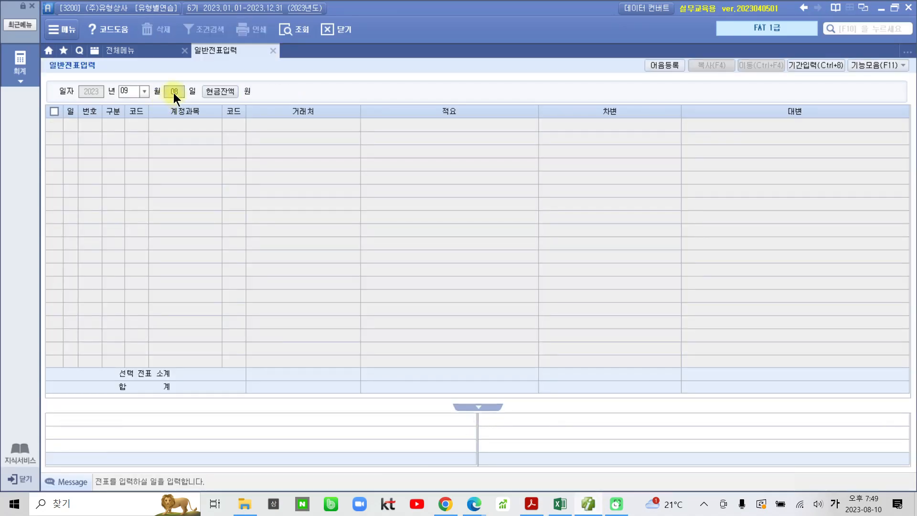
text(9)
key(Return)
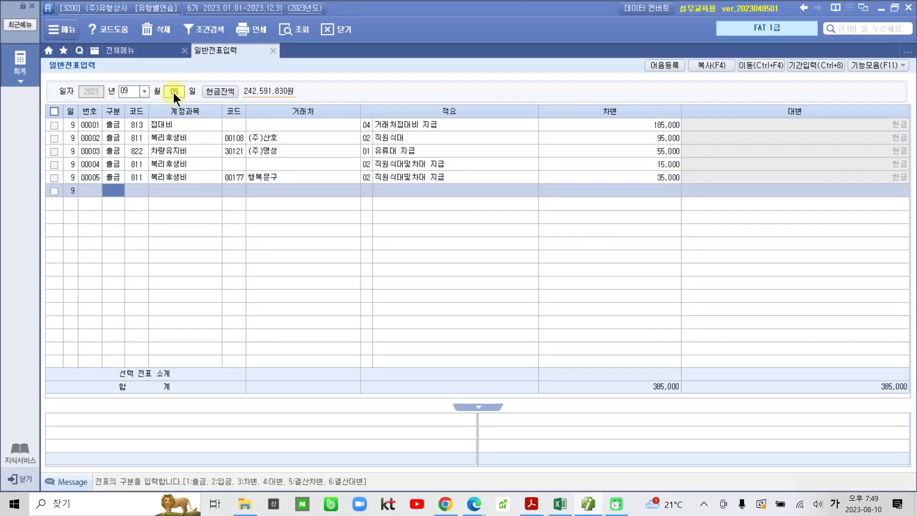
text(3)
key(Return)
- Set the debit line's account to 814 통신비 and leave its counterparty blank
text(813)
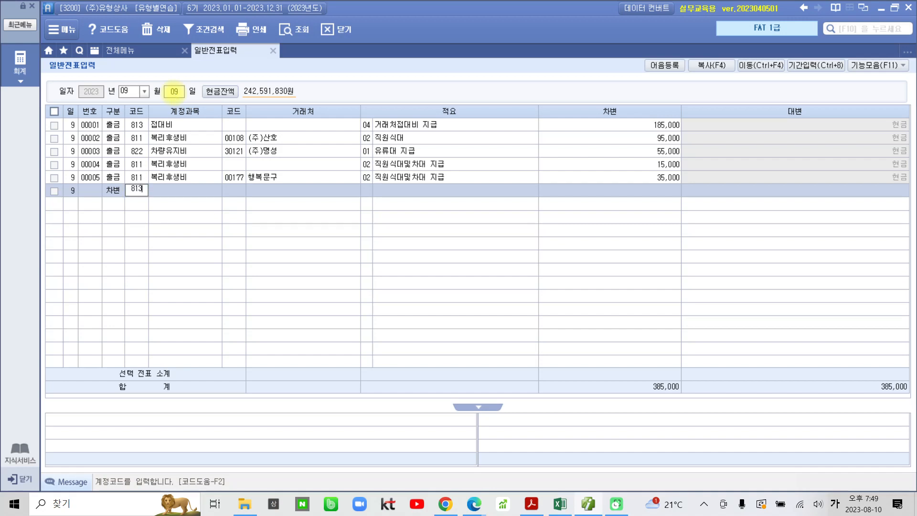
key(Return)
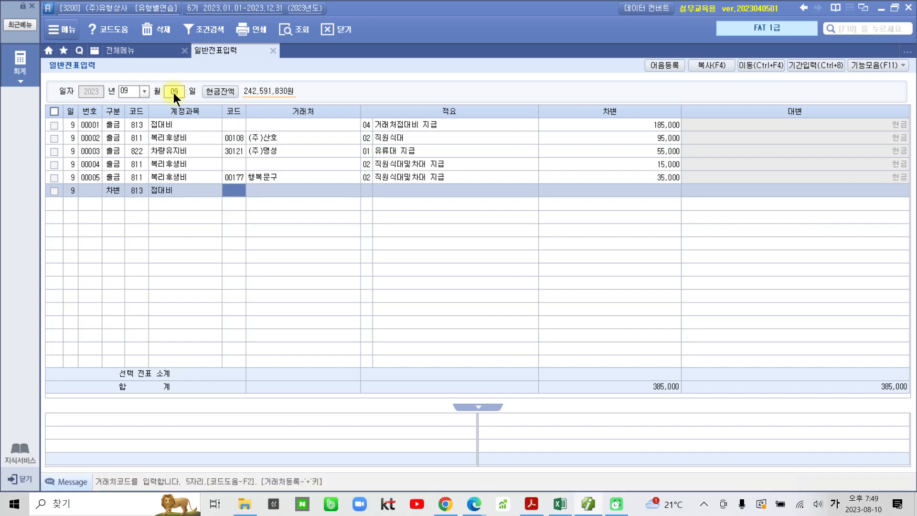
key(Left)
text(81)
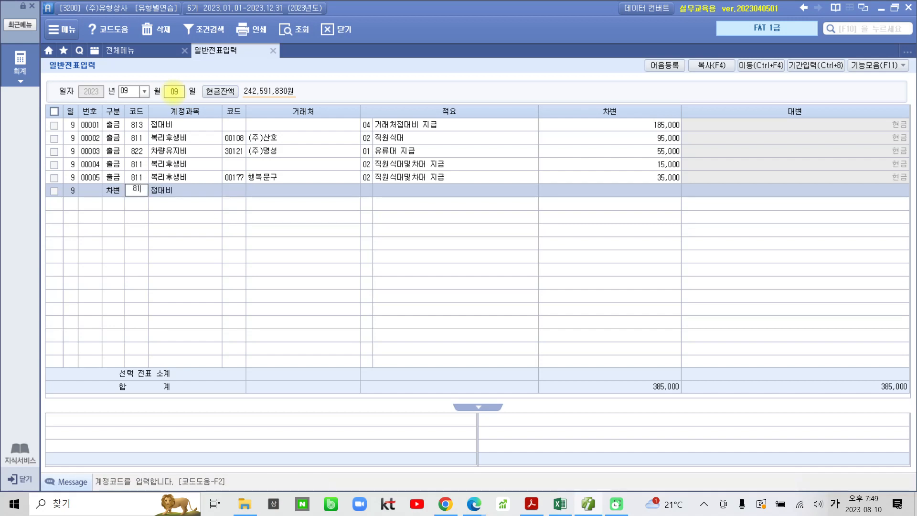
text(4)
key(Return)
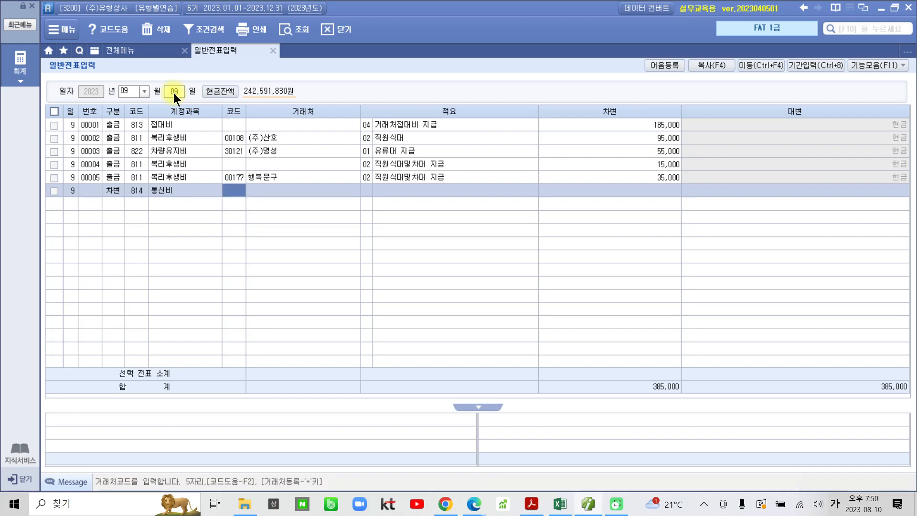
key(Return)
key(Return)
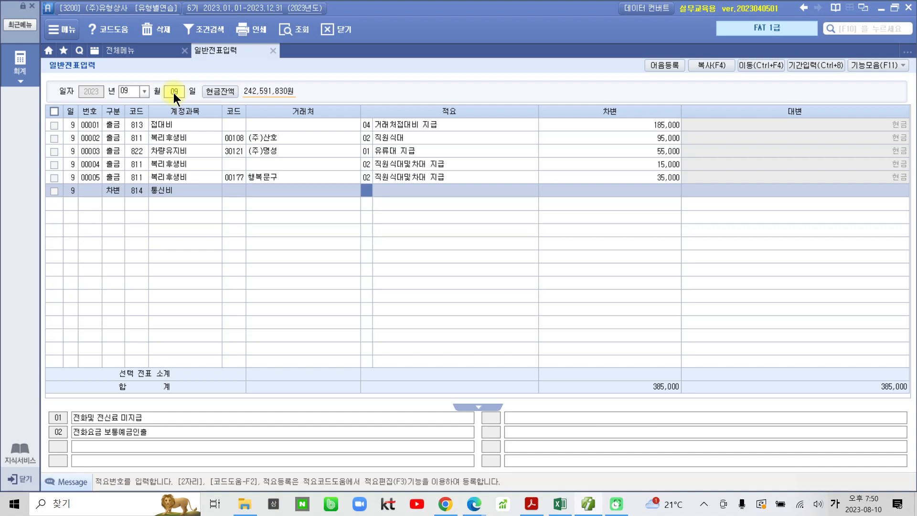
- Enter the custom description 영업용 핸드폰 요금 and the debit amount 88,000 on the 통신비 line
key(Return)
text(영)
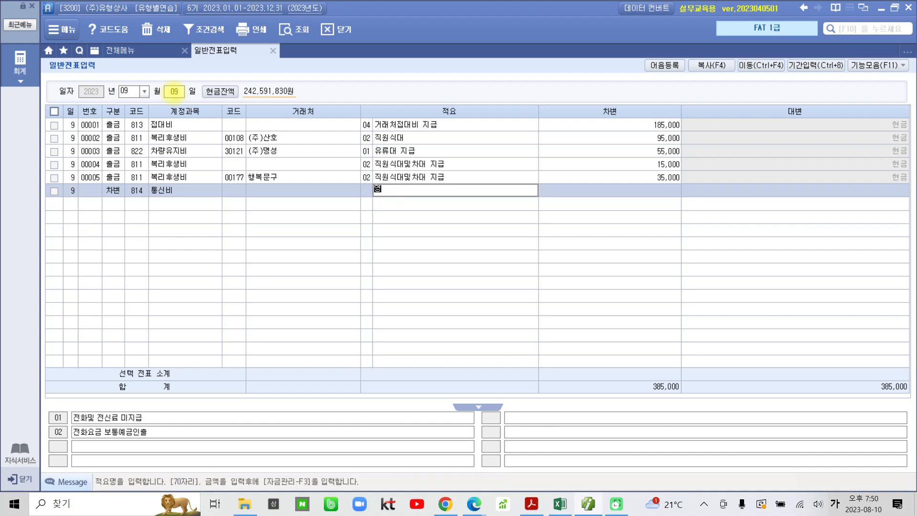
text(업용 핸드폰 요금)
key(Return)
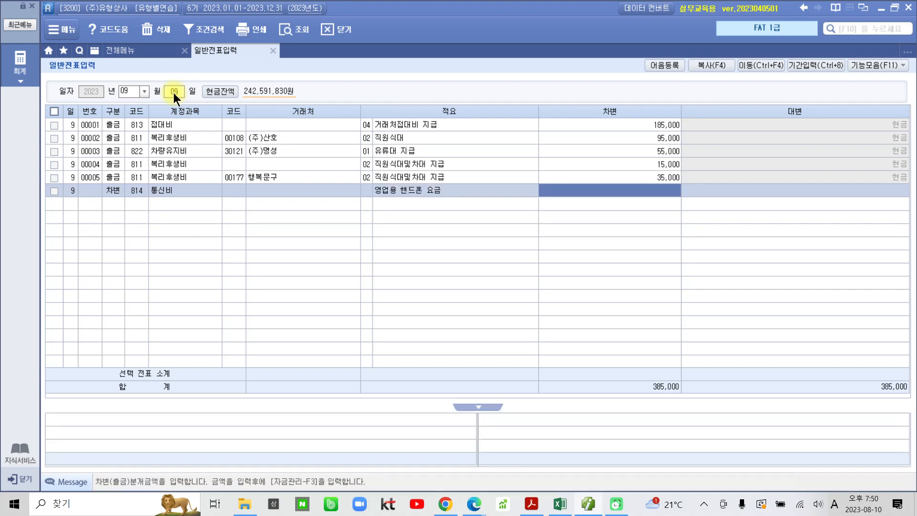
text(88)
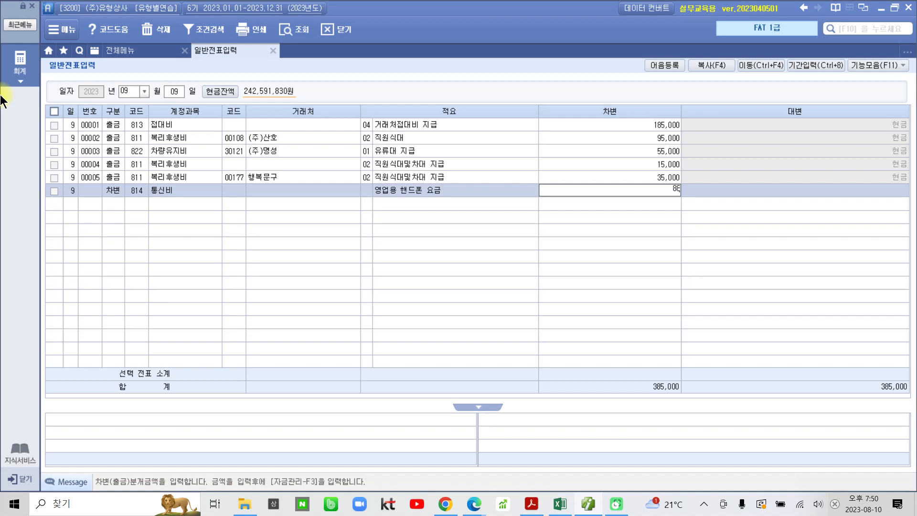
text(,000)
key(Return)
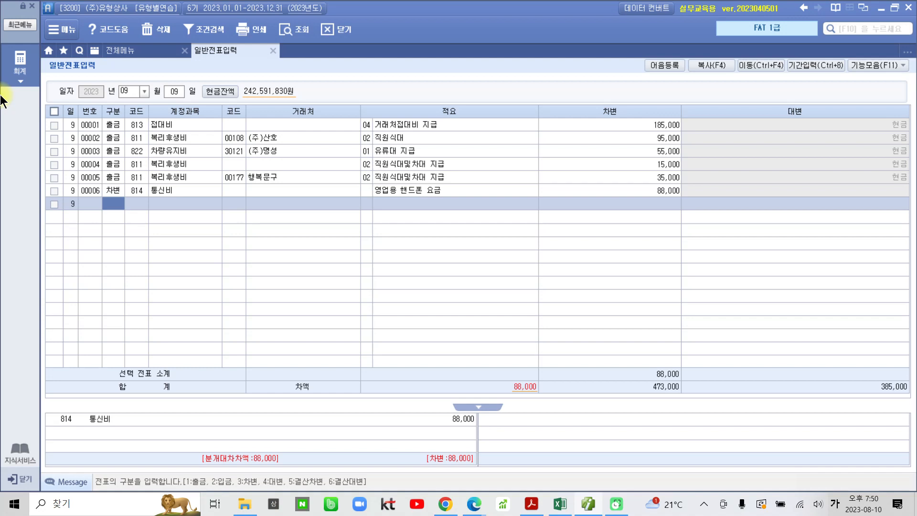
- Add a credit (대변) line for account 103 보통예금 with 서울은행(보통) as the counterparty
text(4)
key(Return)
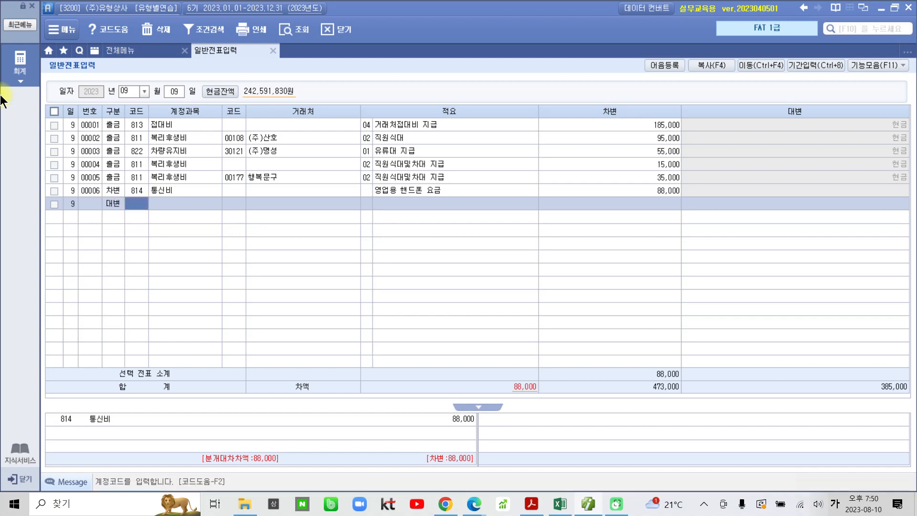
text(103)
key(Return)
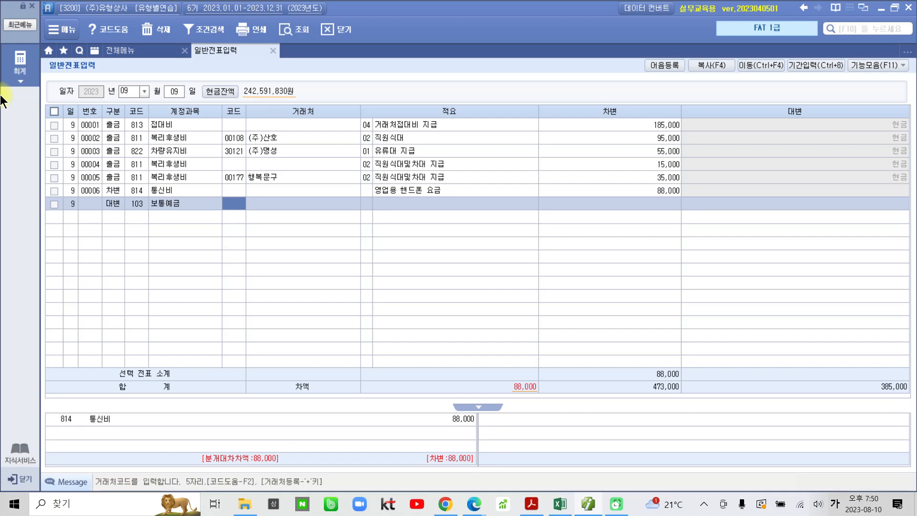
text(서울)
key(Return)
key(Return)
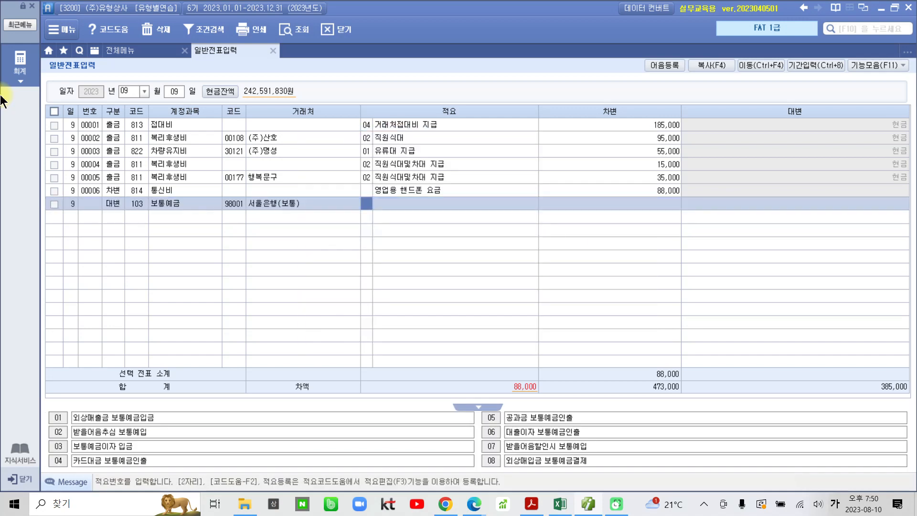
- Carry over the description 영업용 핸드폰 요금 and enter the credit amount 88,000 on the 보통예금 line
key(Return)
key(Return)
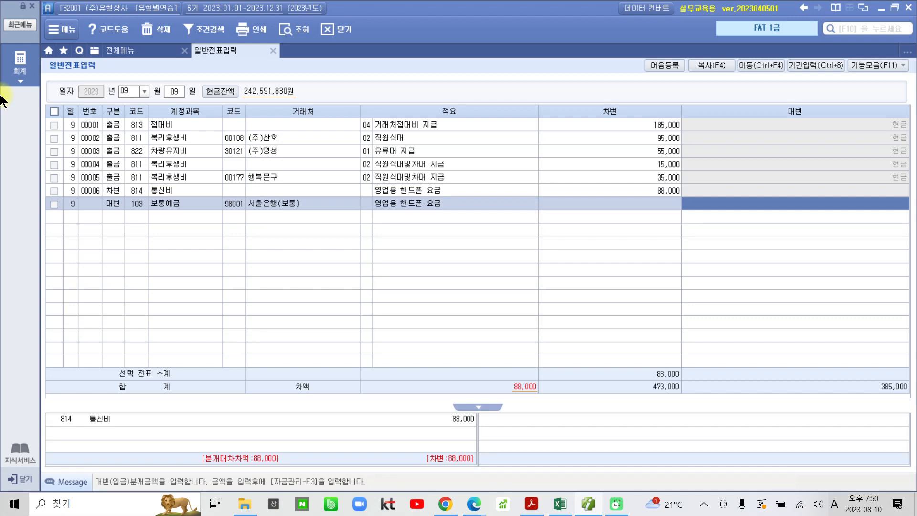
text(880000)
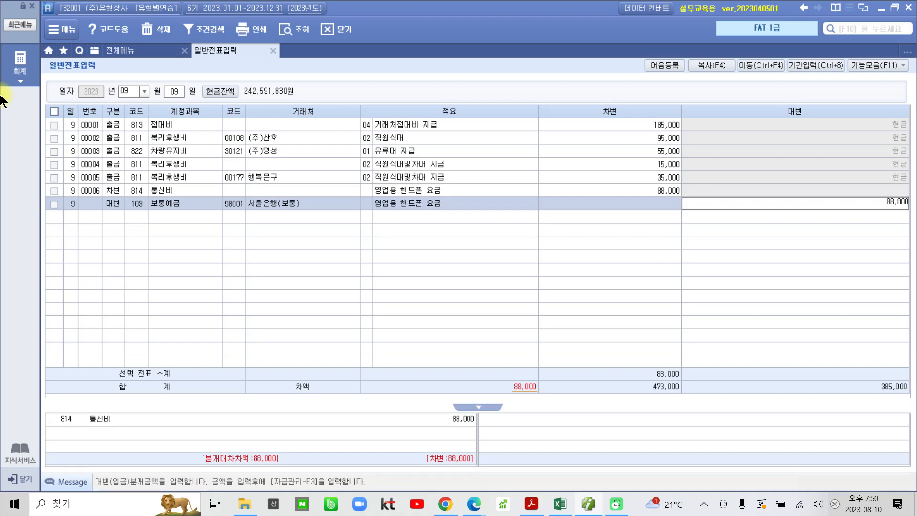
key(Return)
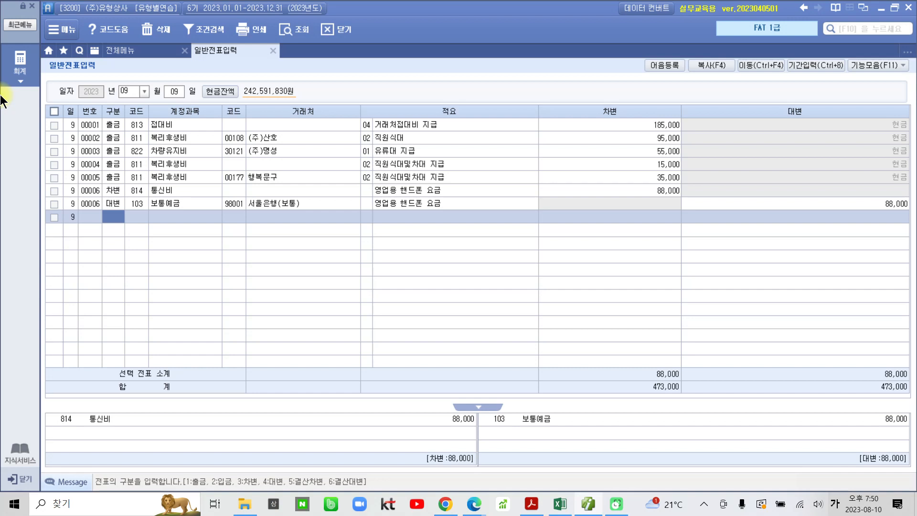
click(165, 193)
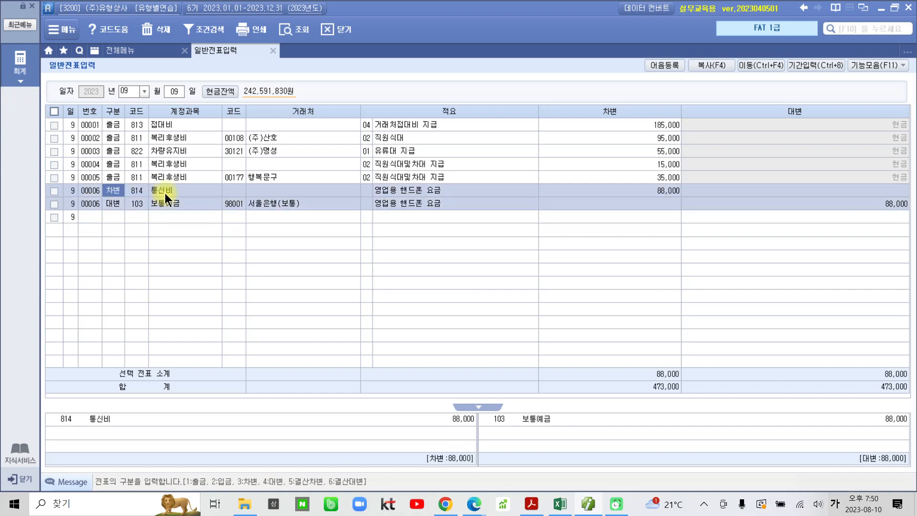